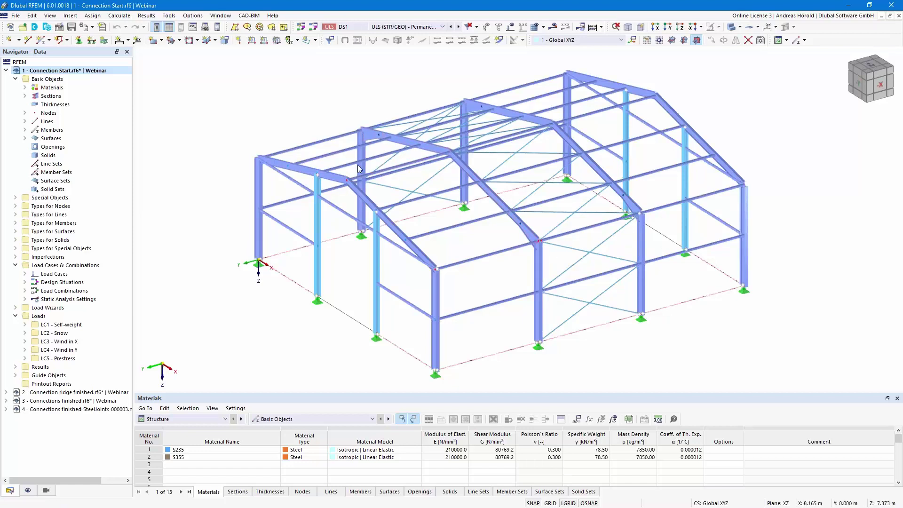
# Step: Activate the Steel Joints add-on in the model's base data, keeping EN 1993 with national annex DIN | 2016-04 for steel joints
pyautogui.click(59, 28)
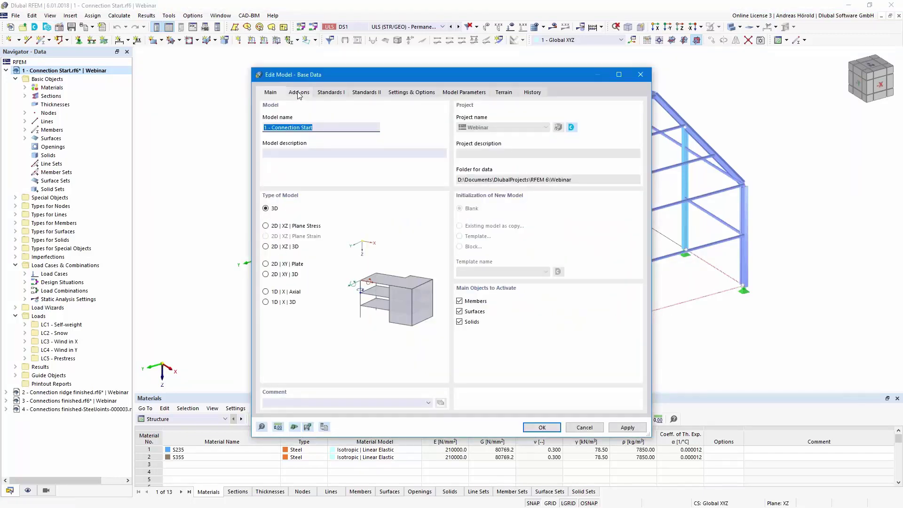
pyautogui.click(299, 92)
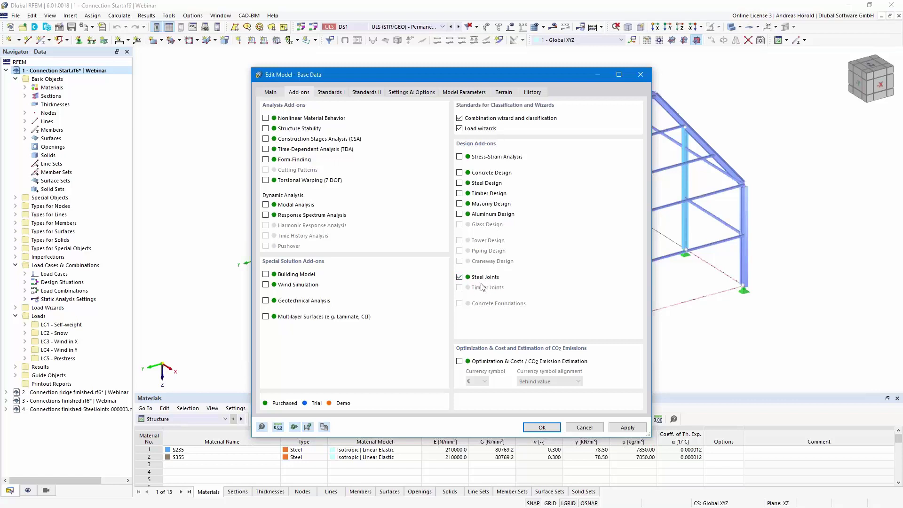
pyautogui.click(331, 93)
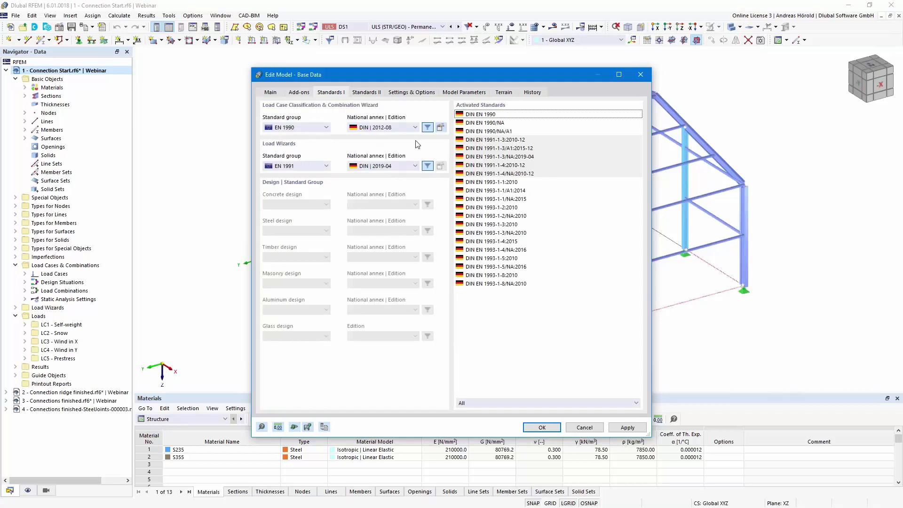
pyautogui.click(415, 128)
pyautogui.click(415, 128)
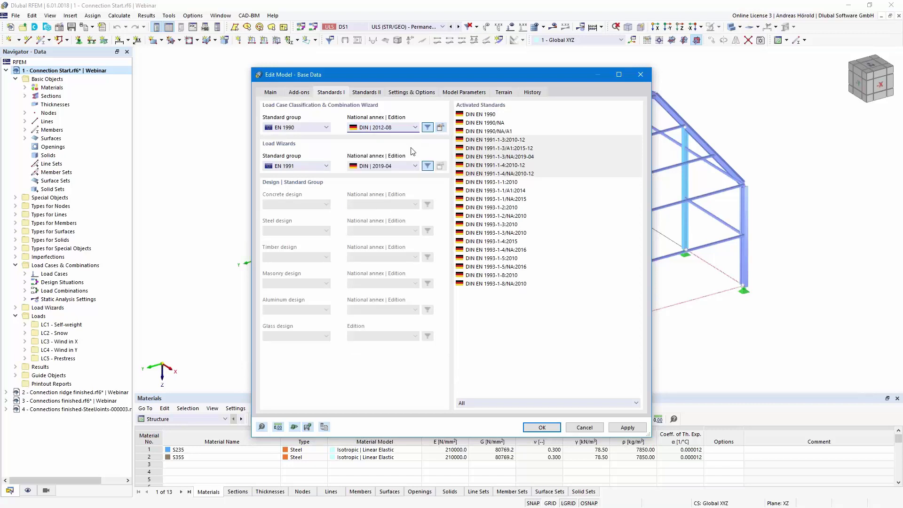
pyautogui.click(367, 93)
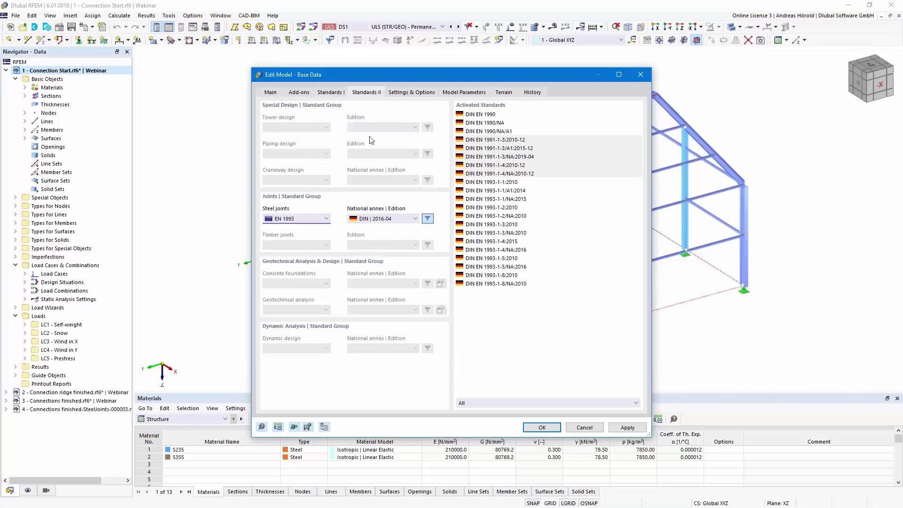
pyautogui.click(415, 219)
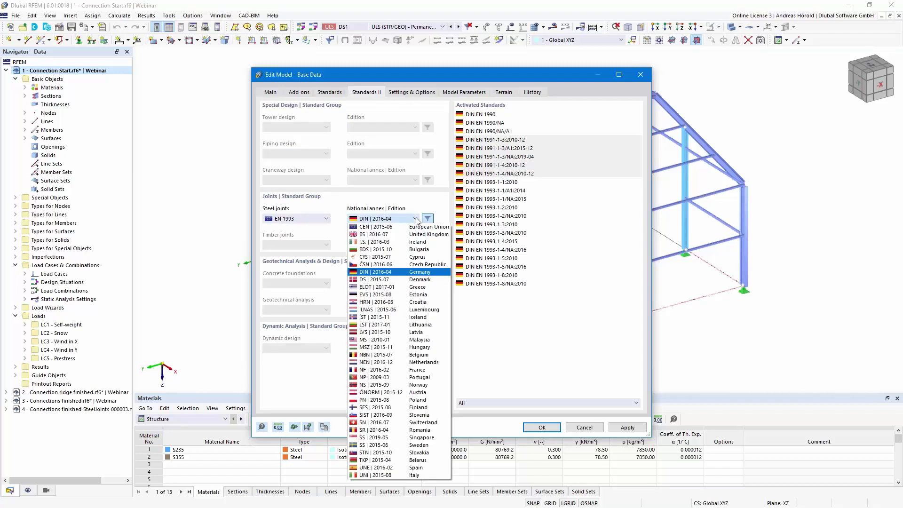
pyautogui.click(416, 219)
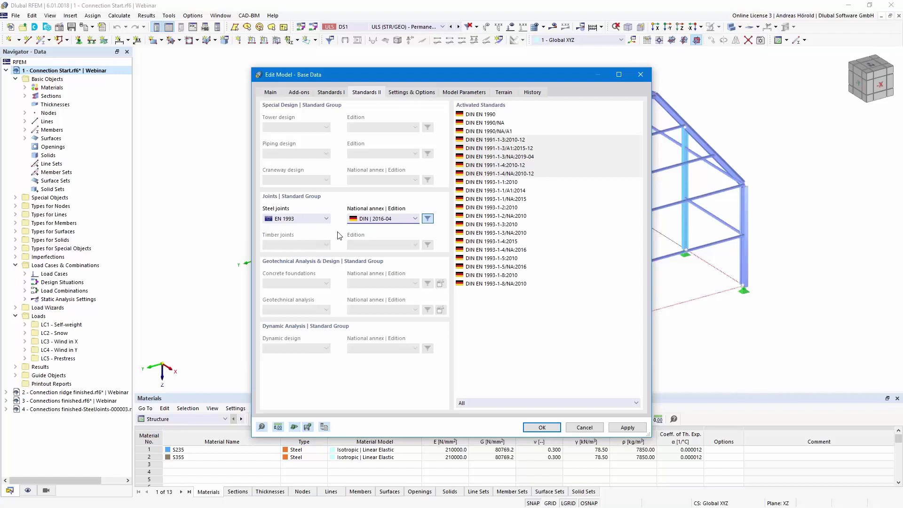
pyautogui.click(542, 427)
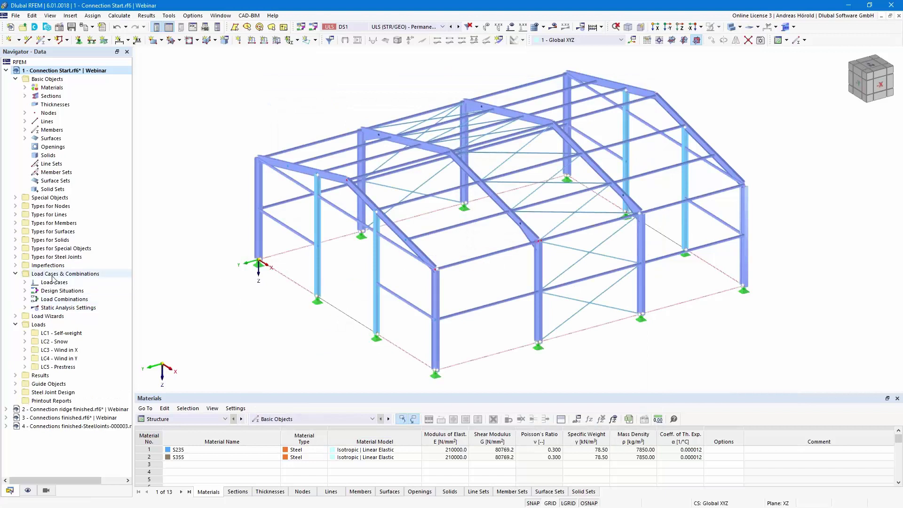
# Step: Examine the steel joint entries, which design situations are activated for Steel Joints, and the load combinations assigned to DS1
pyautogui.click(16, 257)
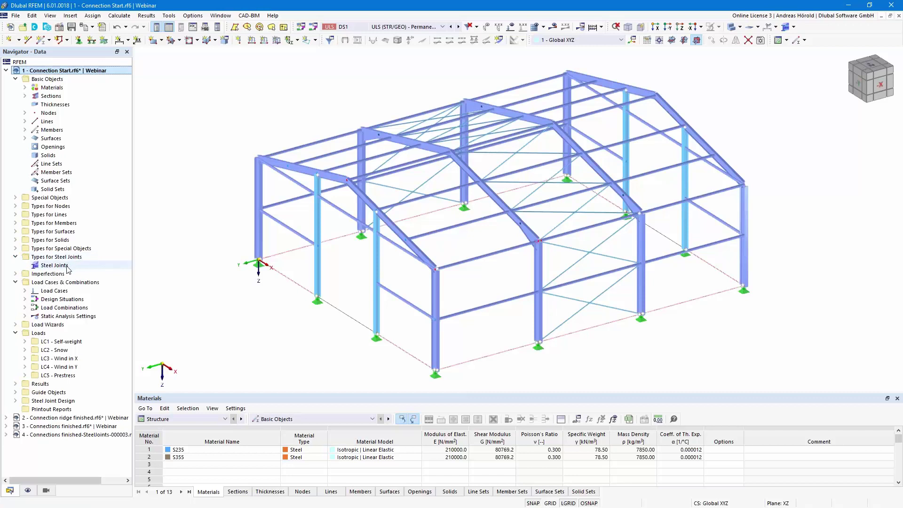
pyautogui.click(16, 400)
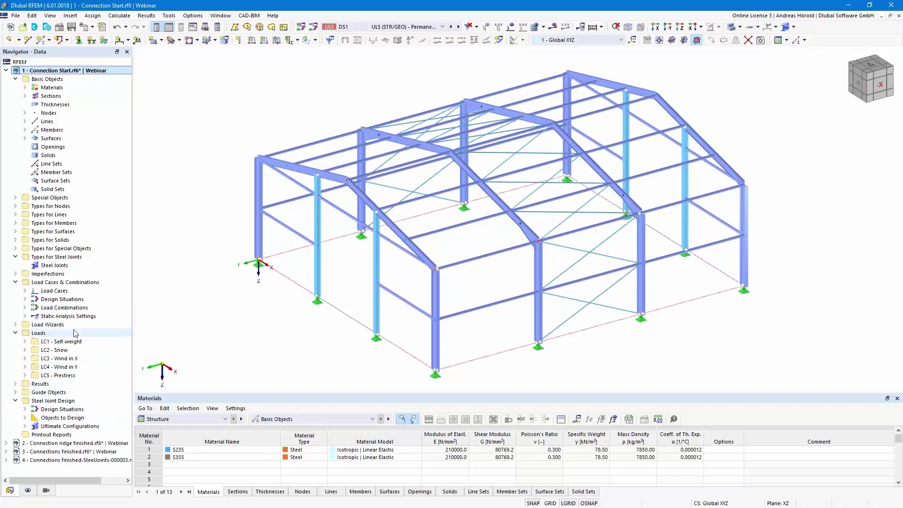
pyautogui.doubleClick(62, 300)
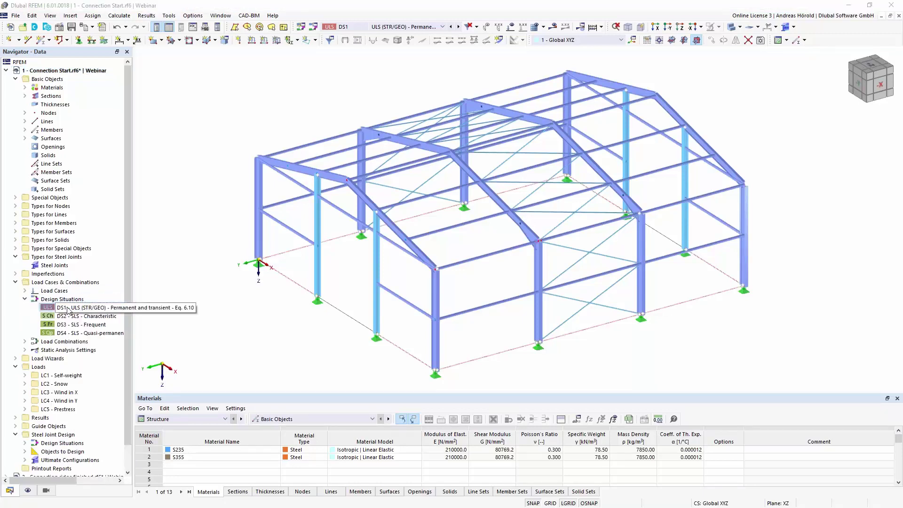
pyautogui.doubleClick(69, 308)
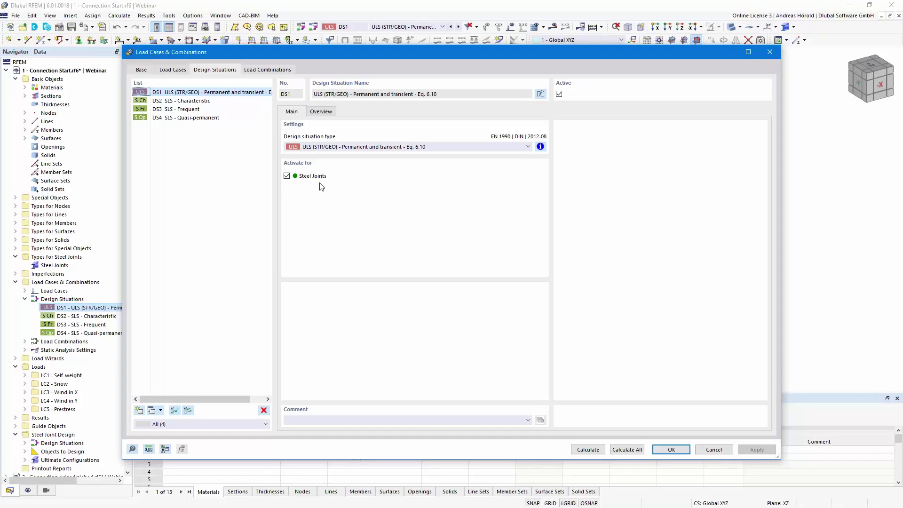
pyautogui.click(182, 102)
pyautogui.click(183, 110)
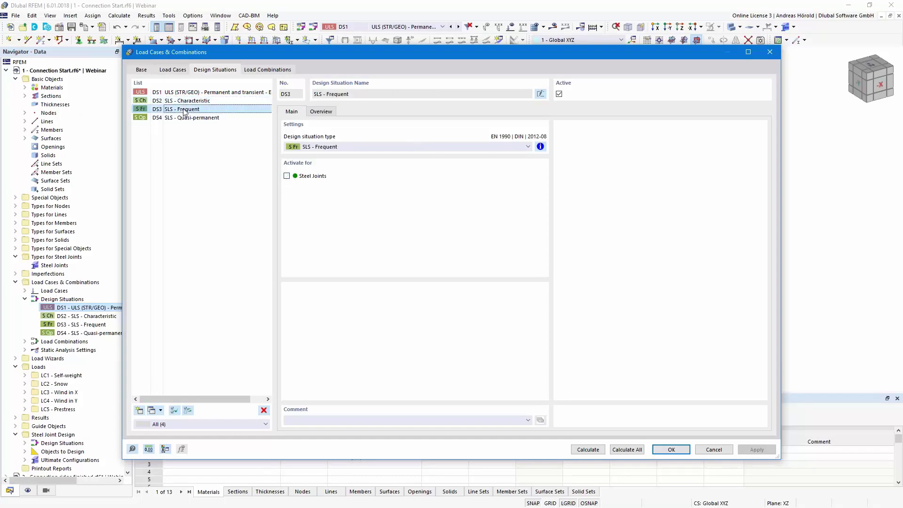
pyautogui.click(184, 118)
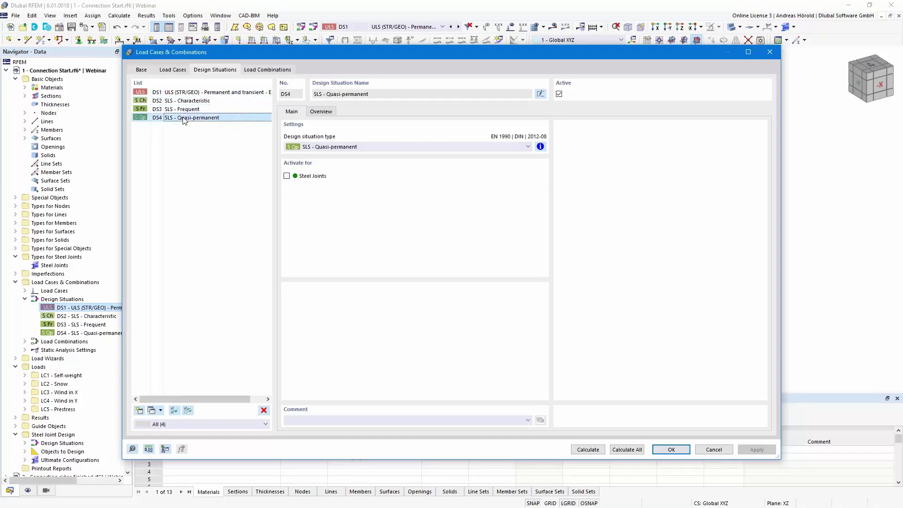
pyautogui.click(189, 93)
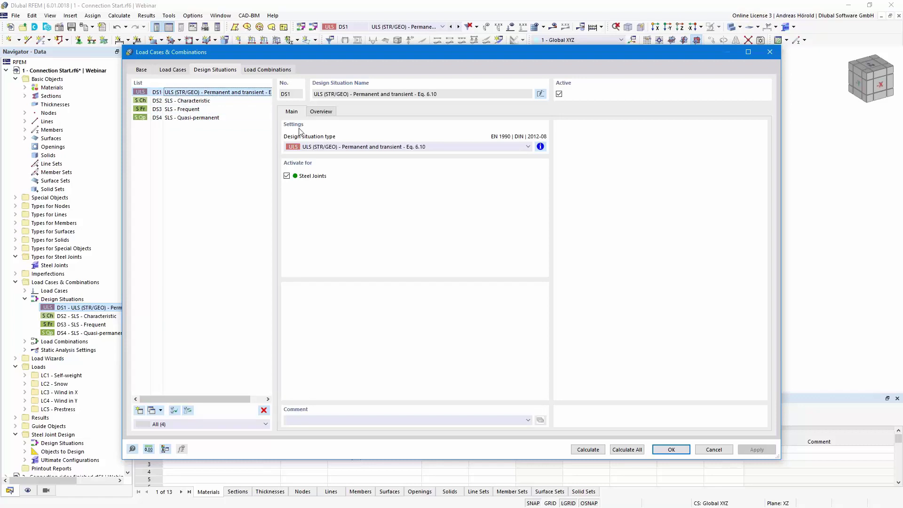
pyautogui.click(320, 113)
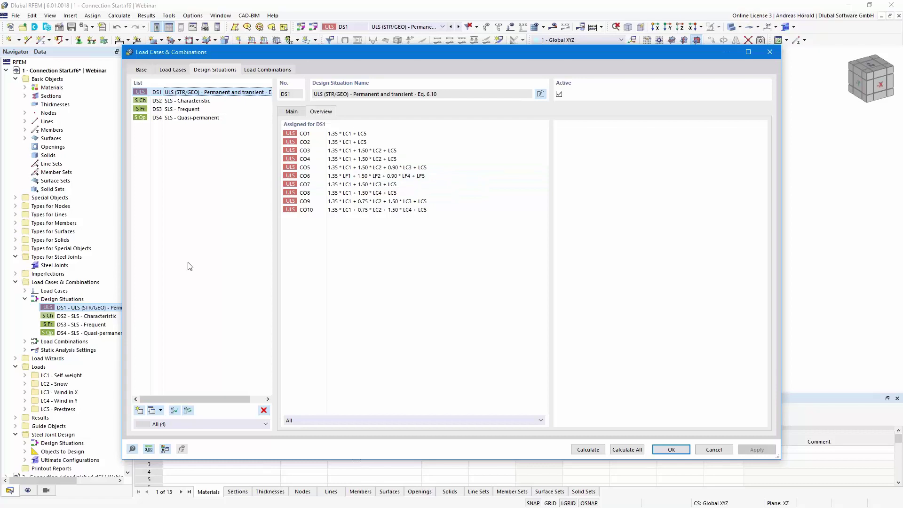
# Step: Duplicate design situation DS1 and assign a copy of load combination CO6 to the new design situation
pyautogui.click(150, 411)
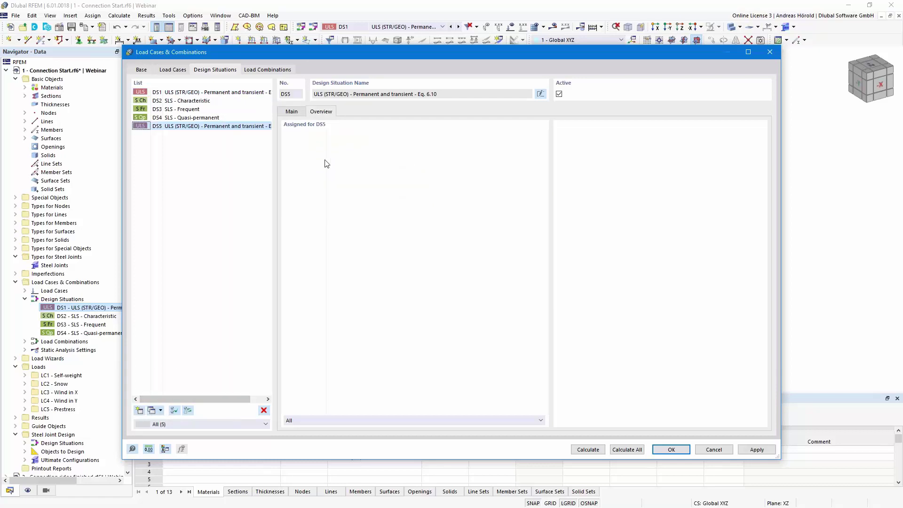
pyautogui.click(262, 71)
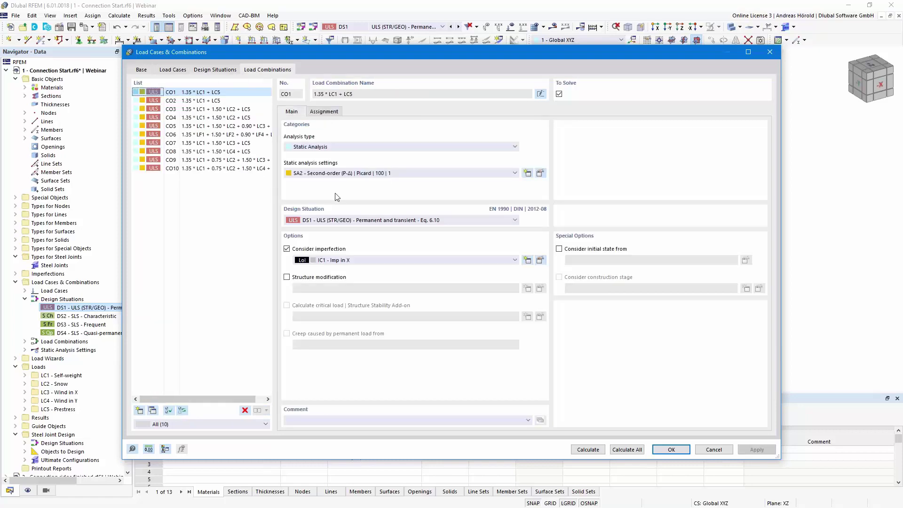
pyautogui.click(185, 136)
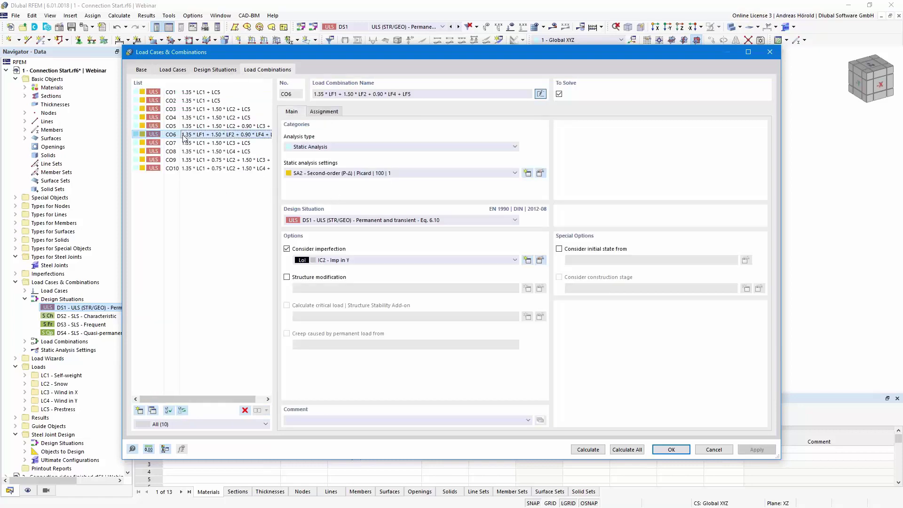
pyautogui.click(152, 410)
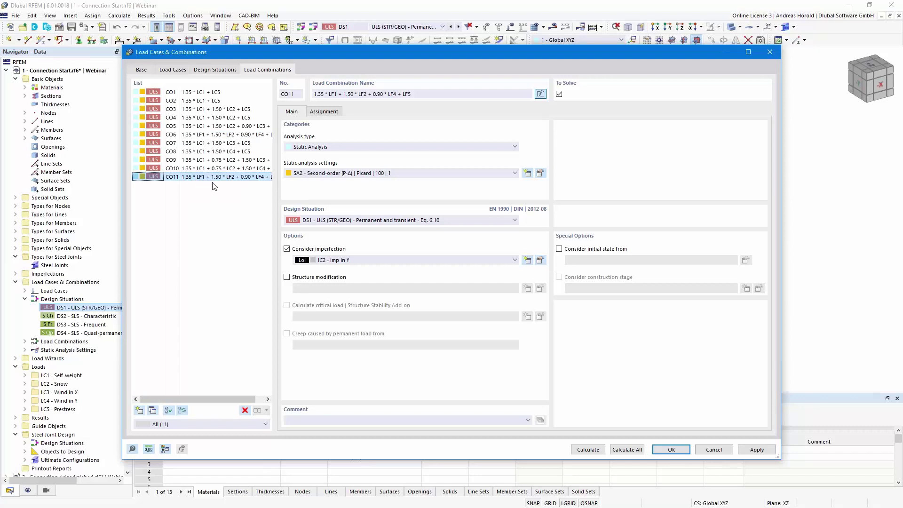
pyautogui.click(356, 222)
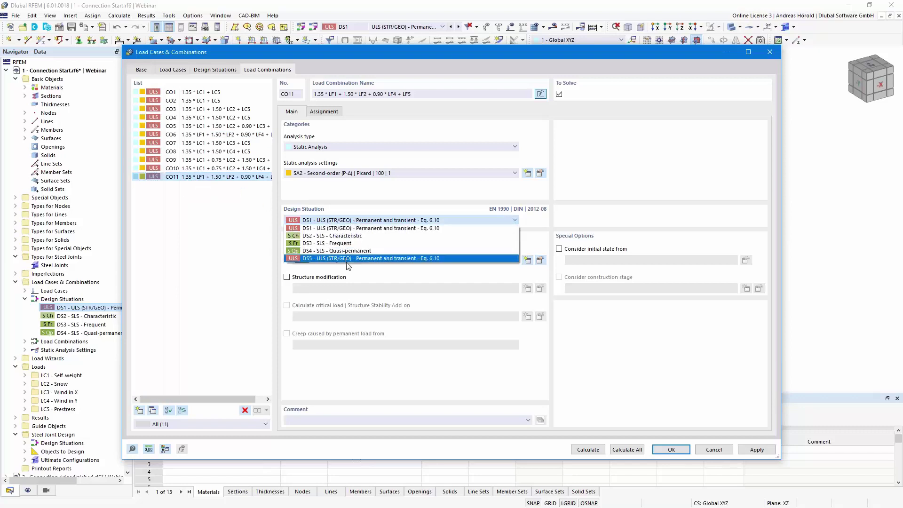
pyautogui.click(350, 259)
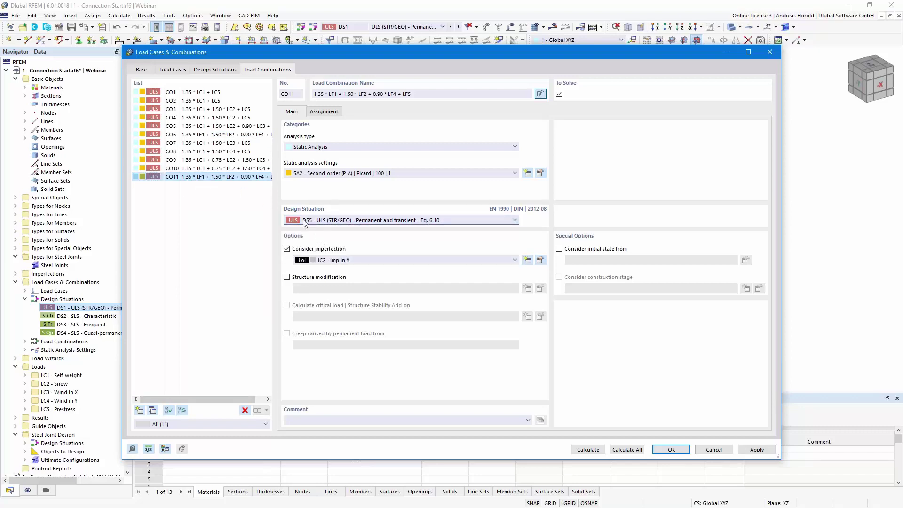
# Step: Try deactivating DS1 for Steel Joints in favour of the duplicated situation, discard all changes, and recheck DS1's settings
pyautogui.click(211, 71)
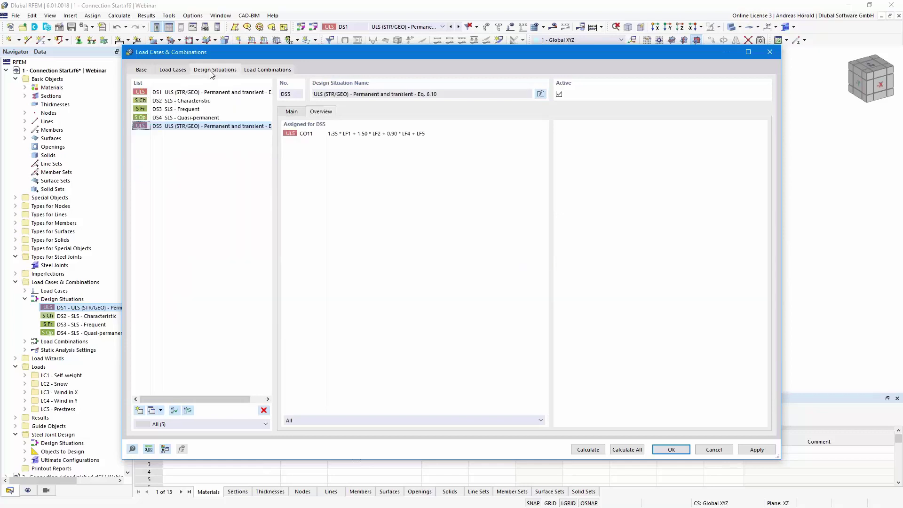
pyautogui.click(290, 111)
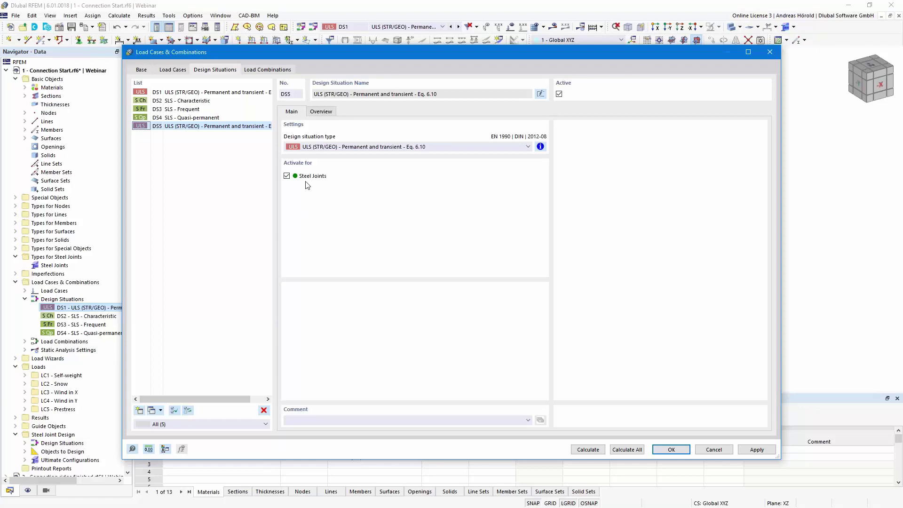
pyautogui.click(208, 93)
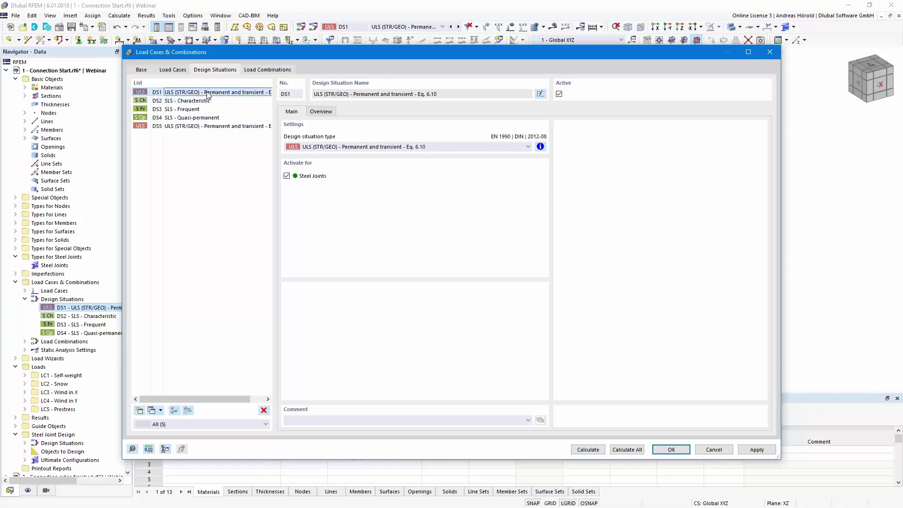
pyautogui.click(287, 176)
pyautogui.click(713, 449)
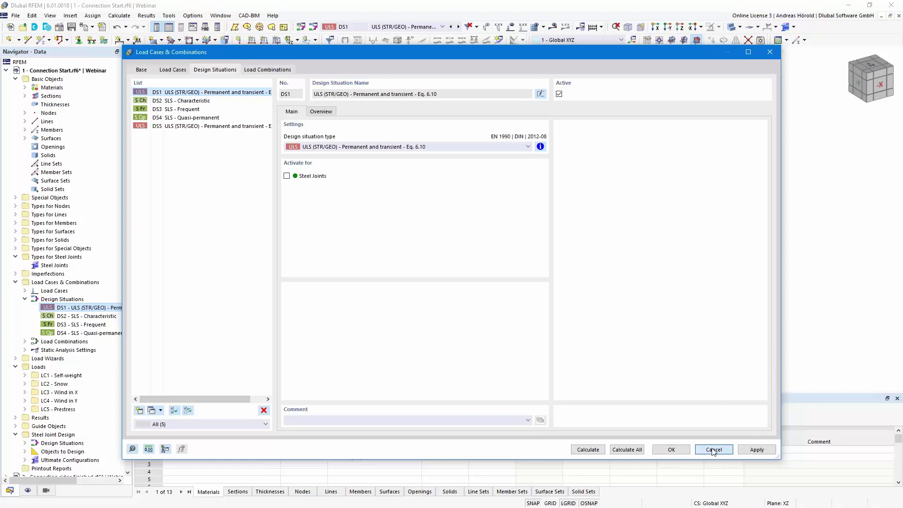
pyautogui.doubleClick(91, 309)
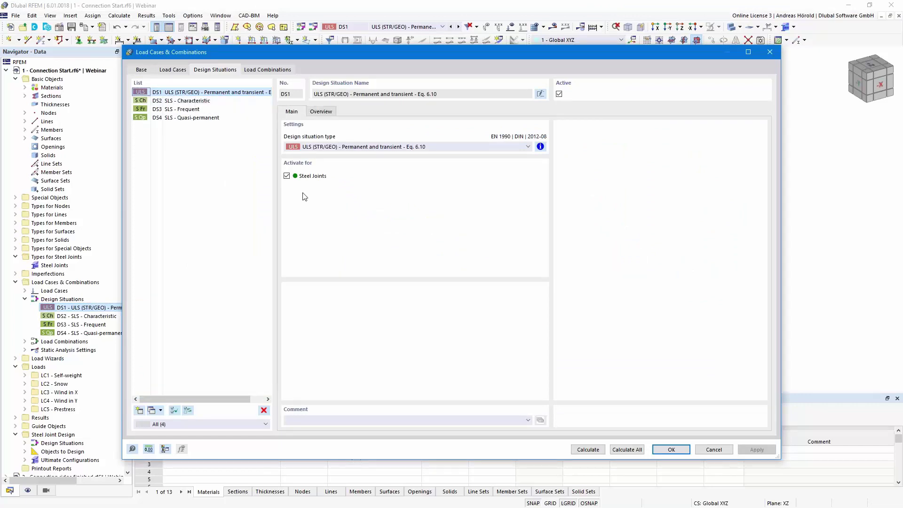
pyautogui.click(715, 452)
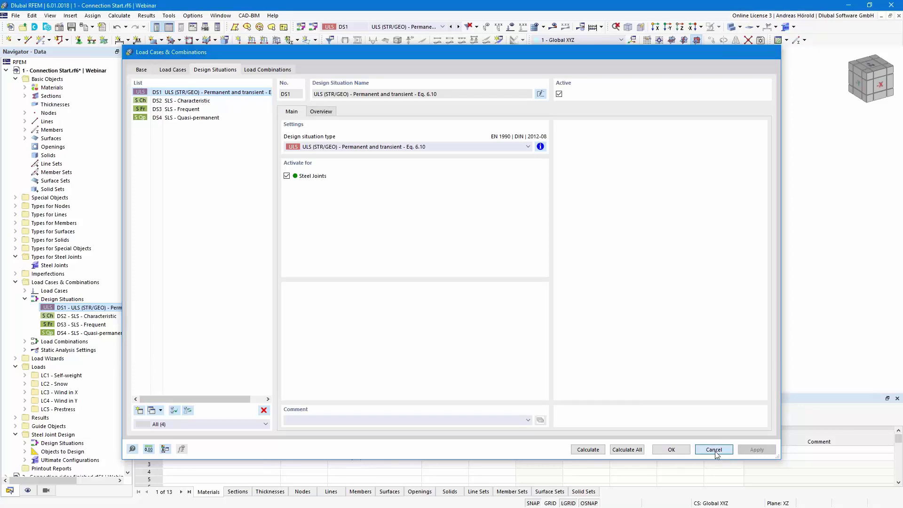
# Step: Create a new steel joint and assign it to node 21 at the ridge of the second frame
pyautogui.rightClick(51, 266)
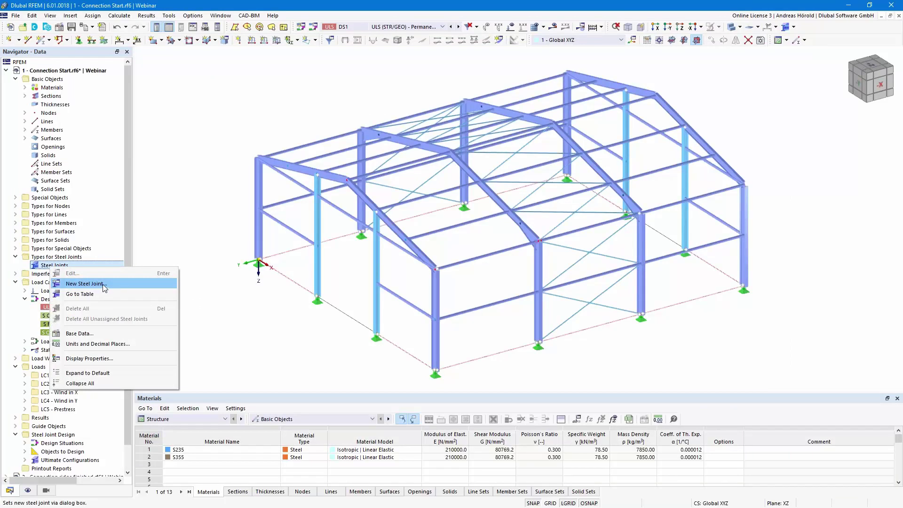
pyautogui.click(108, 285)
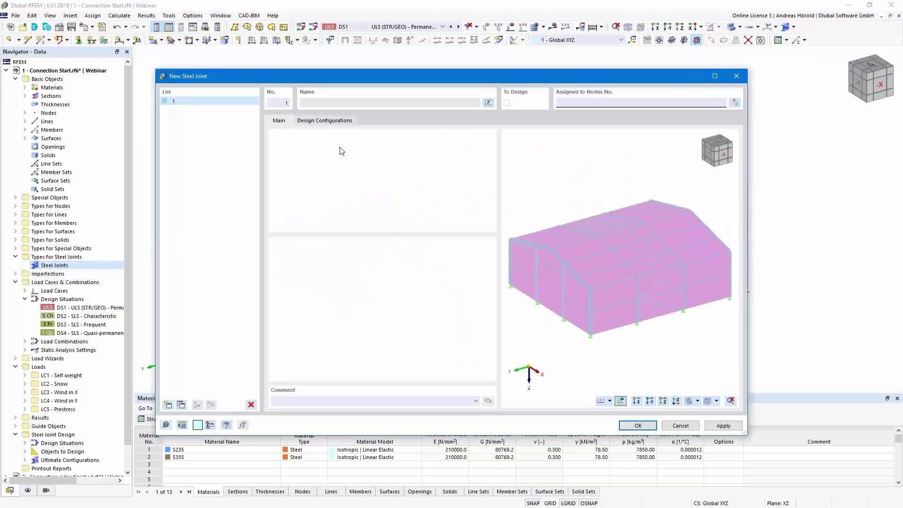
pyautogui.click(735, 103)
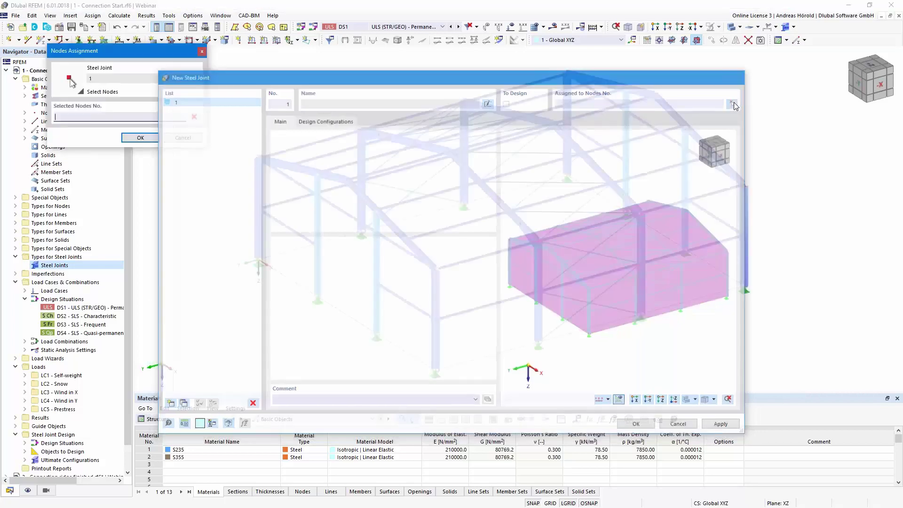
pyautogui.keyDown('ctrl'); pyautogui.moveTo(452, 209); pyautogui.dragTo(465, 171, button='middle'); pyautogui.keyUp('ctrl')
pyautogui.click(455, 155)
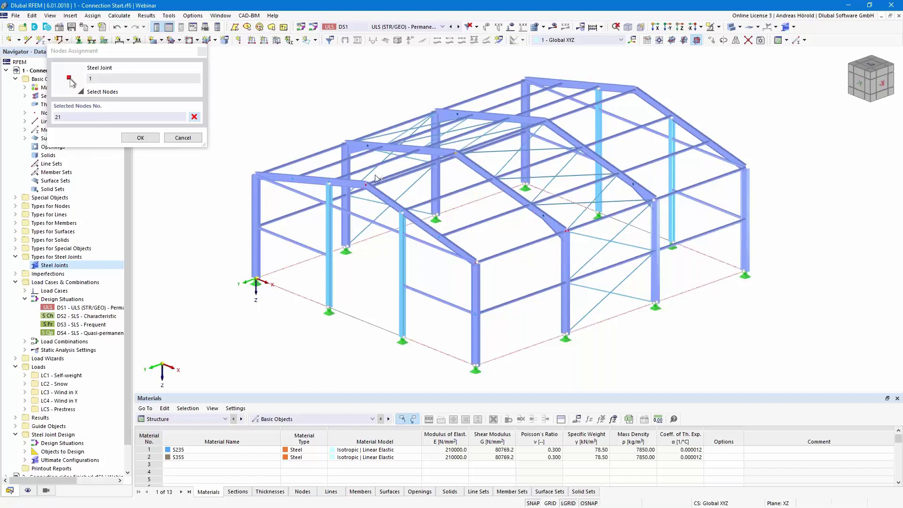
pyautogui.click(140, 139)
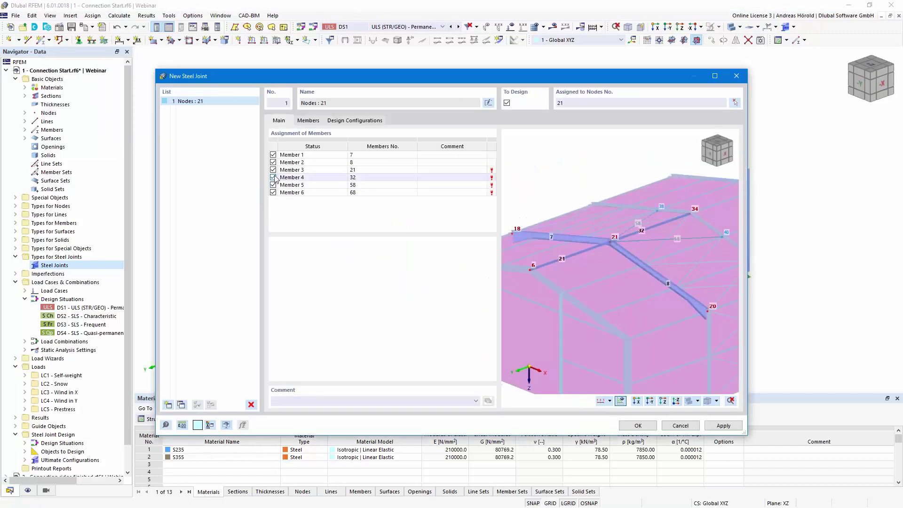
# Step: Exclude members 21, 32, 58 and 68 from the steel joint, keeping only rafters 7 and 8
pyautogui.click(273, 170)
pyautogui.click(273, 177)
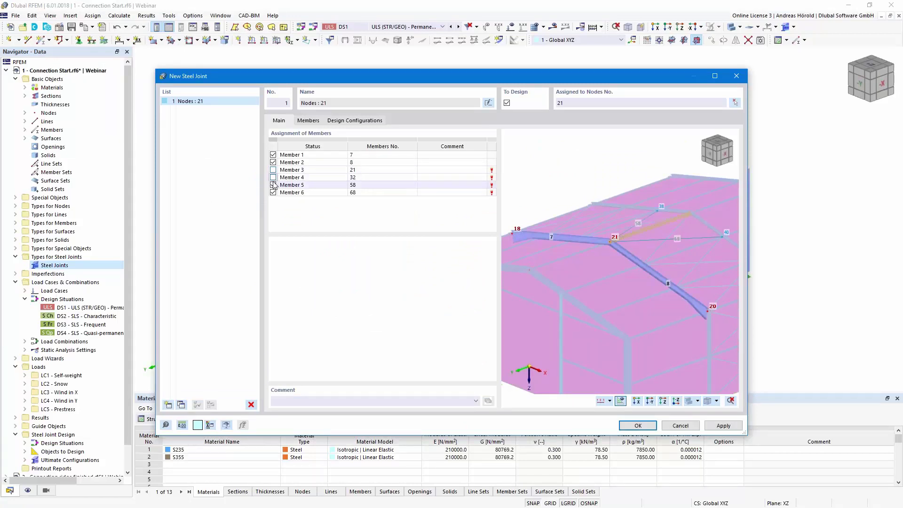
pyautogui.click(273, 185)
pyautogui.click(272, 193)
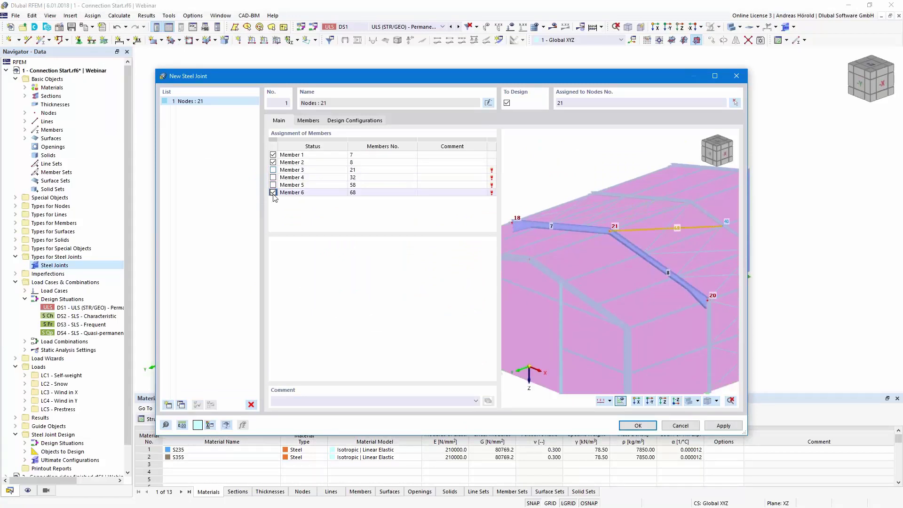
# Step: Inspect rafters 7 and 8 of the ridge joint in the preview and review their member type, material and section settings
pyautogui.click(318, 163)
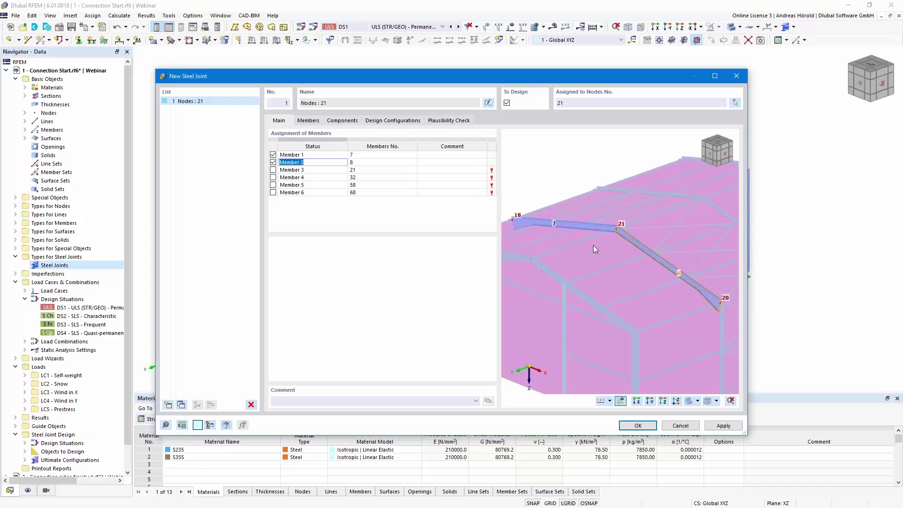
pyautogui.scroll(1, 601, 242)
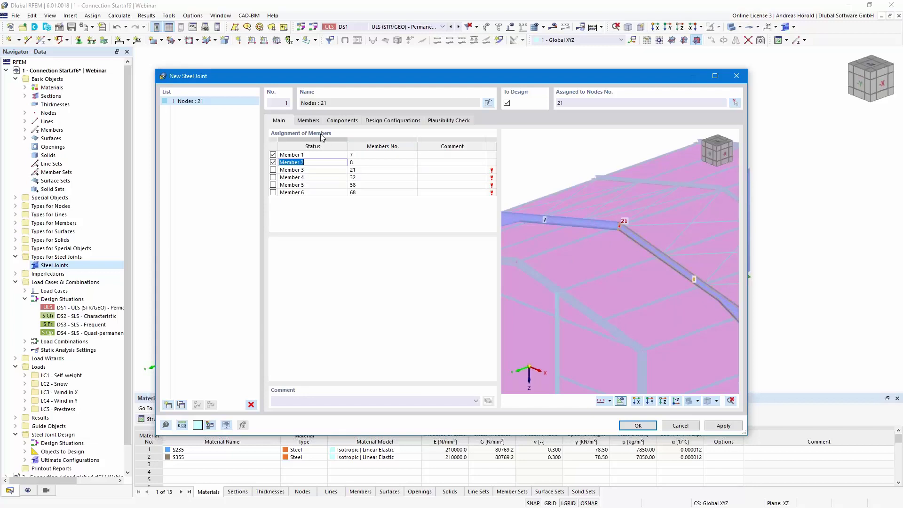
pyautogui.click(306, 121)
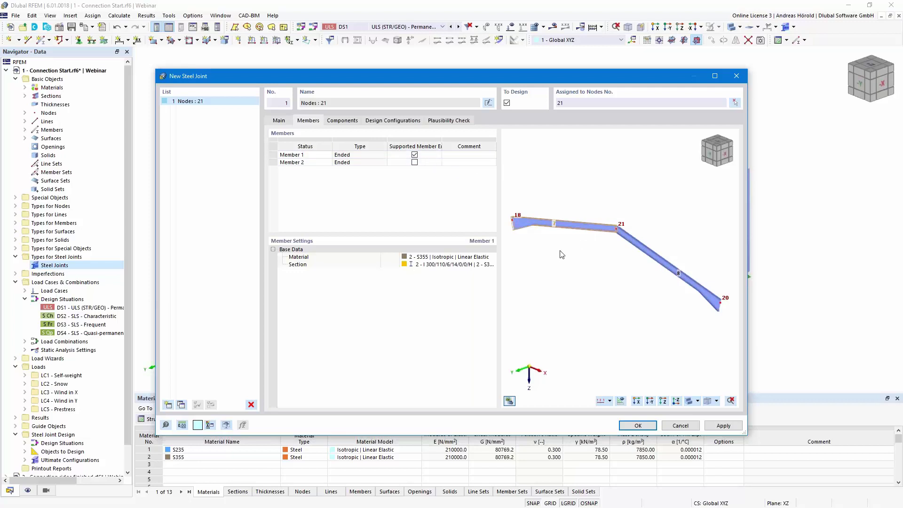
pyautogui.keyDown('ctrl'); pyautogui.moveTo(597, 281); pyautogui.dragTo(612, 263, button='middle'); pyautogui.keyUp('ctrl')
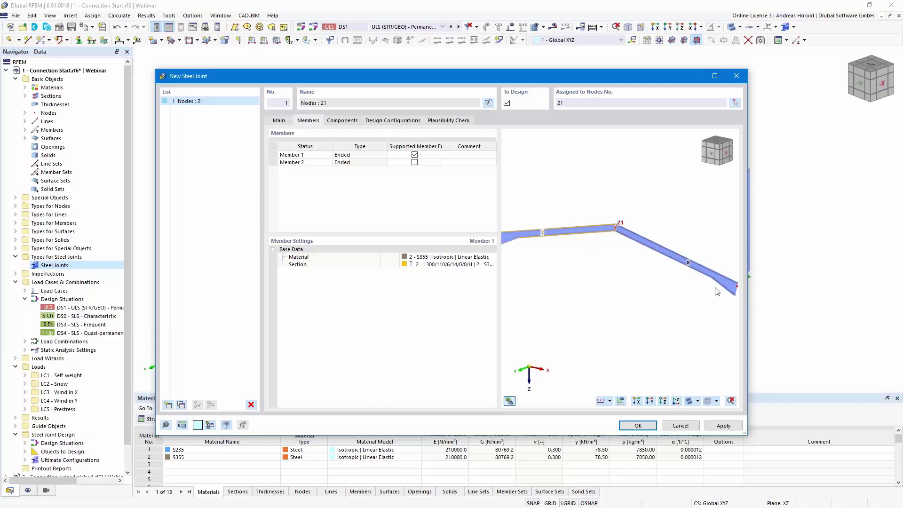
pyautogui.scroll(5, 611, 258)
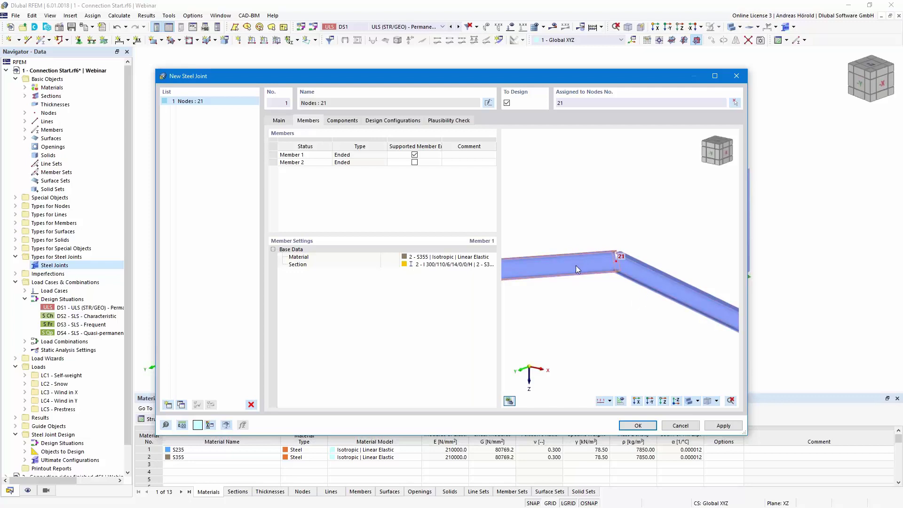
pyautogui.moveTo(576, 265)
pyautogui.moveTo(654, 277)
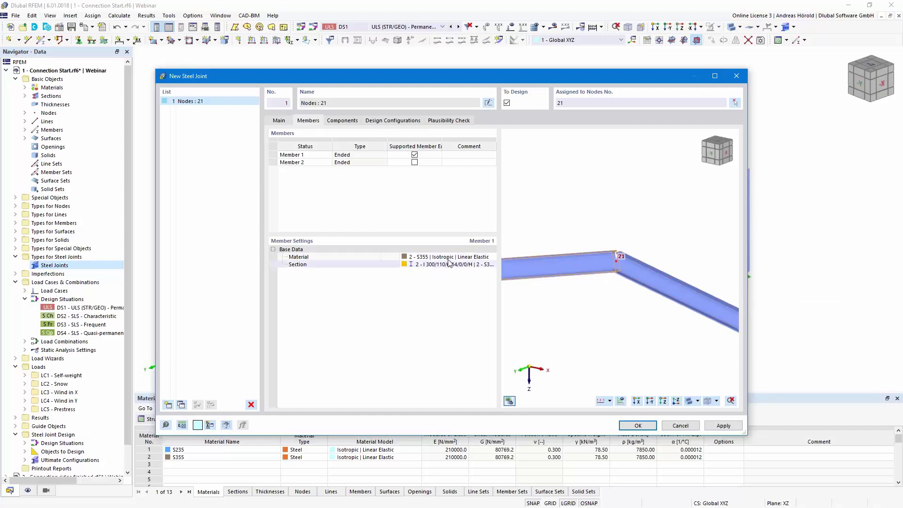
# Step: Review the component types available for the joint and close the selection without adding one
pyautogui.click(345, 121)
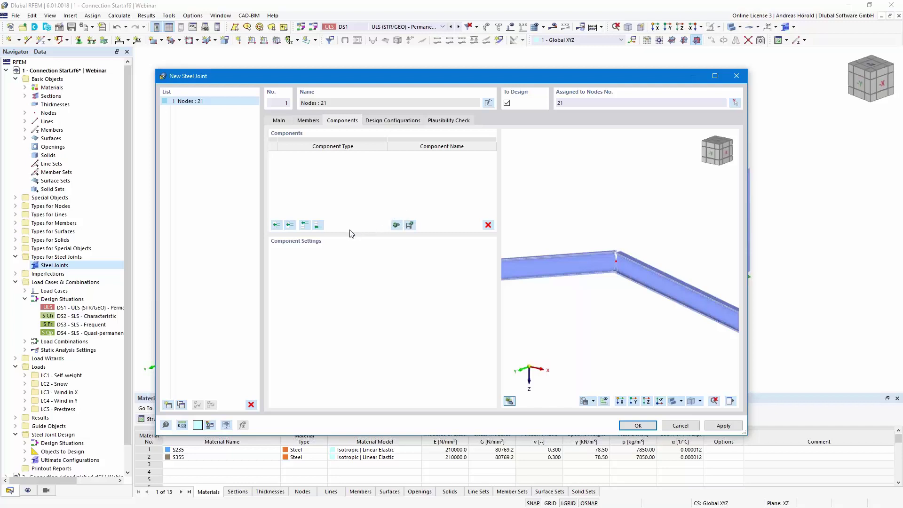
pyautogui.click(318, 226)
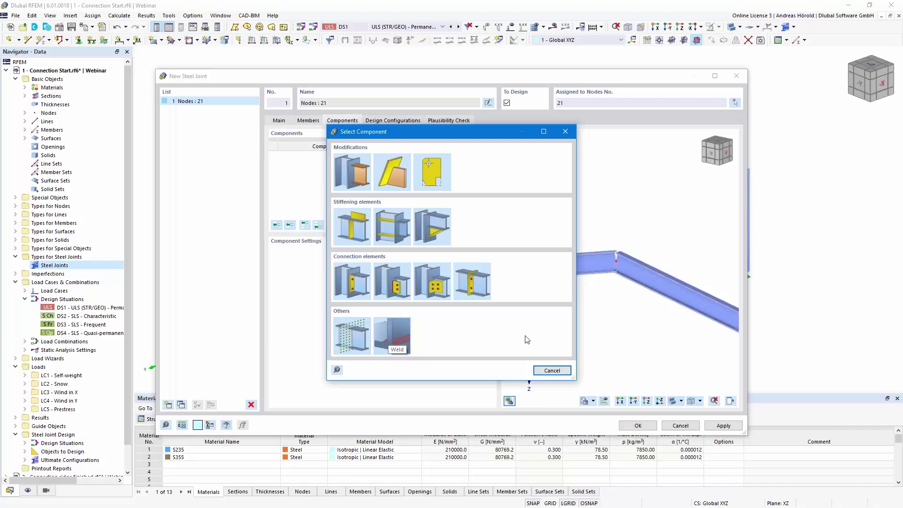
pyautogui.click(552, 372)
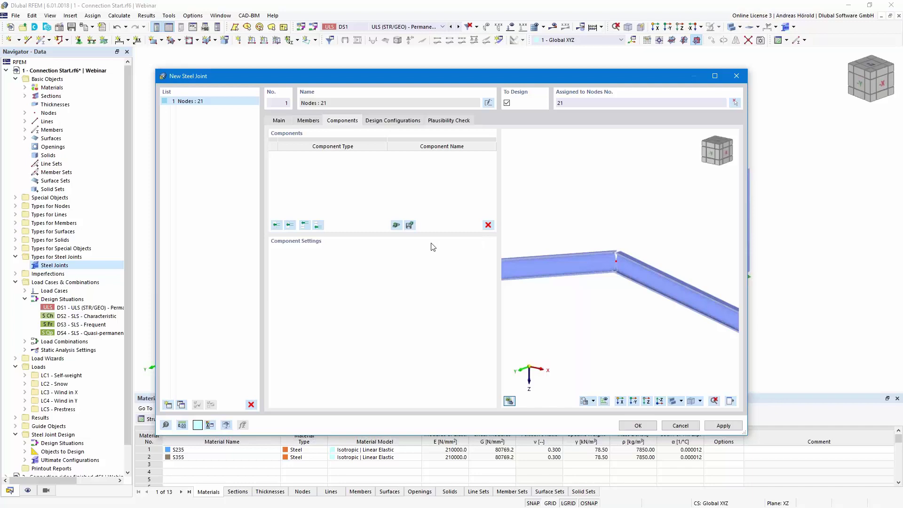
# Step: Open the steel joint template library and look through the cleat and fin plate, K, T and X joint, and user-defined templates
pyautogui.click(397, 225)
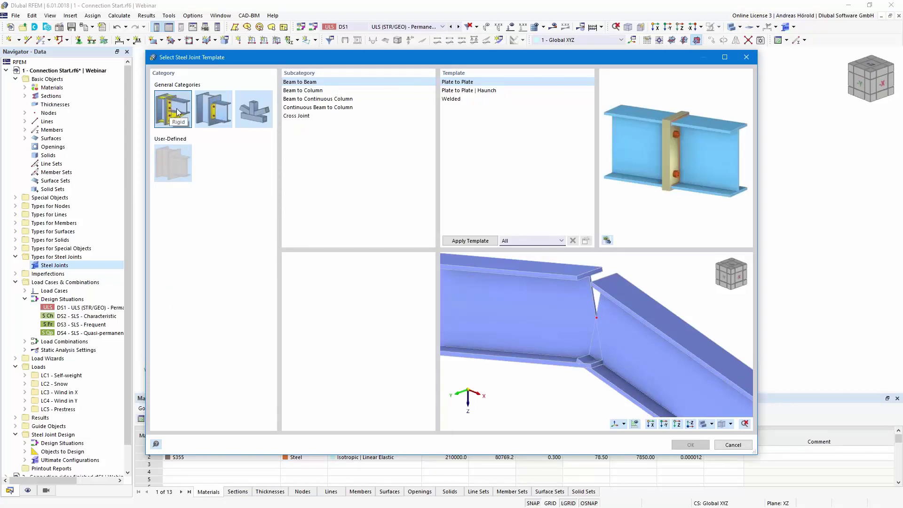
pyautogui.click(217, 113)
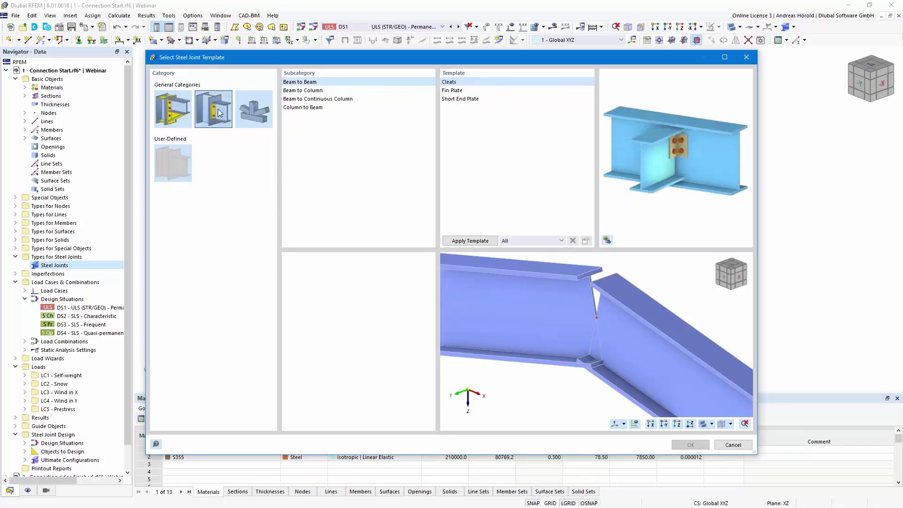
pyautogui.click(256, 113)
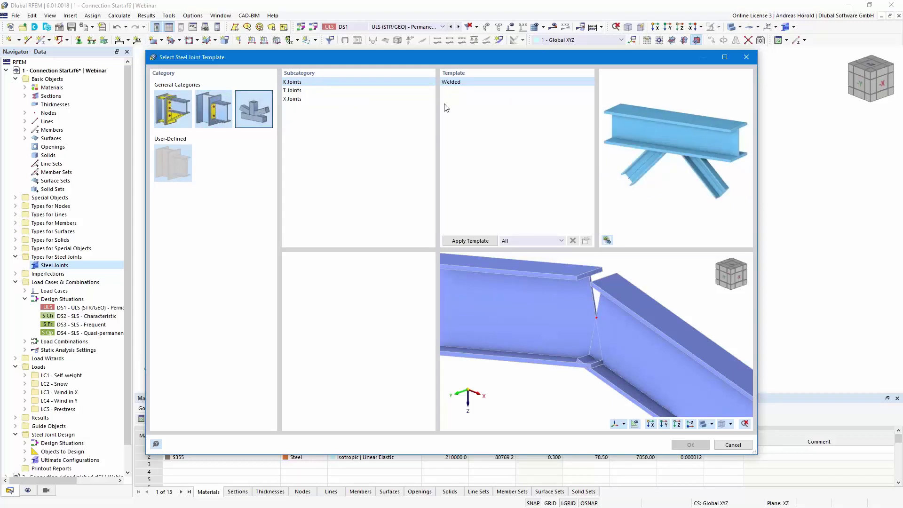
pyautogui.click(301, 92)
pyautogui.click(298, 100)
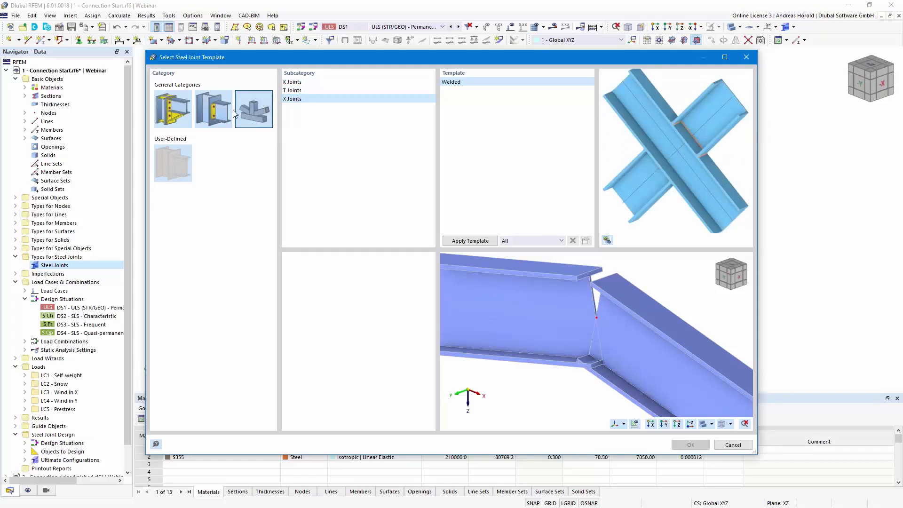
pyautogui.click(171, 159)
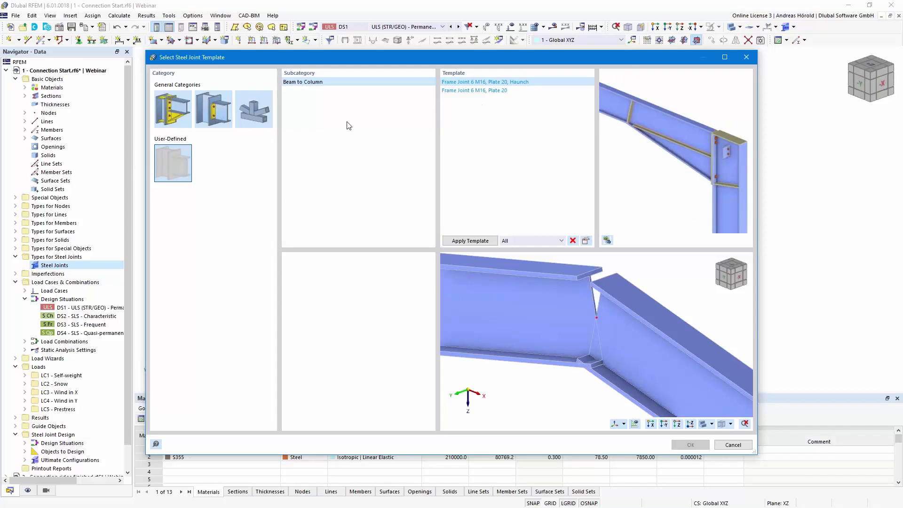
# Step: Compare the rigid continuous-column, continuous-beam and cross joint templates with the column connections in the category containing cleats and fin plates
pyautogui.click(169, 109)
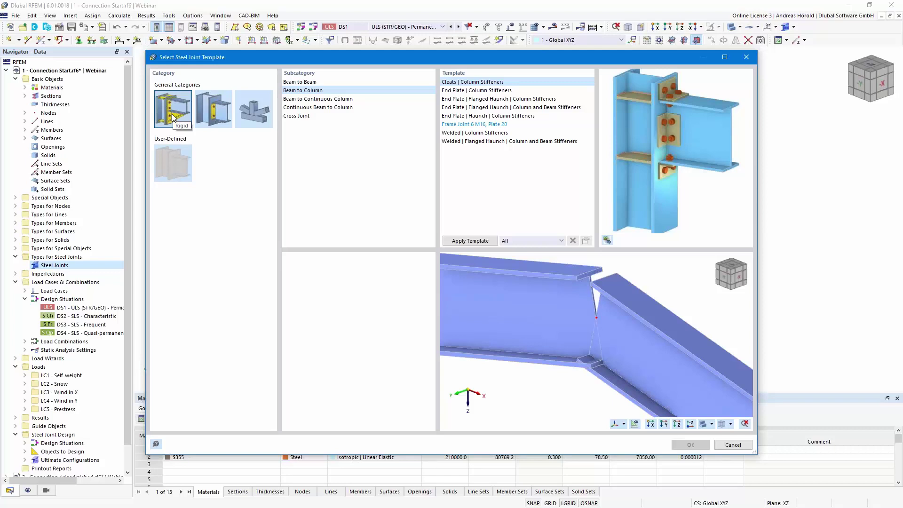
pyautogui.click(326, 99)
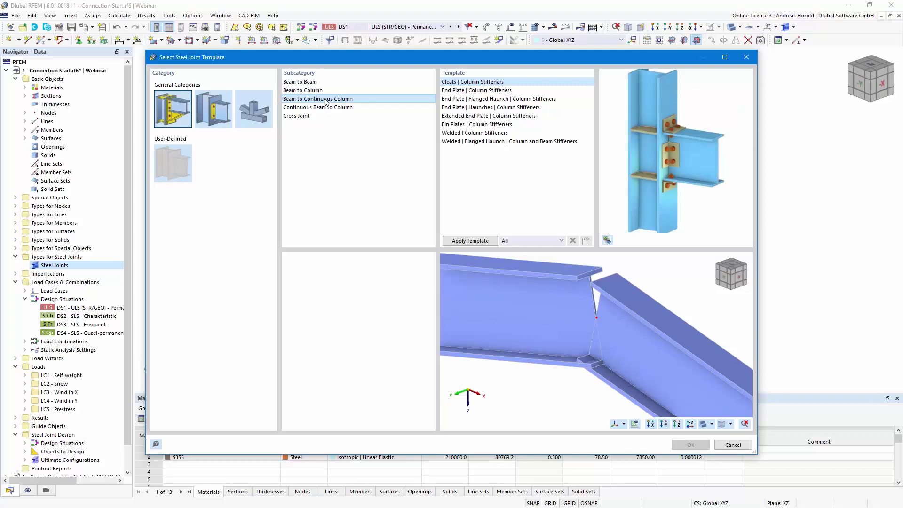
pyautogui.click(327, 108)
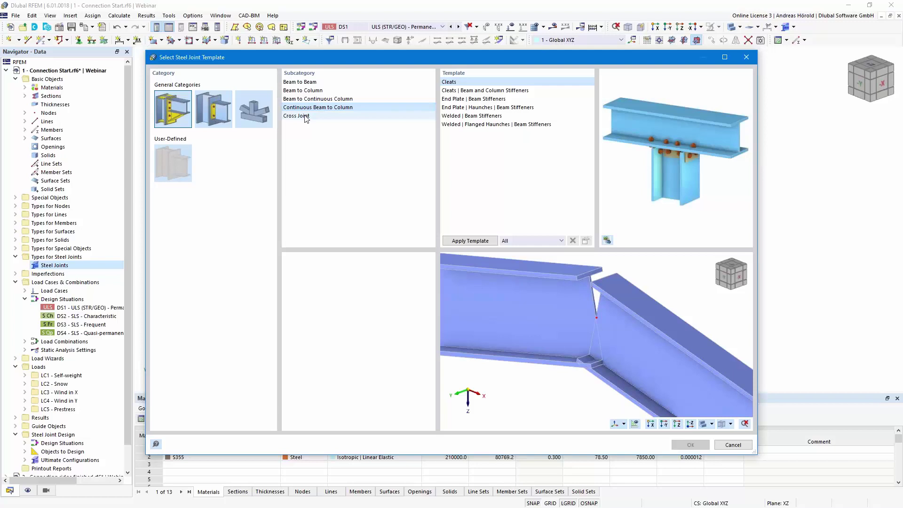
pyautogui.click(305, 116)
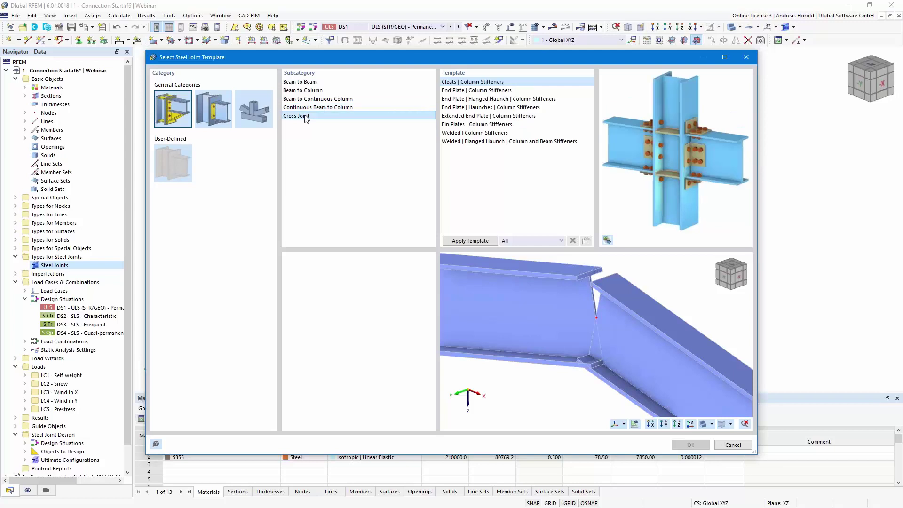
pyautogui.click(210, 111)
pyautogui.click(302, 90)
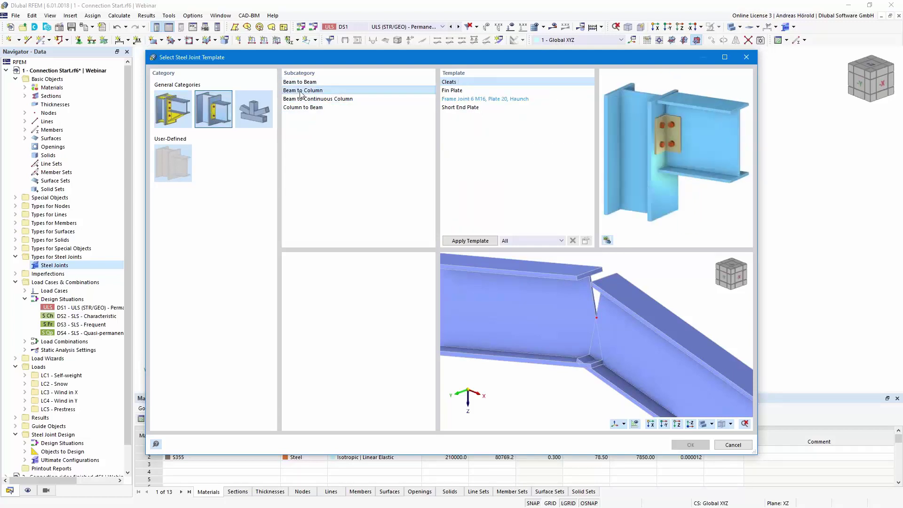
pyautogui.click(302, 98)
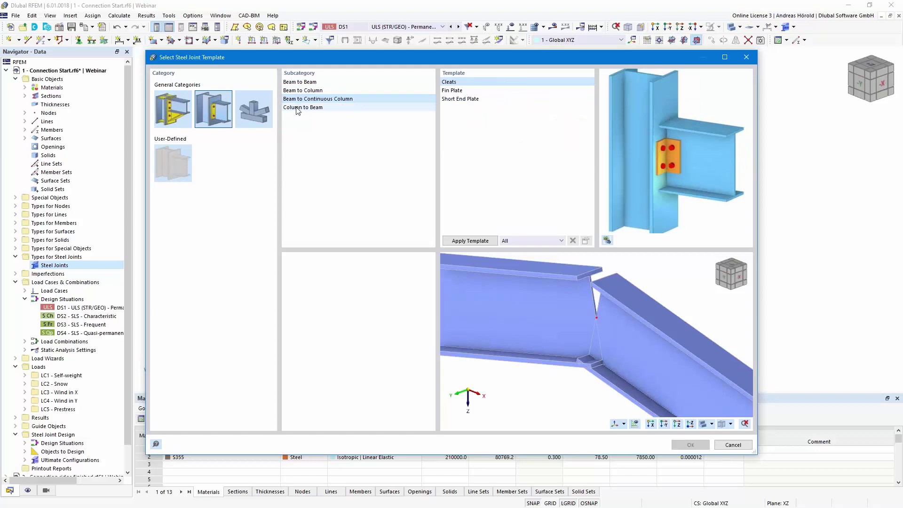
pyautogui.click(297, 109)
# Step: Apply the rigid Beam to Beam template Plate to Plate to the ridge joint
pyautogui.click(175, 110)
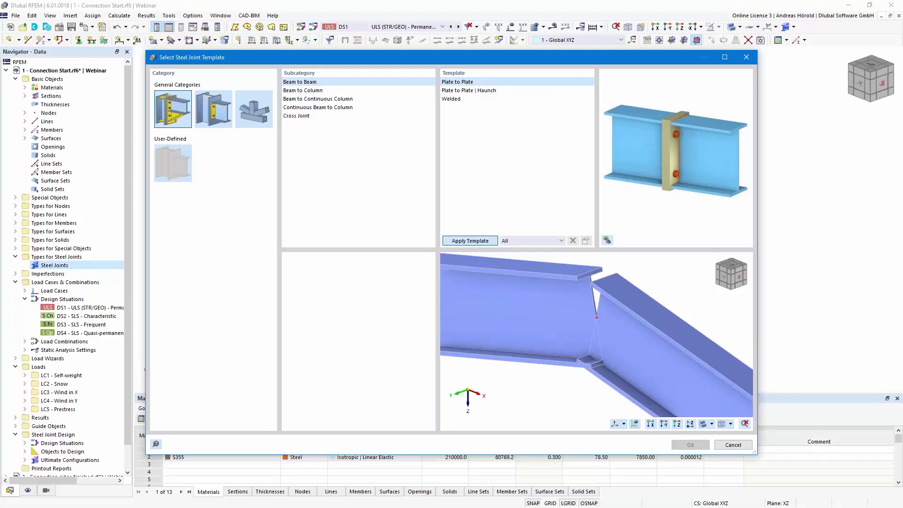
pyautogui.click(473, 241)
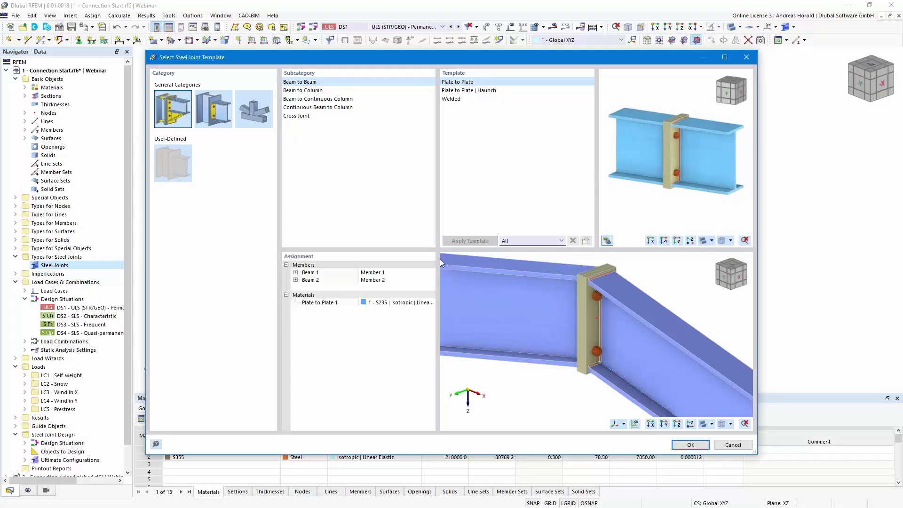
# Step: Check the material choices for Plate to Plate 1, keep 1 - S235 and accept the template into the joint
pyautogui.click(418, 305)
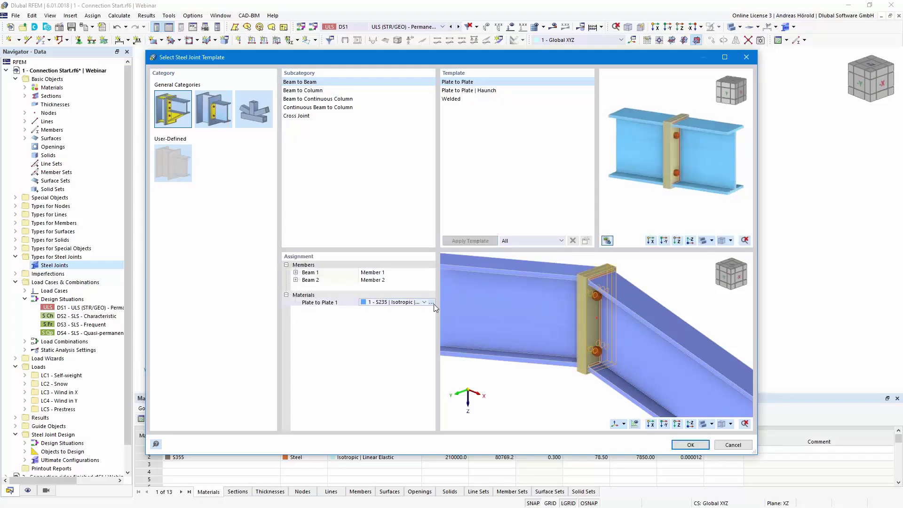
pyautogui.click(424, 302)
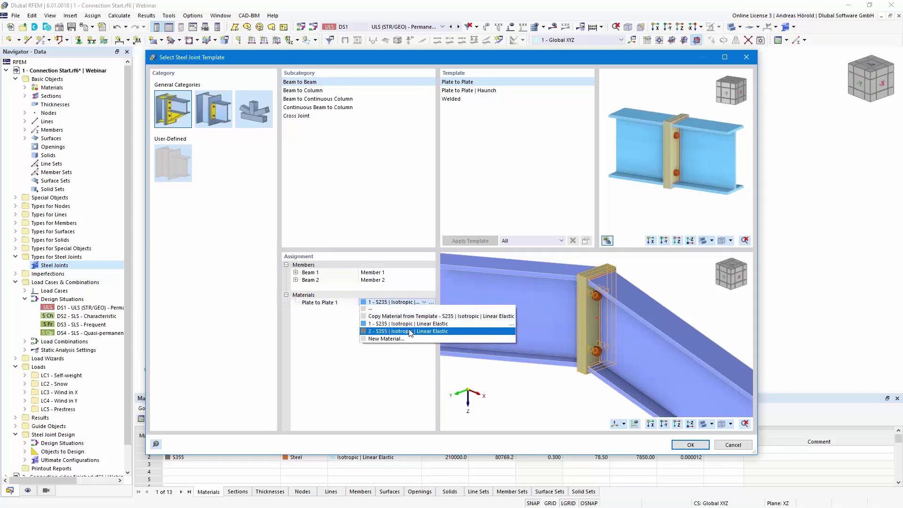
pyautogui.press('Escape')
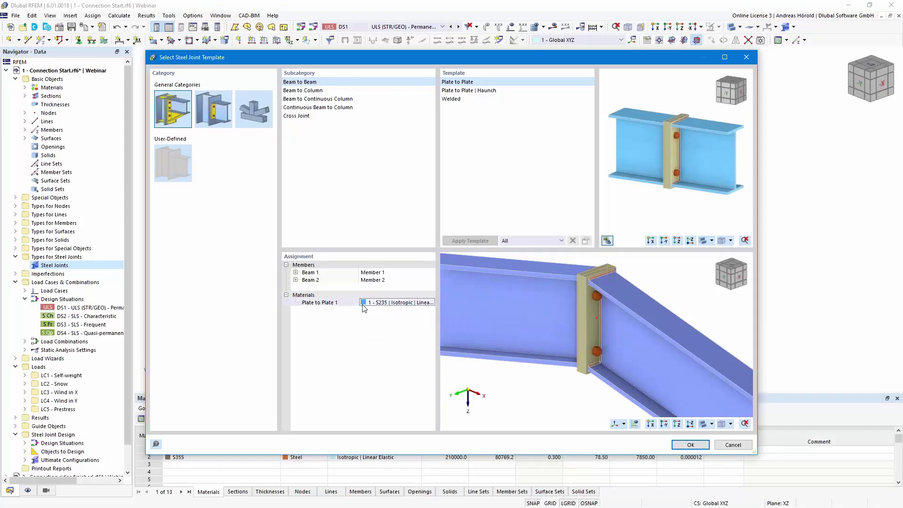
pyautogui.click(413, 305)
pyautogui.click(425, 302)
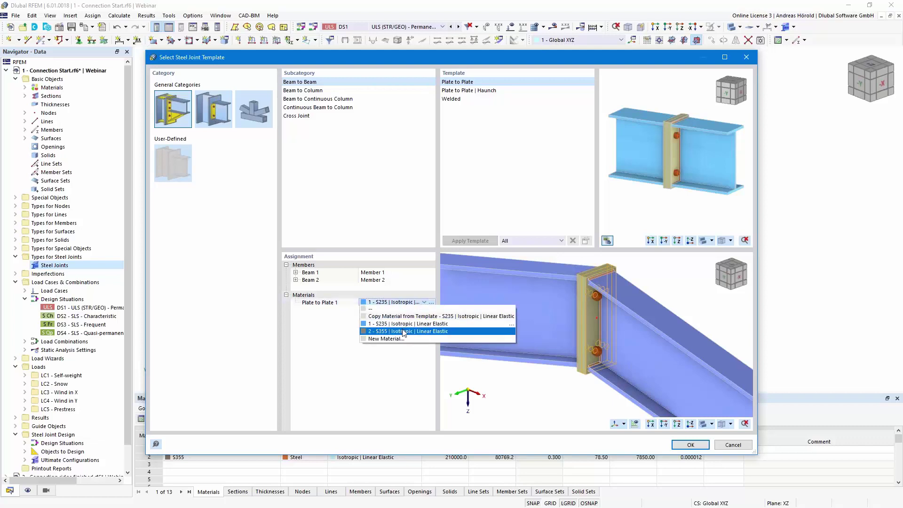
pyautogui.press('Escape')
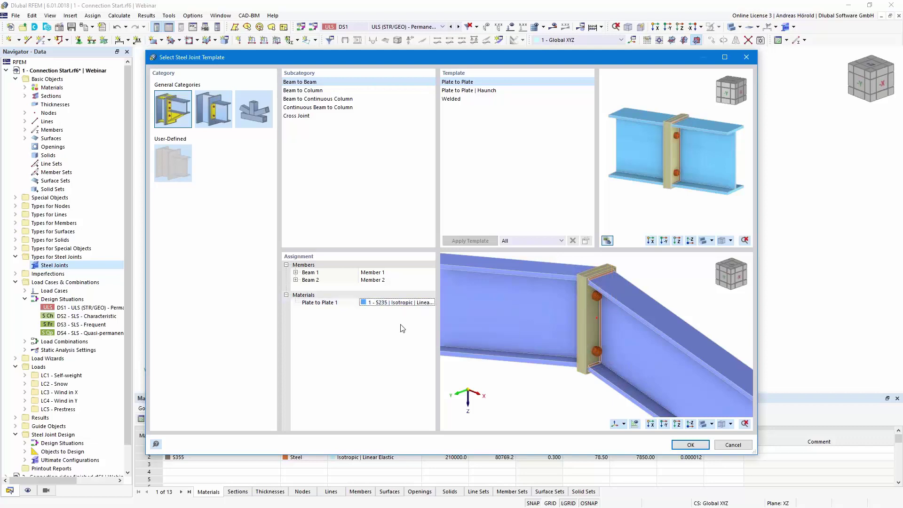
pyautogui.click(404, 304)
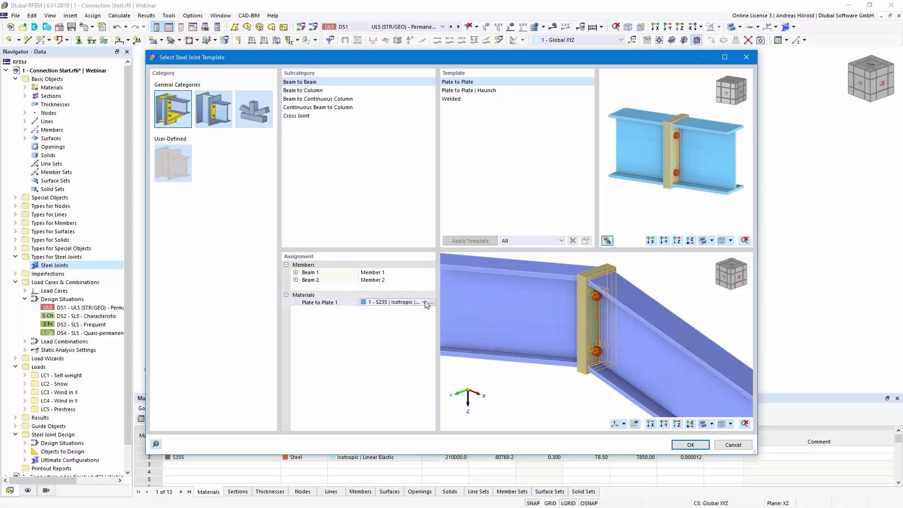
pyautogui.click(425, 304)
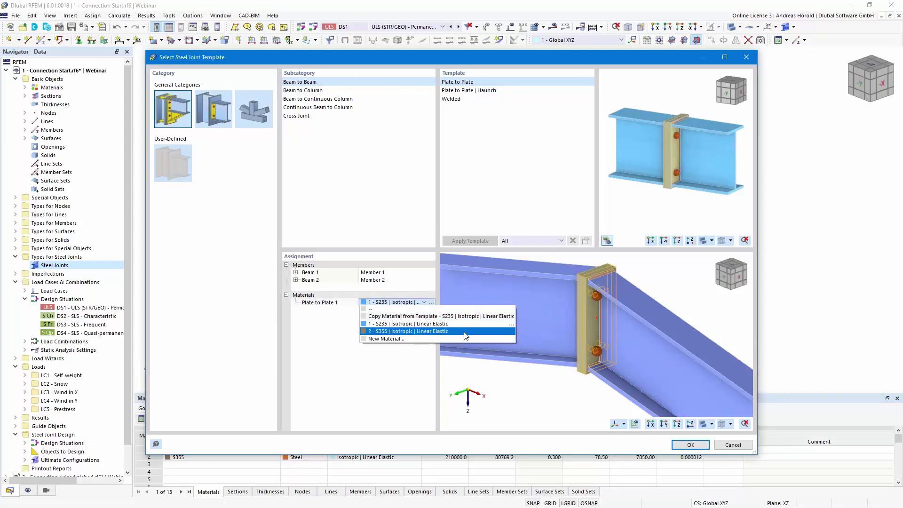
pyautogui.press('Escape')
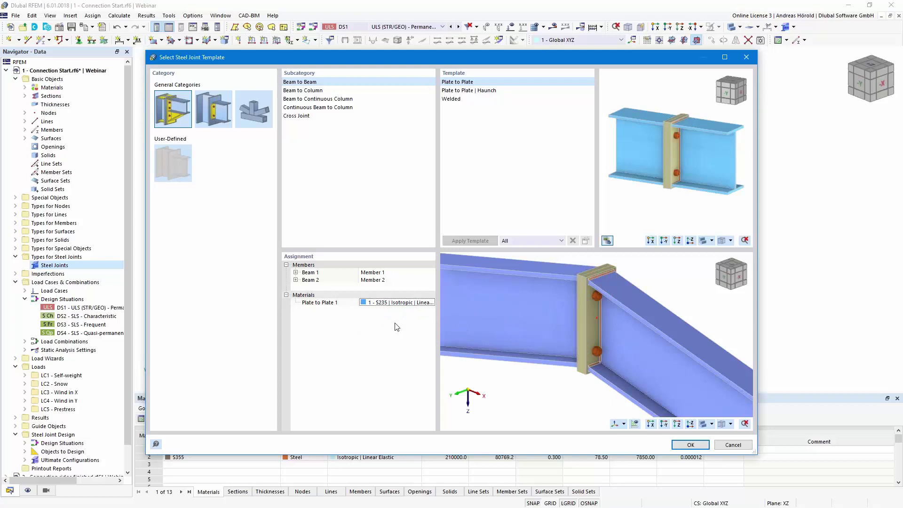
pyautogui.click(690, 445)
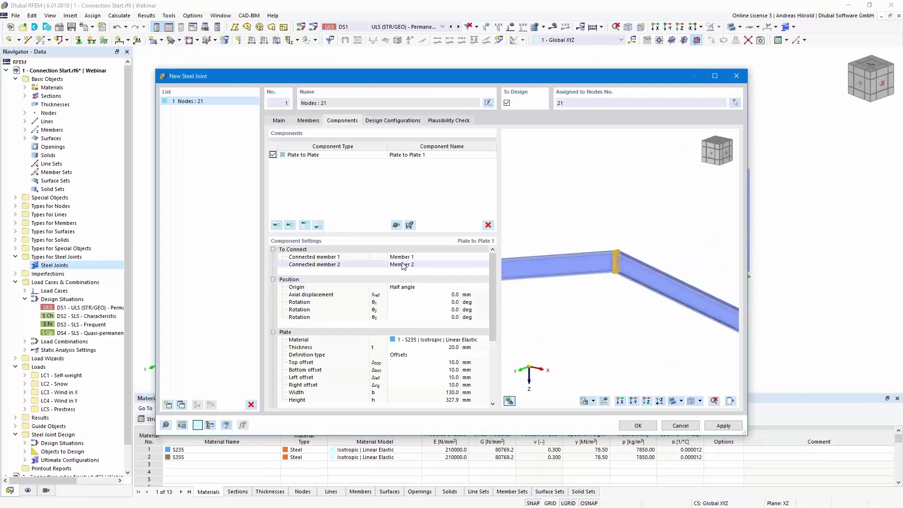
# Step: Check which members the Plate to Plate component connects and inspect the plates and bolts at the ridge
pyautogui.click(426, 258)
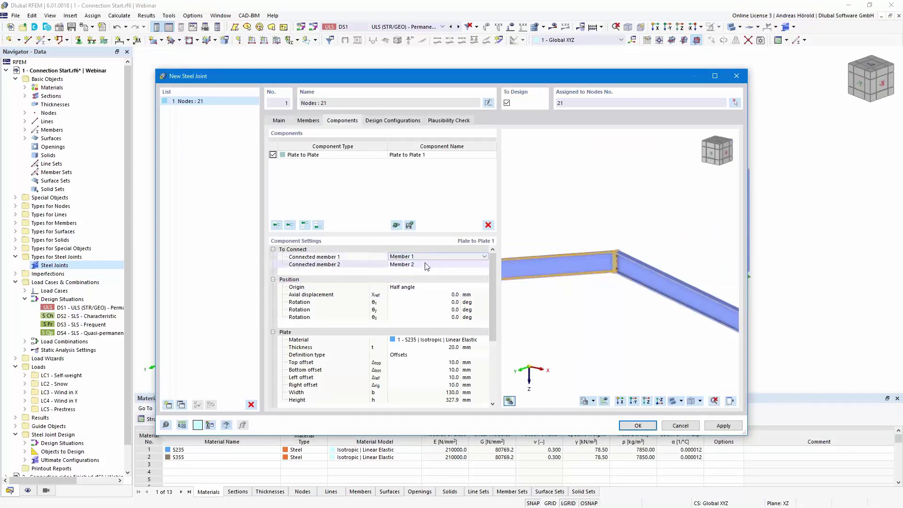
pyautogui.click(427, 266)
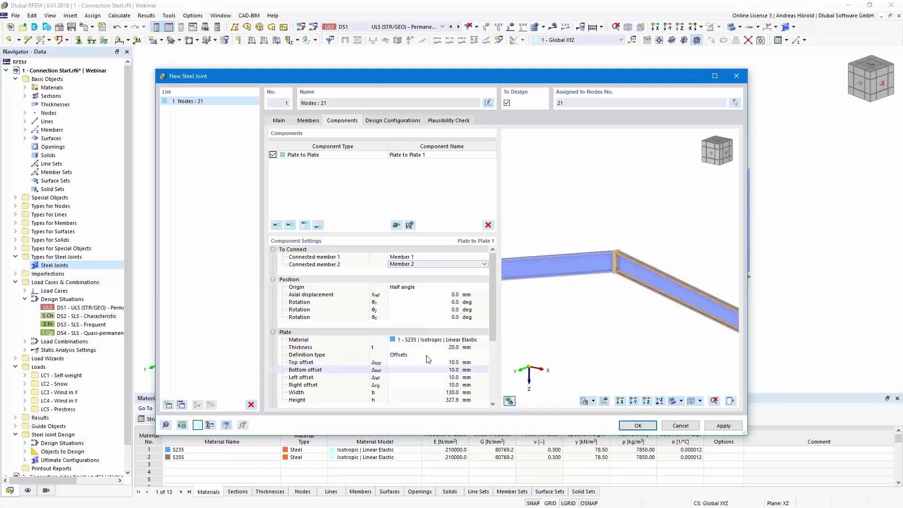
pyautogui.scroll(-1, 421, 341)
pyautogui.scroll(1, 421, 341)
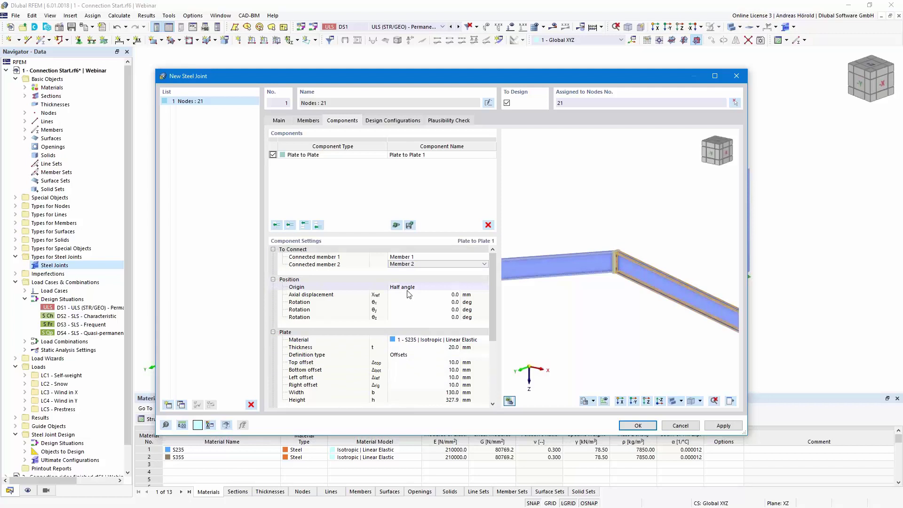
pyautogui.scroll(5, 649, 275)
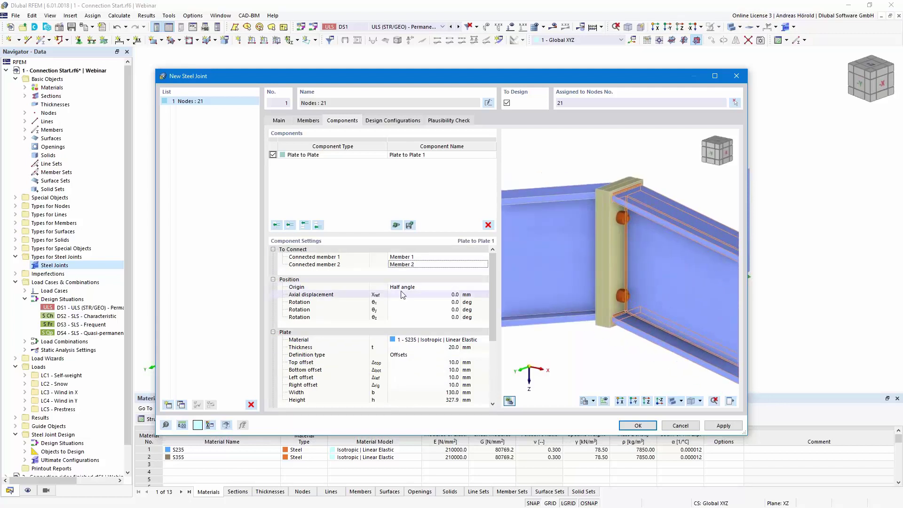
# Step: Try the Perpendicular origin for the plate position in place of Half angle and return the origin to Half angle
pyautogui.moveTo(611, 348); pyautogui.dragTo(591, 333, button='middle')
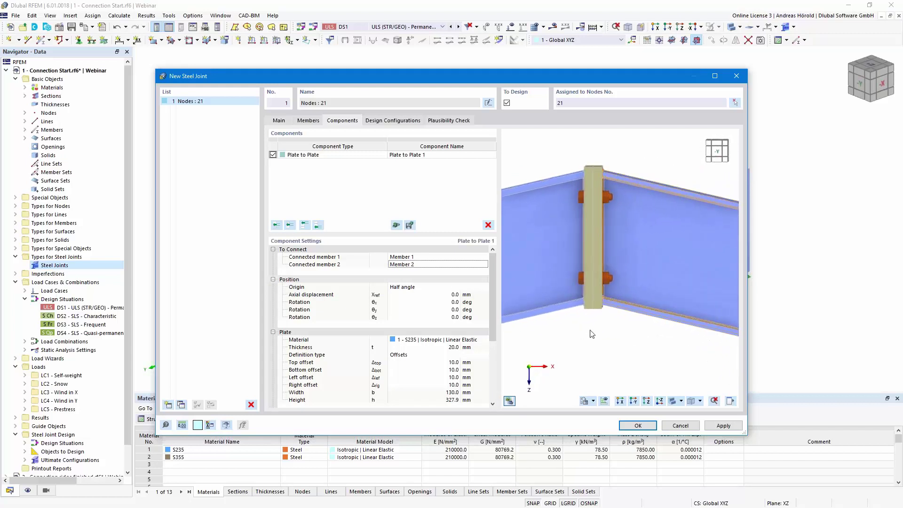
pyautogui.click(416, 291)
pyautogui.click(484, 287)
pyautogui.press('Escape')
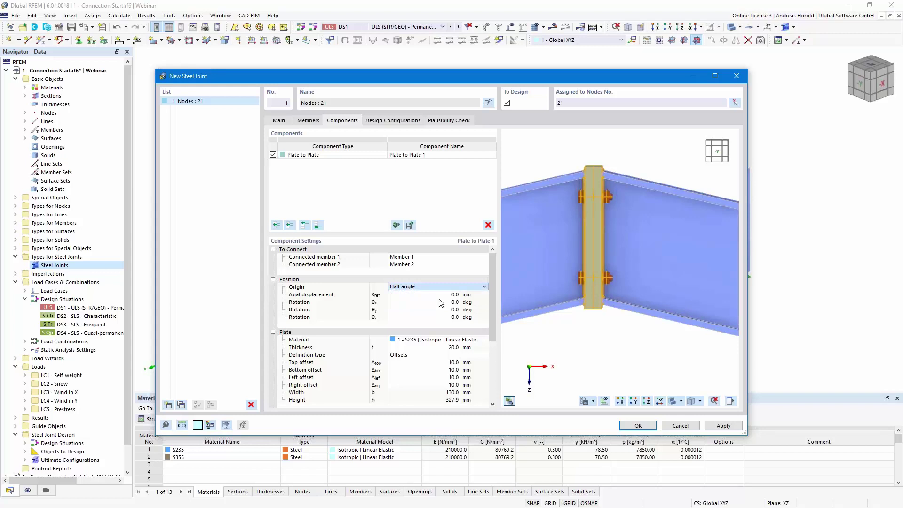
pyautogui.press('Down')
pyautogui.click(487, 287)
pyautogui.click(438, 295)
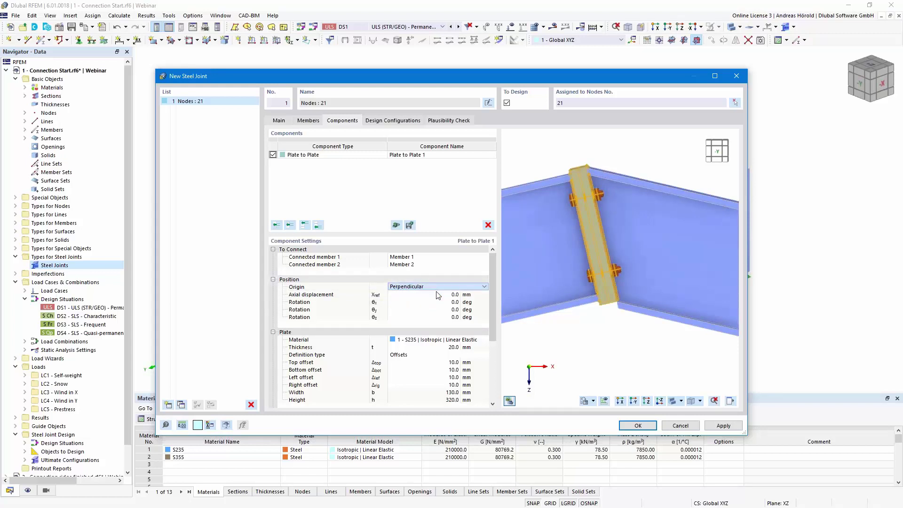
pyautogui.press('Up')
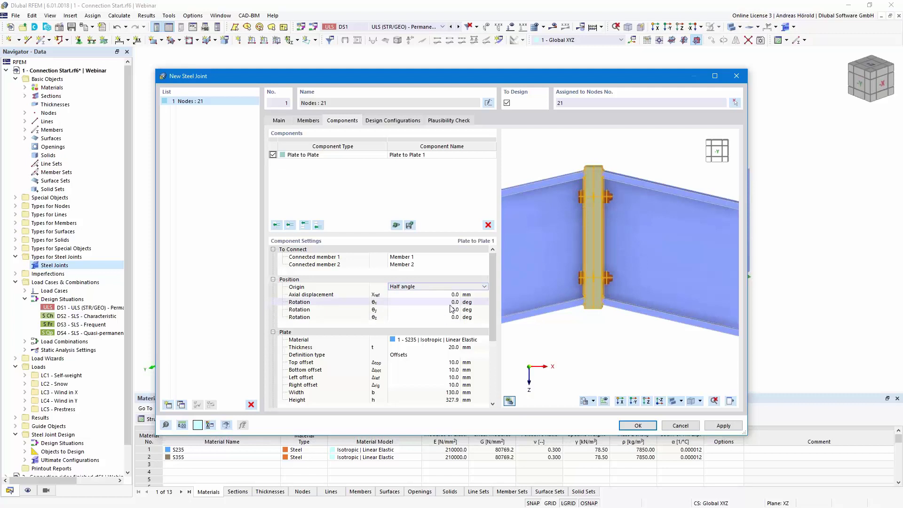
# Step: Set the plate material of the Plate to Plate component to 2 - S355
pyautogui.scroll(-1, 447, 309)
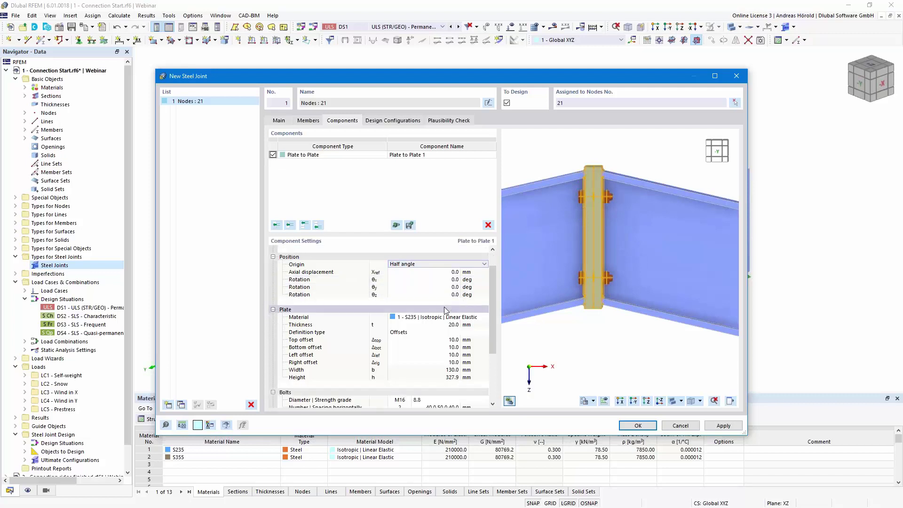
pyautogui.scroll(-1, 444, 307)
pyautogui.click(450, 294)
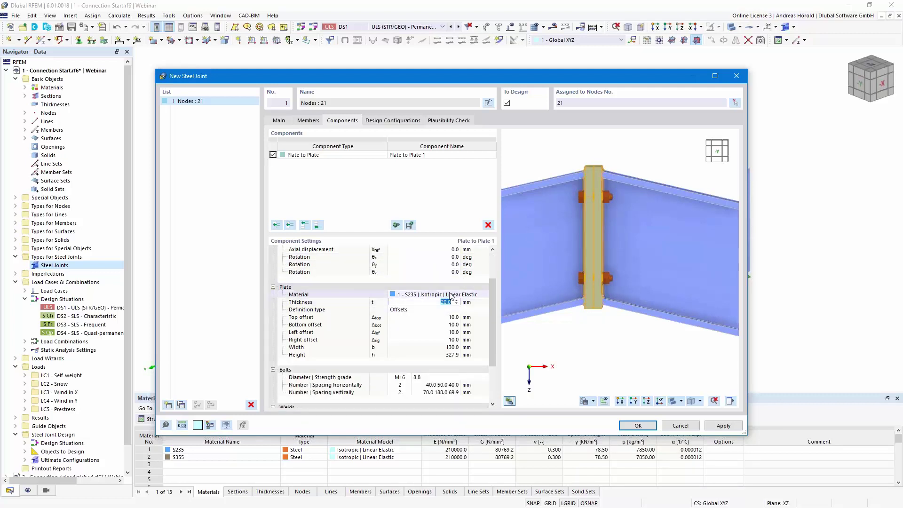
pyautogui.click(477, 294)
pyautogui.click(433, 302)
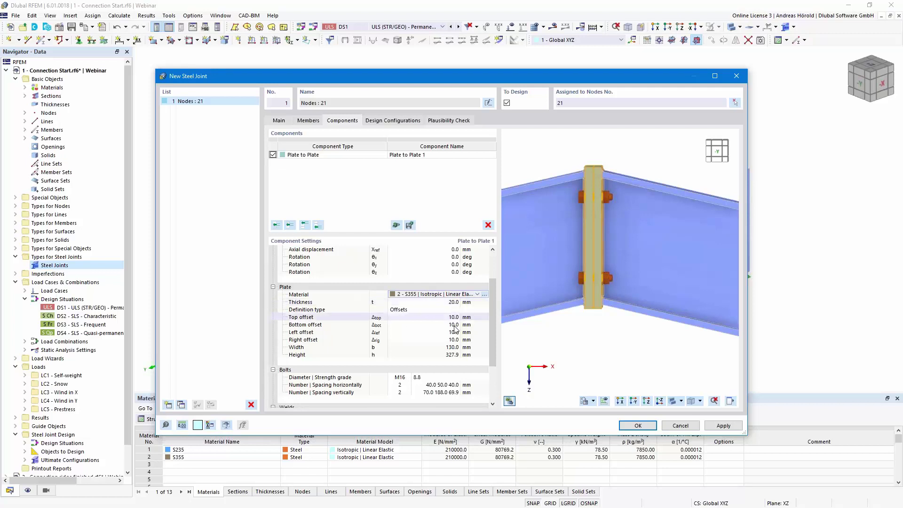
# Step: Try the Dimensions and position definition type for the plate and return it to Offsets
pyautogui.click(438, 310)
pyautogui.click(438, 311)
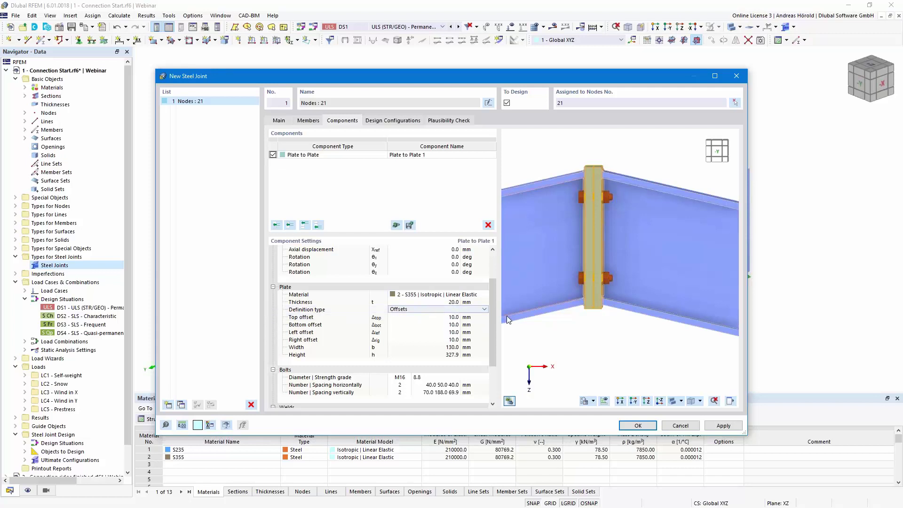
pyautogui.click(484, 309)
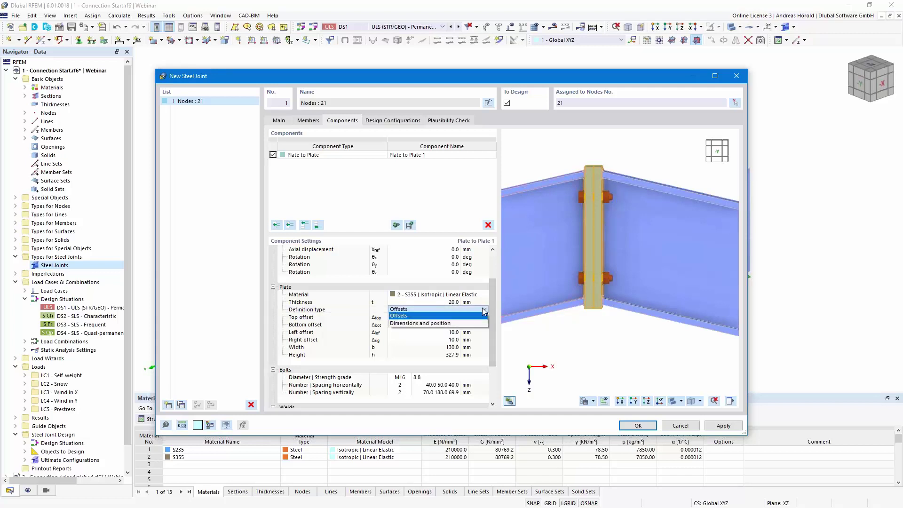
pyautogui.click(461, 322)
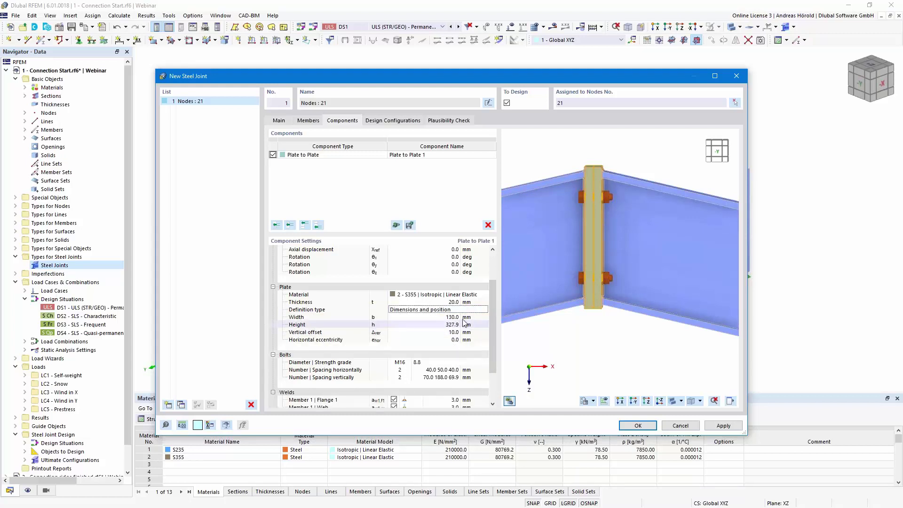
pyautogui.click(467, 311)
pyautogui.click(465, 312)
pyautogui.click(464, 315)
# Step: Set the plate's top offset to -13 mm and check the plate edge against the rafters' upper flanges
pyautogui.click(452, 317)
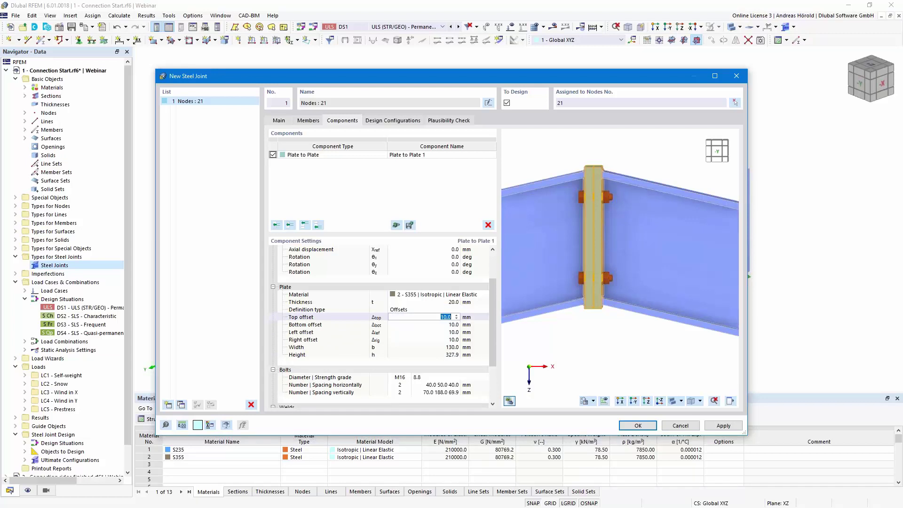
pyautogui.write('-13')
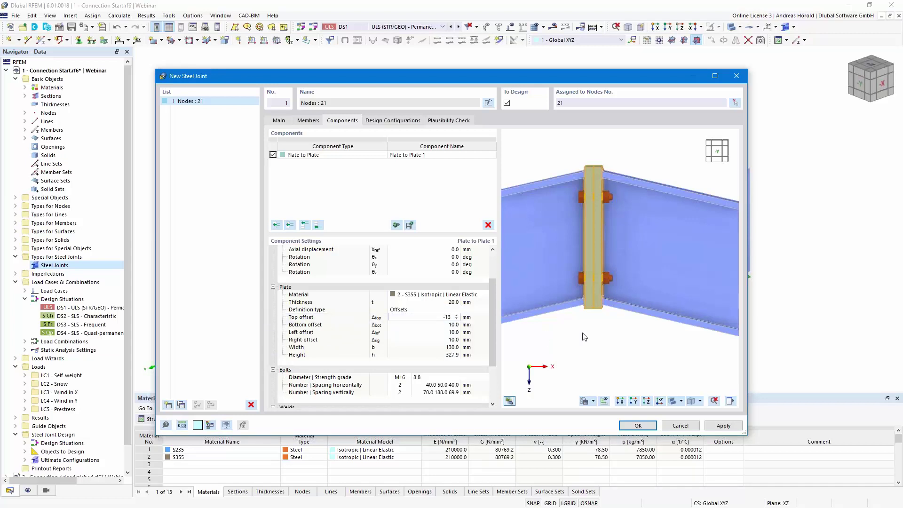
pyautogui.press('Tab')
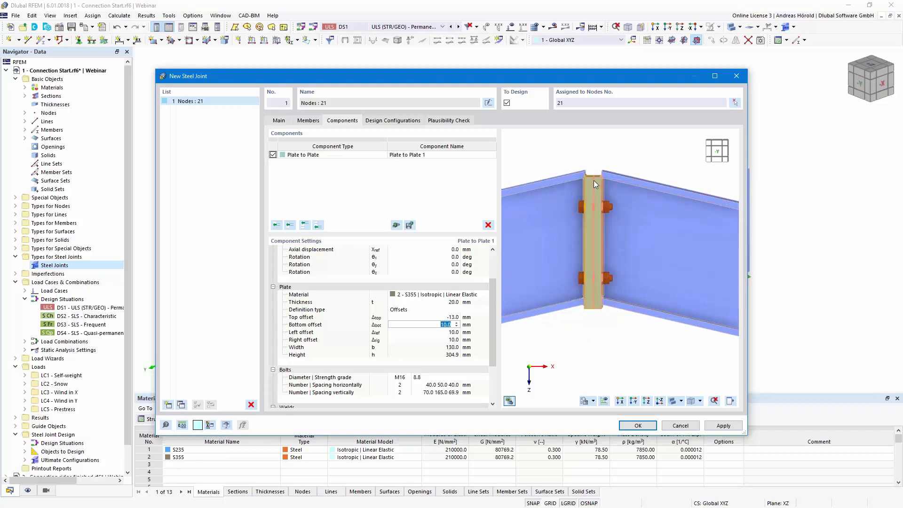
pyautogui.scroll(3, 594, 180)
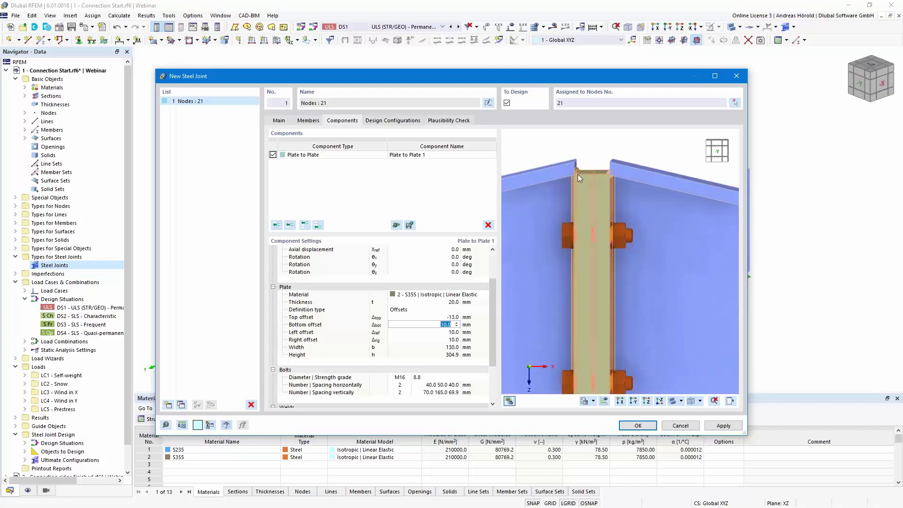
pyautogui.scroll(-1, 585, 183)
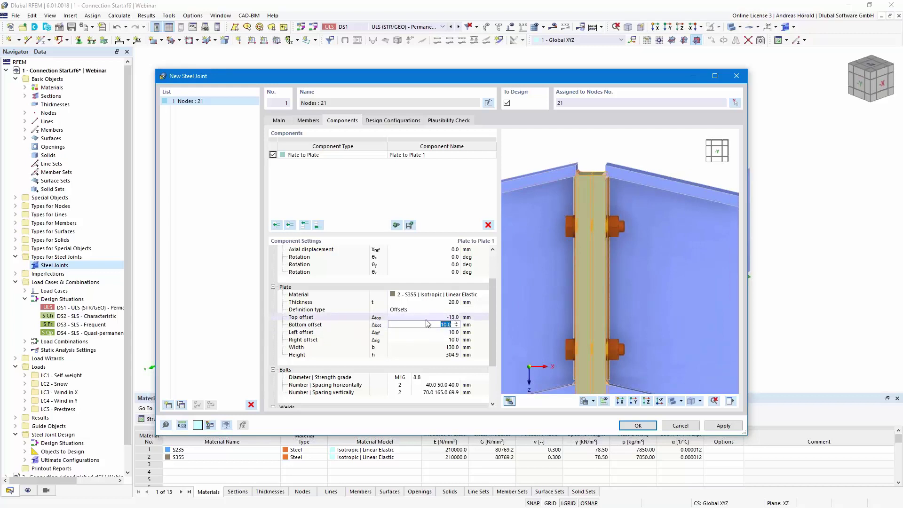
pyautogui.scroll(-2, 614, 179)
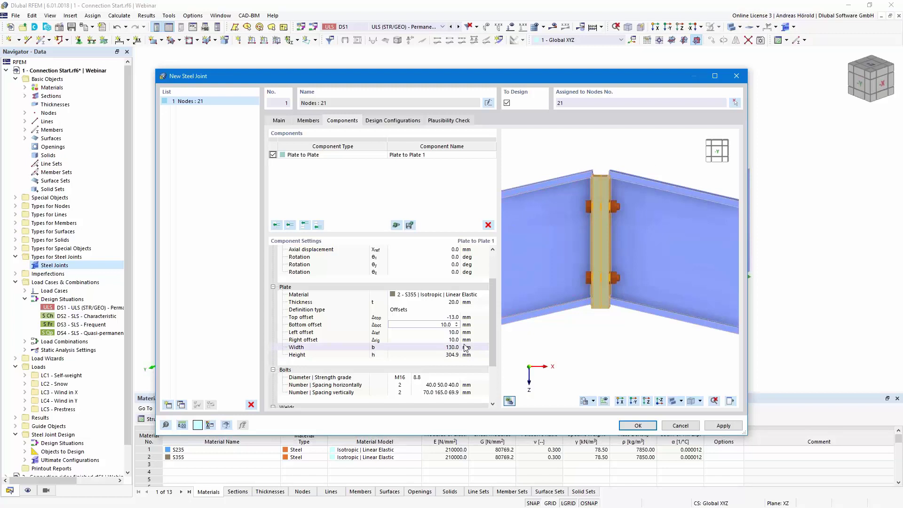
# Step: Set the plate's bottom offset to 20 mm and inspect the plate's lower edge at the rafter flanges
pyautogui.doubleClick(443, 324)
pyautogui.write('2')
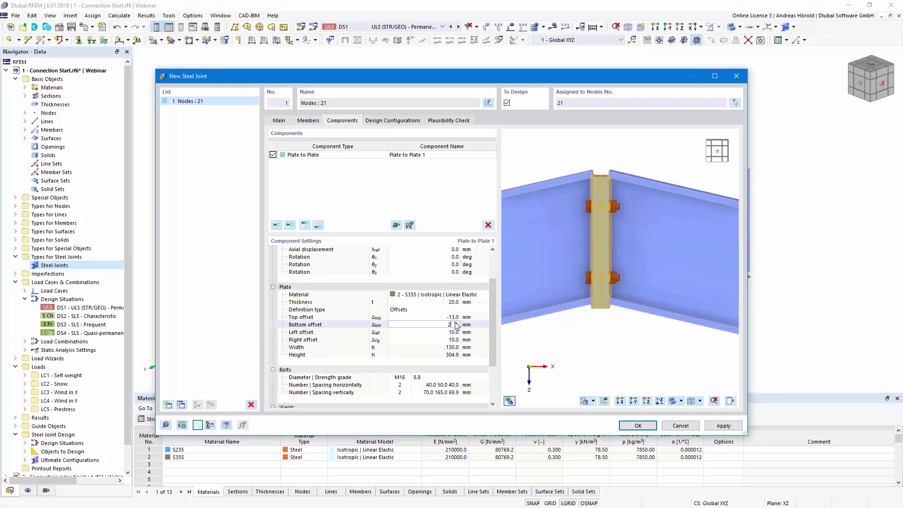
pyautogui.write('0')
pyautogui.press('Tab')
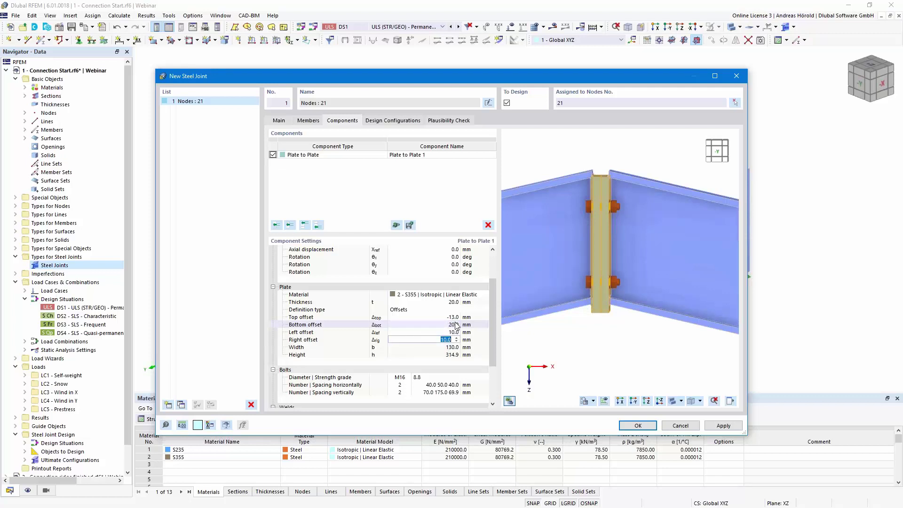
pyautogui.keyDown('ctrl'); pyautogui.moveTo(584, 355); pyautogui.dragTo(557, 341, button='middle'); pyautogui.keyUp('ctrl')
pyautogui.scroll(5, 604, 316)
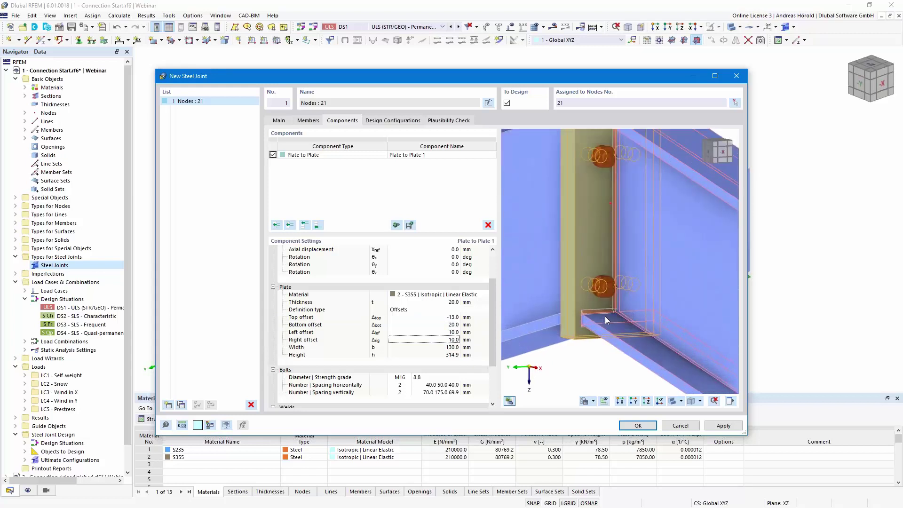
pyautogui.scroll(-4, 561, 322)
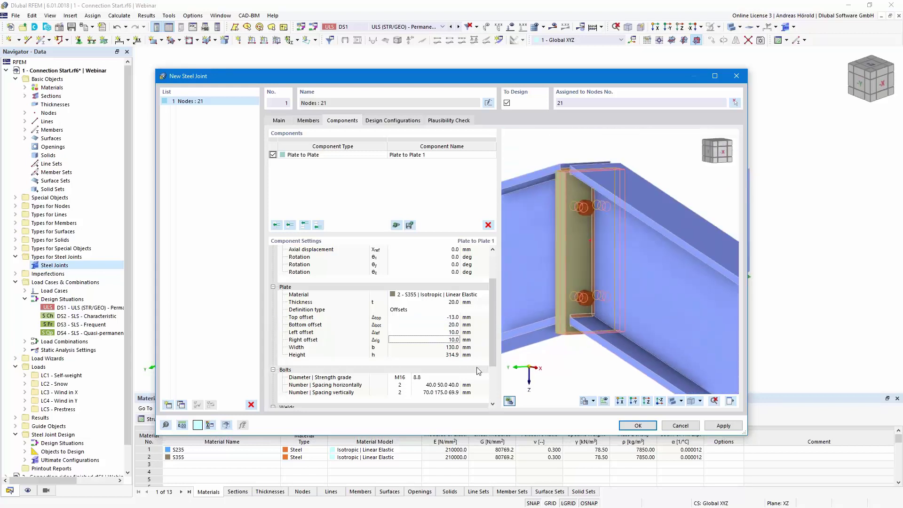
# Step: Keep the bolt diameter at M16 and set the bolt strength grade to 10.9
pyautogui.click(424, 356)
pyautogui.scroll(-2, 483, 343)
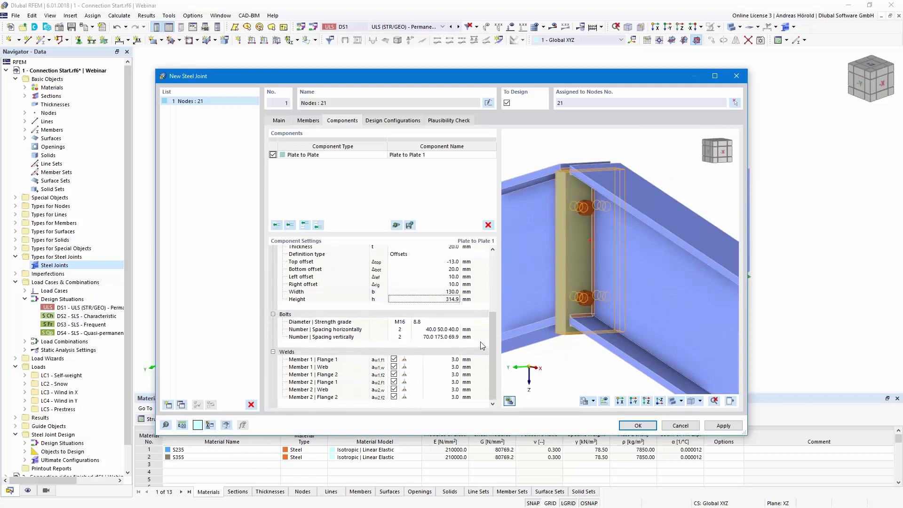
pyautogui.click(408, 324)
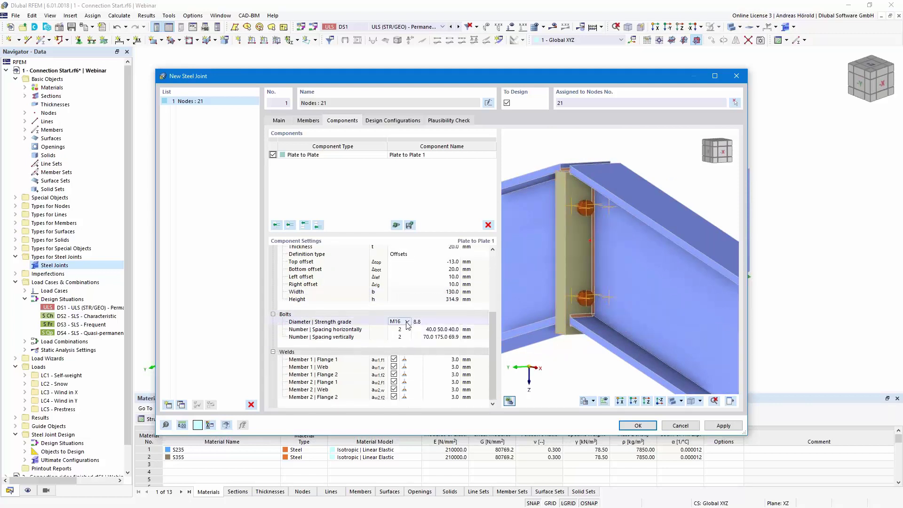
pyautogui.click(407, 323)
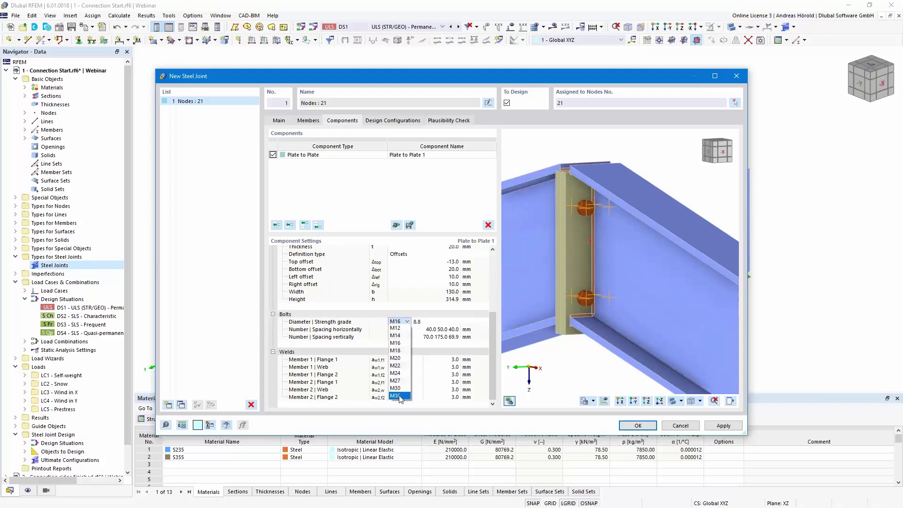
pyautogui.click(399, 344)
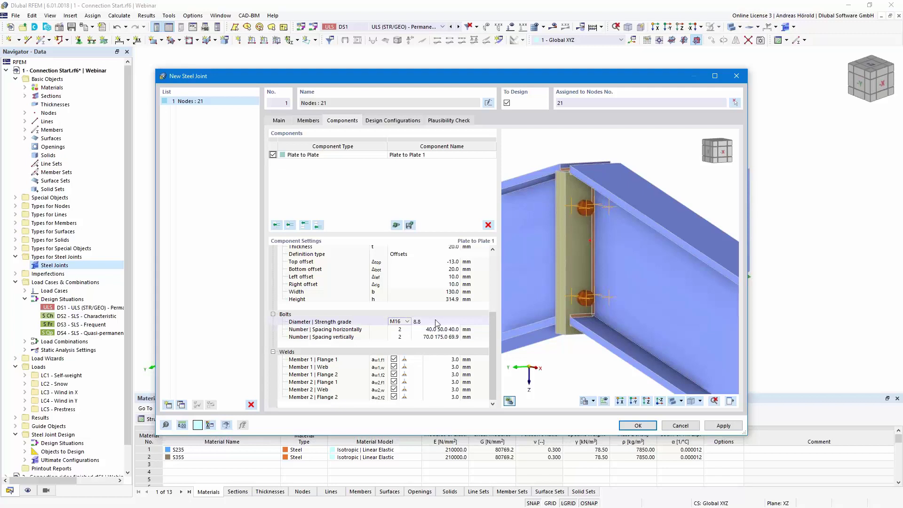
pyautogui.click(442, 321)
pyautogui.click(484, 321)
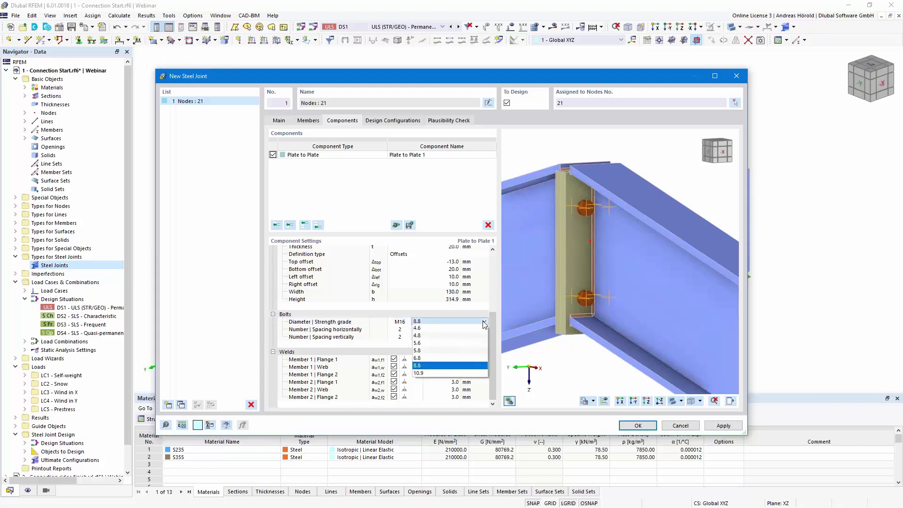
pyautogui.click(450, 374)
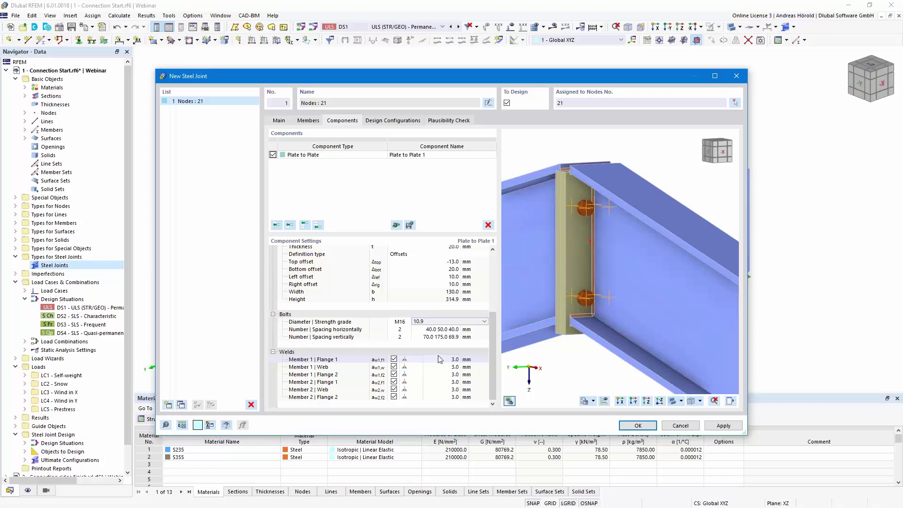
# Step: Set the horizontal bolt spacing to 25 mm edge distance and 80 mm between the bolts
pyautogui.click(432, 330)
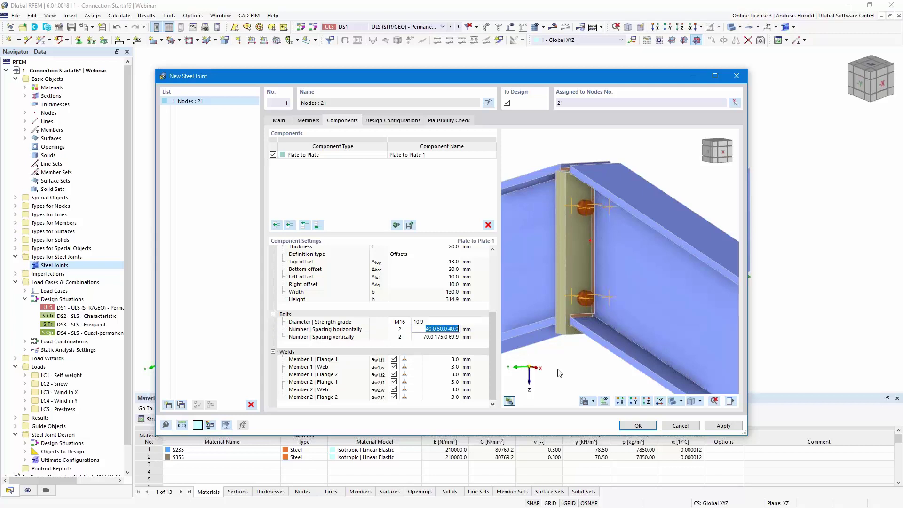
pyautogui.write('25 80')
pyautogui.press('Tab')
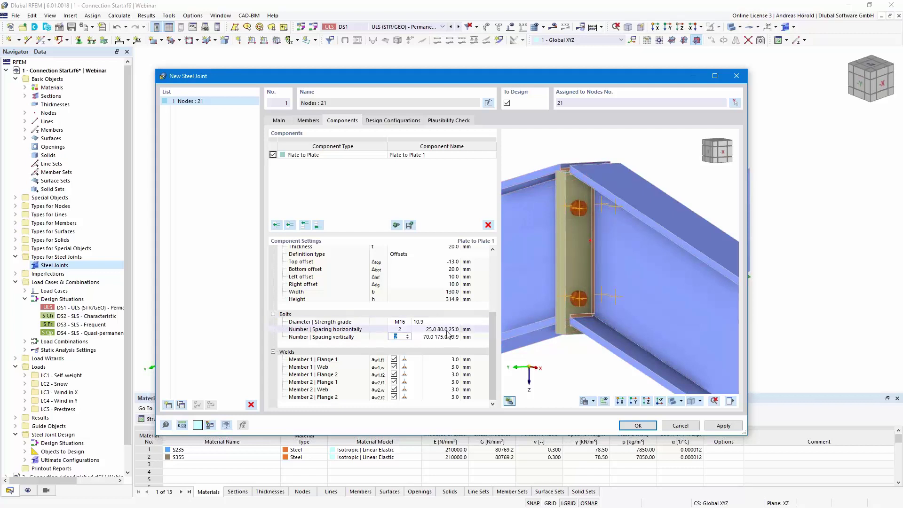
# Step: Arrange three bolts vertically with spacings of 62, 125 and 50 mm from the plate's upper edge
pyautogui.click(407, 334)
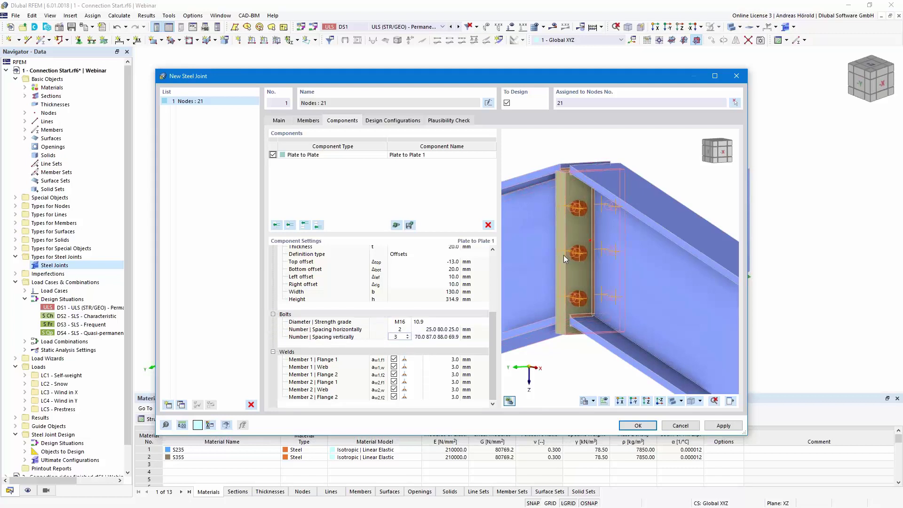
pyautogui.click(426, 337)
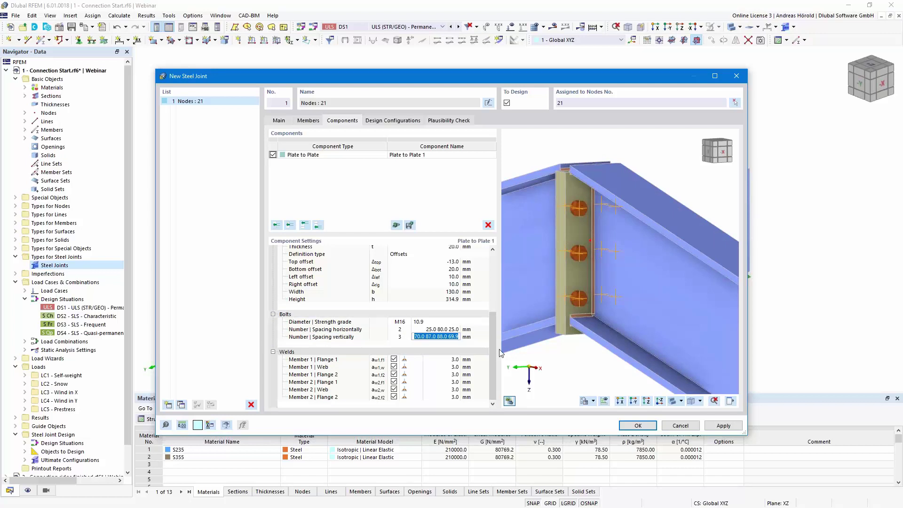
pyautogui.write('62 125 50')
pyautogui.press('Return')
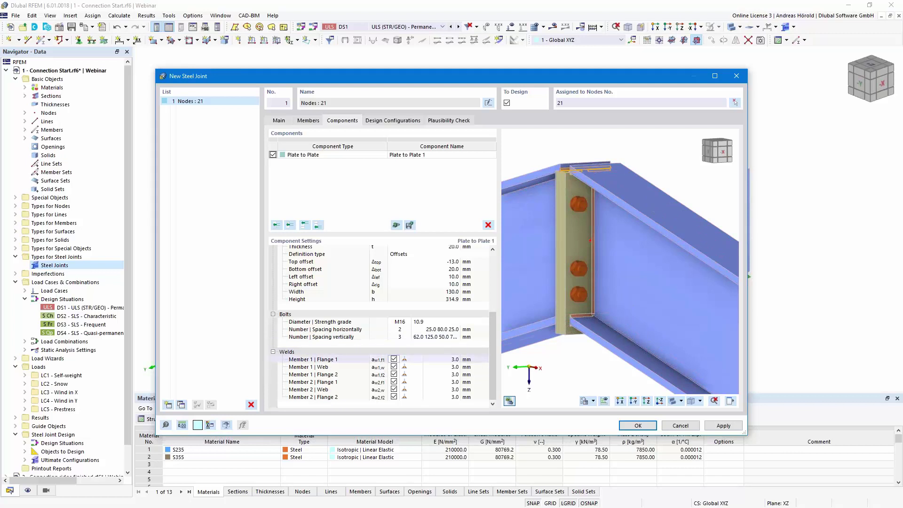
# Step: Set the Member 1 weld sizes to 9 mm for Flange 1, 5 mm for the web and 8 mm for Flange 2
pyautogui.click(454, 360)
pyautogui.click(454, 361)
pyautogui.write('9')
pyautogui.press('Return')
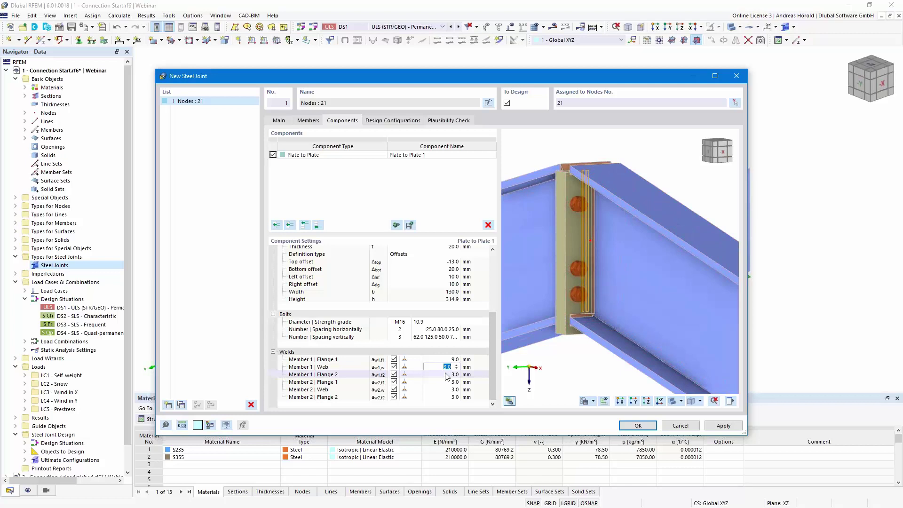
pyautogui.write('5')
pyautogui.click(452, 375)
pyautogui.write('8')
# Step: Set the Member 2 weld sizes to 9 mm for Flange 1, 5 mm for the web and 8 mm for Flange 2
pyautogui.click(447, 381)
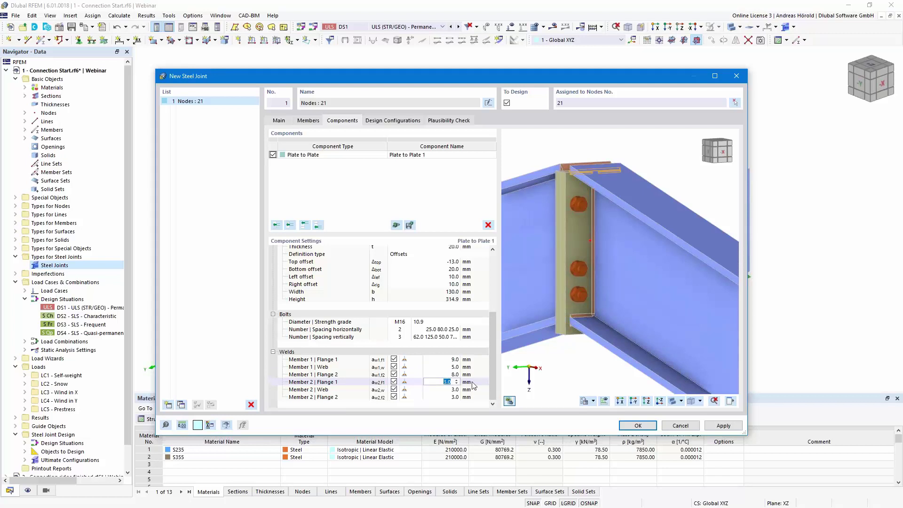
pyautogui.write('9')
pyautogui.click(452, 390)
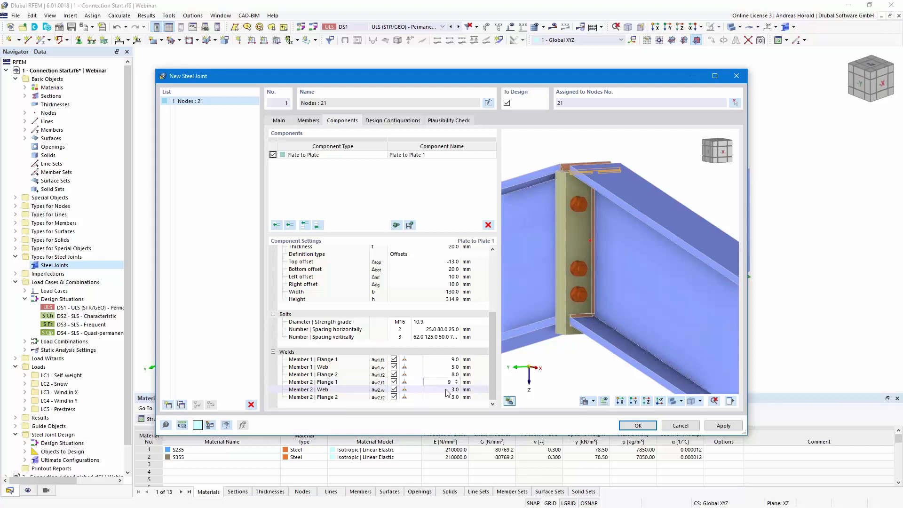
pyautogui.write('5')
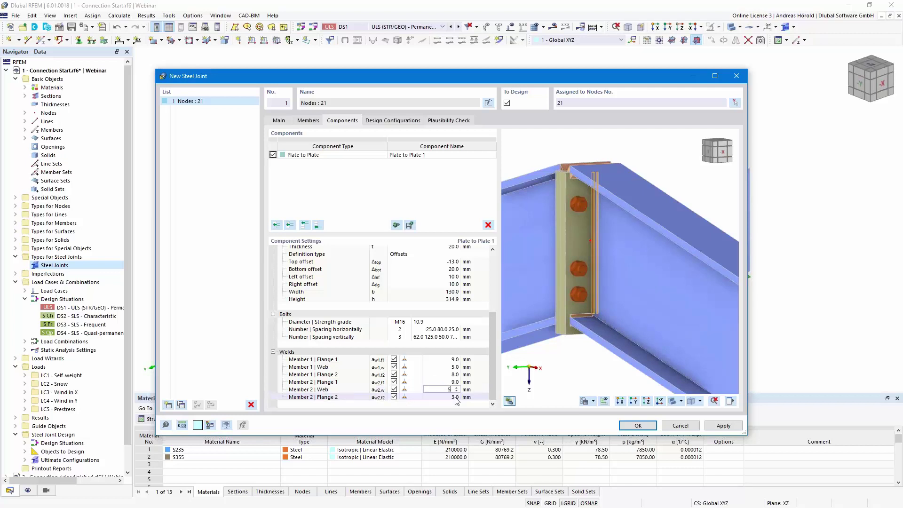
pyautogui.click(456, 398)
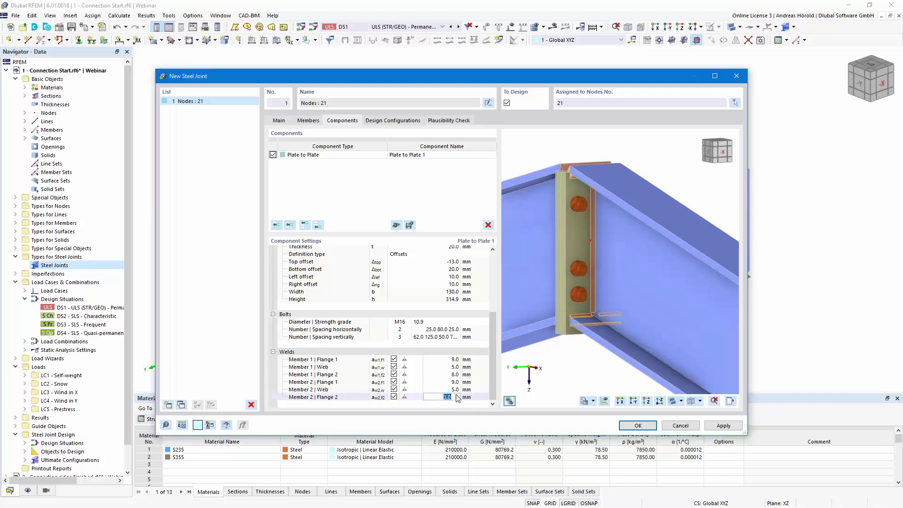
pyautogui.press('BackSpace')
pyautogui.write('8')
pyautogui.click(444, 390)
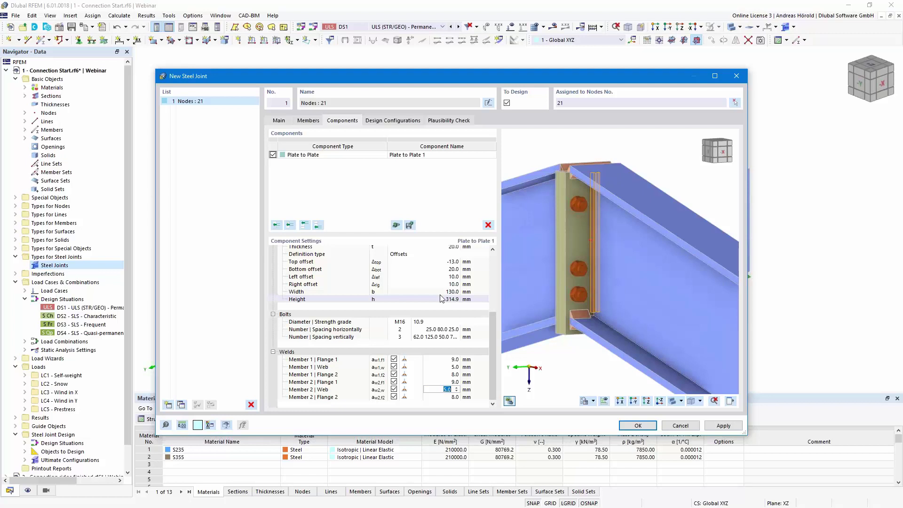
# Step: Edit the joint's Default ultimate configuration to perform a buckling analysis, and review its plastic strain limit and mesh parameters
pyautogui.click(393, 122)
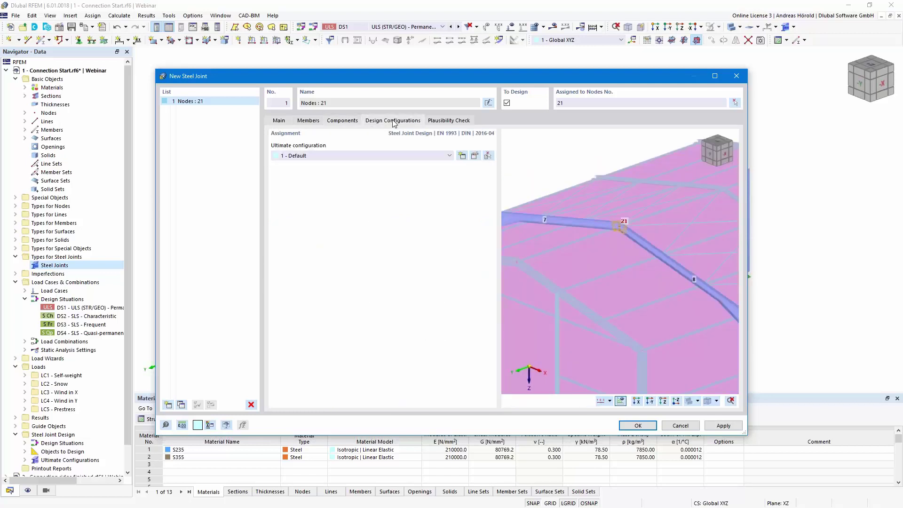
pyautogui.click(475, 157)
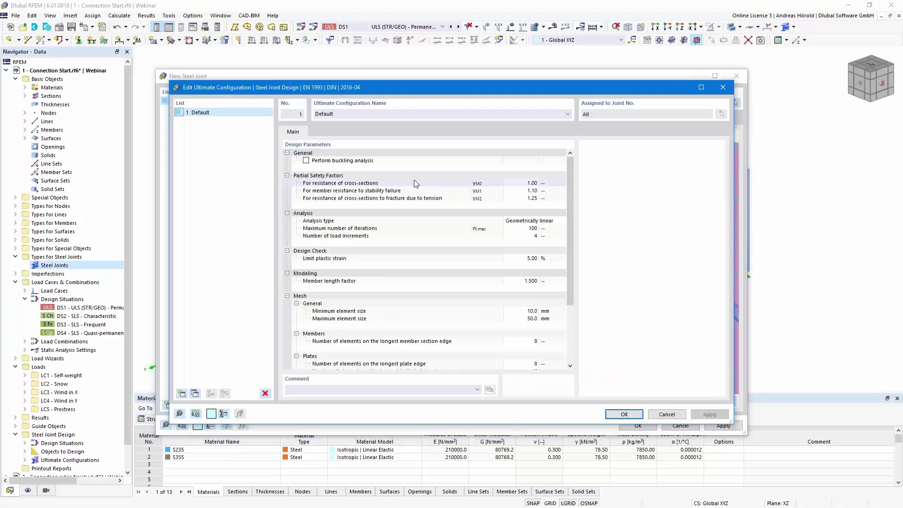
pyautogui.click(306, 160)
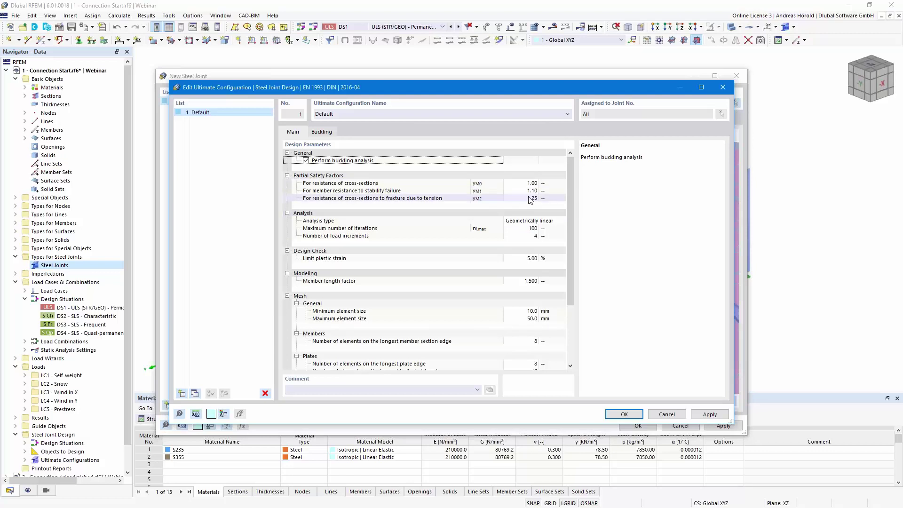
pyautogui.click(530, 259)
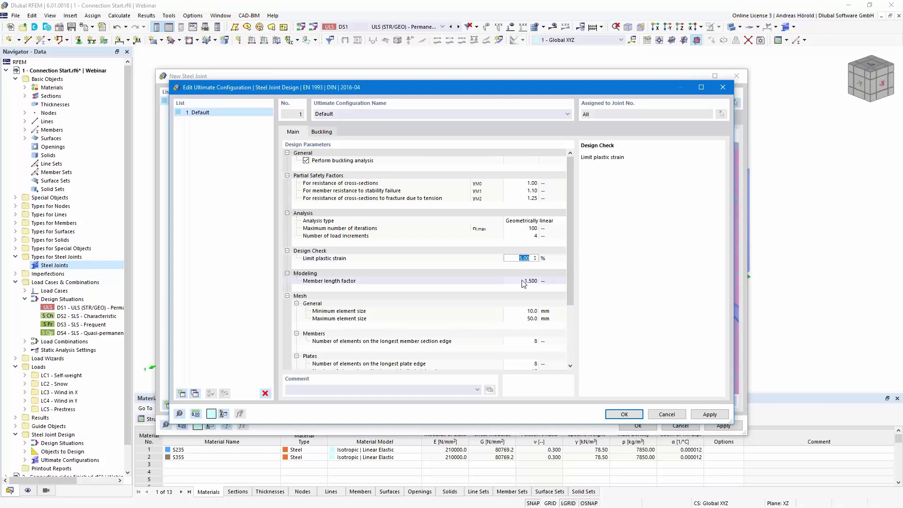
pyautogui.scroll(-3, 521, 294)
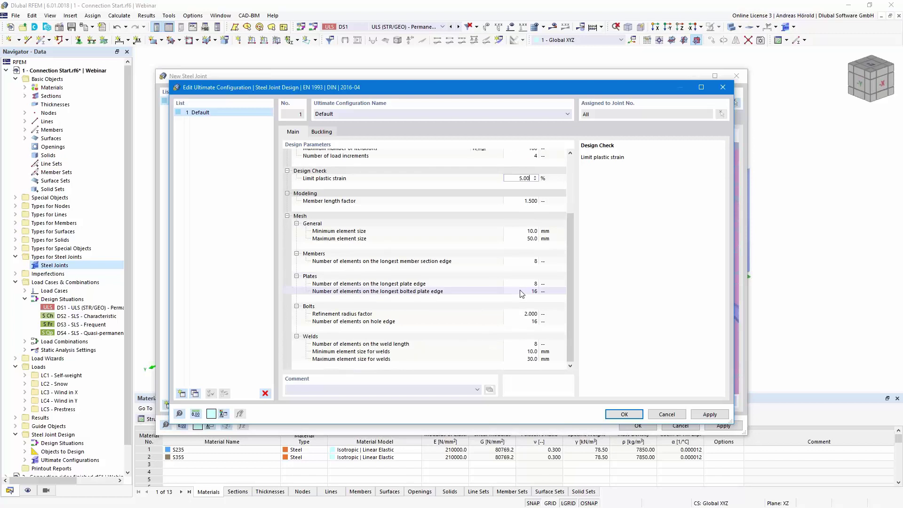
pyautogui.scroll(3, 517, 327)
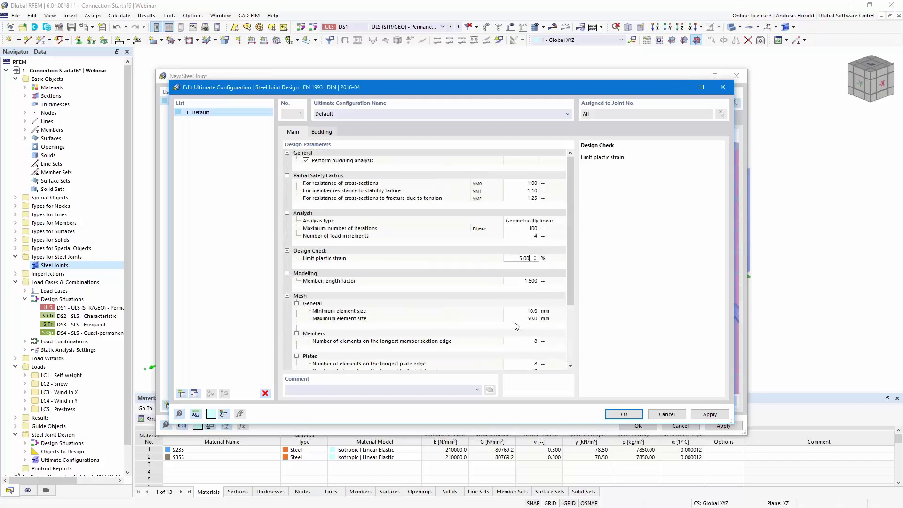
# Step: Keep 4 lowest eigenvalues and a limit load factor of 15.00 for the buckling analysis, and accept the ultimate configuration
pyautogui.click(320, 133)
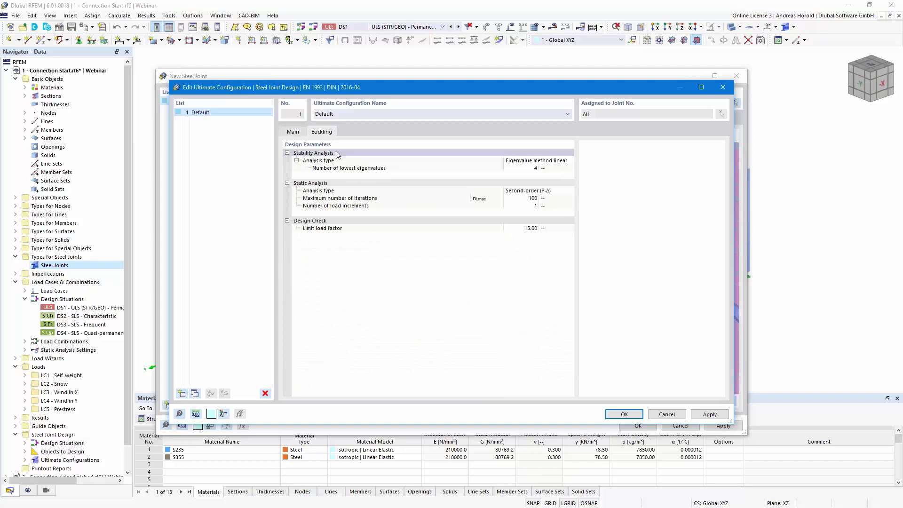
pyautogui.click(537, 169)
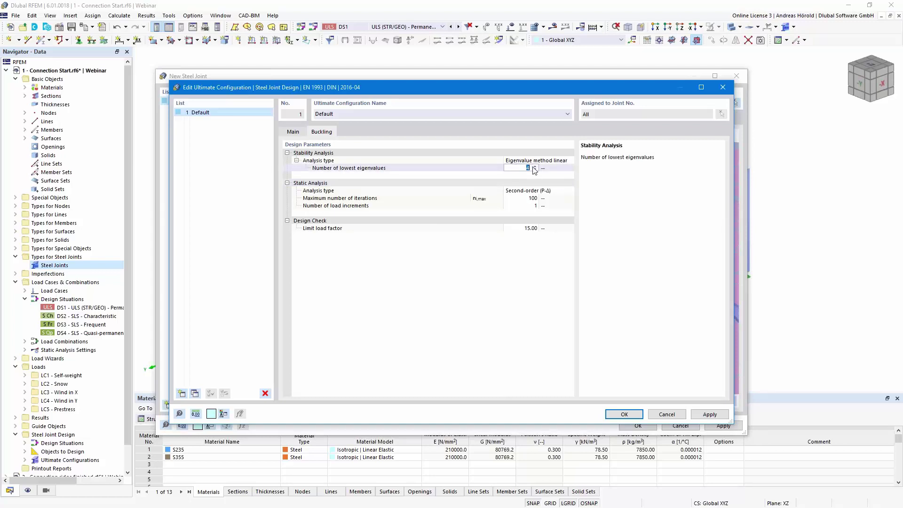
pyautogui.click(535, 167)
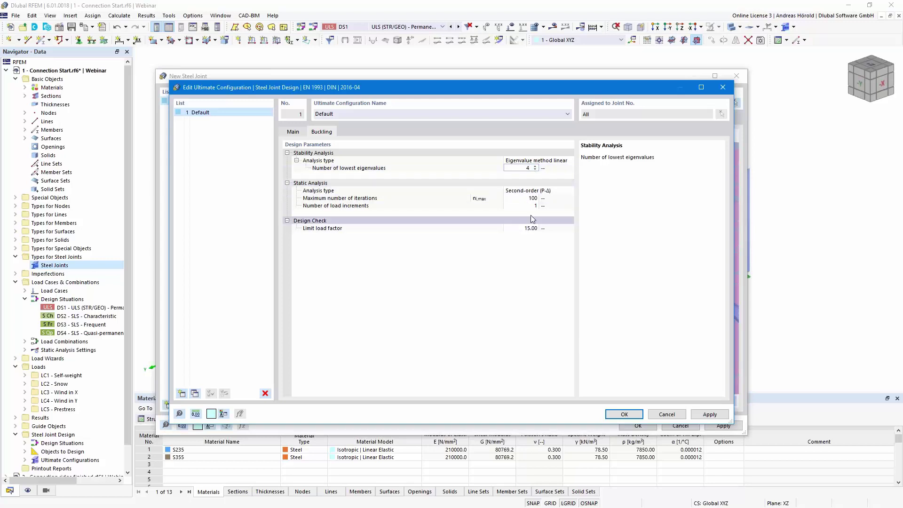
pyautogui.click(526, 229)
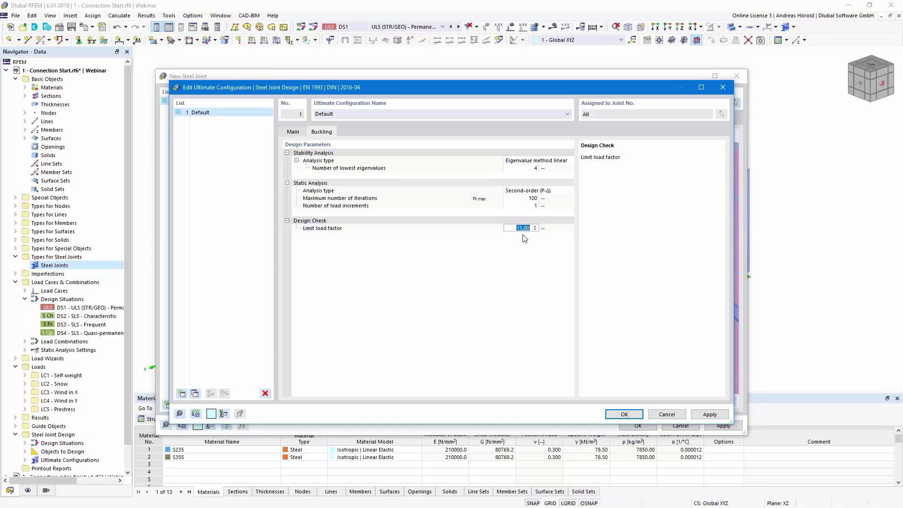
pyautogui.click(622, 415)
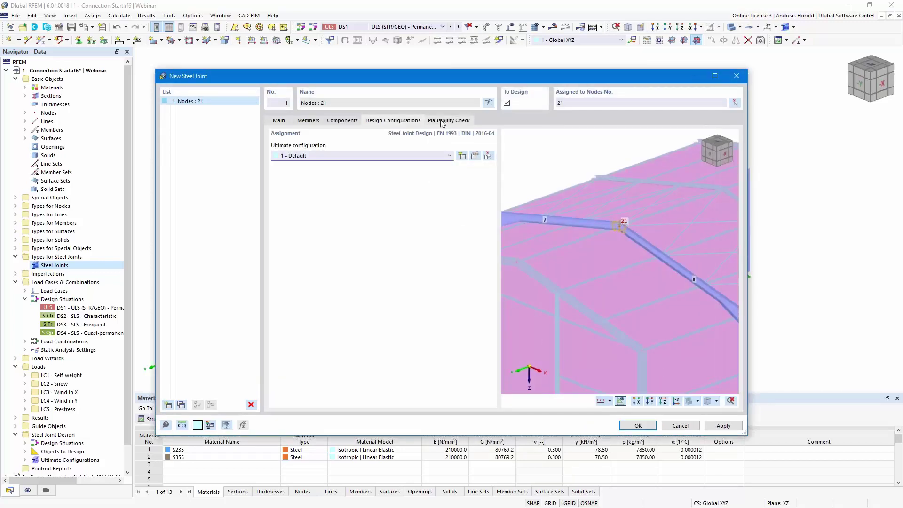
# Step: Run the plausibility check on the joint at node 21, inspect its geometry and save the new steel joint
pyautogui.click(442, 121)
pyautogui.scroll(-4, 551, 259)
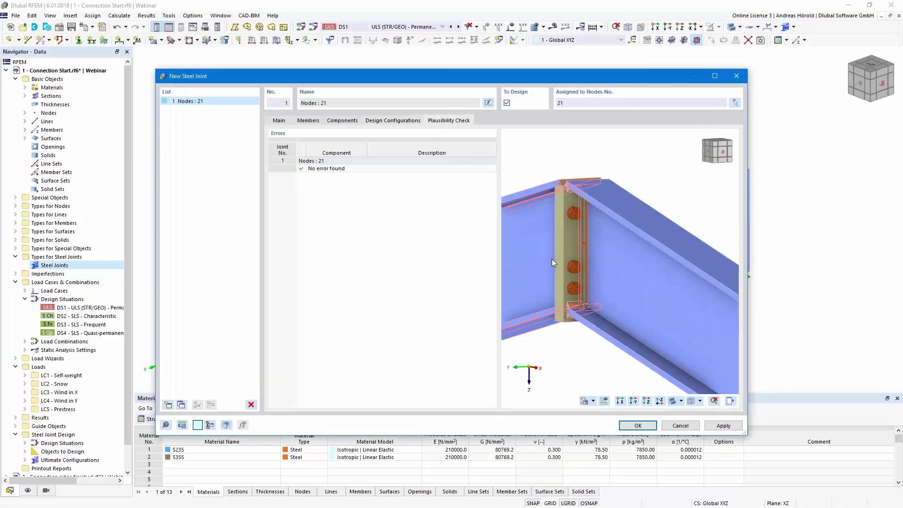
pyautogui.moveTo(551, 259); pyautogui.dragTo(608, 259, button='middle')
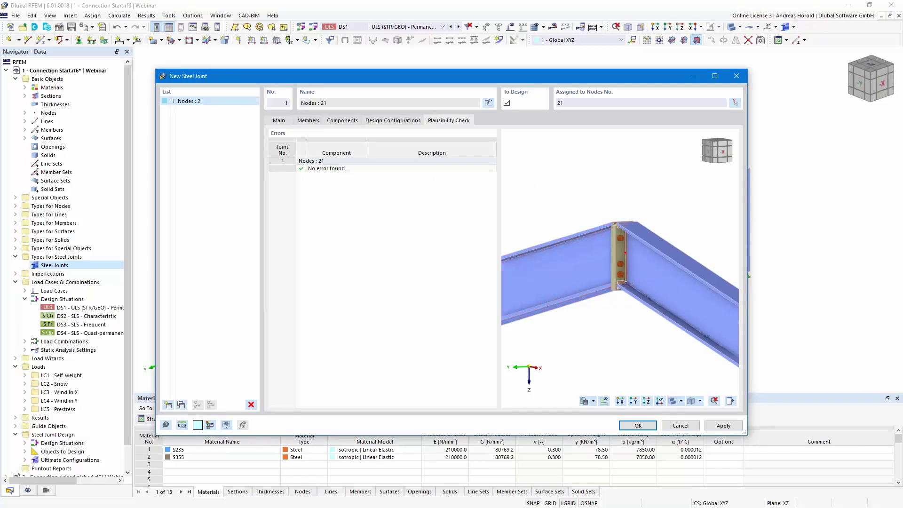
pyautogui.click(638, 425)
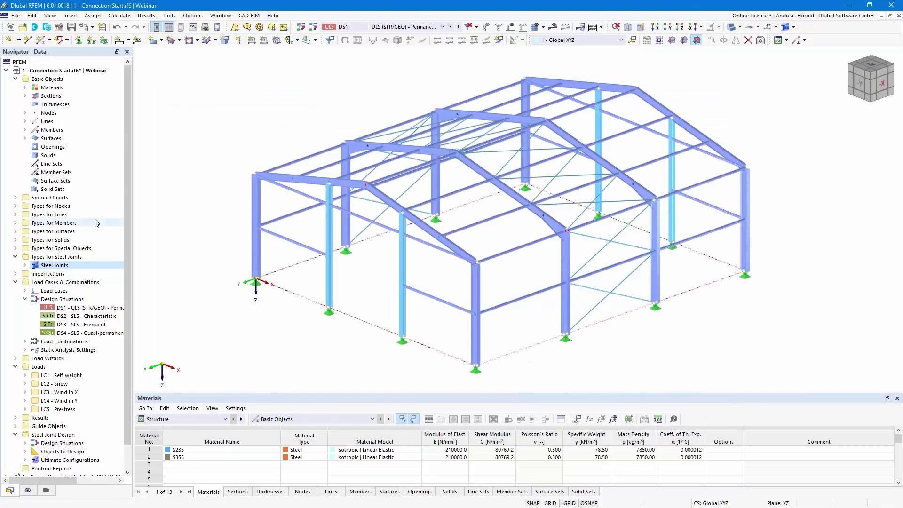
# Step: Switch to the model 2 - Connection ridge finished.rf6 and examine the design check ratios on the ridge joint up close
pyautogui.scroll(-1, 79, 245)
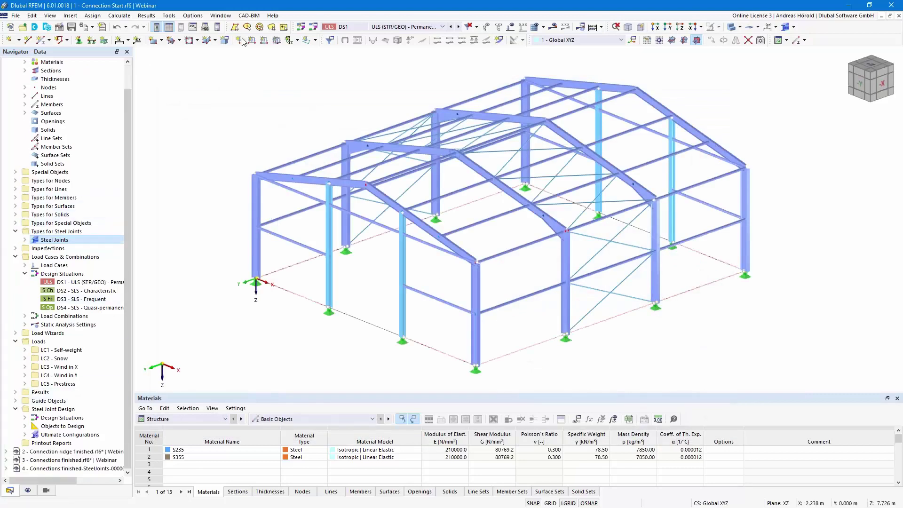
pyautogui.click(221, 15)
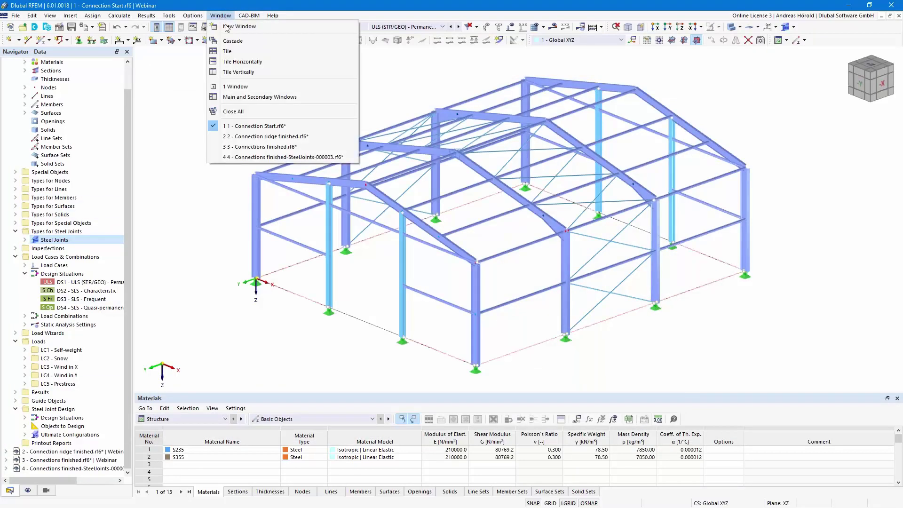
pyautogui.click(267, 138)
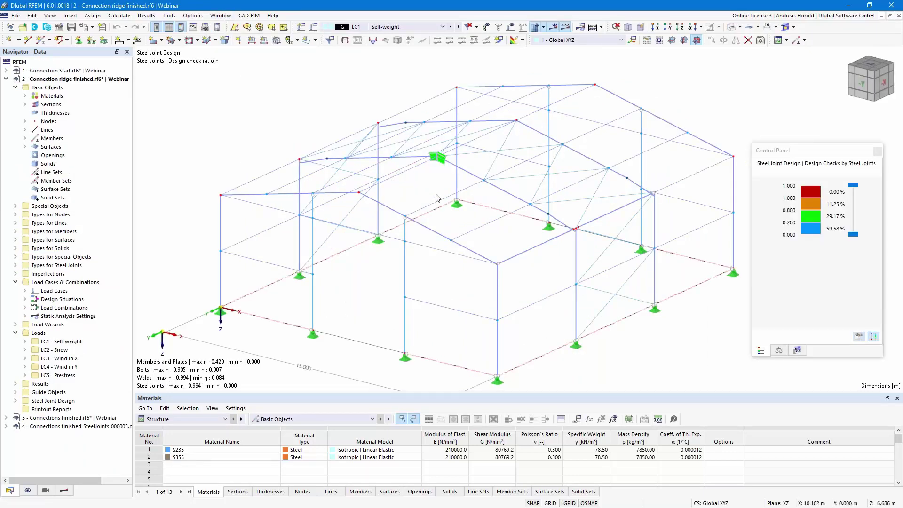
pyautogui.scroll(6, 438, 188)
pyautogui.moveTo(430, 177); pyautogui.dragTo(445, 238, button='middle')
pyautogui.scroll(8, 462, 226)
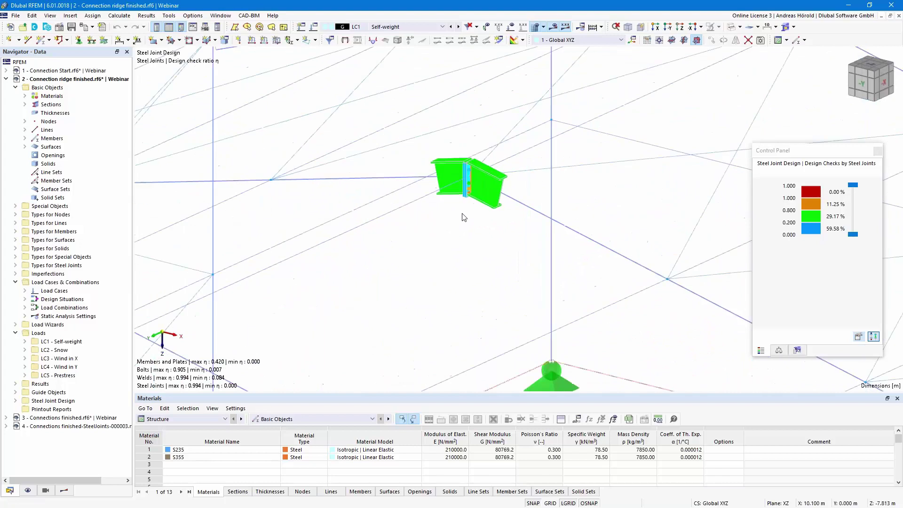
pyautogui.scroll(-1, 460, 277)
pyautogui.scroll(-4, 453, 300)
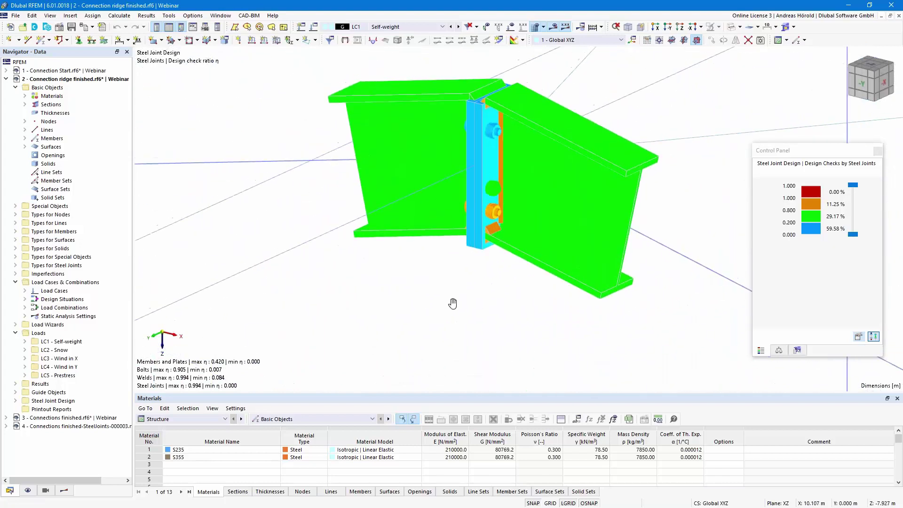
# Step: Show the Steel Joint Design result tables by joint and open the design check details of the fillet weld
pyautogui.click(197, 417)
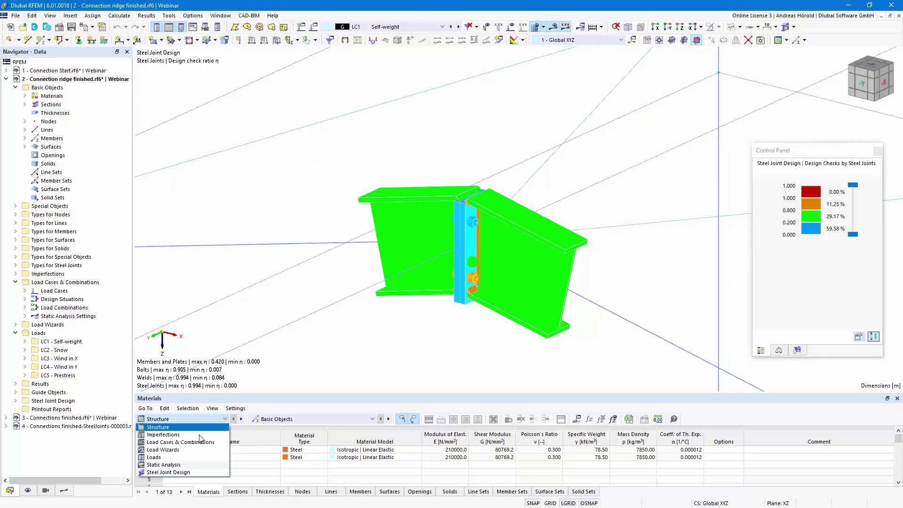
pyautogui.click(197, 472)
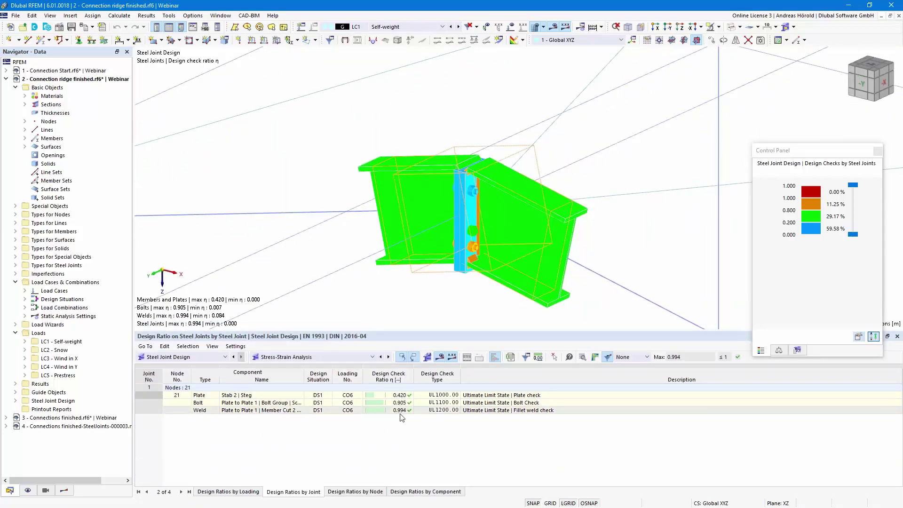
pyautogui.click(402, 410)
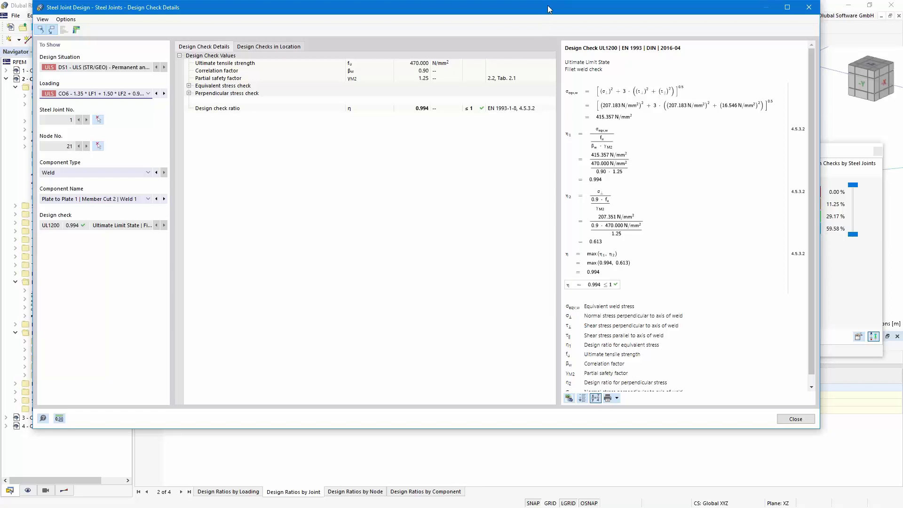
pyautogui.scroll(-1, 698, 135)
pyautogui.scroll(1, 698, 139)
# Step: Open the graphical results in the steel joint and examine the ridge connection's plastic strains and applied member forces
pyautogui.click(77, 29)
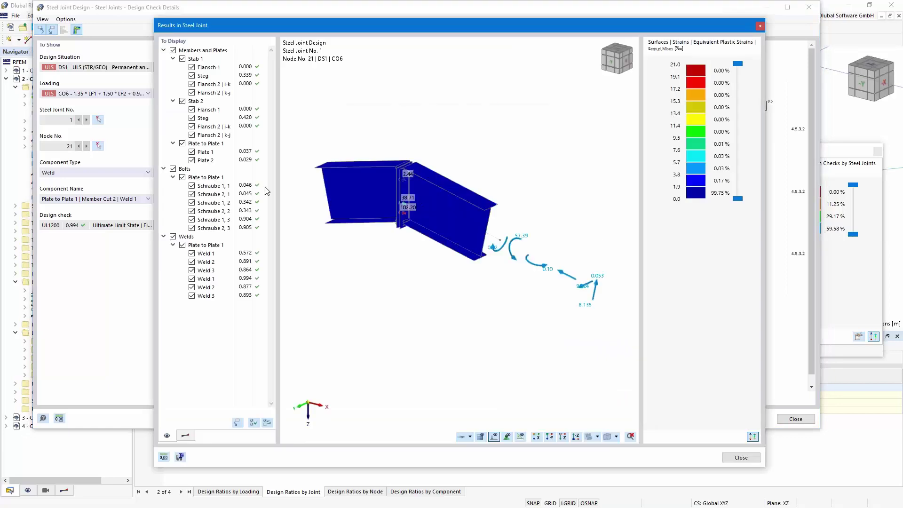
pyautogui.scroll(3, 413, 252)
pyautogui.moveTo(413, 252)
pyautogui.mouseDown(button='middle')
pyautogui.moveTo(447, 286)
pyautogui.moveTo(411, 268)
pyautogui.mouseUp(button='middle')
pyautogui.scroll(-2, 412, 268)
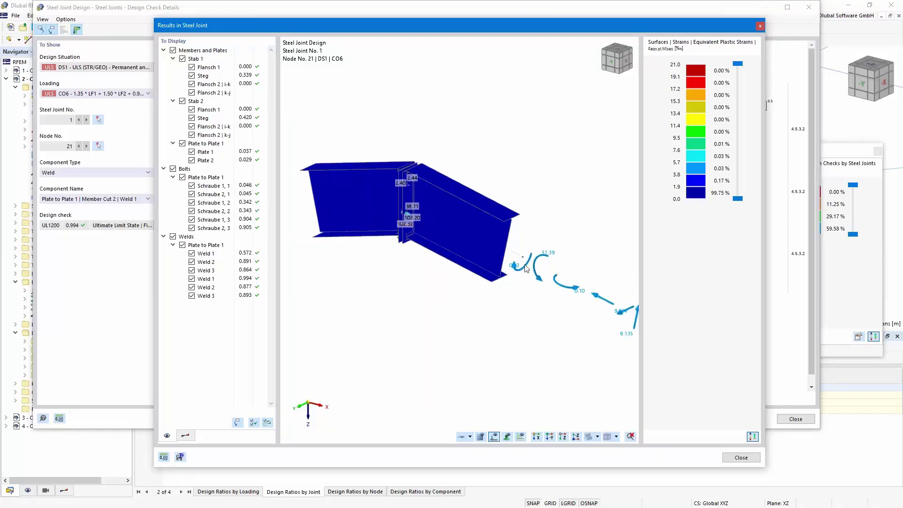
pyautogui.scroll(2, 506, 265)
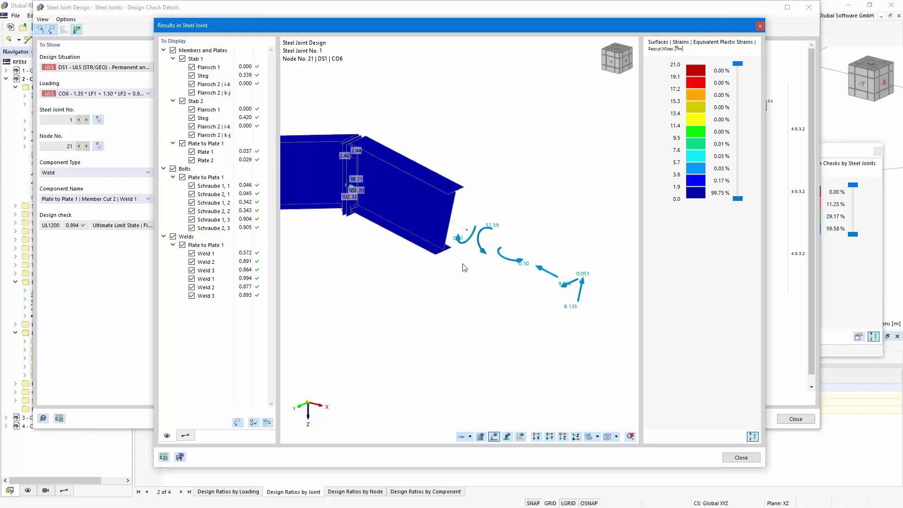
pyautogui.scroll(-1, 338, 287)
pyautogui.moveTo(338, 287); pyautogui.dragTo(390, 291, button='middle')
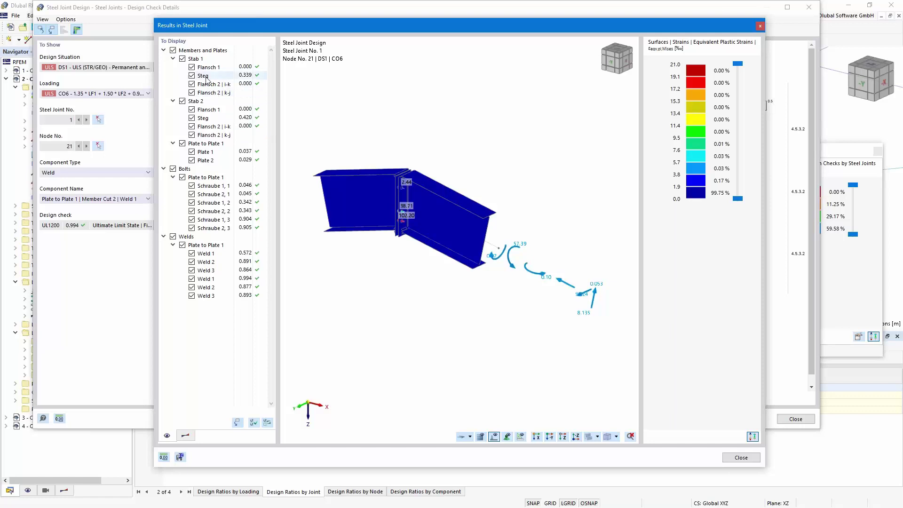
# Step: Hide the members, plates and bolts to examine the plastic strains in the welds alone, and close the joint results
pyautogui.click(173, 51)
pyautogui.scroll(5, 379, 200)
pyautogui.scroll(1, 479, 242)
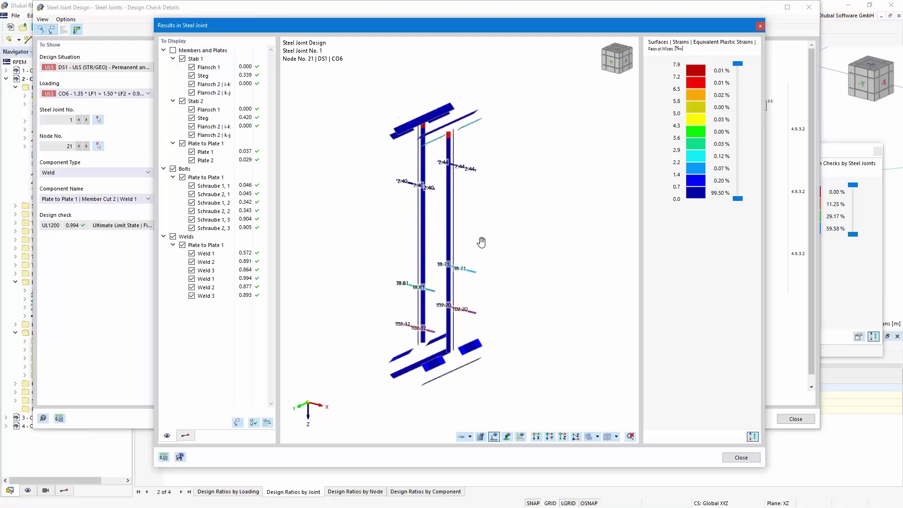
pyautogui.scroll(2, 425, 202)
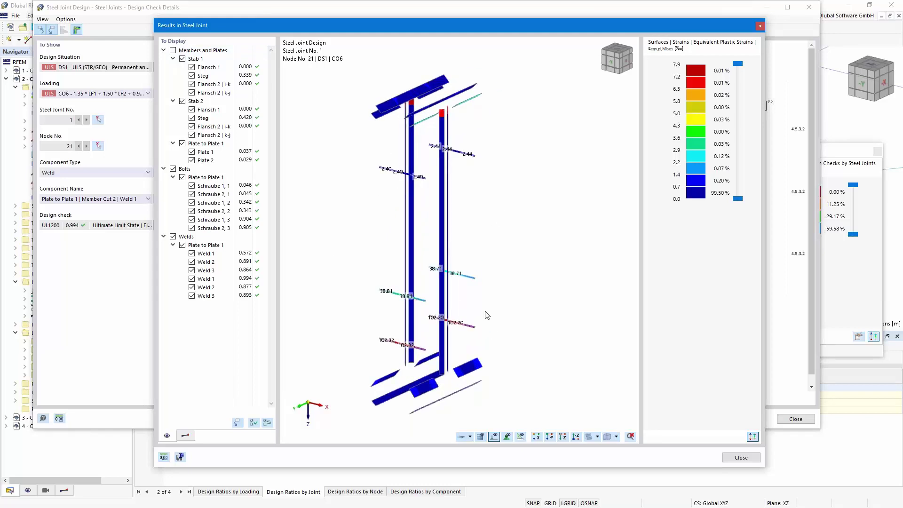
pyautogui.click(173, 169)
pyautogui.keyDown('ctrl'); pyautogui.moveTo(528, 212); pyautogui.dragTo(500, 215, button='middle'); pyautogui.keyUp('ctrl')
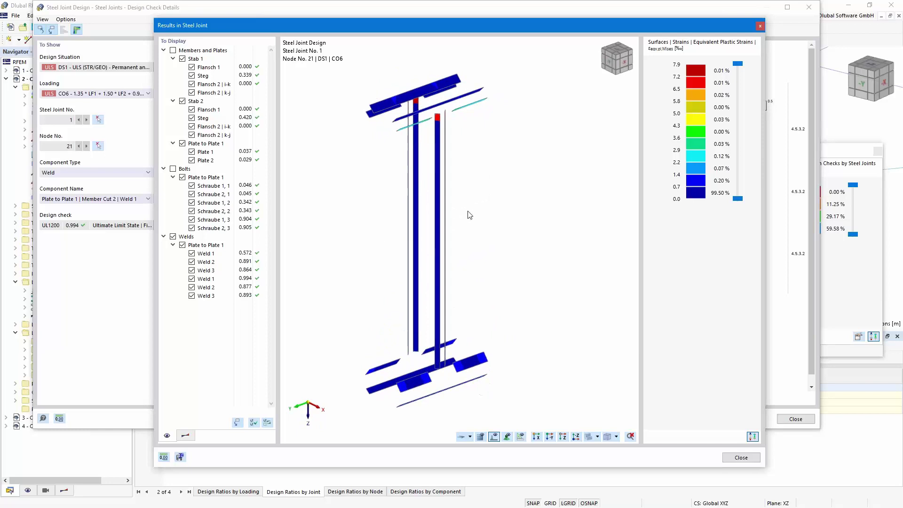
pyautogui.click(760, 27)
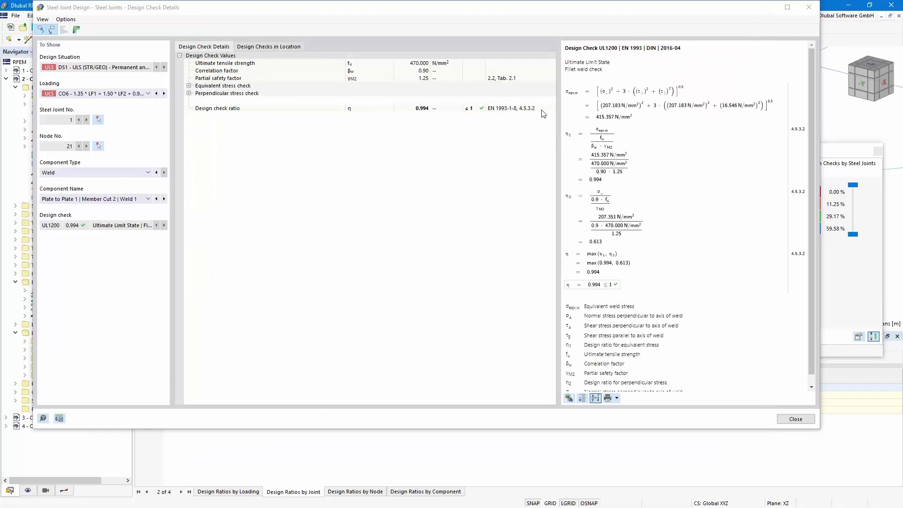
# Step: Close the weld's design check details and enlarge the graphics area by shrinking the results table
pyautogui.click(809, 8)
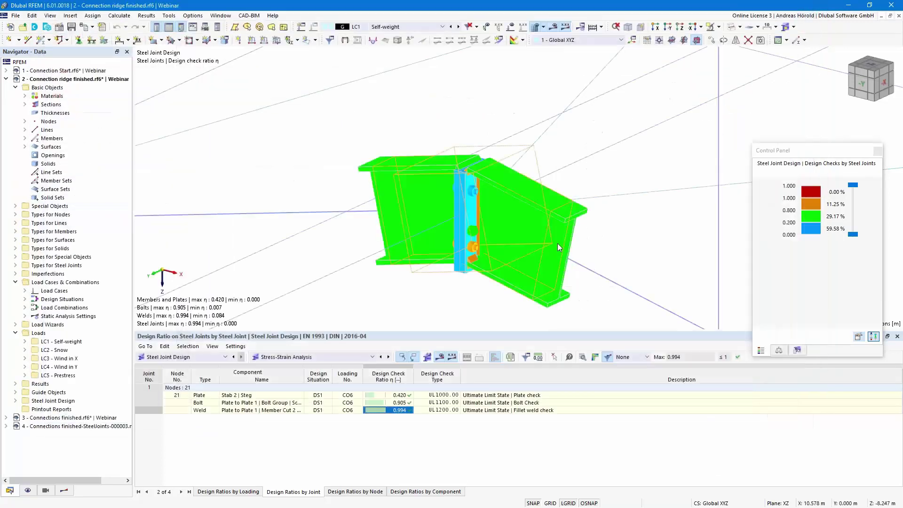
pyautogui.scroll(-2, 473, 230)
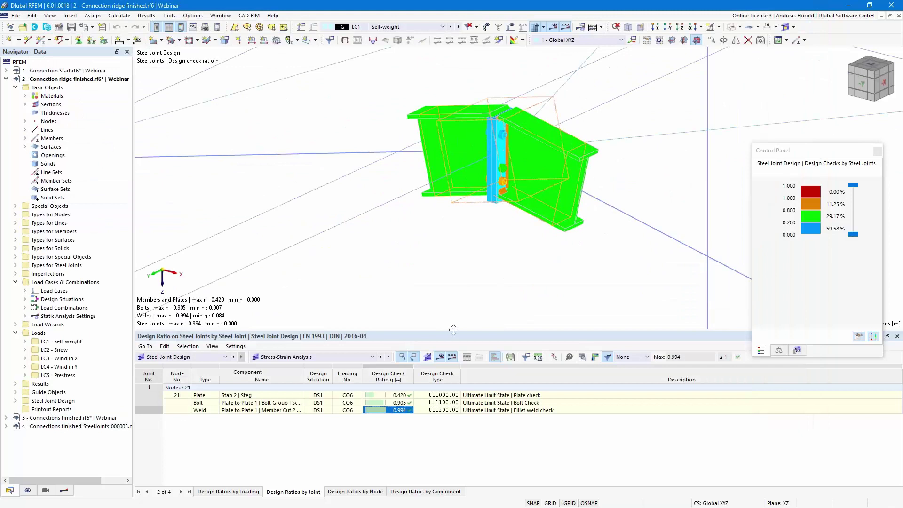
pyautogui.moveTo(453, 330); pyautogui.dragTo(437, 383)
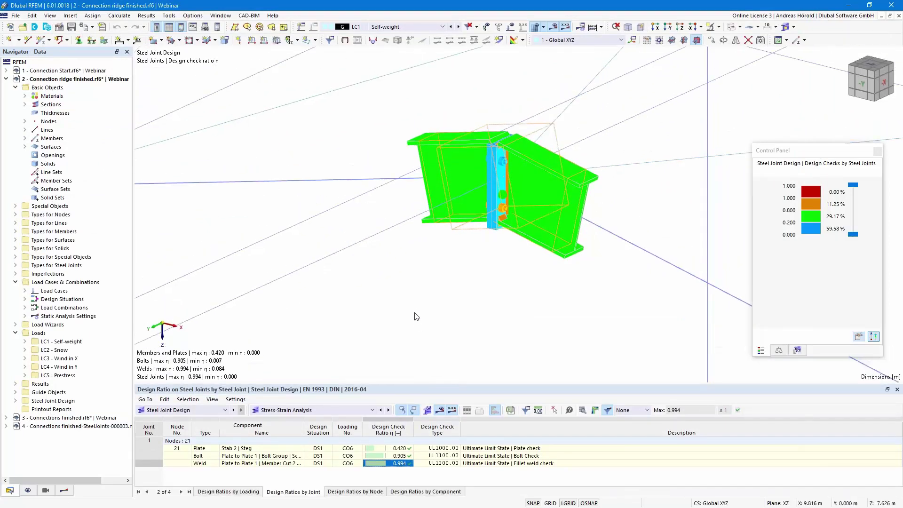
pyautogui.scroll(-3, 418, 310)
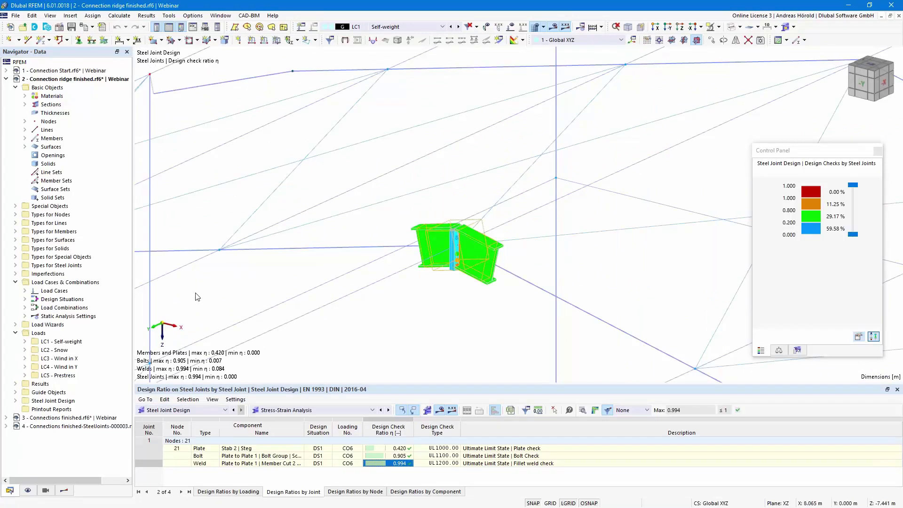
# Step: Create a new steel joint and assign it to frame corner node 18
pyautogui.click(16, 266)
pyautogui.click(25, 274)
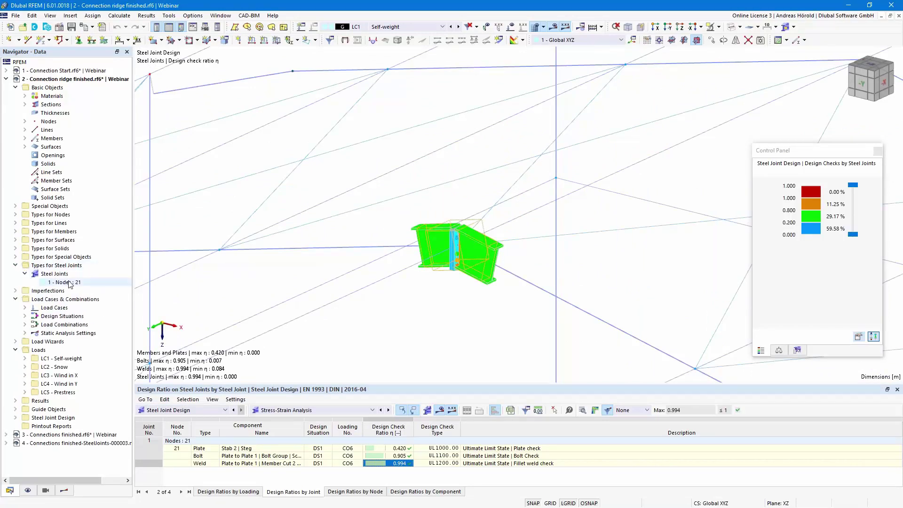
pyautogui.rightClick(65, 275)
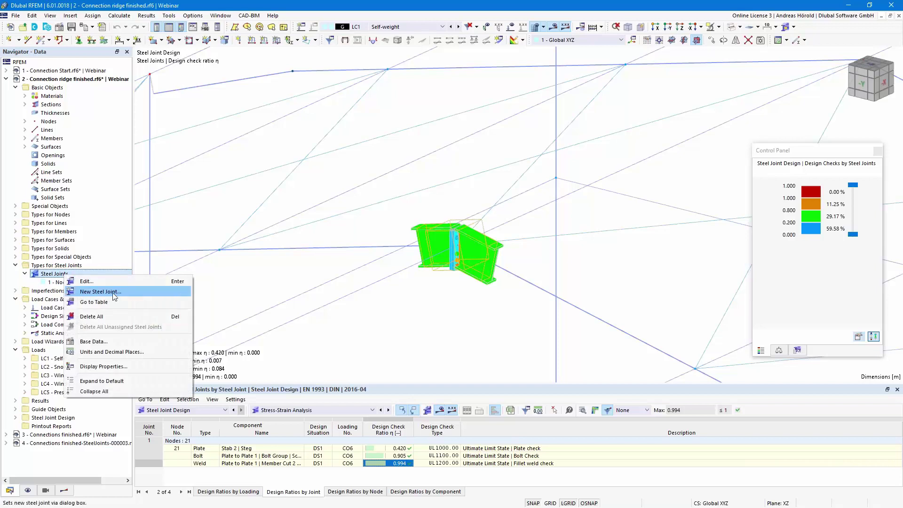
pyautogui.click(115, 293)
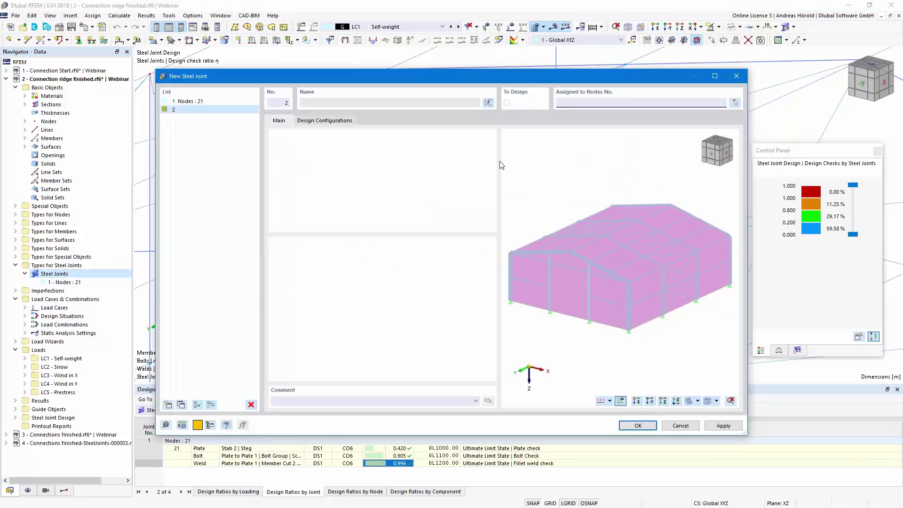
pyautogui.click(735, 102)
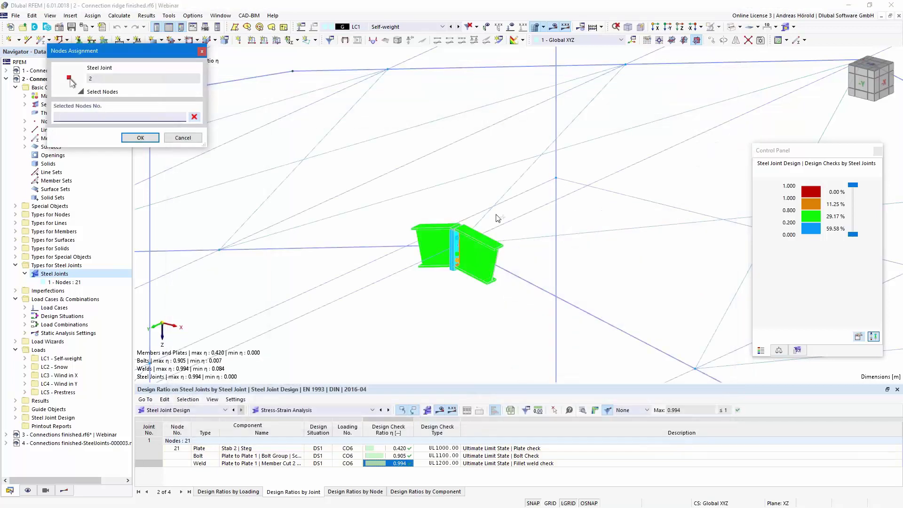
pyautogui.scroll(-5, 497, 217)
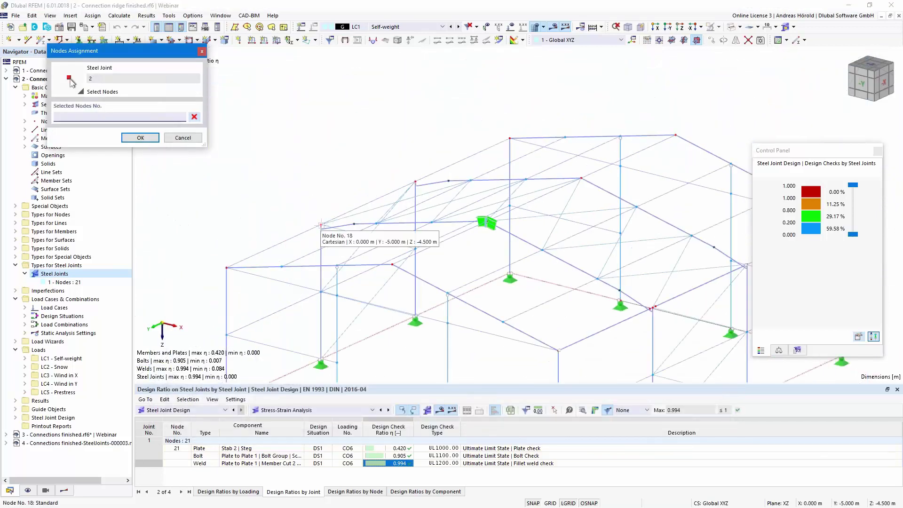
pyautogui.click(321, 226)
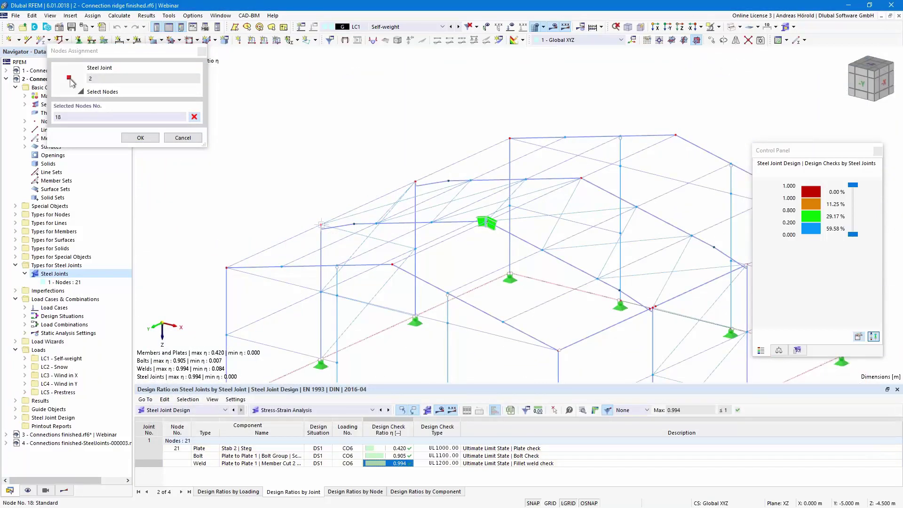
pyautogui.click(139, 138)
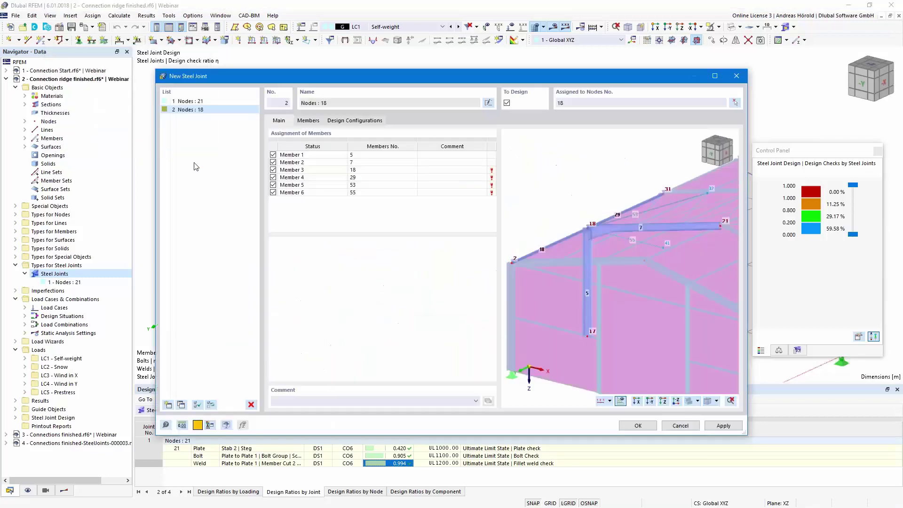
# Step: Deactivate members 18, 29, 53 and 55 in the joint so that only column 5 and beam 7 are connected
pyautogui.click(273, 178)
pyautogui.click(273, 170)
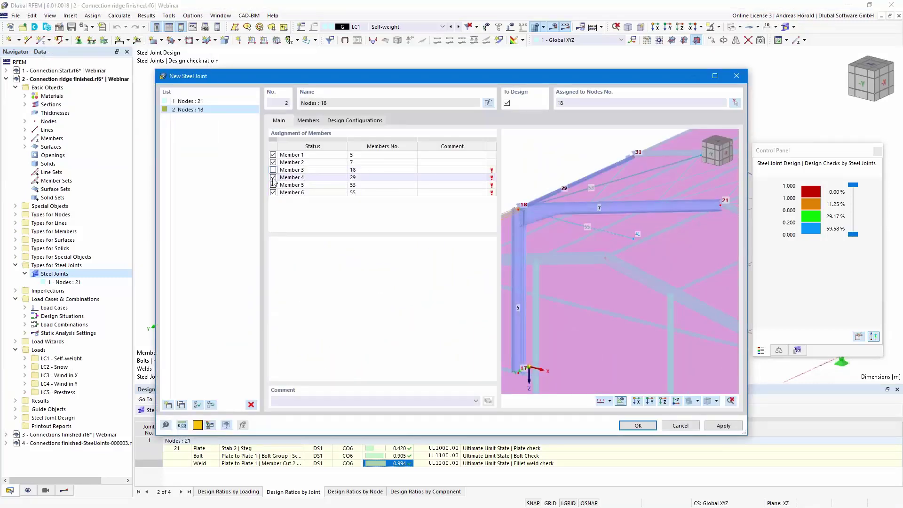
pyautogui.click(273, 185)
pyautogui.click(273, 193)
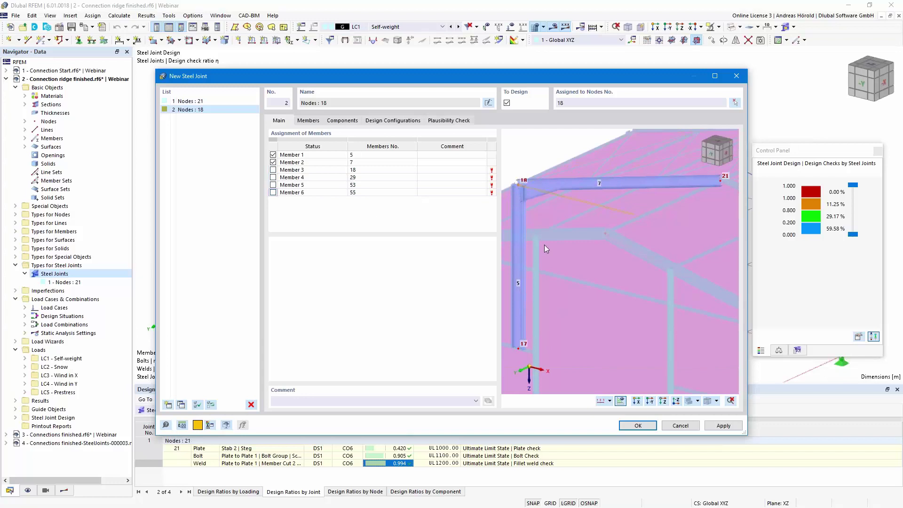
pyautogui.click(363, 163)
pyautogui.scroll(3, 560, 211)
pyautogui.moveTo(658, 276); pyautogui.dragTo(672, 299, button='middle')
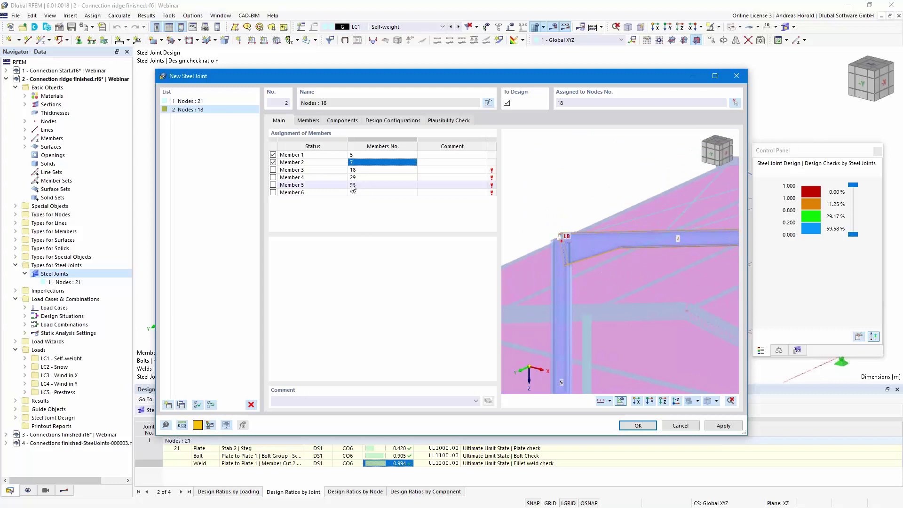
# Step: Add a member cut component to the joint that cuts Member 2 by Member 1
pyautogui.click(308, 121)
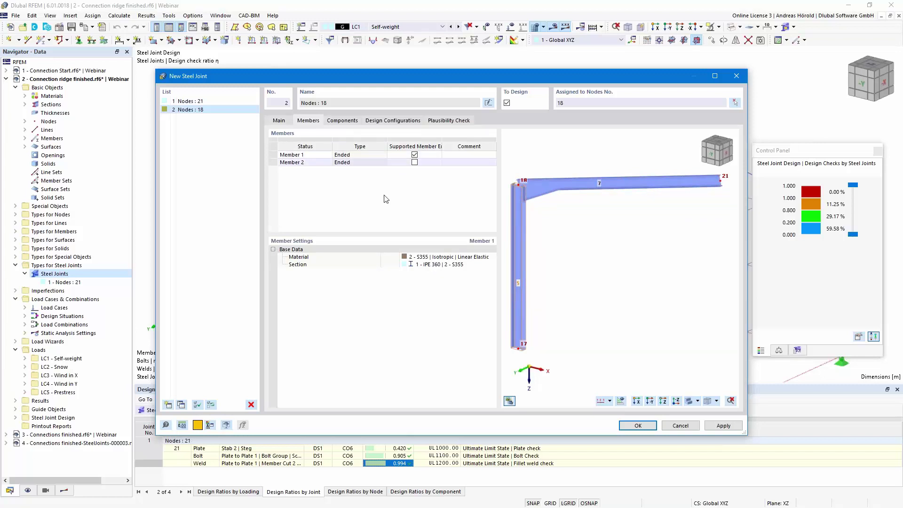
pyautogui.click(341, 121)
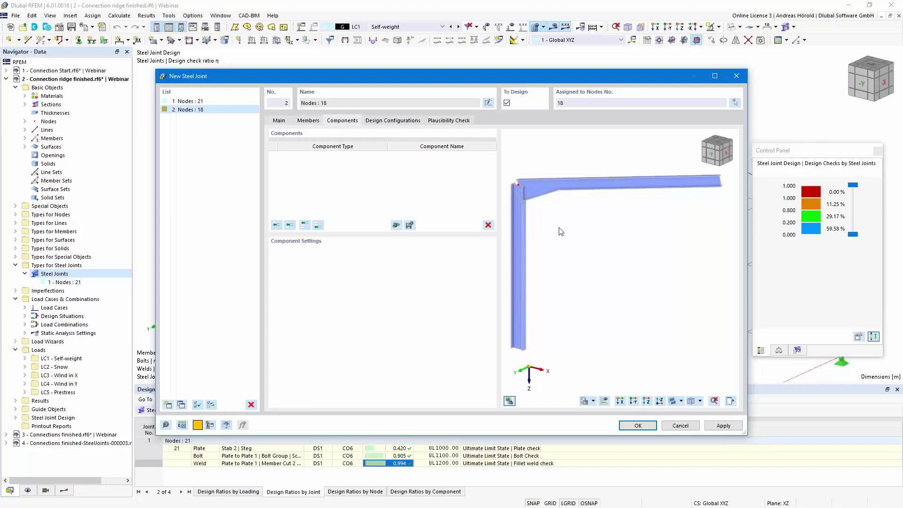
pyautogui.scroll(3, 615, 274)
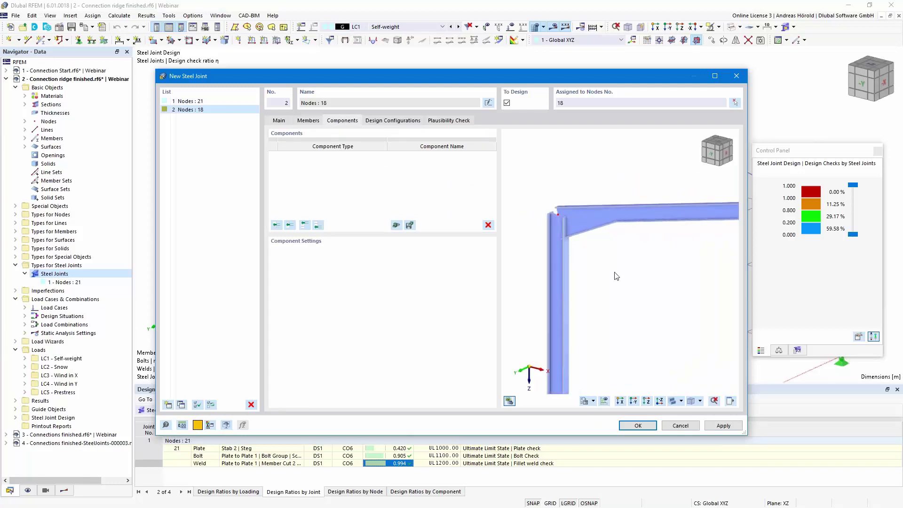
pyautogui.scroll(3, 616, 275)
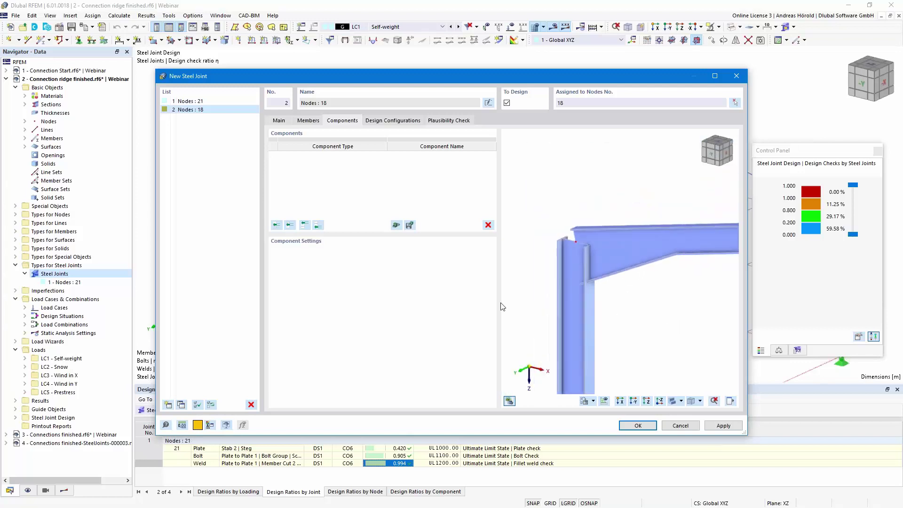
pyautogui.click(317, 226)
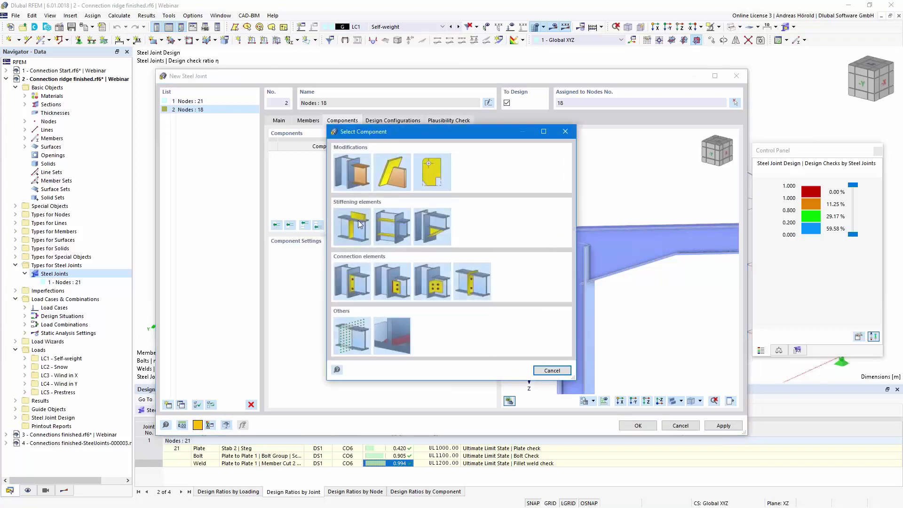
pyautogui.click(350, 163)
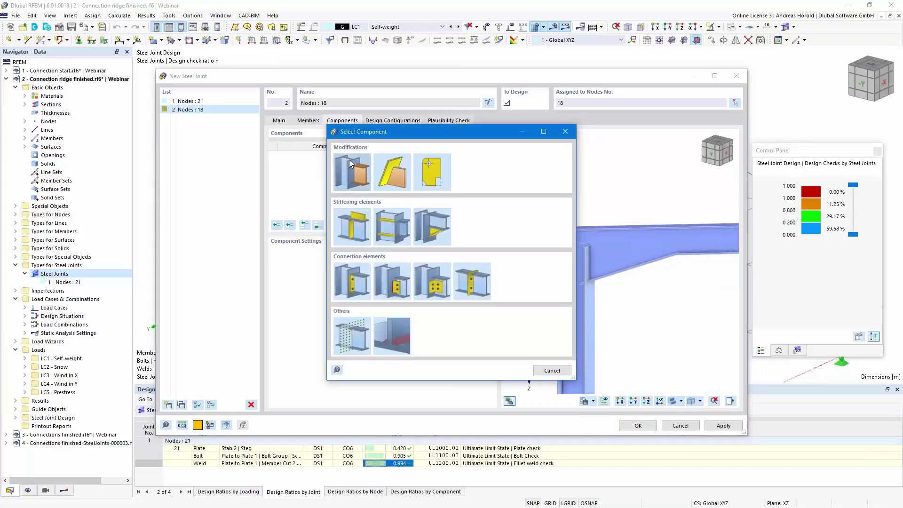
pyautogui.click(633, 401)
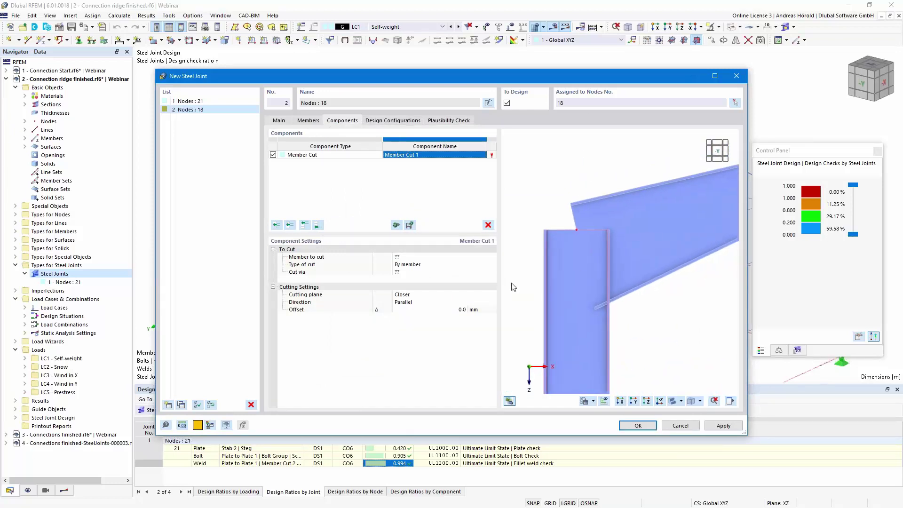
pyautogui.click(416, 257)
pyautogui.click(492, 256)
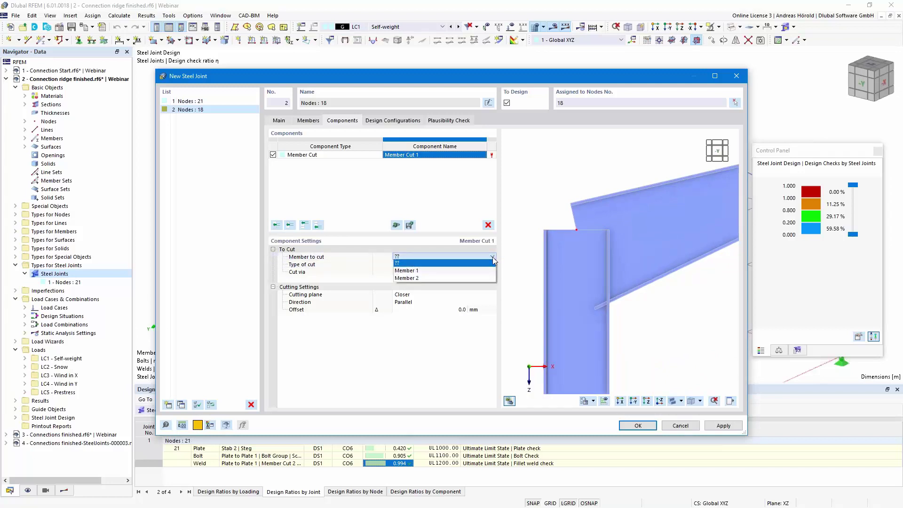
pyautogui.click(434, 280)
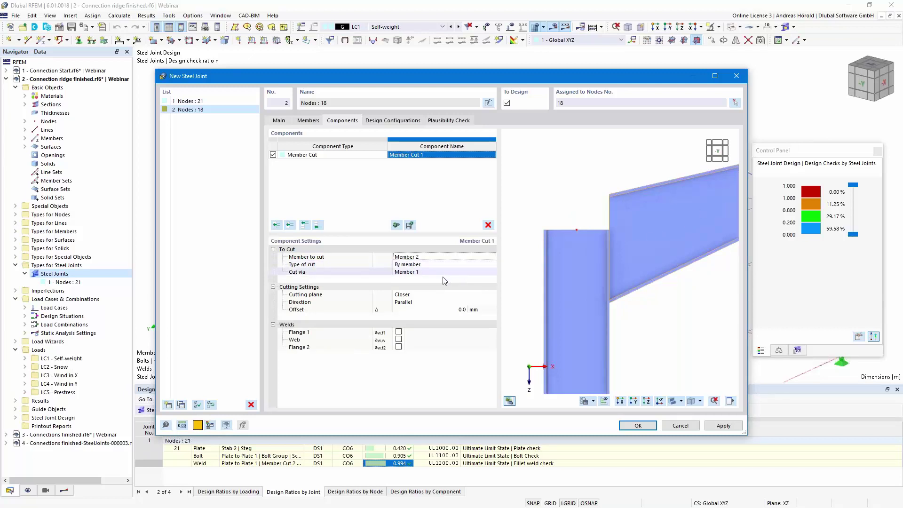
# Step: Keep the cutting plane of the first member cut at Closer and activate the welds on Flange 1, Web and Flange 2
pyautogui.click(429, 296)
pyautogui.click(493, 295)
pyautogui.click(494, 294)
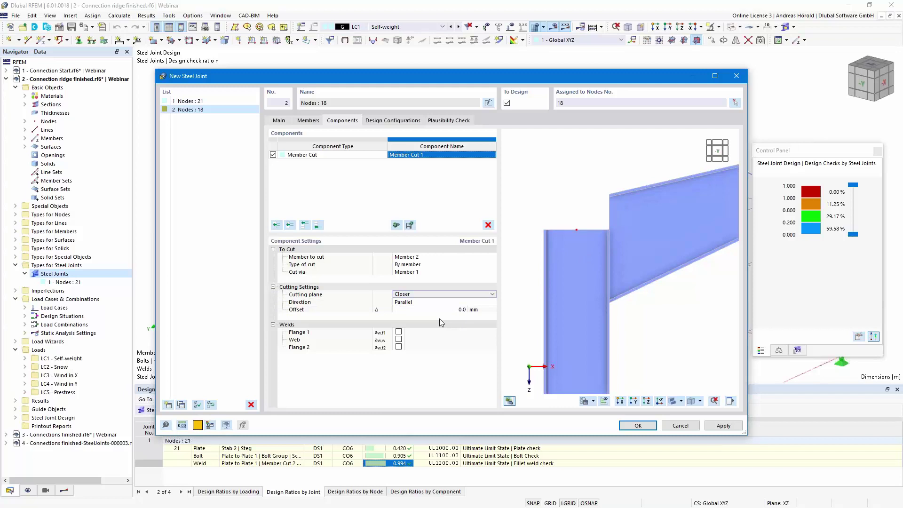
pyautogui.click(398, 332)
pyautogui.click(398, 339)
pyautogui.click(398, 347)
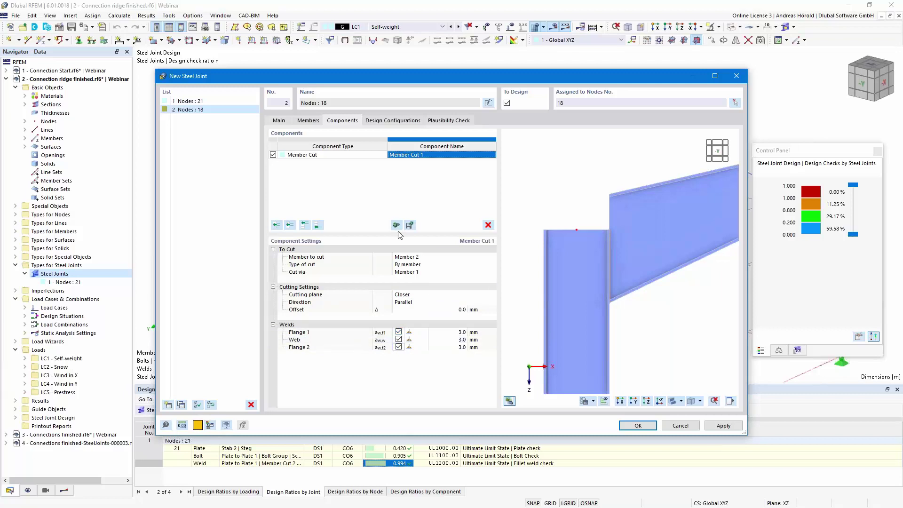
# Step: Add a second member cut that cuts Member 1 by Member 2, with the cutting plane set to Farther
pyautogui.click(319, 226)
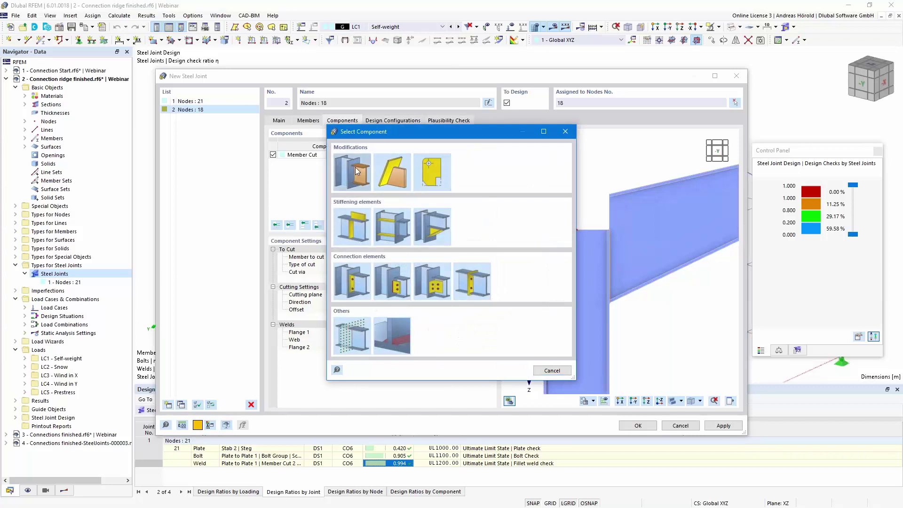
pyautogui.doubleClick(354, 179)
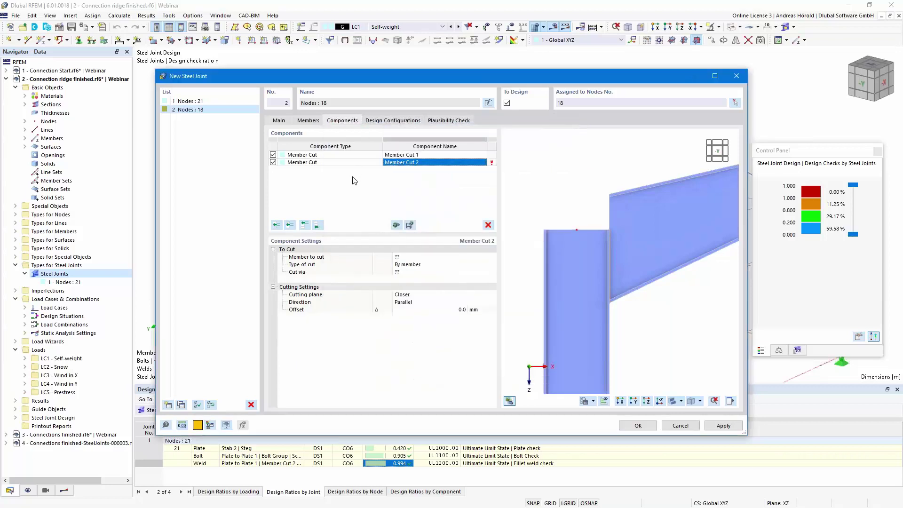
pyautogui.click(405, 256)
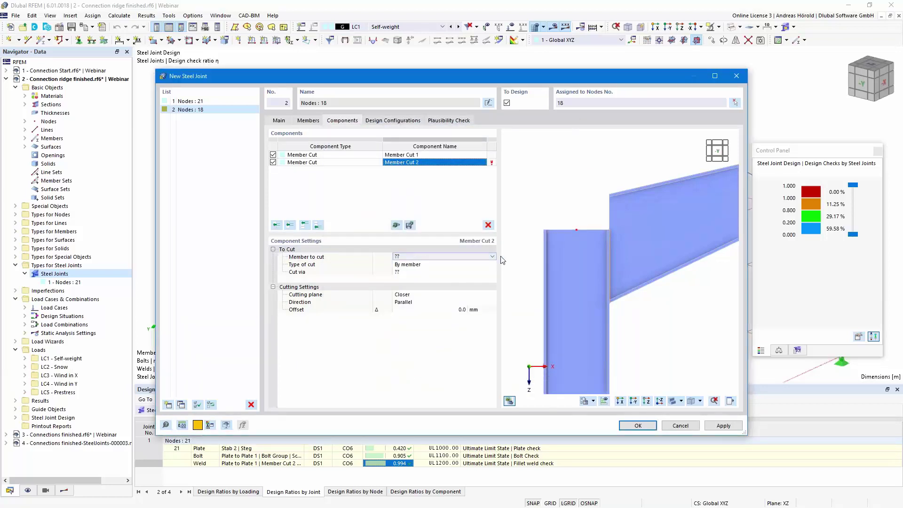
pyautogui.click(485, 259)
pyautogui.click(455, 271)
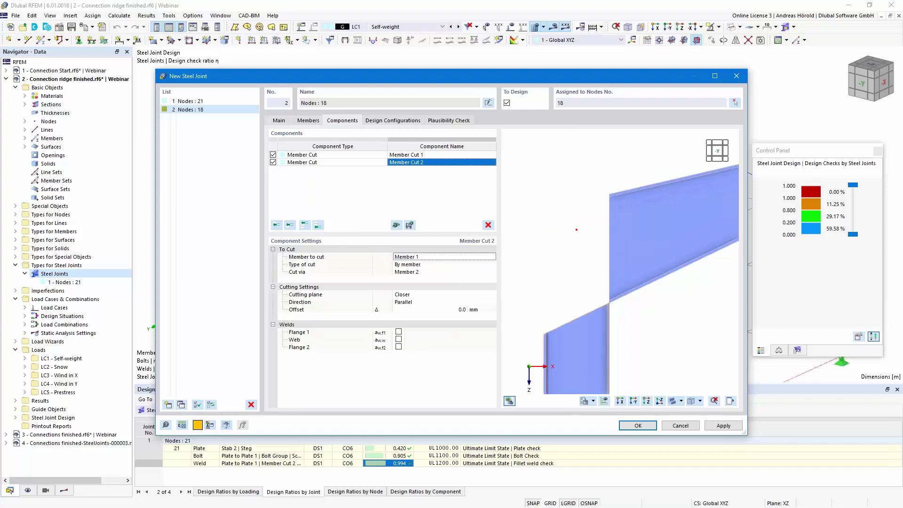
pyautogui.click(462, 297)
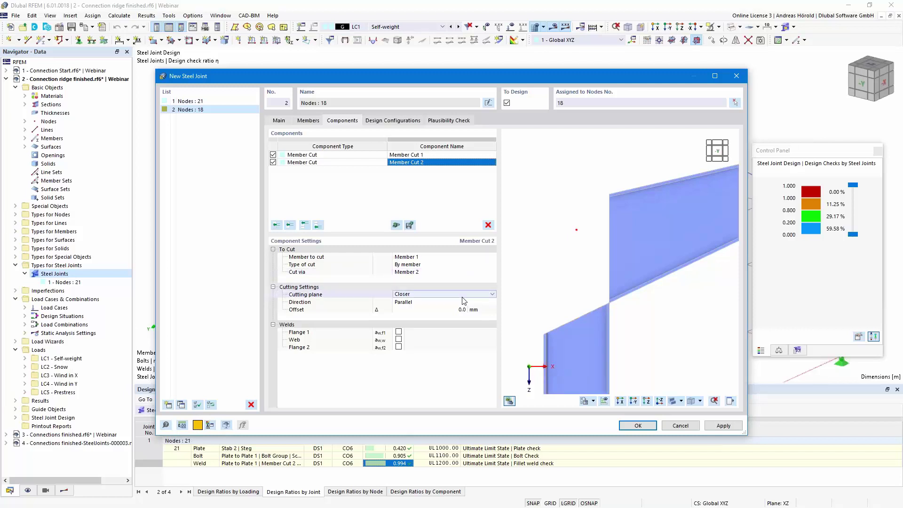
pyautogui.click(492, 294)
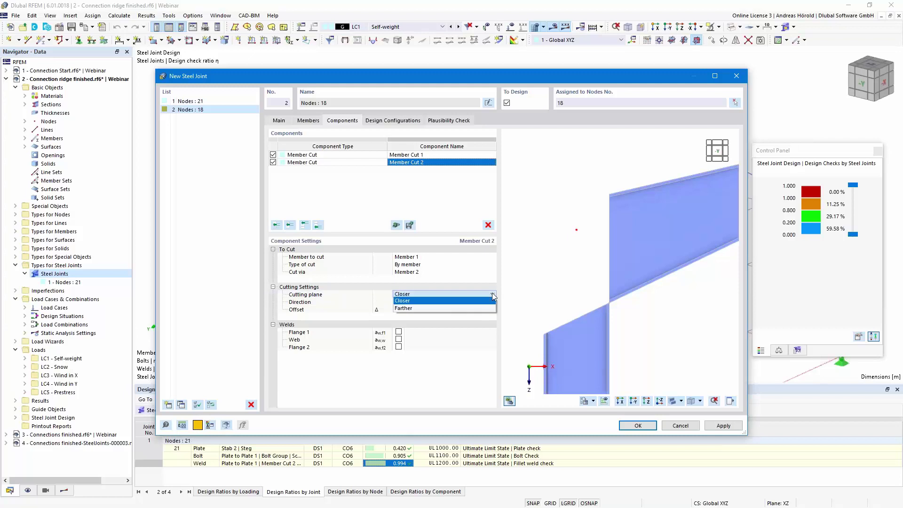
pyautogui.click(466, 306)
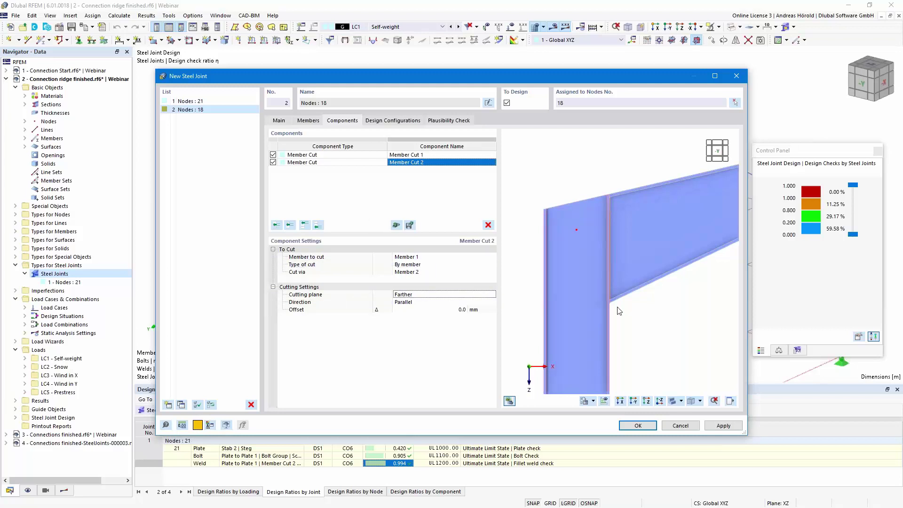
# Step: Add a stiffener component with Member 1 as the stiffened member and Member 2 as the reference member
pyautogui.click(318, 225)
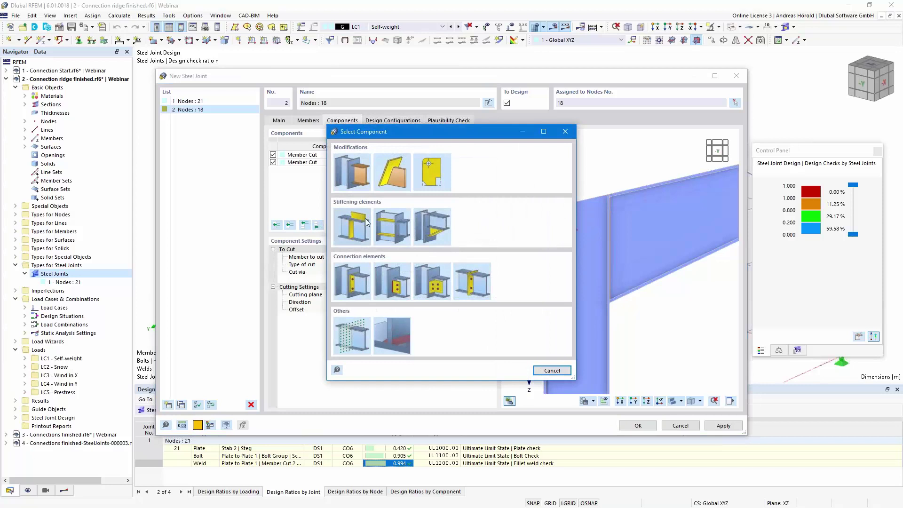
pyautogui.click(391, 227)
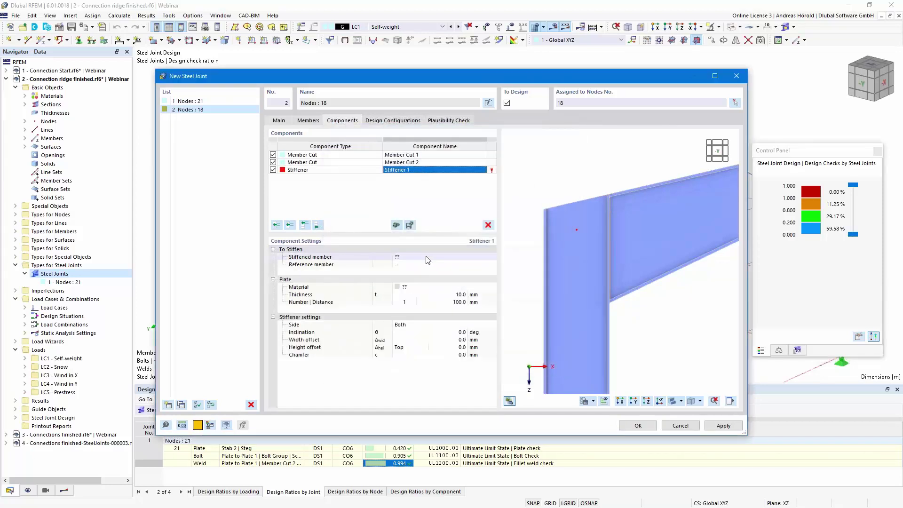
pyautogui.click(439, 259)
pyautogui.click(442, 257)
pyautogui.click(467, 271)
pyautogui.click(472, 266)
pyautogui.click(492, 266)
pyautogui.click(453, 272)
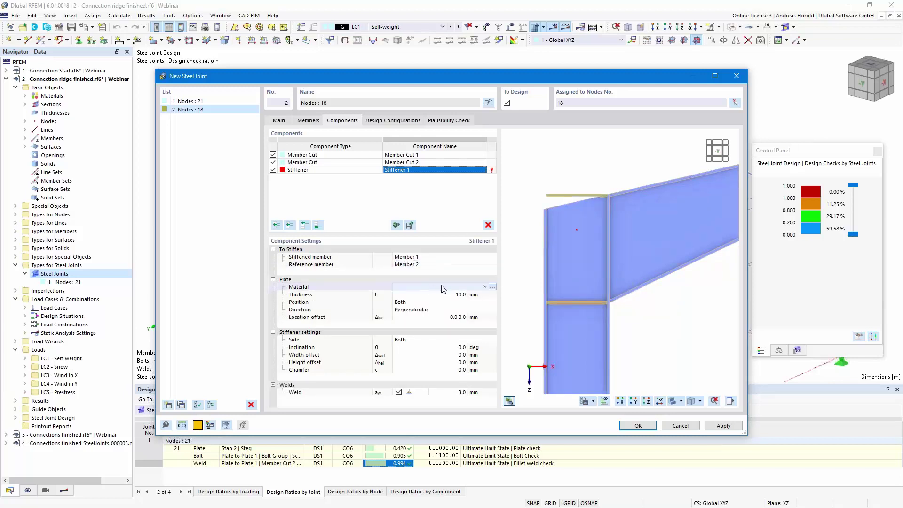
# Step: Assign material 2 - S355 to the first stiffener and set its direction to Parallel
pyautogui.click(486, 287)
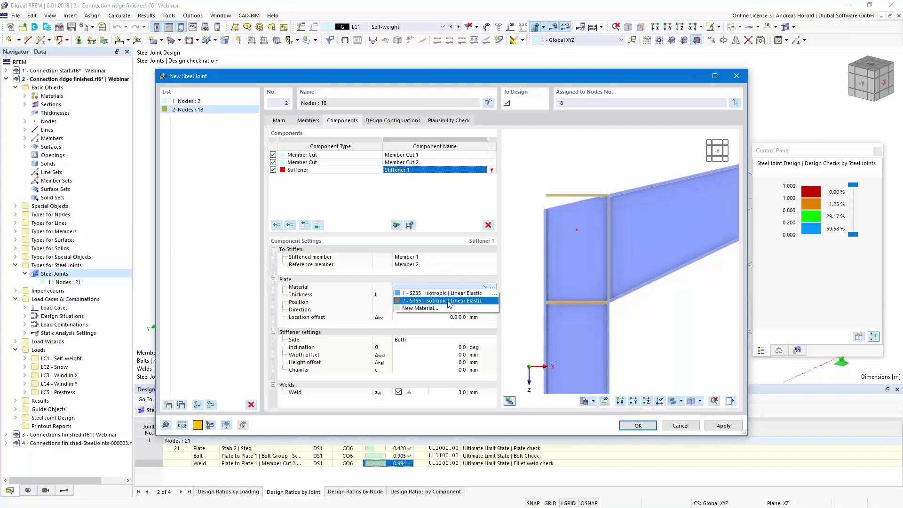
pyautogui.click(448, 301)
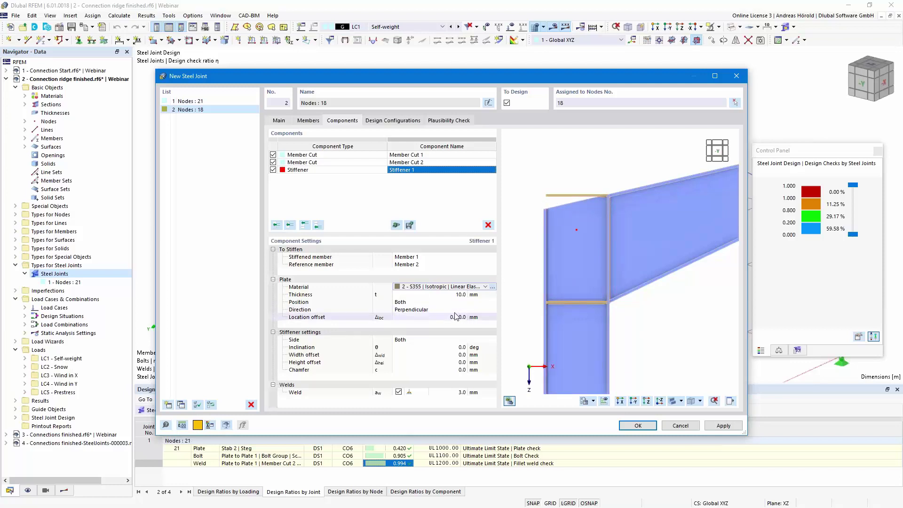
pyautogui.click(435, 310)
pyautogui.click(456, 312)
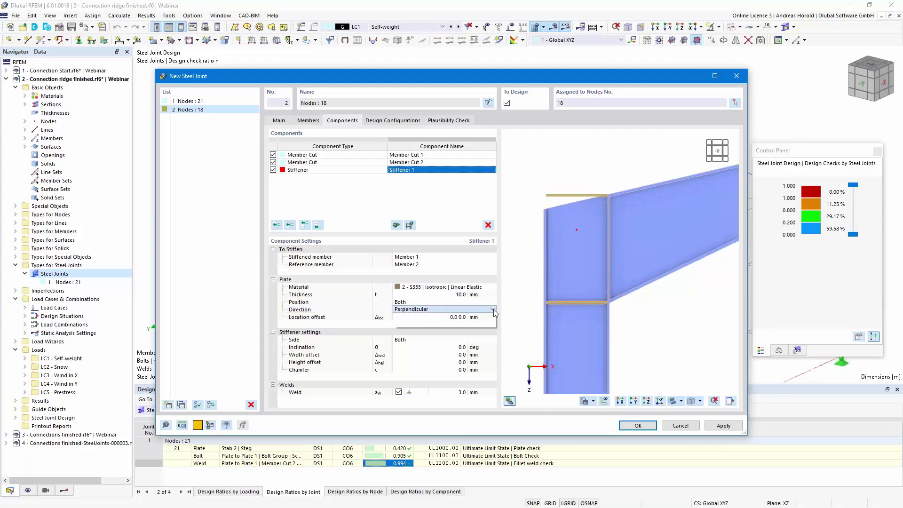
pyautogui.click(456, 320)
pyautogui.press('Up')
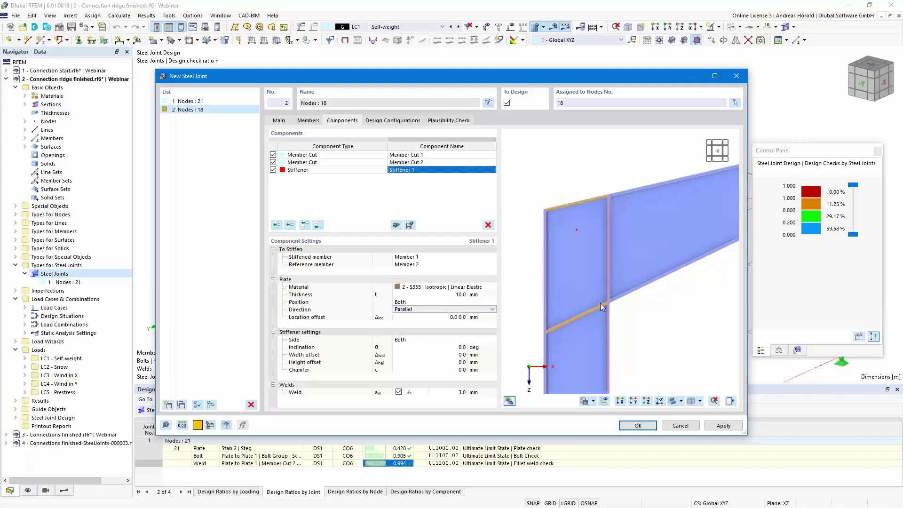
# Step: Set the first stiffener's plate position to Lower
pyautogui.click(470, 301)
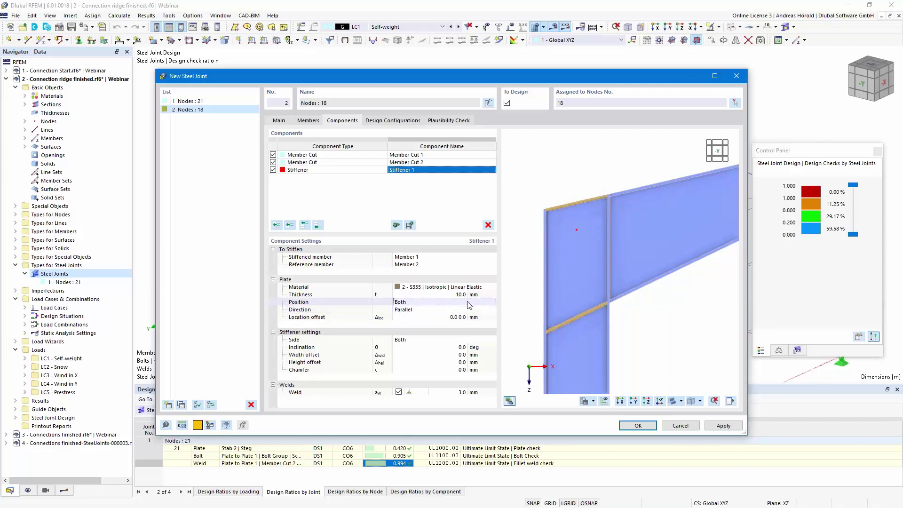
pyautogui.click(493, 302)
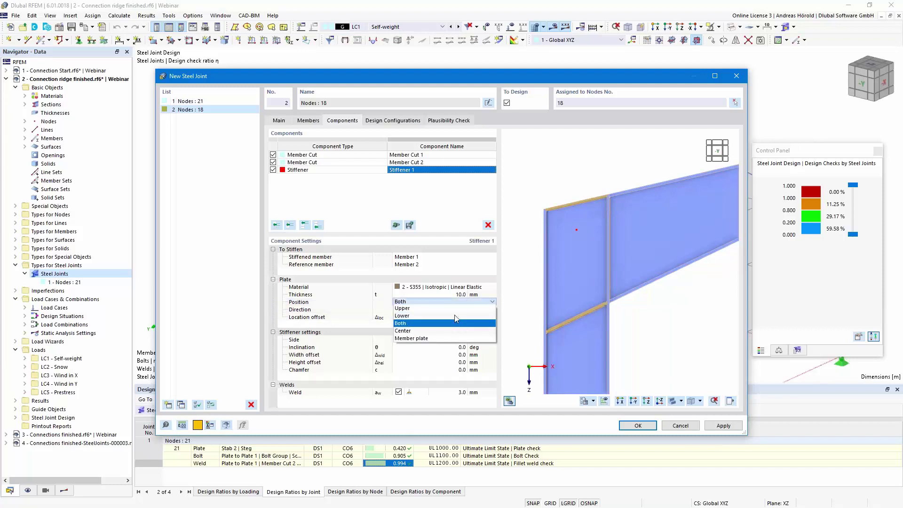
pyautogui.click(456, 317)
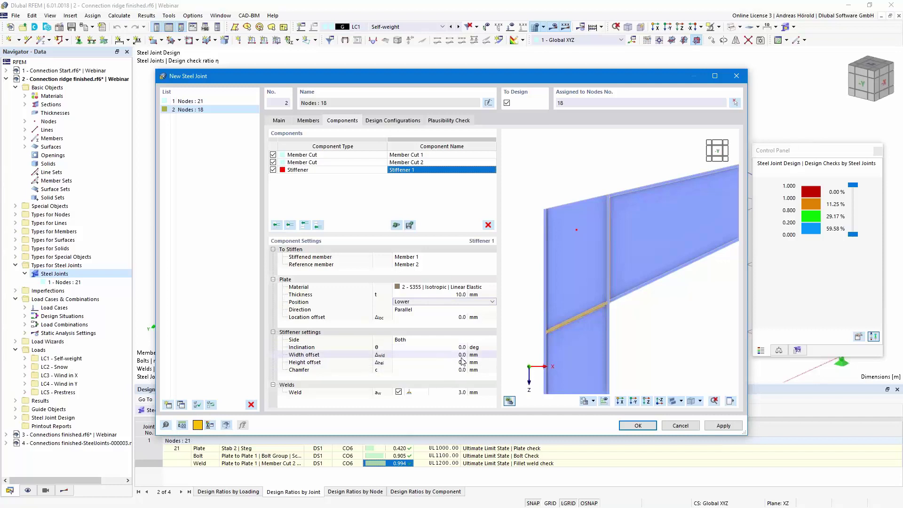
# Step: Add a second stiffener component with Member 1 as the stiffened member and Member 2 as the reference member
pyautogui.click(318, 226)
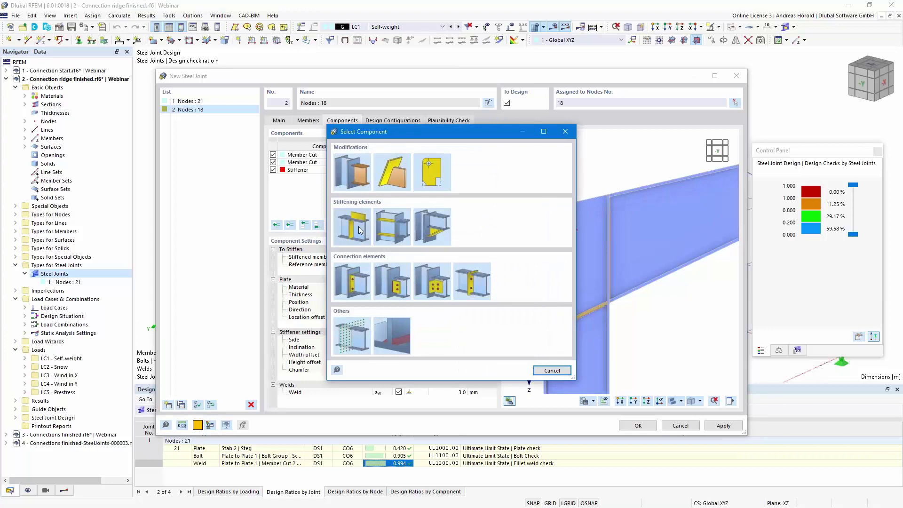
pyautogui.doubleClick(397, 231)
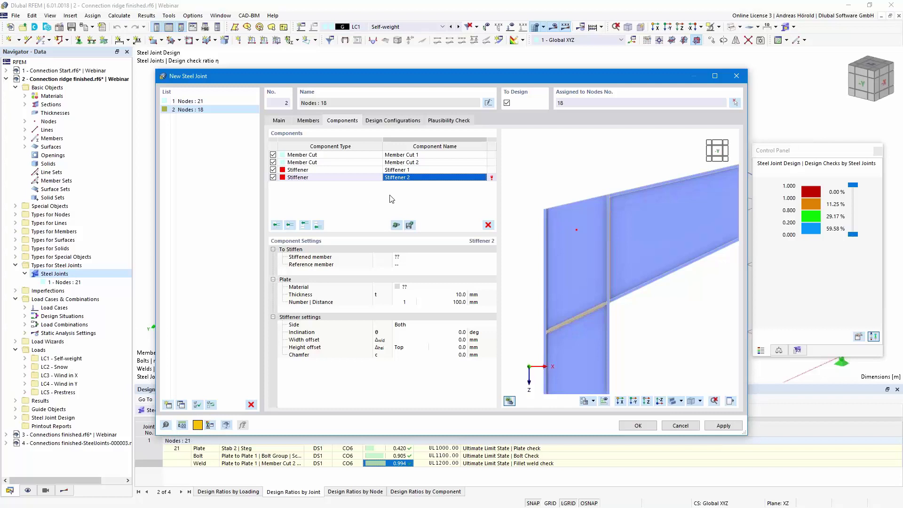
pyautogui.click(431, 257)
pyautogui.click(488, 258)
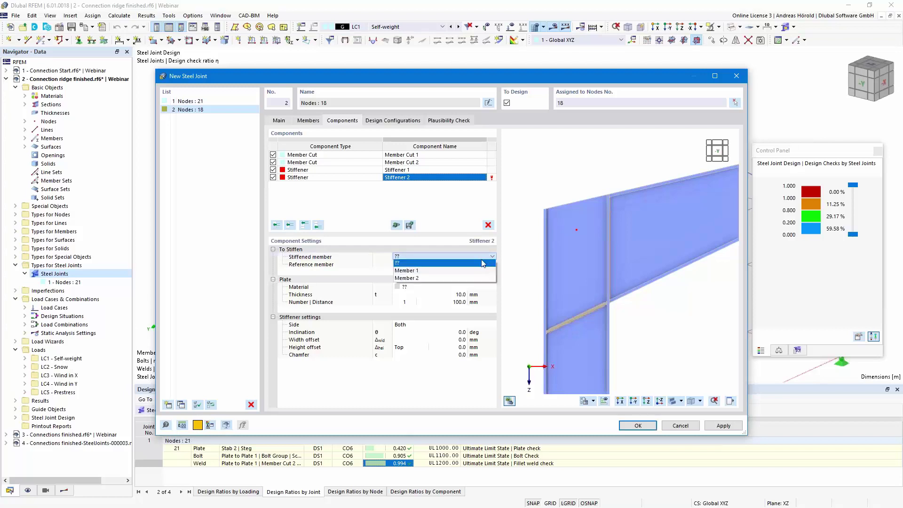
pyautogui.click(473, 271)
pyautogui.click(463, 264)
pyautogui.click(491, 264)
pyautogui.click(453, 272)
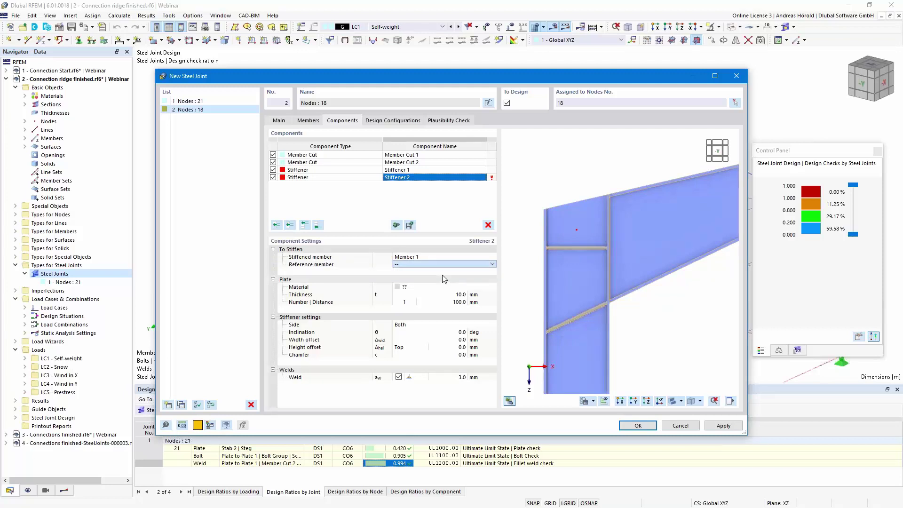
pyautogui.press('Down')
# Step: Assign material 2 - S355 to the second stiffener and set its position to Upper
pyautogui.click(452, 287)
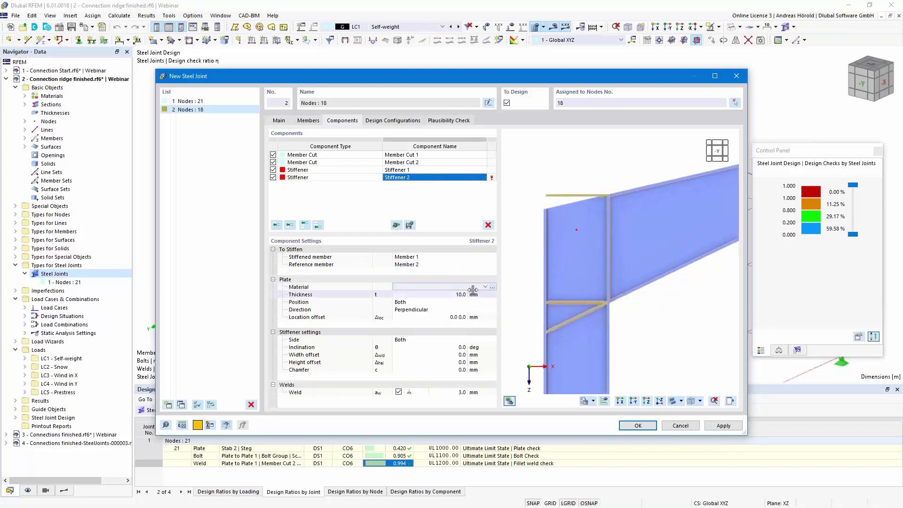
pyautogui.click(485, 287)
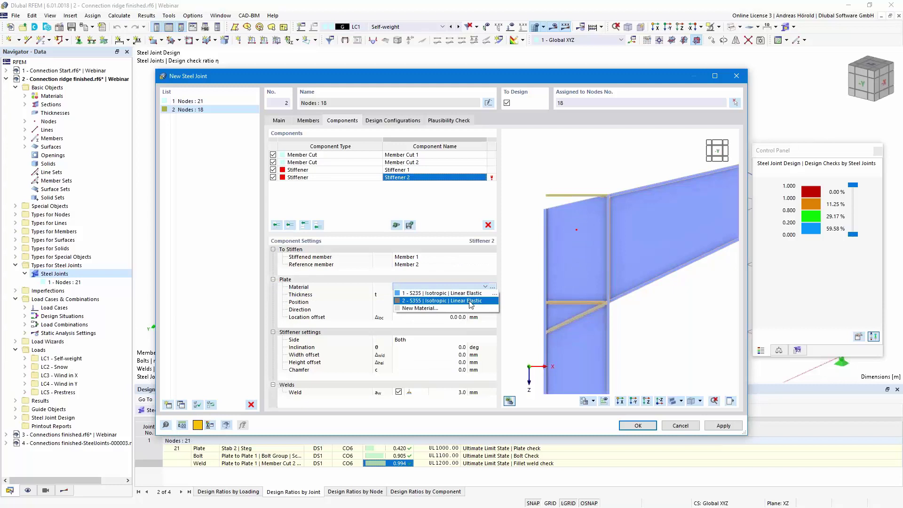
pyautogui.click(470, 304)
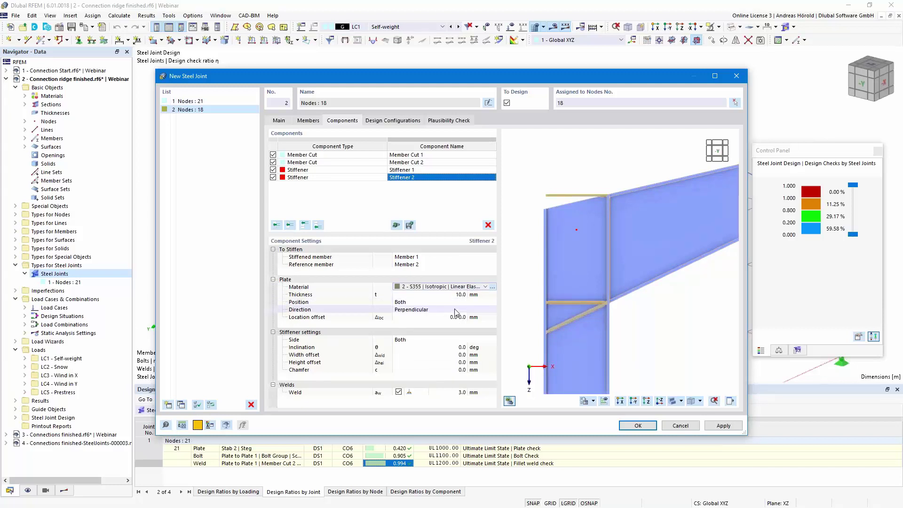
pyautogui.click(429, 303)
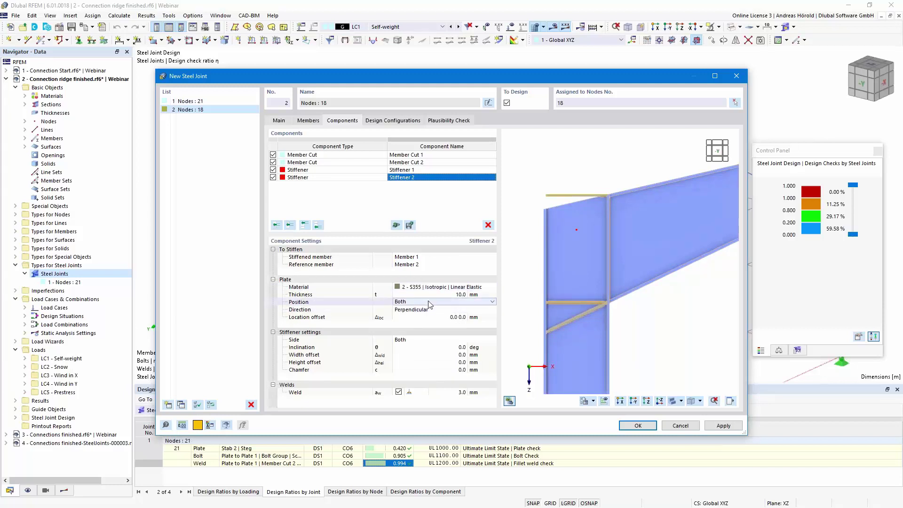
pyautogui.click(492, 303)
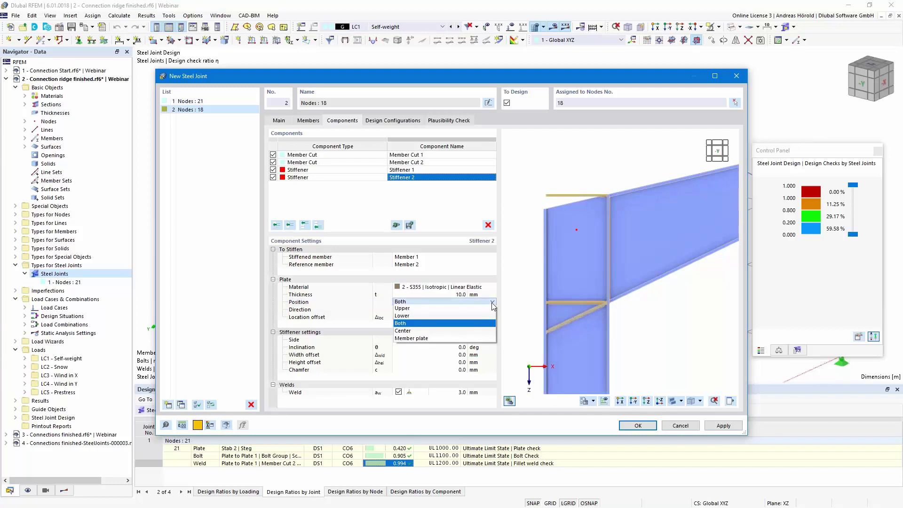
pyautogui.click(425, 302)
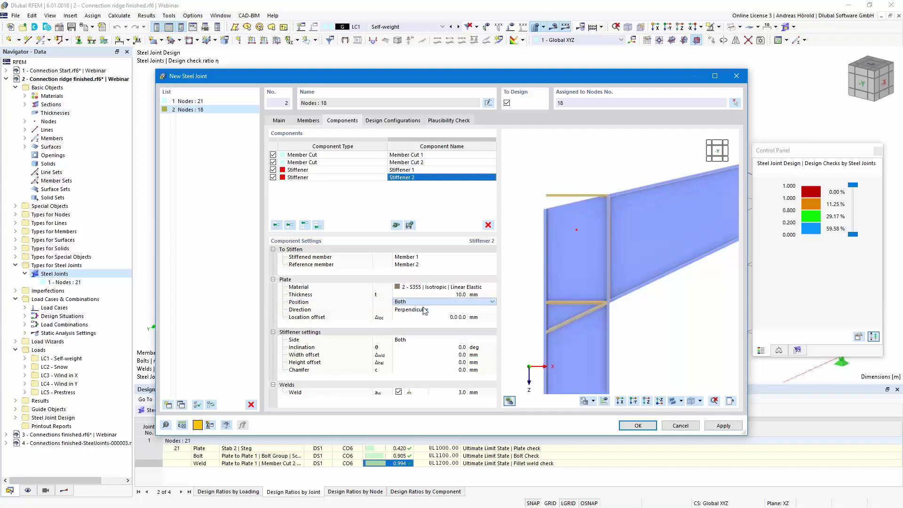
pyautogui.press('Up')
pyautogui.press('Up')
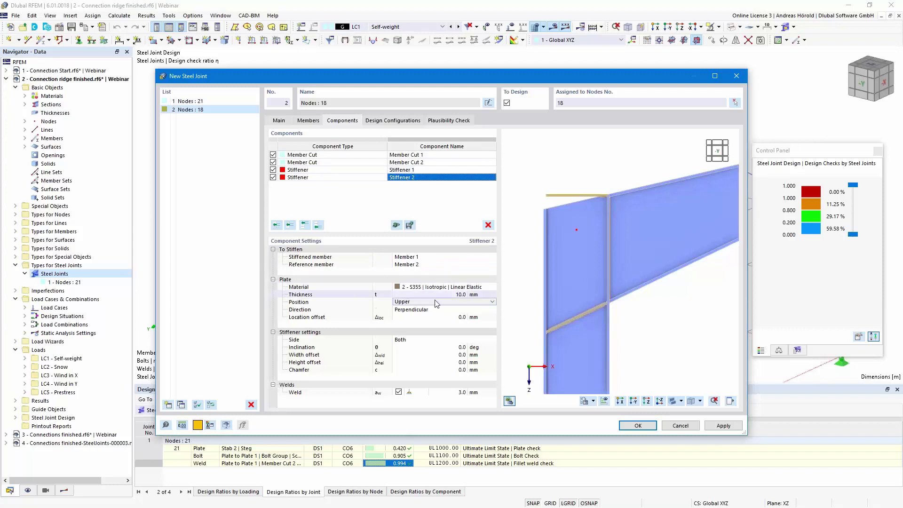
# Step: Set the second stiffener's direction to Parallel and its weld thickness to 4 mm
pyautogui.click(470, 310)
pyautogui.click(492, 309)
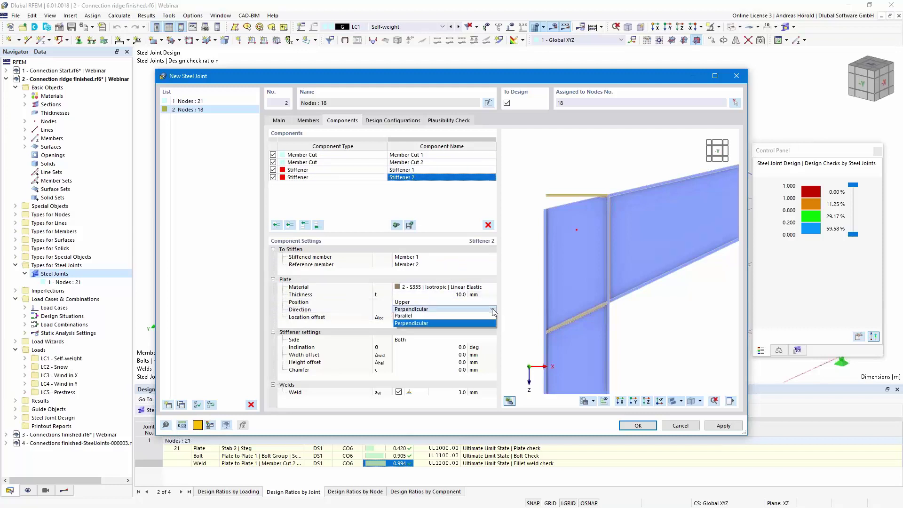
pyautogui.click(459, 316)
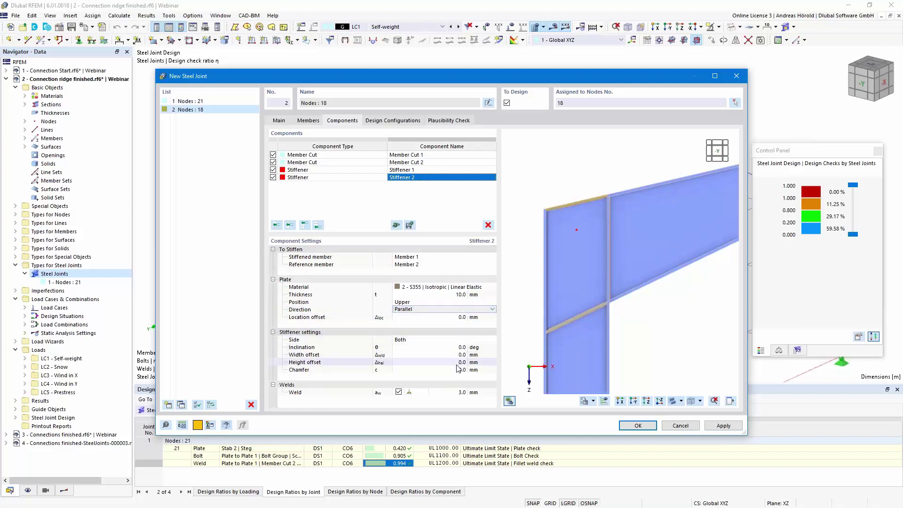
pyautogui.click(458, 394)
pyautogui.write('4')
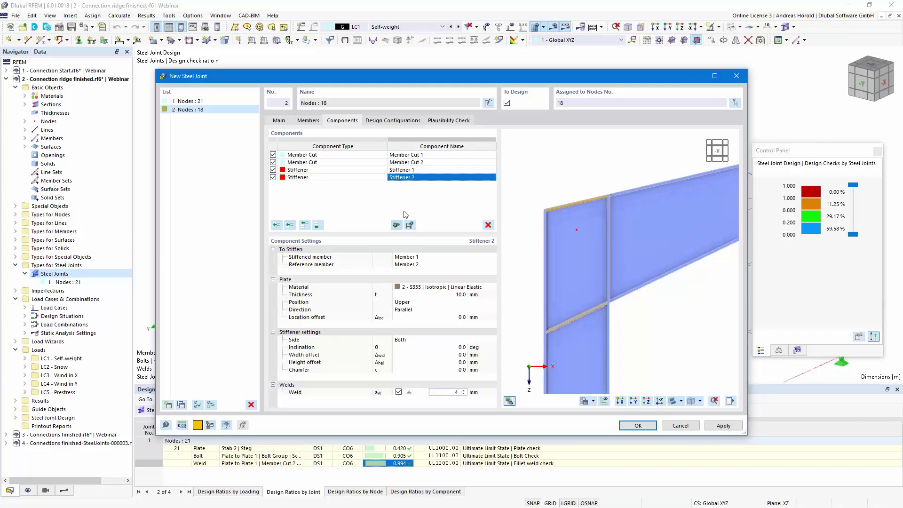
# Step: Change the direction of the first stiffener, Stiffener 1, to Perpendicular
pyautogui.click(414, 170)
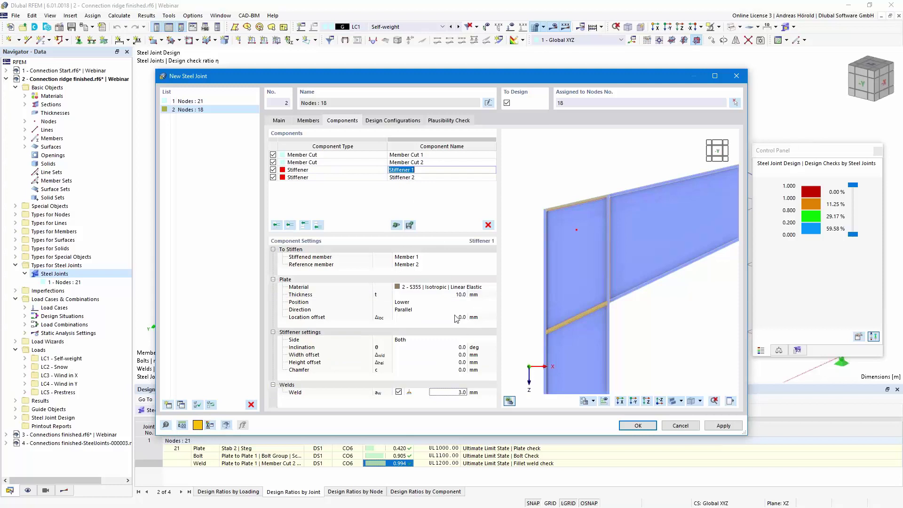
pyautogui.click(484, 311)
pyautogui.click(491, 309)
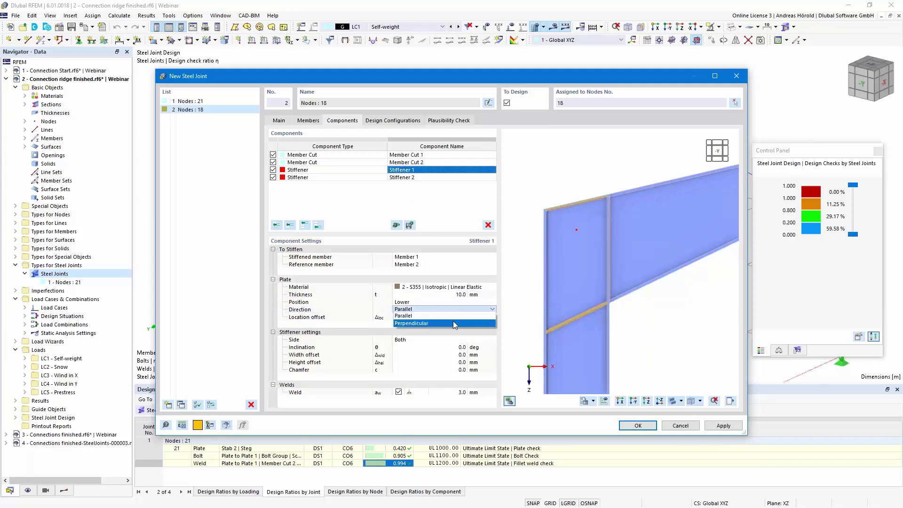
pyautogui.click(455, 325)
pyautogui.press('Down')
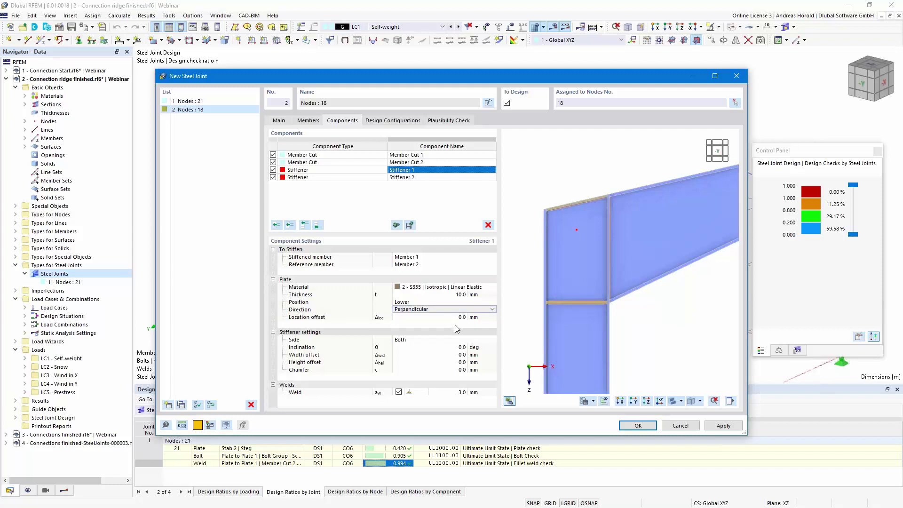
# Step: Delete both stiffeners and both member cuts from the joint's components, starting with the second stiffener
pyautogui.click(421, 177)
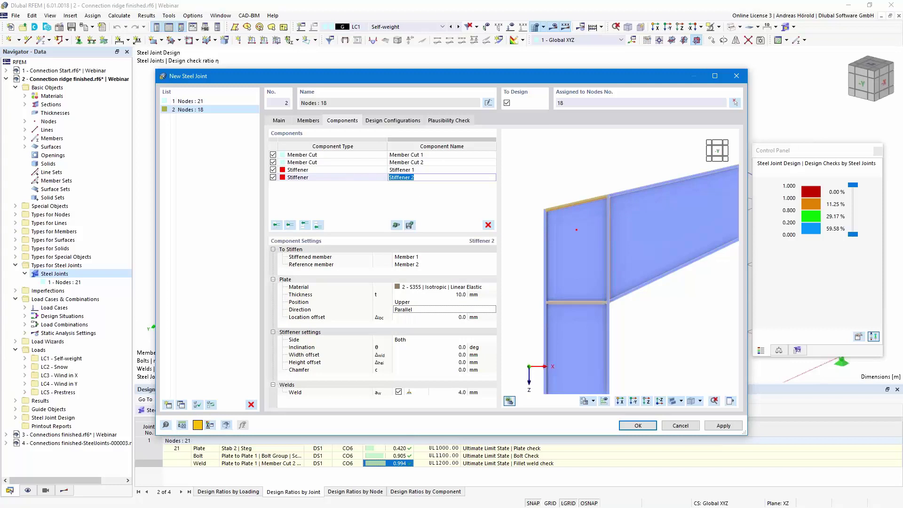
pyautogui.keyDown('ctrl'); pyautogui.moveTo(577, 269); pyautogui.dragTo(628, 344, button='middle'); pyautogui.keyUp('ctrl')
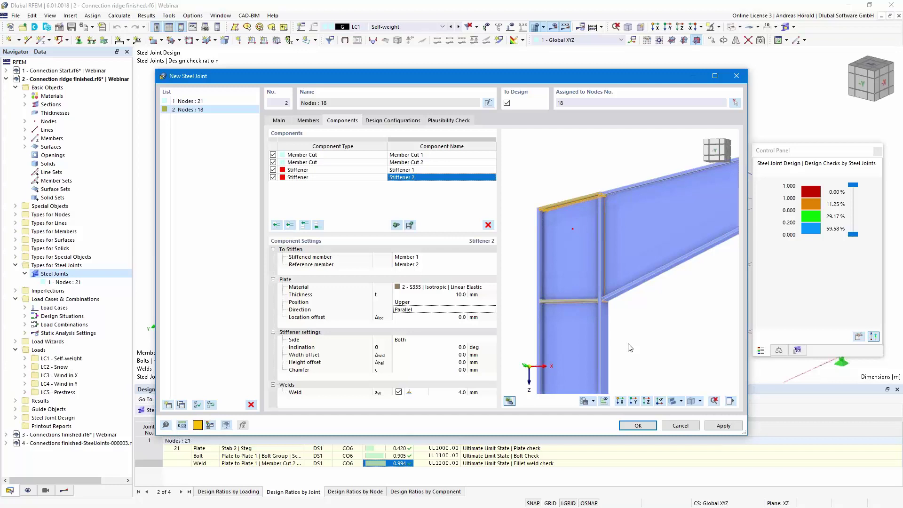
pyautogui.keyDown('ctrl'); pyautogui.moveTo(638, 337); pyautogui.dragTo(672, 329, button='middle'); pyautogui.keyUp('ctrl')
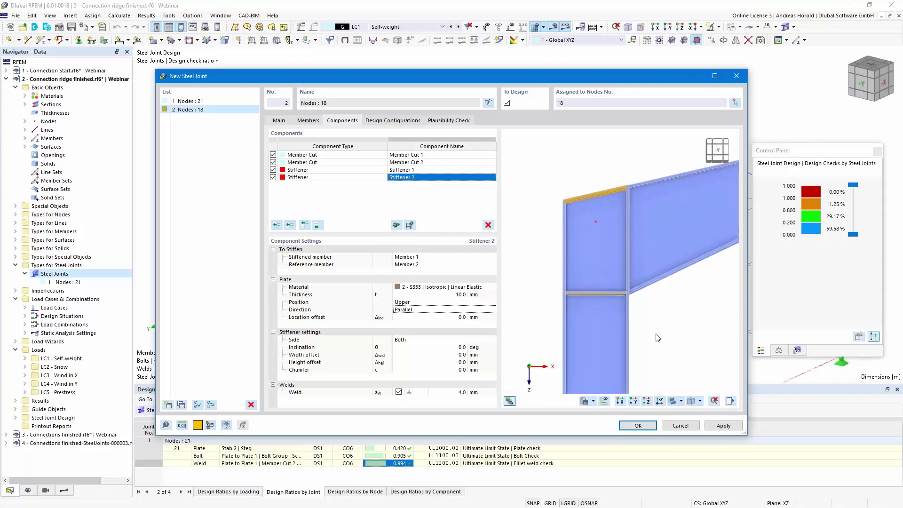
pyautogui.click(489, 225)
pyautogui.click(489, 225)
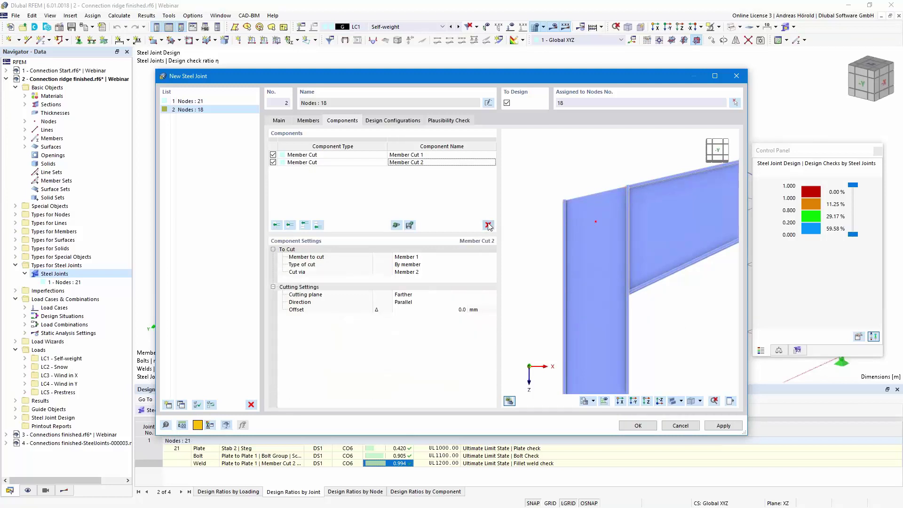
pyautogui.click(489, 225)
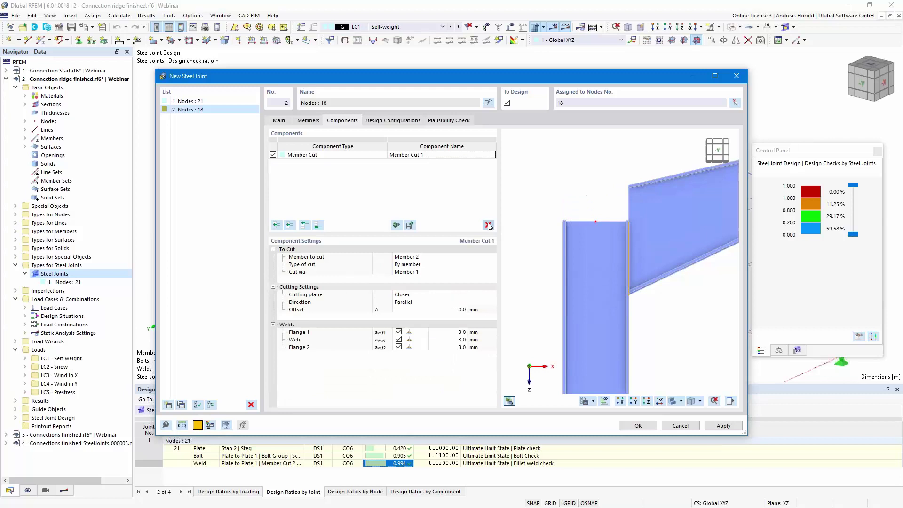
pyautogui.click(488, 225)
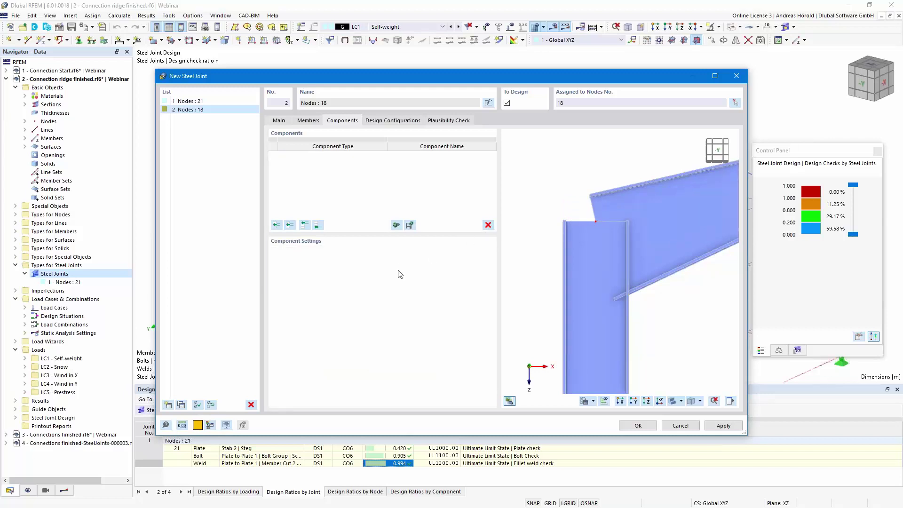
# Step: Apply the Beam to Column steel joint template End Plate | Column Stiffeners to the joint at node 18
pyautogui.click(397, 225)
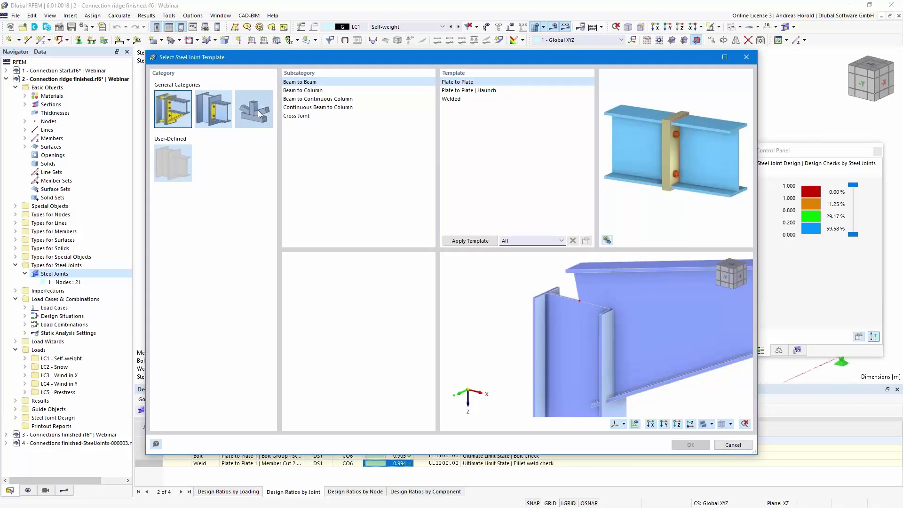
pyautogui.click(310, 92)
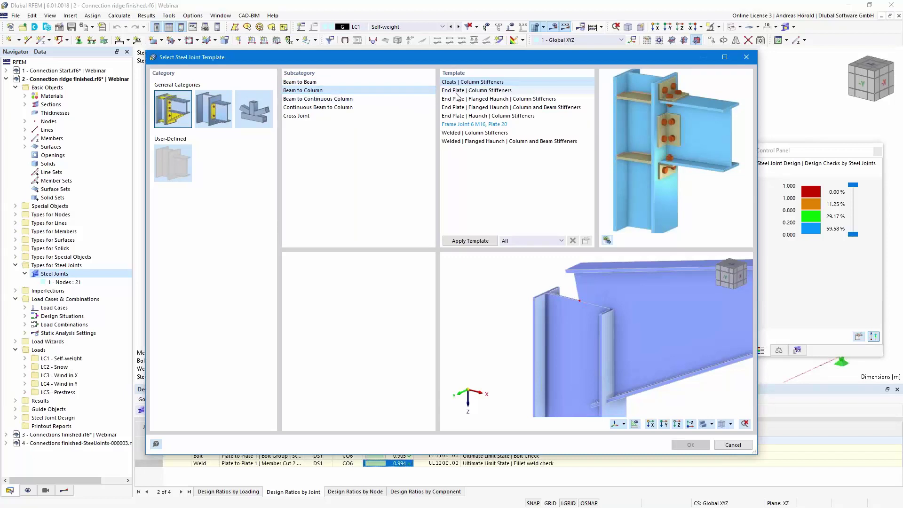
pyautogui.click(470, 91)
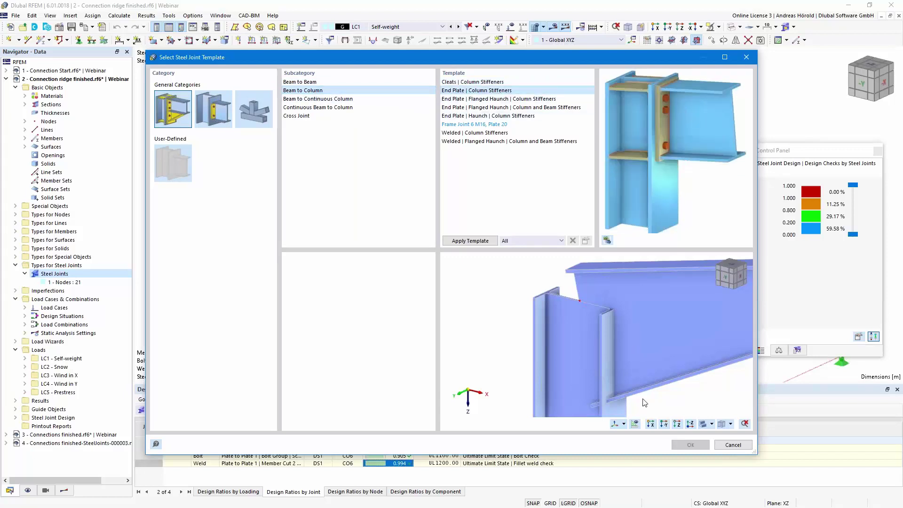
pyautogui.click(471, 242)
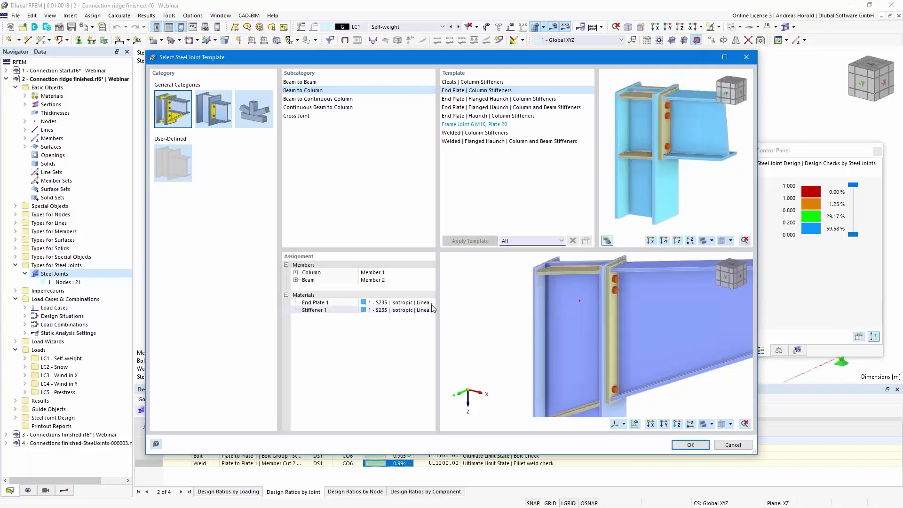
# Step: Assign material 2 - S355 to both the end plate and the stiffener, and accept the joint template
pyautogui.click(431, 303)
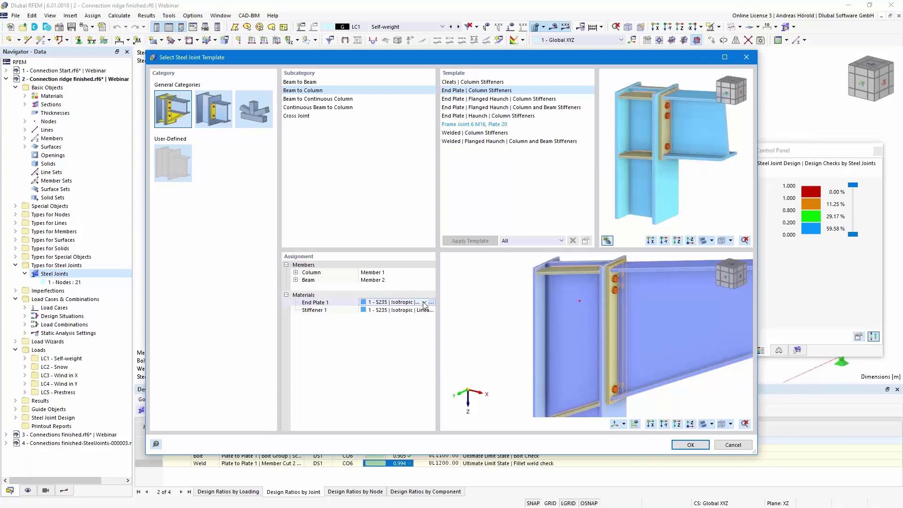
pyautogui.click(425, 303)
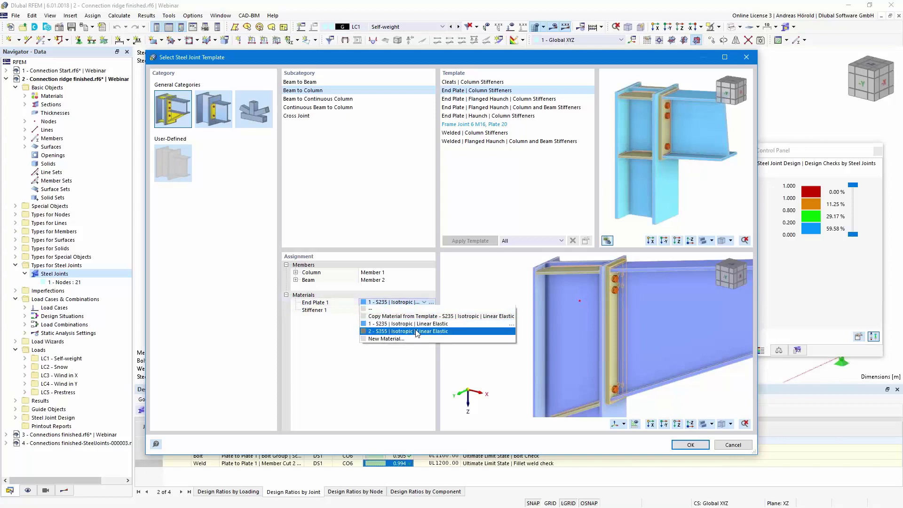
pyautogui.click(416, 332)
pyautogui.click(416, 310)
pyautogui.click(425, 311)
pyautogui.click(405, 338)
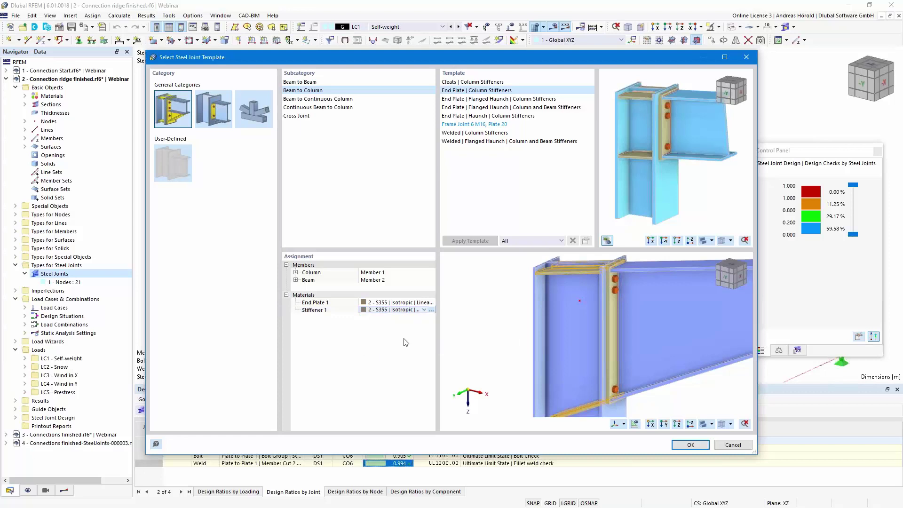
pyautogui.click(685, 445)
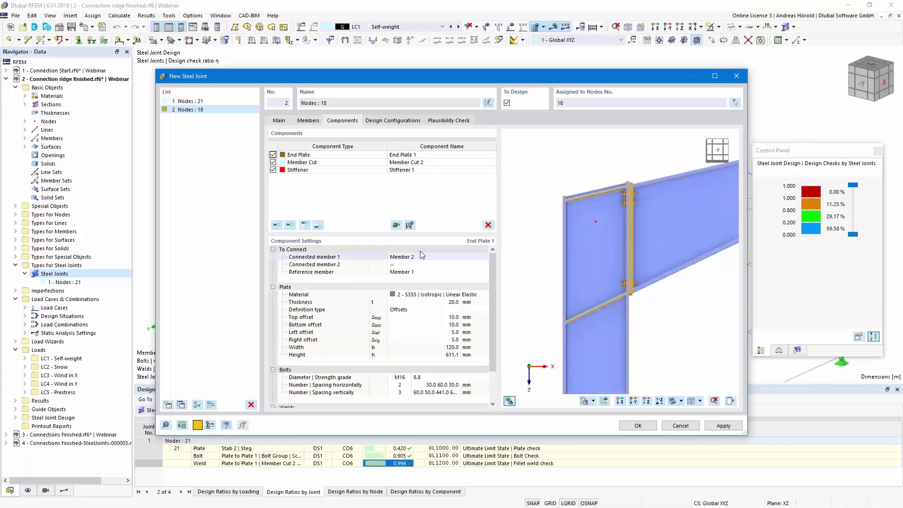
# Step: Set the top offset of the End Plate component to -13 mm
pyautogui.click(329, 154)
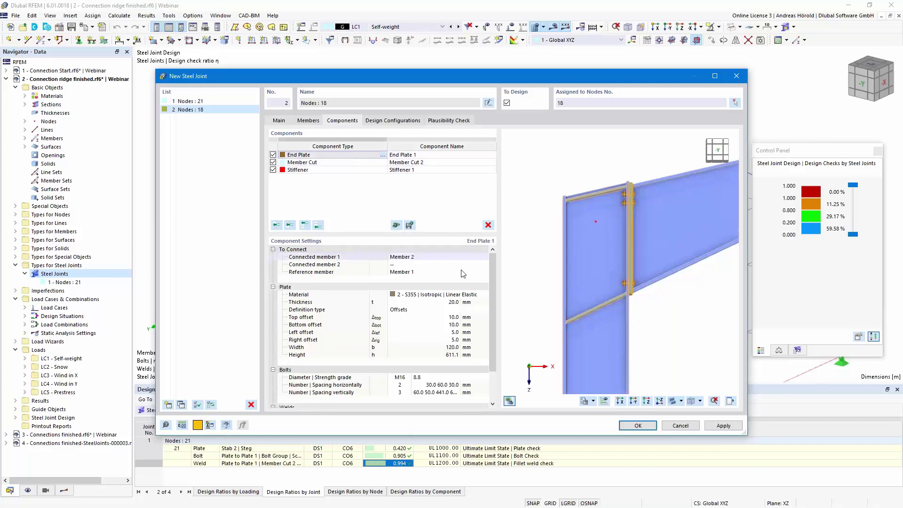
pyautogui.scroll(2, 614, 208)
pyautogui.moveTo(613, 208); pyautogui.dragTo(616, 261, button='middle')
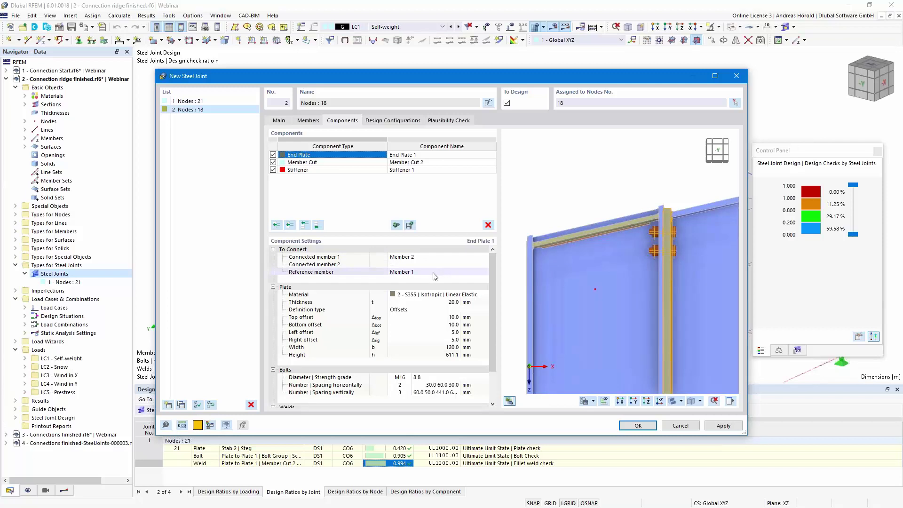
pyautogui.click(450, 318)
pyautogui.press('BackSpace')
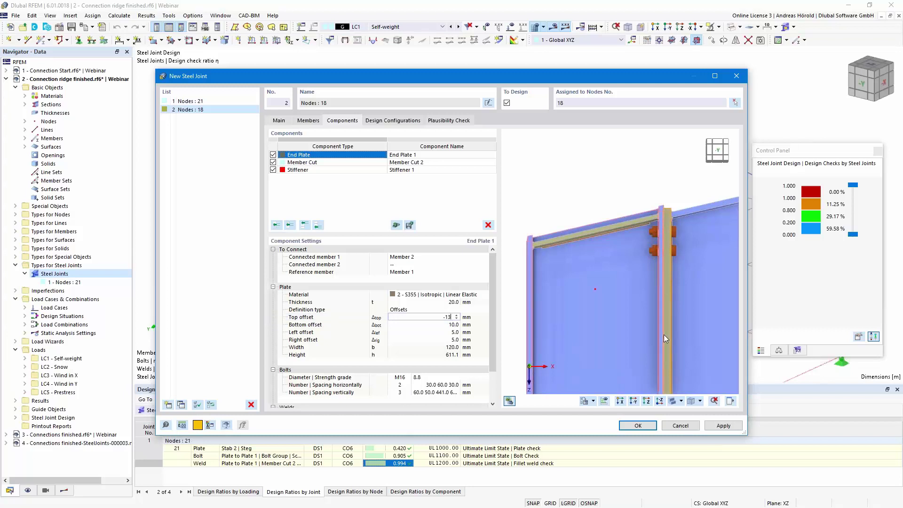
pyautogui.press('Tab')
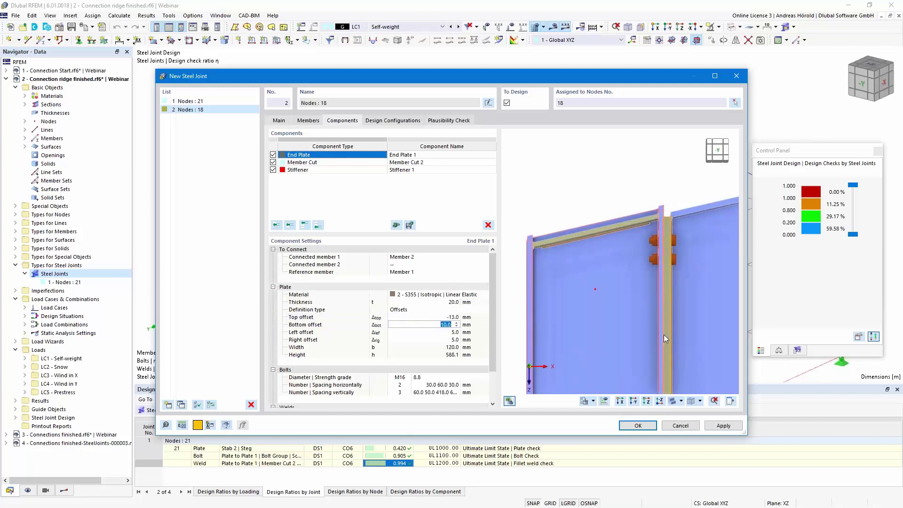
# Step: Set the end plate's bottom offset to 15 mm
pyautogui.scroll(-3, 662, 310)
pyautogui.scroll(5, 654, 315)
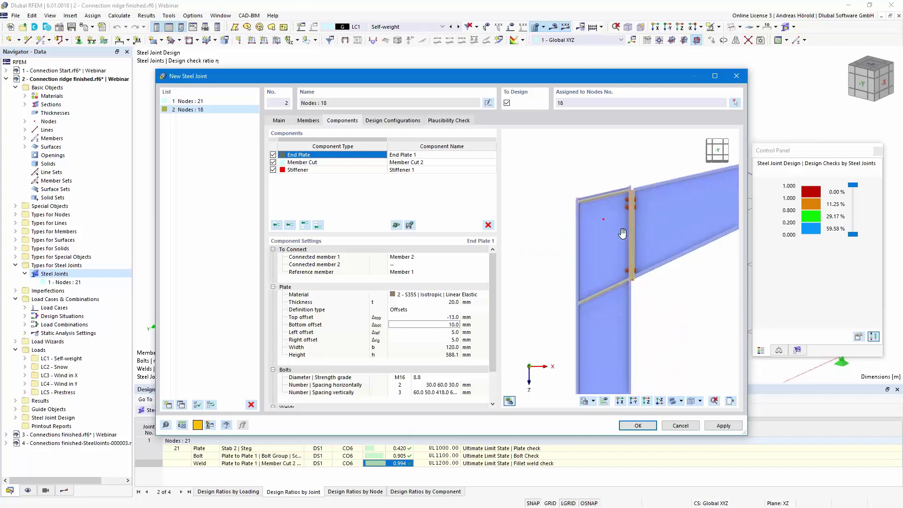
pyautogui.scroll(-3, 617, 267)
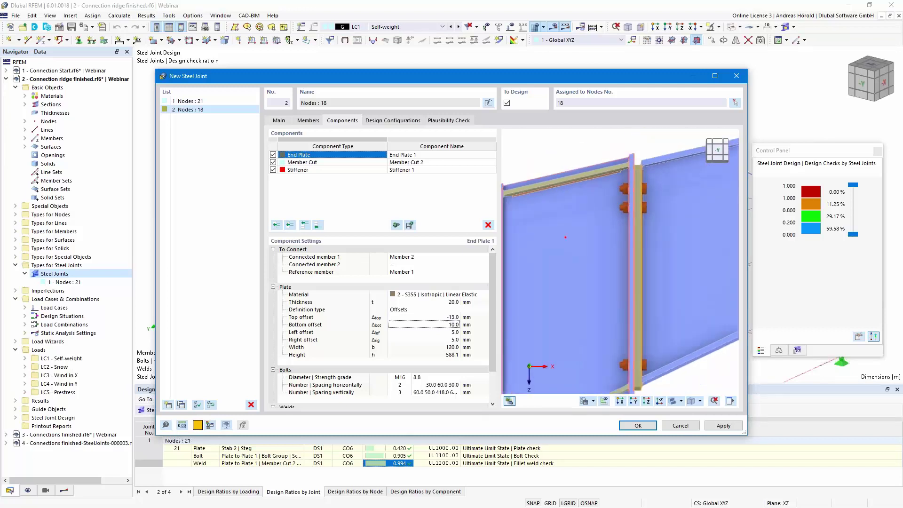
pyautogui.scroll(2, 615, 256)
pyautogui.keyDown('ctrl'); pyautogui.moveTo(616, 255); pyautogui.dragTo(613, 278, button='middle'); pyautogui.keyUp('ctrl')
pyautogui.click(444, 325)
pyautogui.write('1')
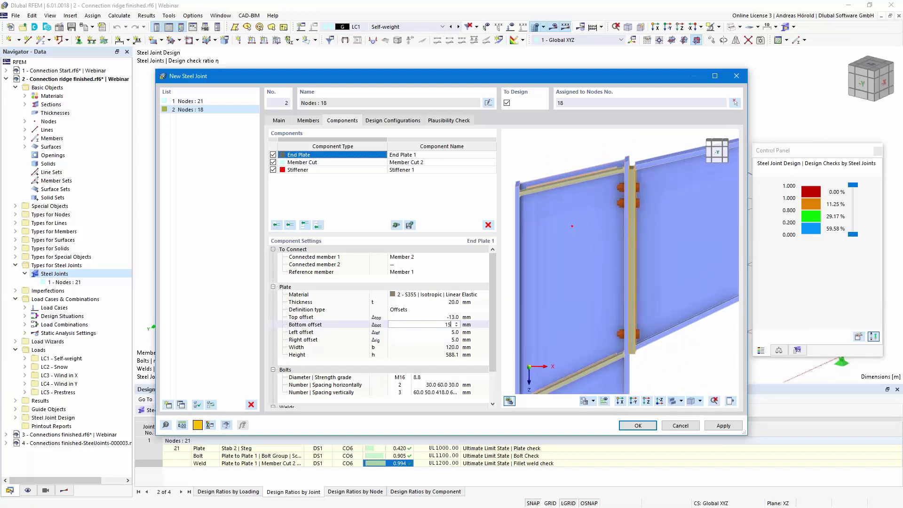
pyautogui.write('5')
pyautogui.press('Tab')
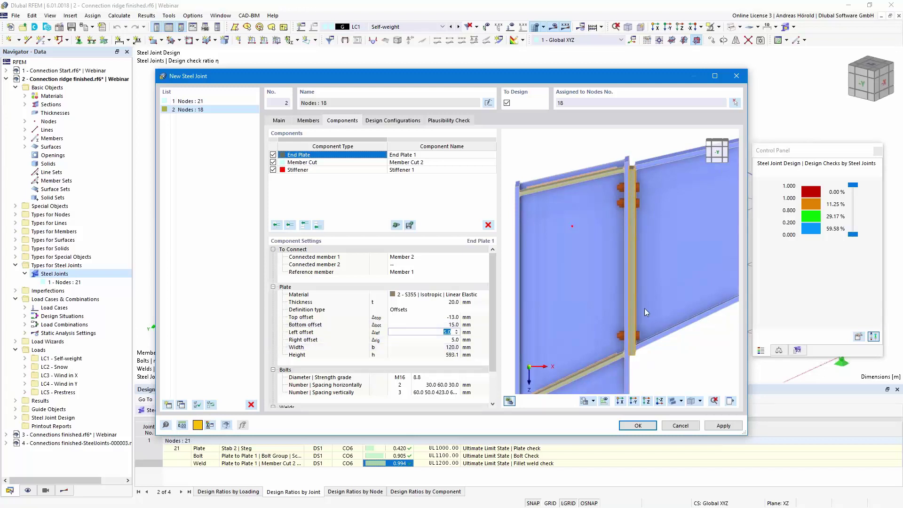
# Step: Widen the end plate by setting its left and right offsets to 25 mm each
pyautogui.keyDown('ctrl'); pyautogui.moveTo(666, 318); pyautogui.dragTo(566, 348, button='middle'); pyautogui.keyUp('ctrl')
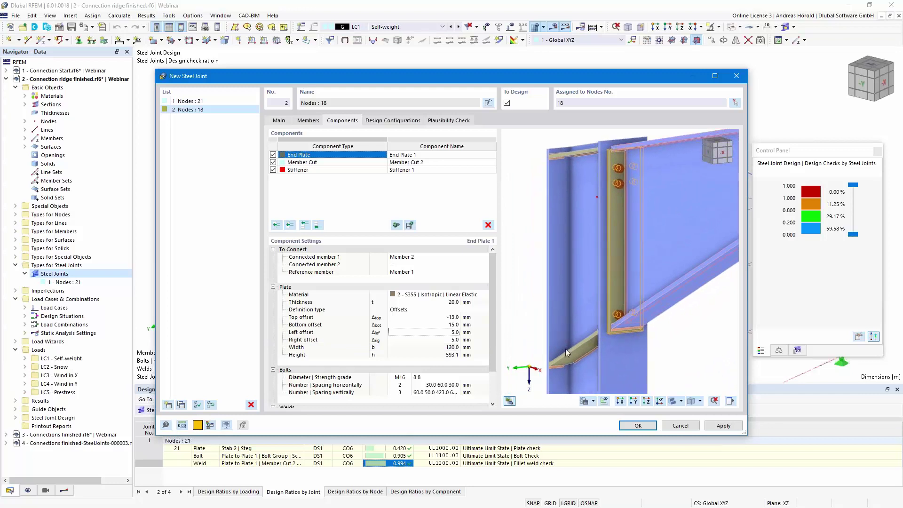
pyautogui.click(451, 332)
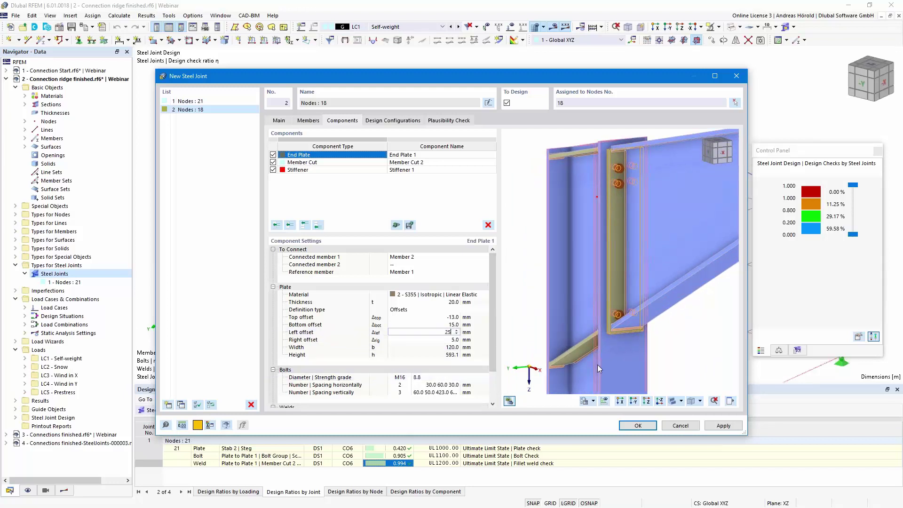
pyautogui.write('25')
pyautogui.press('Tab')
pyautogui.write('2')
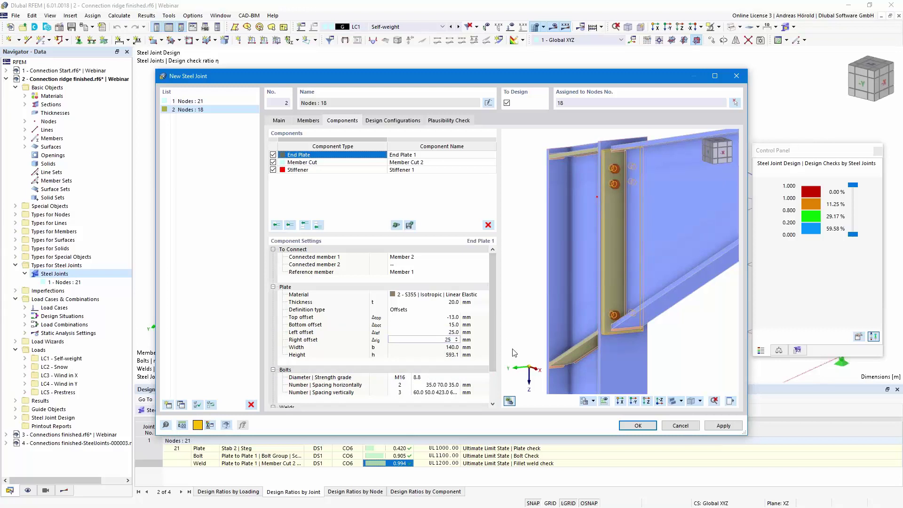
pyautogui.press('Tab')
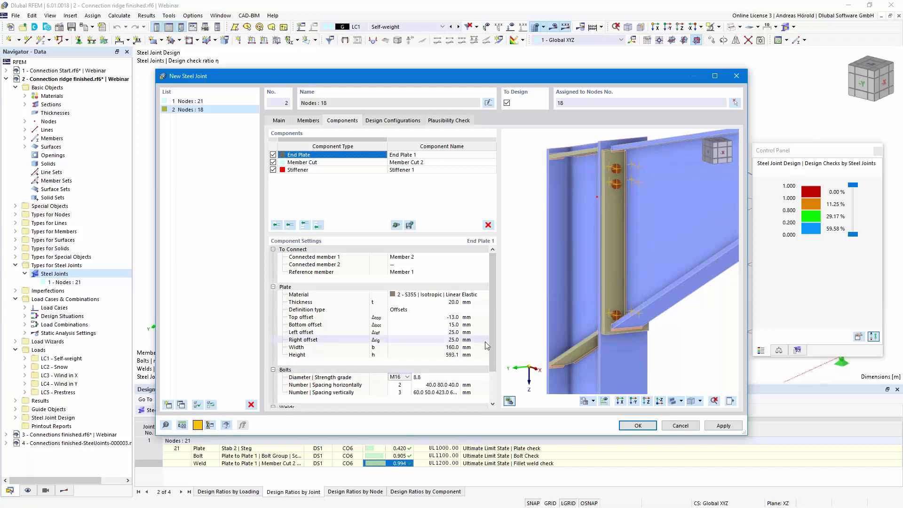
# Step: Change the strength grade of the end plate's M16 bolts to 10.9
pyautogui.scroll(-2, 423, 358)
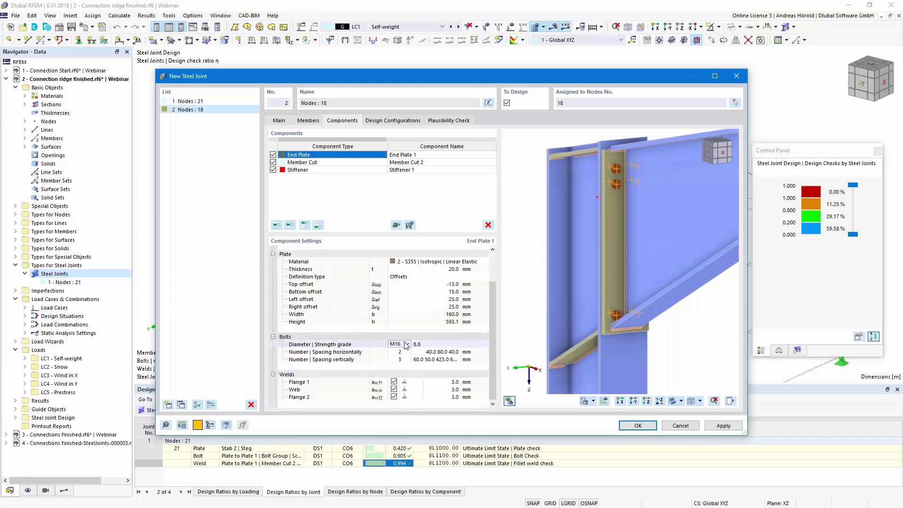
pyautogui.click(471, 344)
pyautogui.click(484, 344)
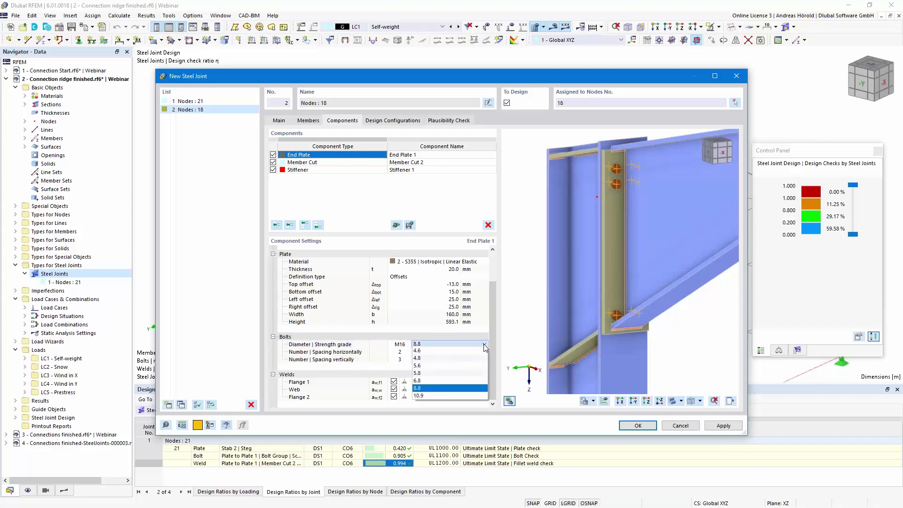
pyautogui.click(462, 396)
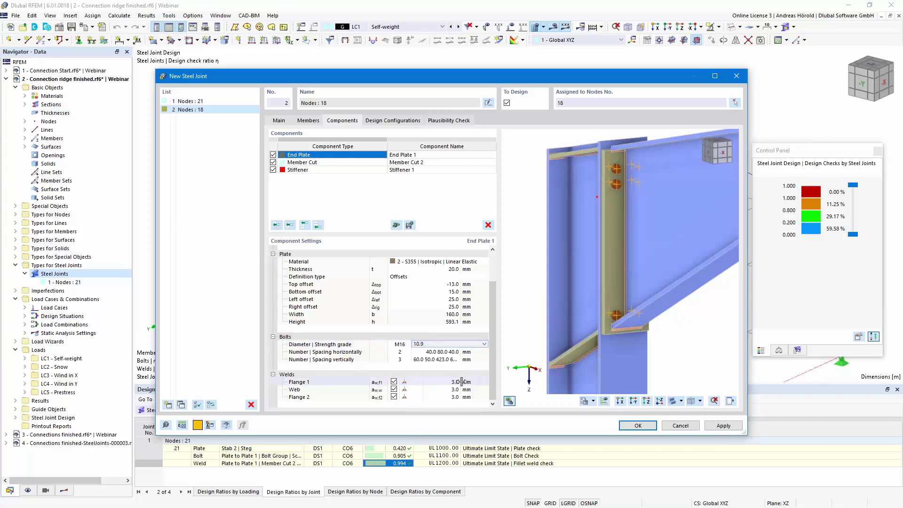
# Step: Set the vertical spacing of the end plate's bolts to 60, 50 and 400 mm to move the lowest bolt row clear of the beam flange
pyautogui.click(446, 353)
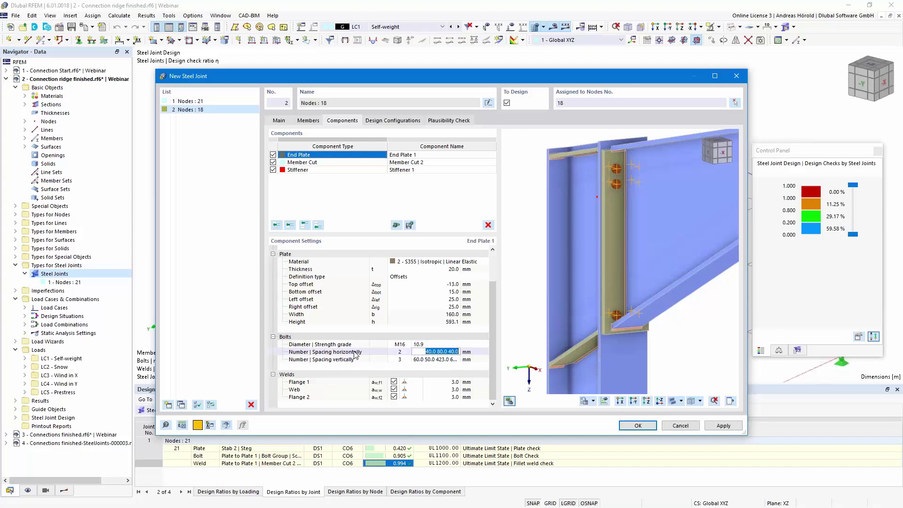
pyautogui.scroll(3, 638, 165)
pyautogui.scroll(-5, 639, 168)
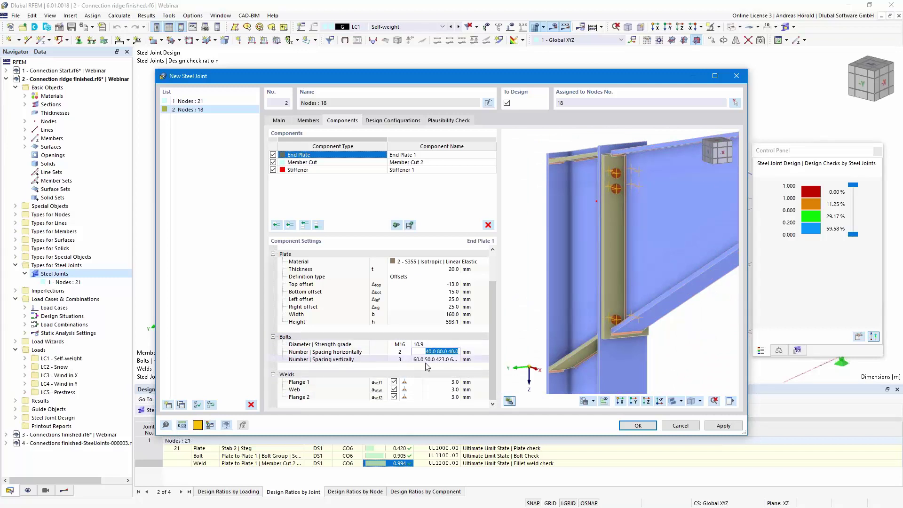
pyautogui.scroll(5, 613, 324)
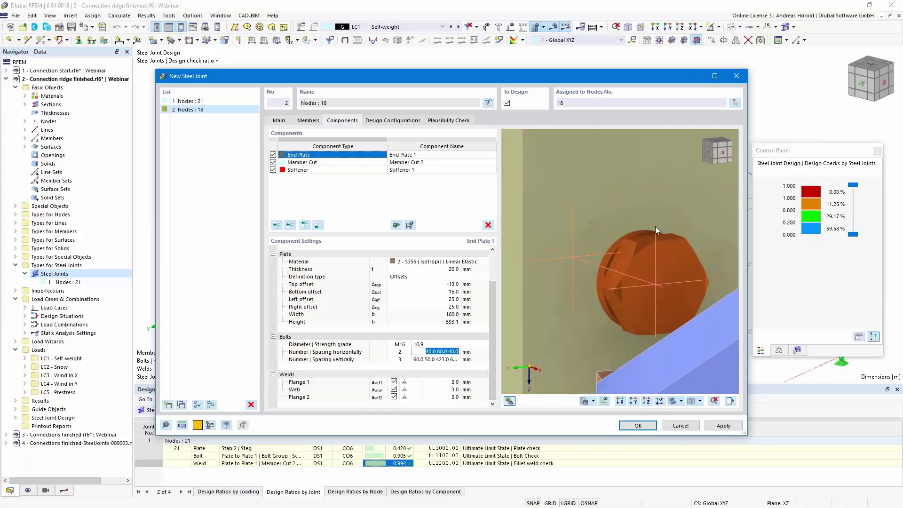
pyautogui.scroll(-5, 654, 221)
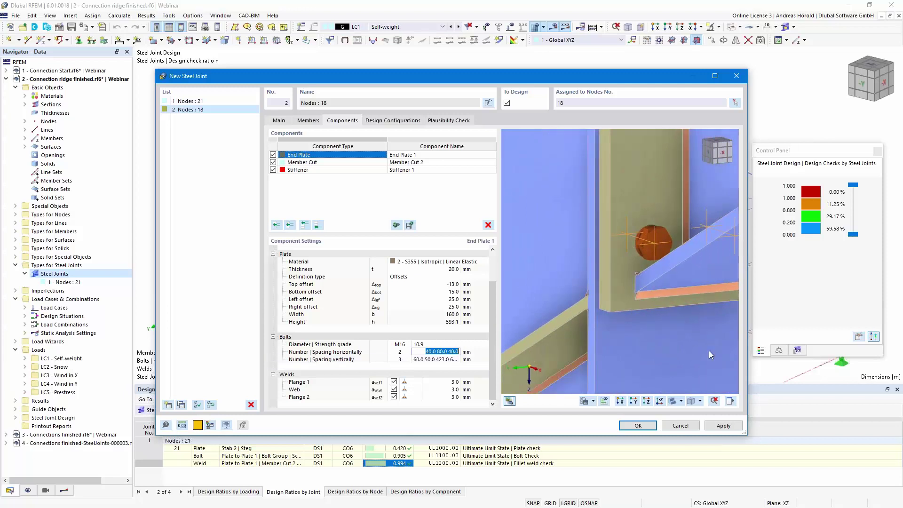
pyautogui.scroll(-3, 709, 349)
pyautogui.moveTo(708, 347); pyautogui.dragTo(647, 362, button='middle')
pyautogui.click(435, 359)
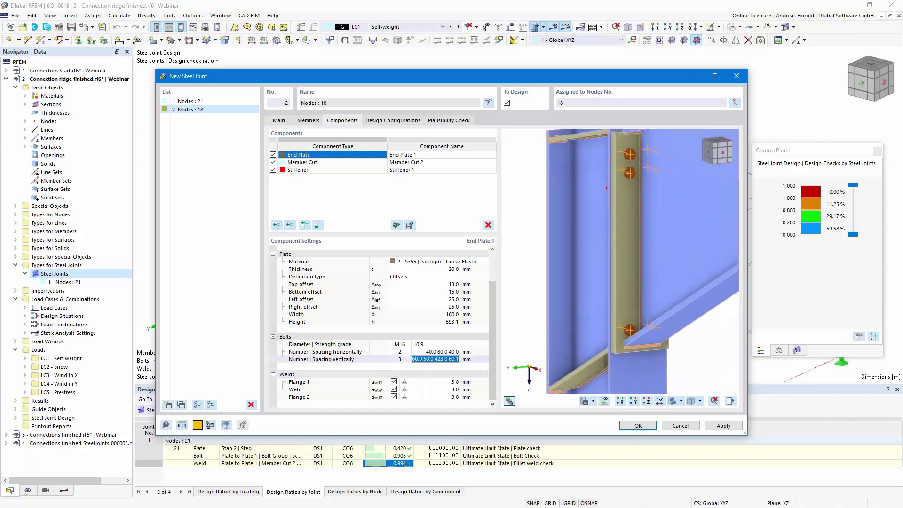
pyautogui.write('60 50 400')
pyautogui.press('Return')
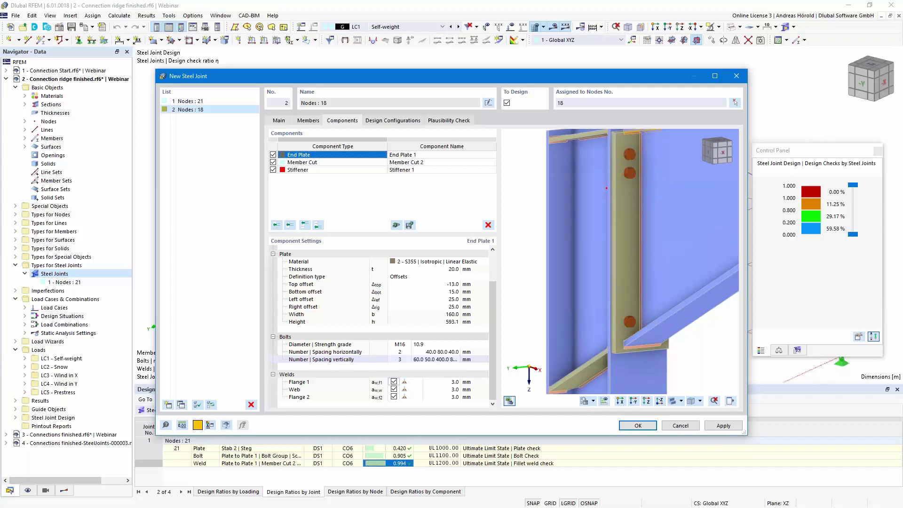
pyautogui.scroll(5, 632, 328)
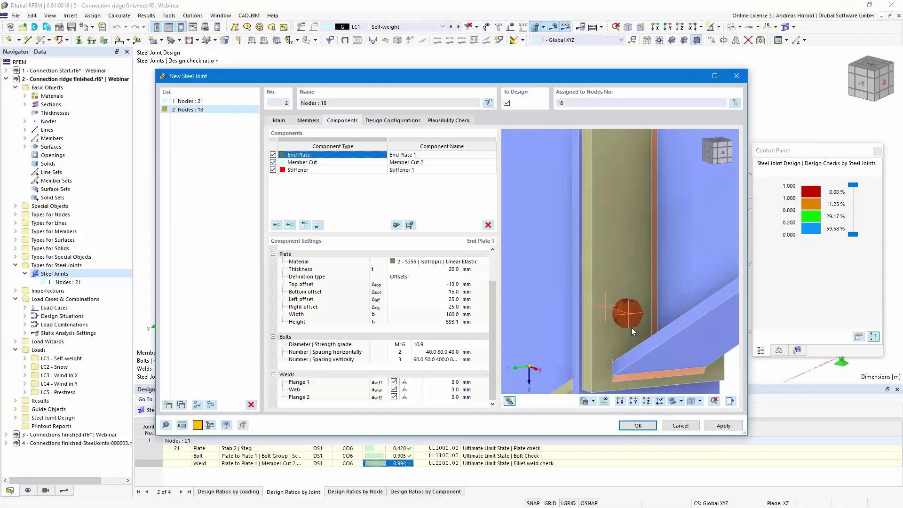
# Step: Set the end plate's weld sizes to 7 mm on both flanges and 5 mm on the web
pyautogui.scroll(-3, 631, 328)
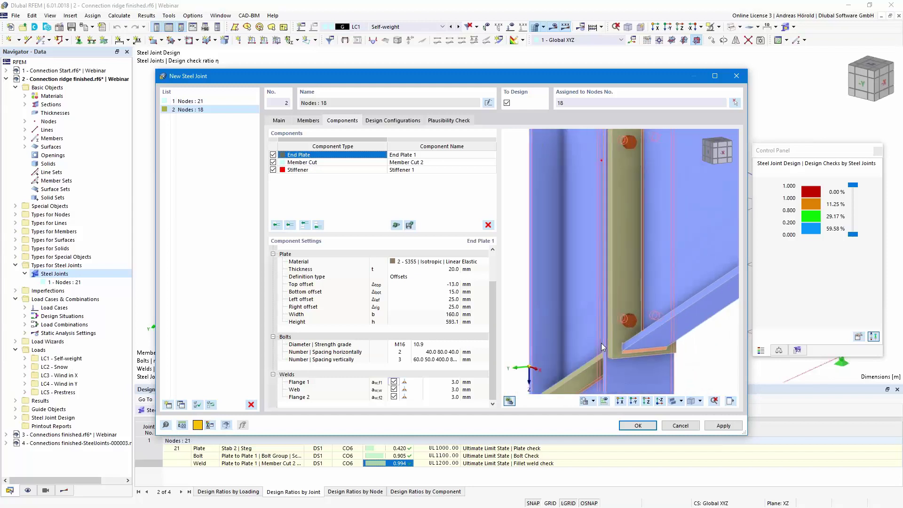
pyautogui.click(450, 382)
pyautogui.click(450, 382)
pyautogui.write('7')
pyautogui.press('Tab')
pyautogui.write('5')
pyautogui.press('Tab')
pyautogui.press('BackSpace')
pyautogui.write('7')
pyautogui.click(449, 389)
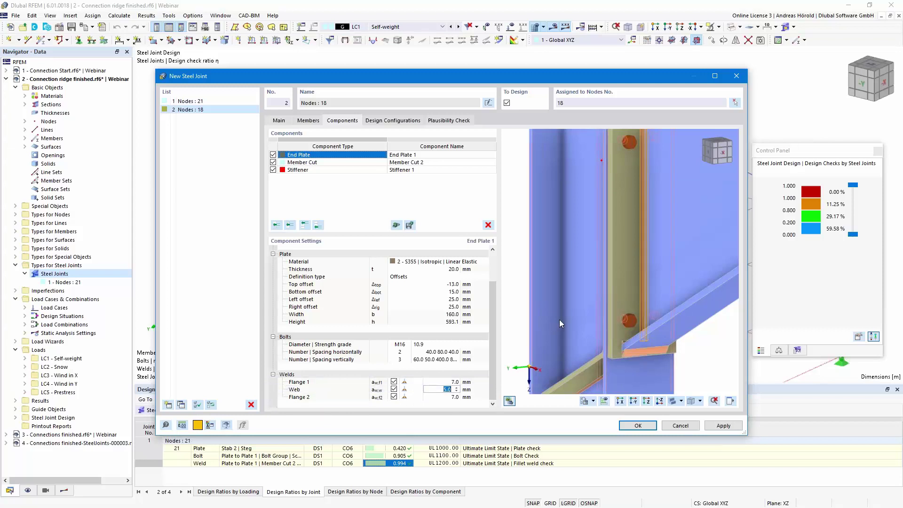
pyautogui.scroll(-3, 559, 319)
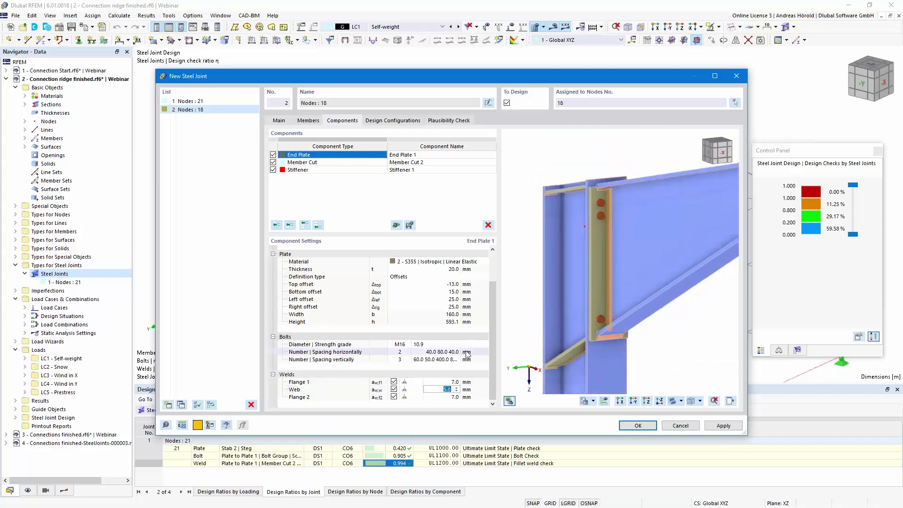
pyautogui.scroll(1, 583, 289)
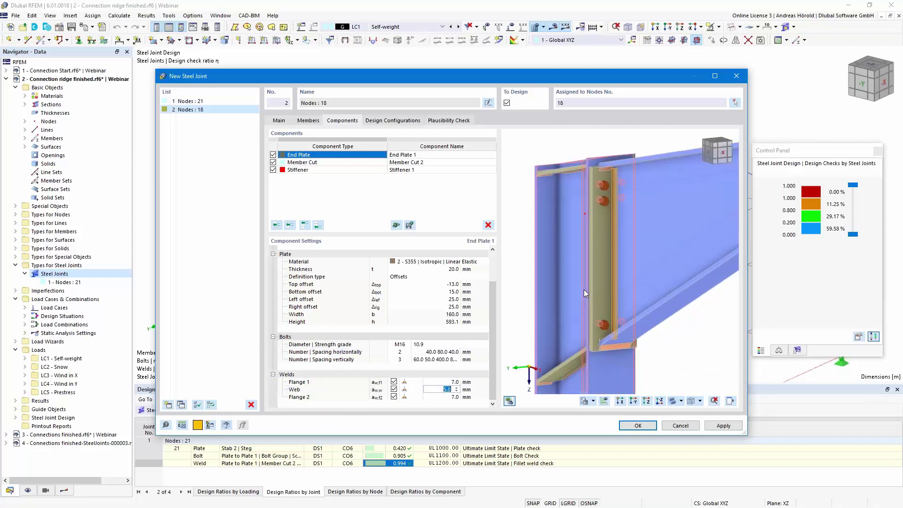
# Step: Set the offset of the member cut on Member 1 to 0 mm
pyautogui.click(339, 164)
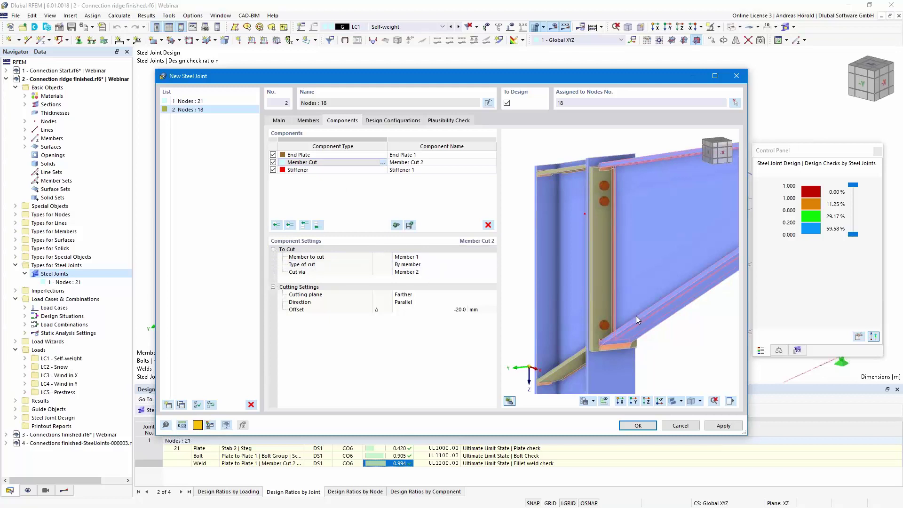
pyautogui.scroll(5, 636, 316)
pyautogui.scroll(-5, 665, 335)
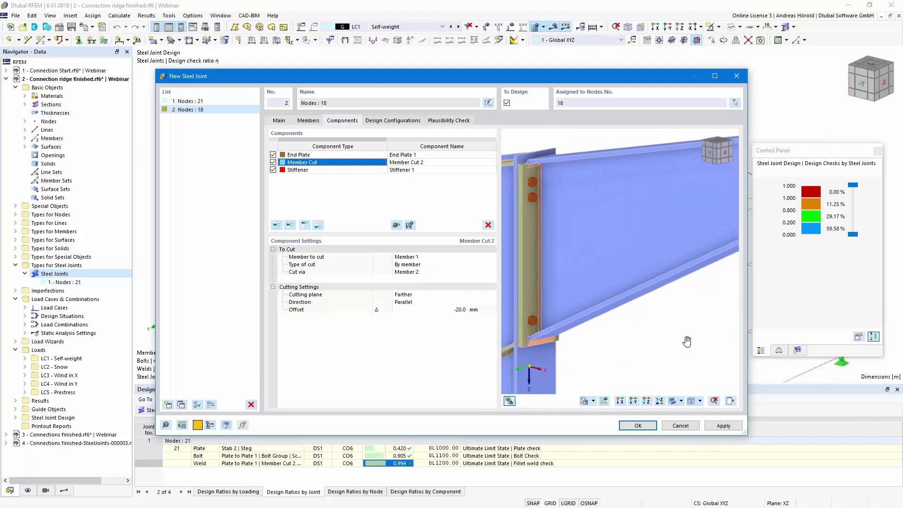
pyautogui.moveTo(630, 333); pyautogui.dragTo(654, 313, button='middle')
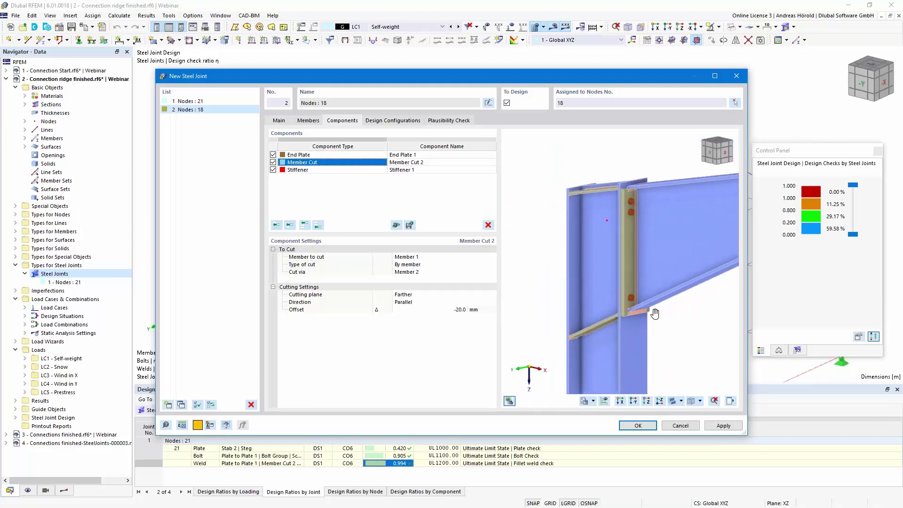
pyautogui.click(452, 309)
pyautogui.write('0')
pyautogui.scroll(5, 617, 198)
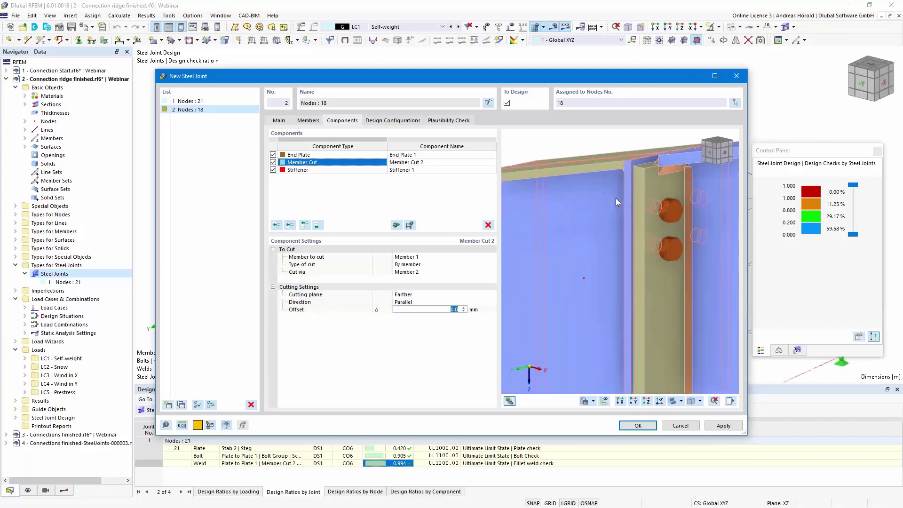
pyautogui.scroll(-4, 616, 199)
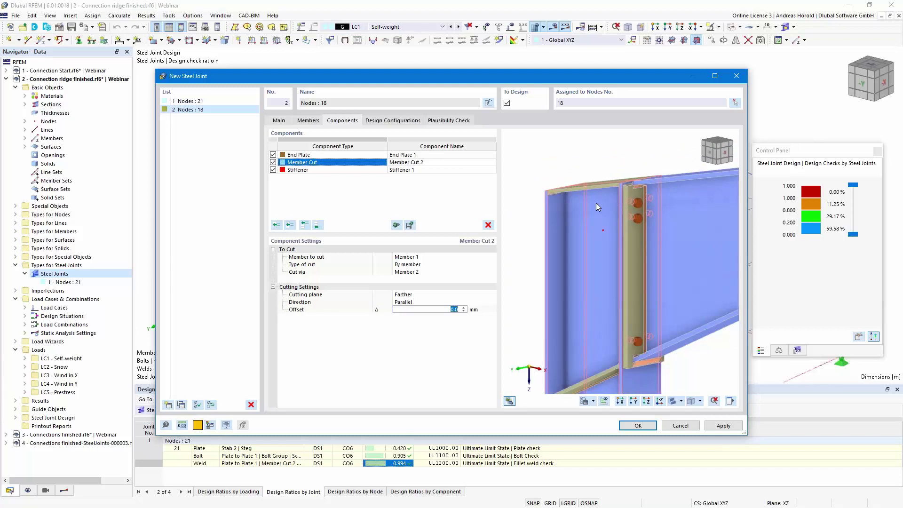
# Step: Change the existing stiffener's position to Upper and its weld size to 4 mm
pyautogui.click(315, 173)
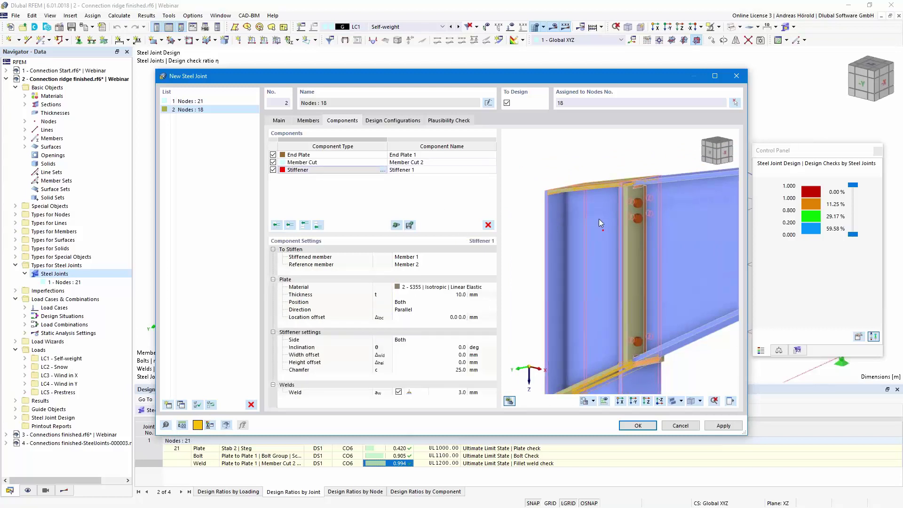
pyautogui.scroll(-2, 600, 220)
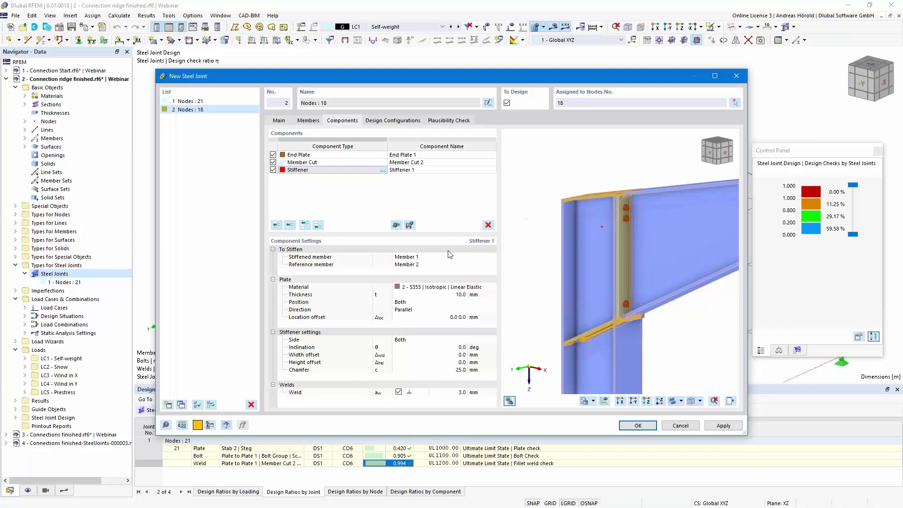
pyautogui.click(422, 303)
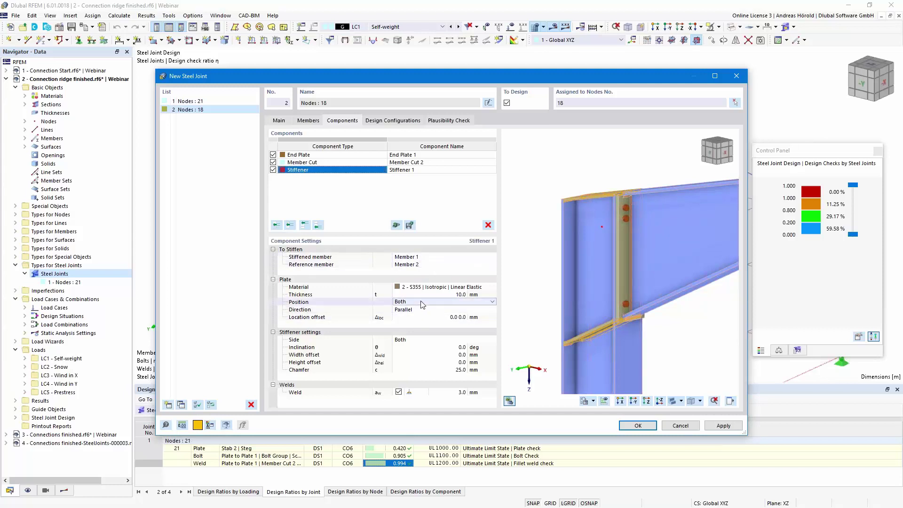
pyautogui.click(493, 302)
pyautogui.press('Escape')
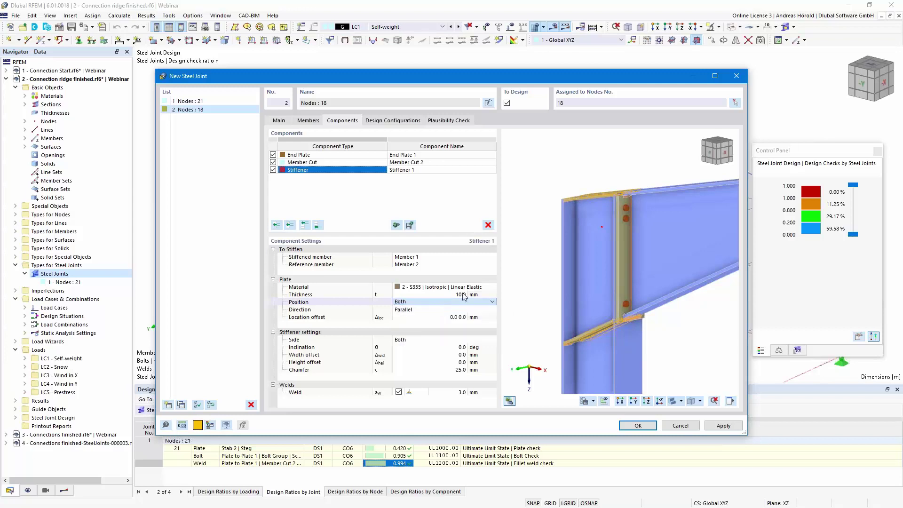
pyautogui.press('Up')
pyautogui.press('Up')
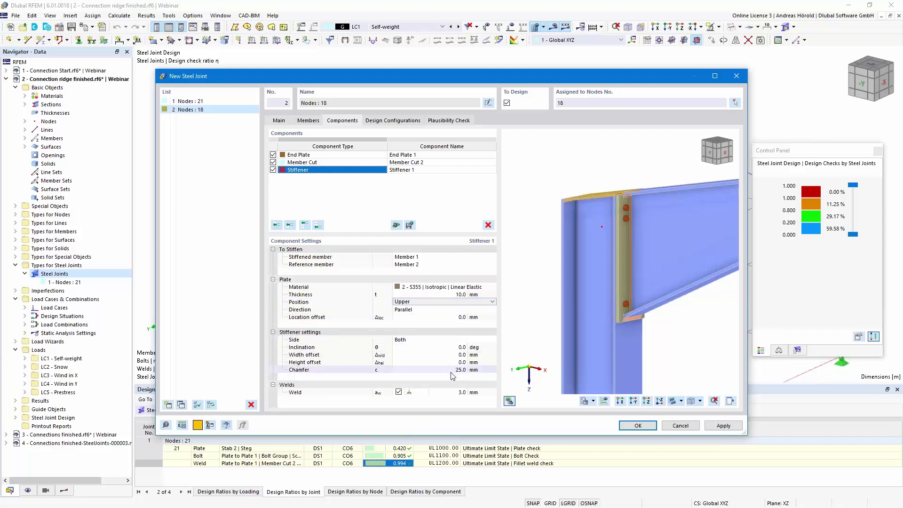
pyautogui.click(462, 394)
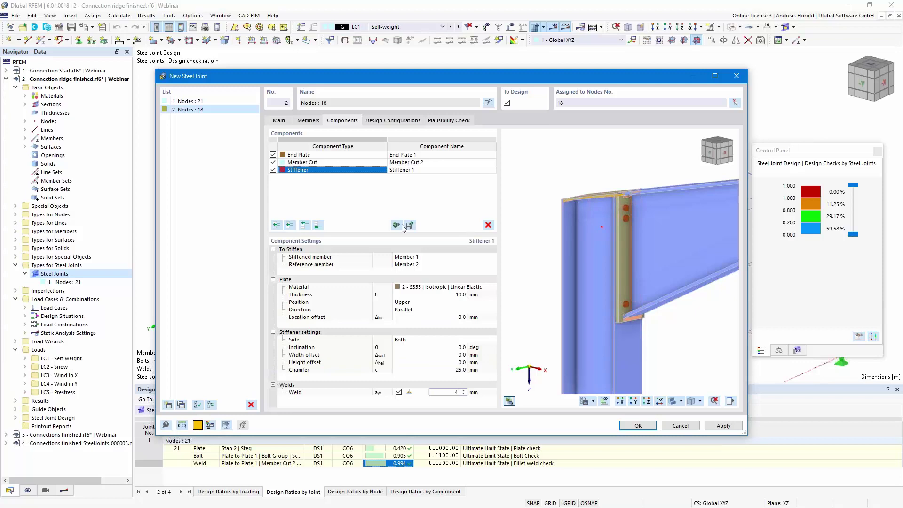
# Step: Add a second stiffener component that stiffens Member 1 with Member 2 as the reference member
pyautogui.click(318, 226)
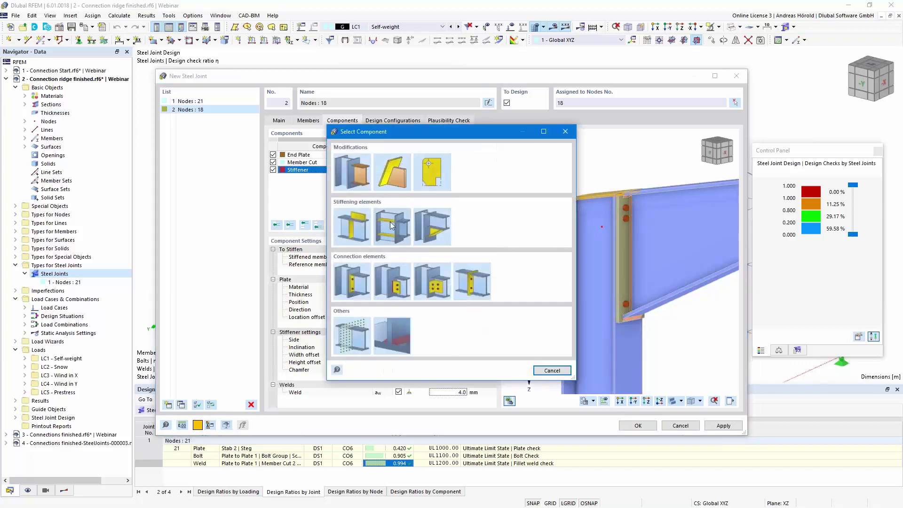
pyautogui.click(391, 227)
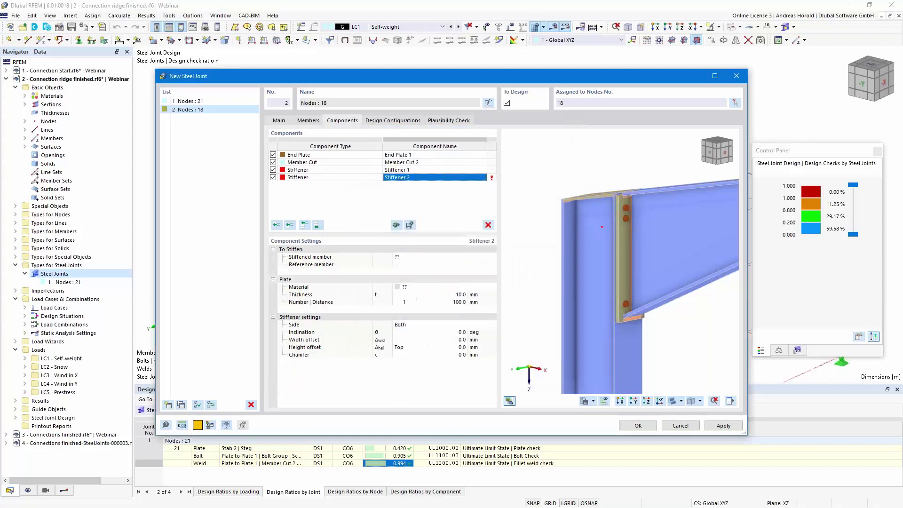
pyautogui.click(413, 258)
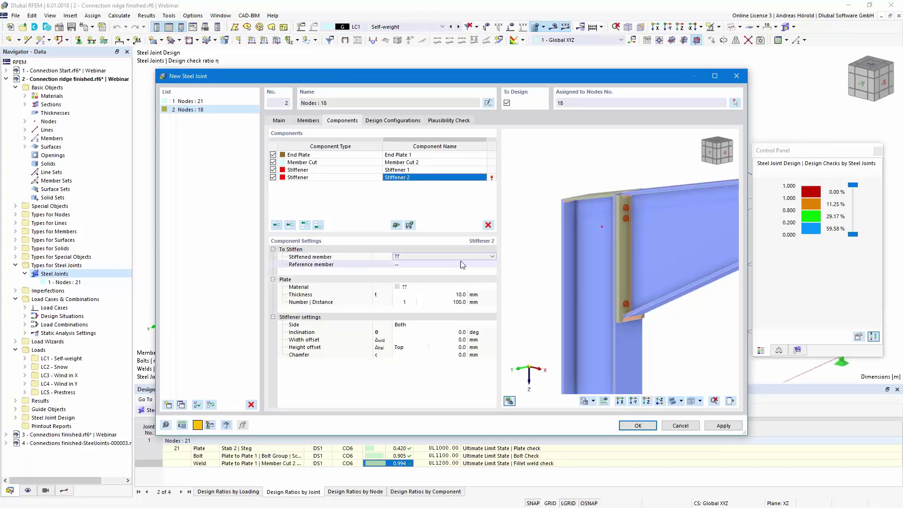
pyautogui.click(493, 257)
pyautogui.click(463, 274)
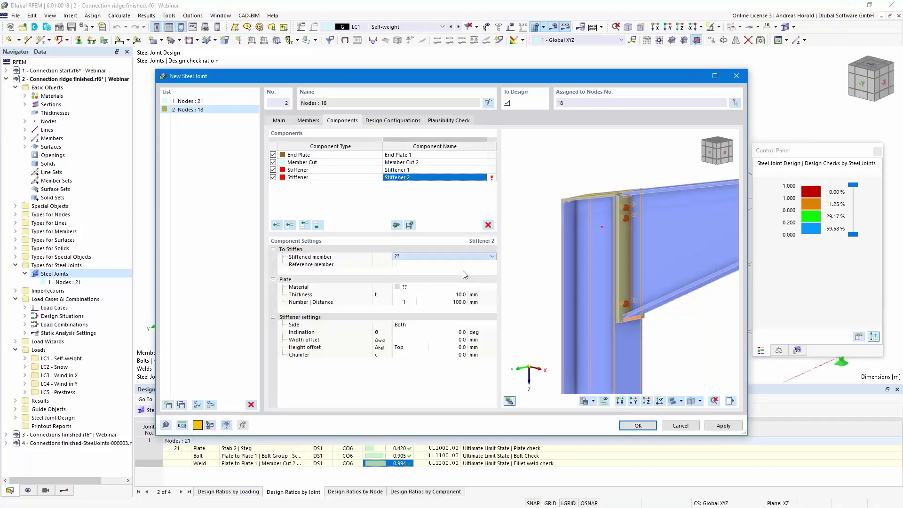
pyautogui.click(447, 267)
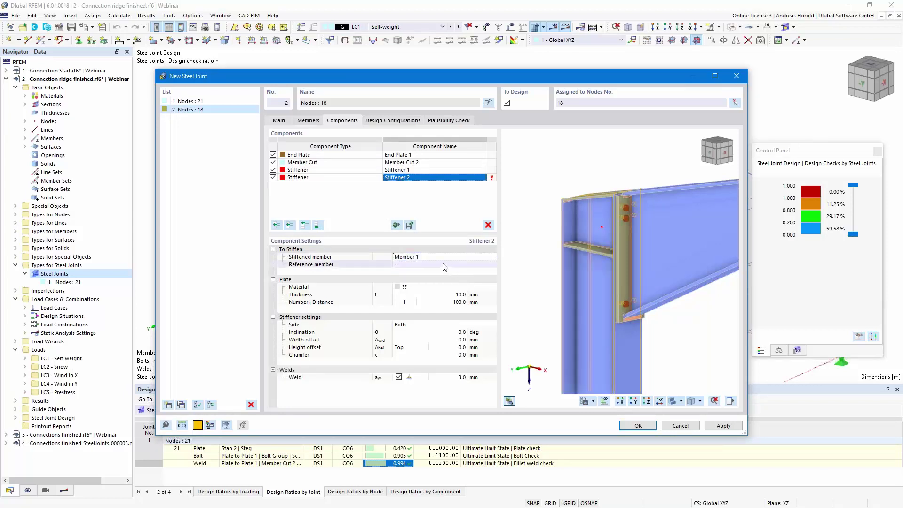
pyautogui.click(446, 266)
pyautogui.click(447, 275)
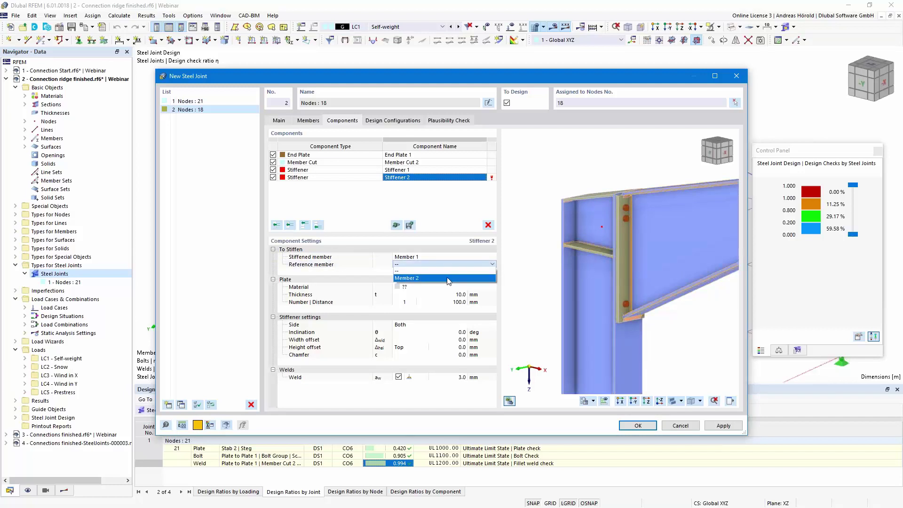
pyautogui.press('Down')
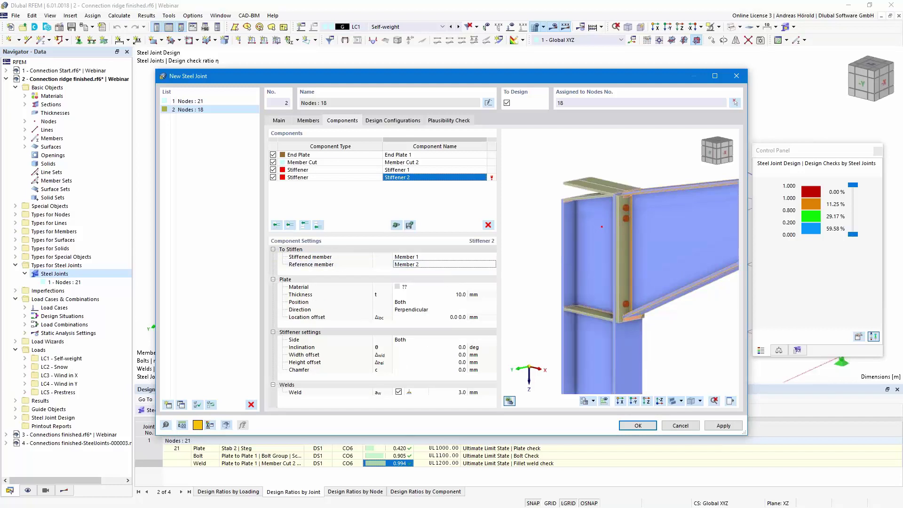
# Step: Assign the material 2 - S355 to the second stiffener and set its position to Lower
pyautogui.click(439, 288)
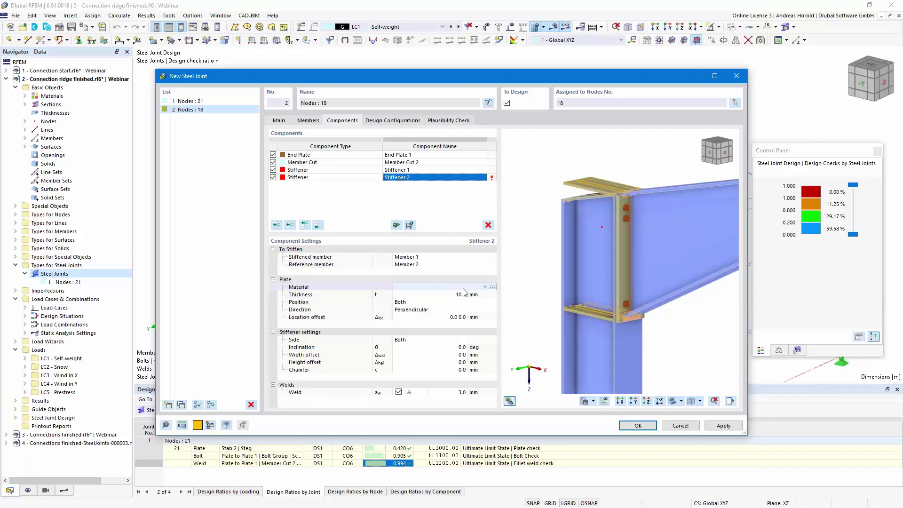
pyautogui.click(485, 287)
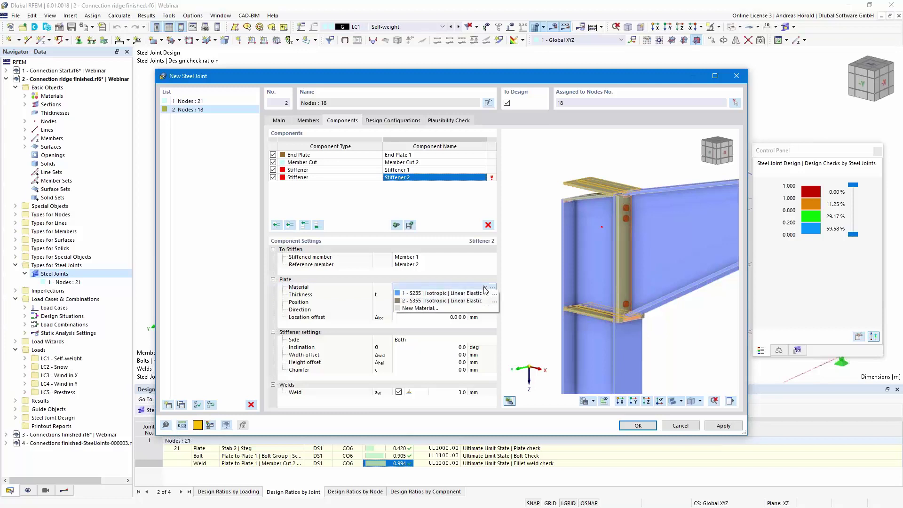
pyautogui.click(462, 300)
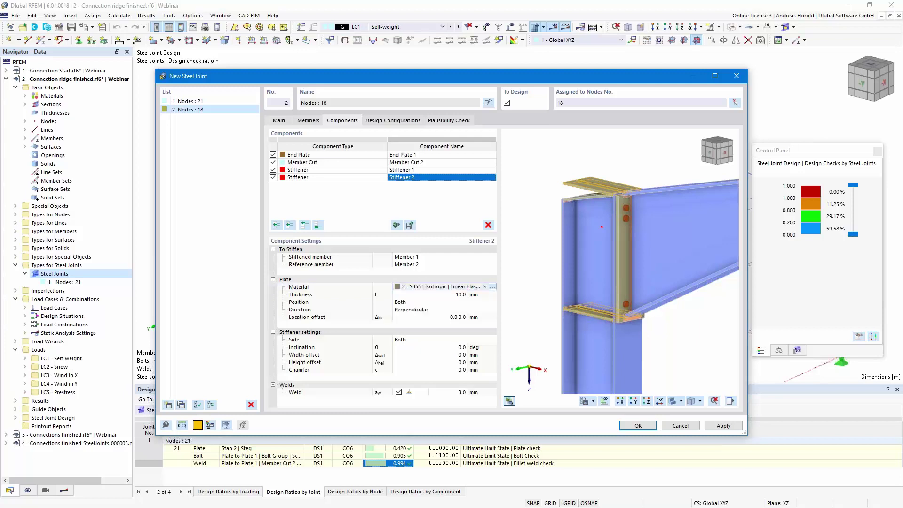
pyautogui.click(458, 302)
pyautogui.click(491, 302)
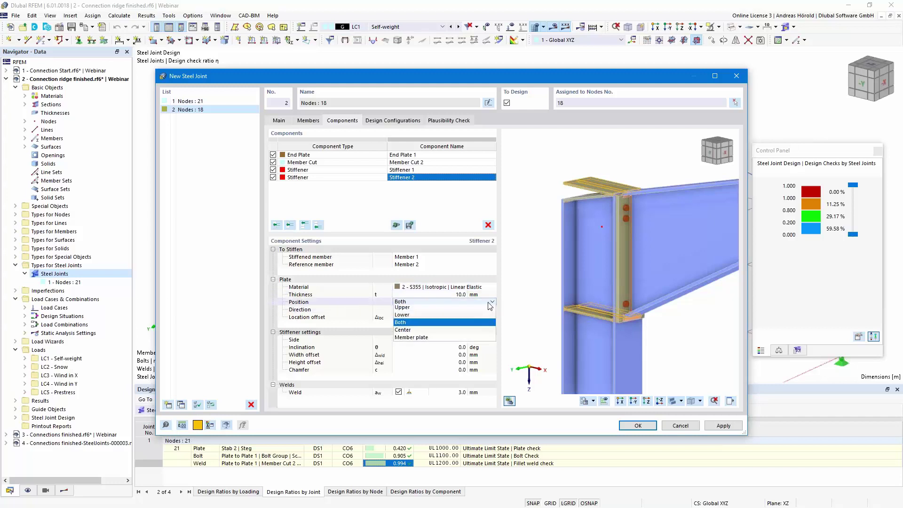
pyautogui.click(437, 316)
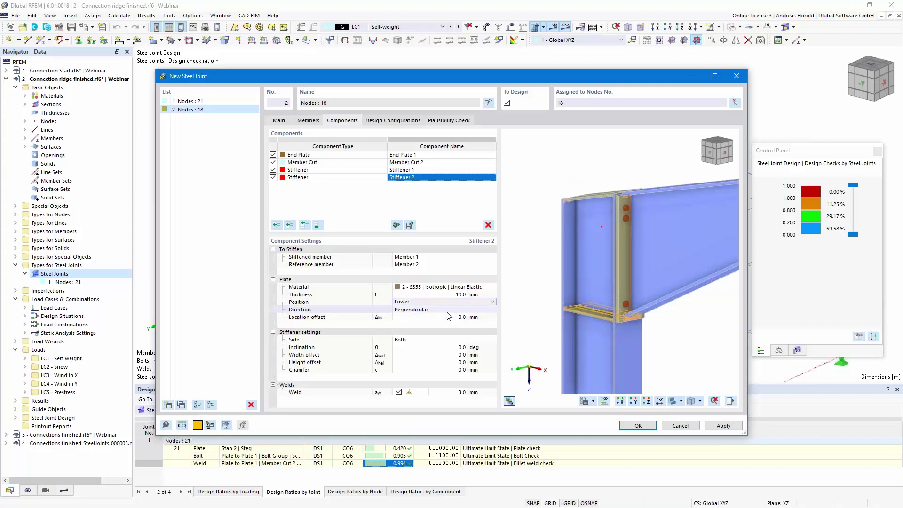
# Step: Inspect the joint at node 18 from the side and review its design configuration and plausibility check
pyautogui.moveTo(615, 336); pyautogui.dragTo(586, 378, button='middle')
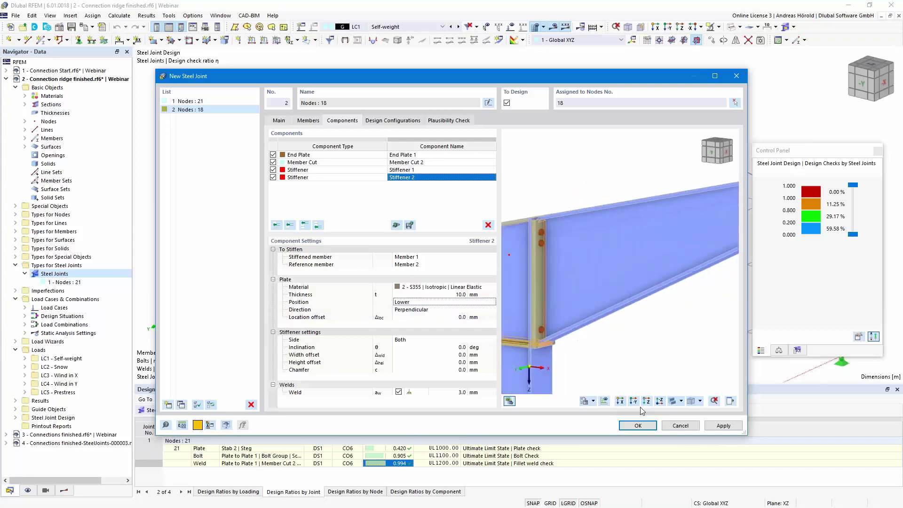
pyautogui.click(634, 401)
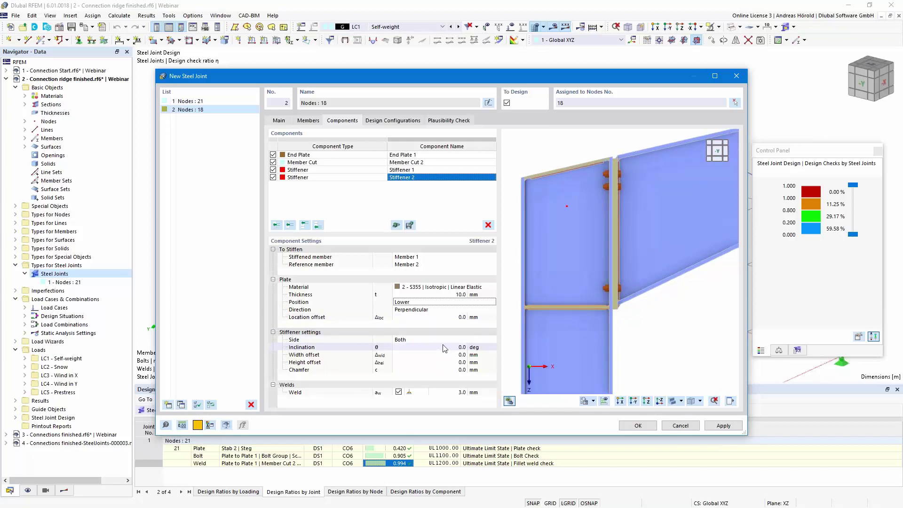
pyautogui.scroll(-2, 591, 321)
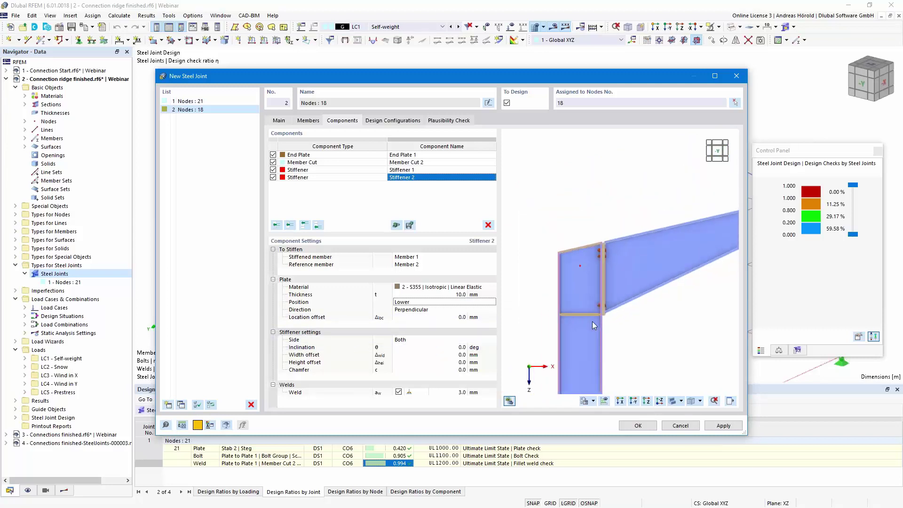
pyautogui.click(381, 122)
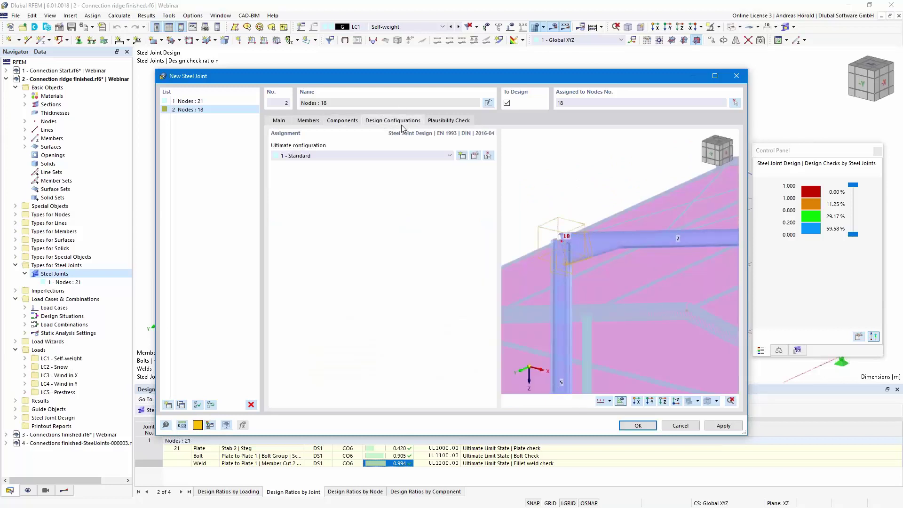
pyautogui.click(444, 121)
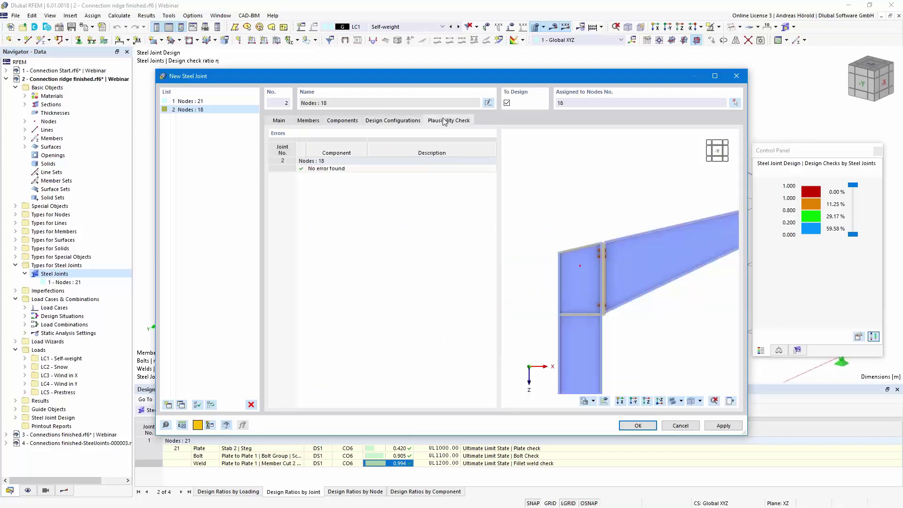
pyautogui.scroll(1, 600, 304)
pyautogui.scroll(-2, 600, 303)
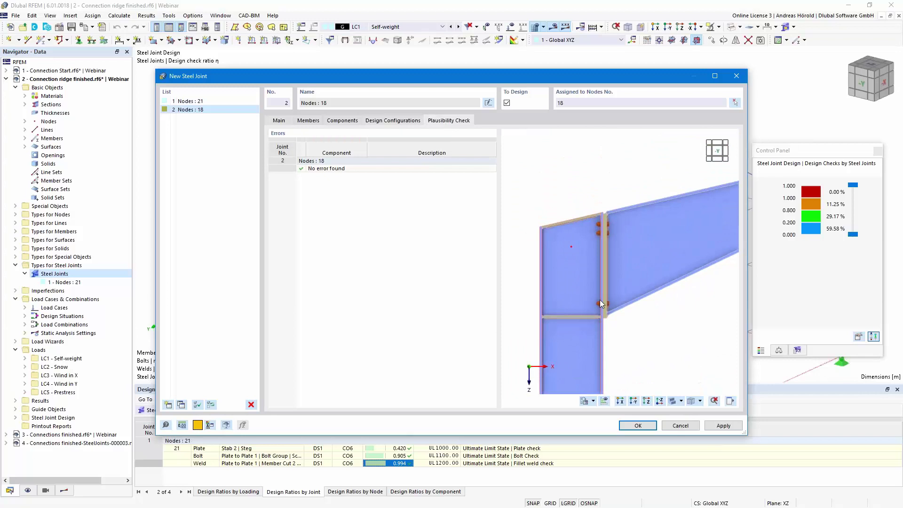
pyautogui.scroll(1, 599, 302)
pyautogui.scroll(-1, 600, 300)
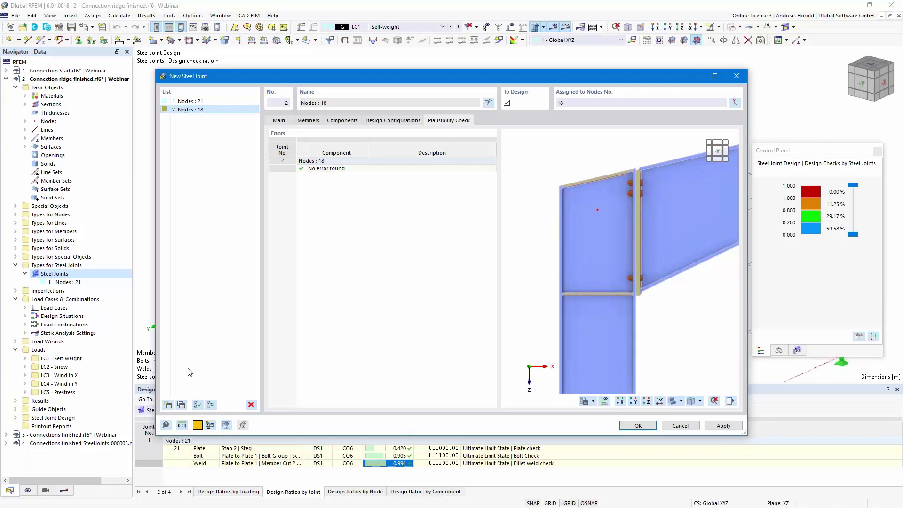
# Step: Create a third steel joint and select node 20 at the frame corner for it
pyautogui.click(168, 404)
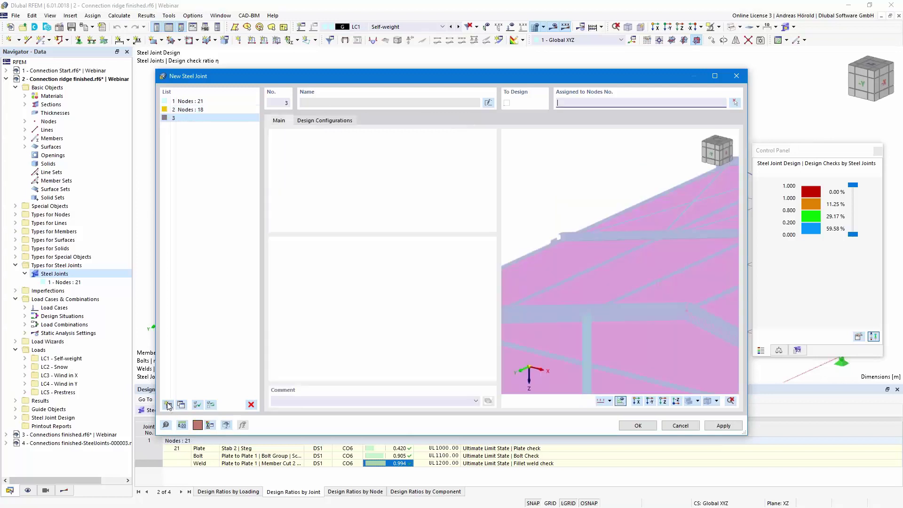
pyautogui.click(735, 103)
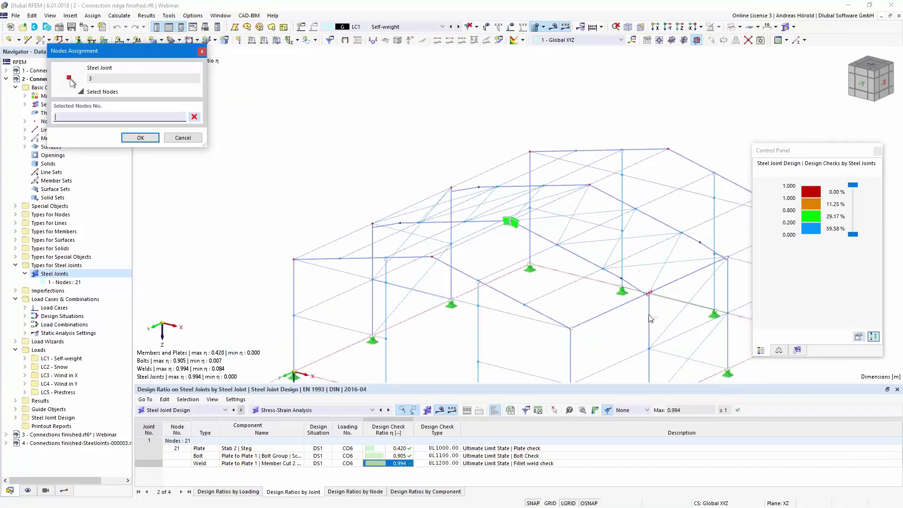
pyautogui.scroll(5, 655, 332)
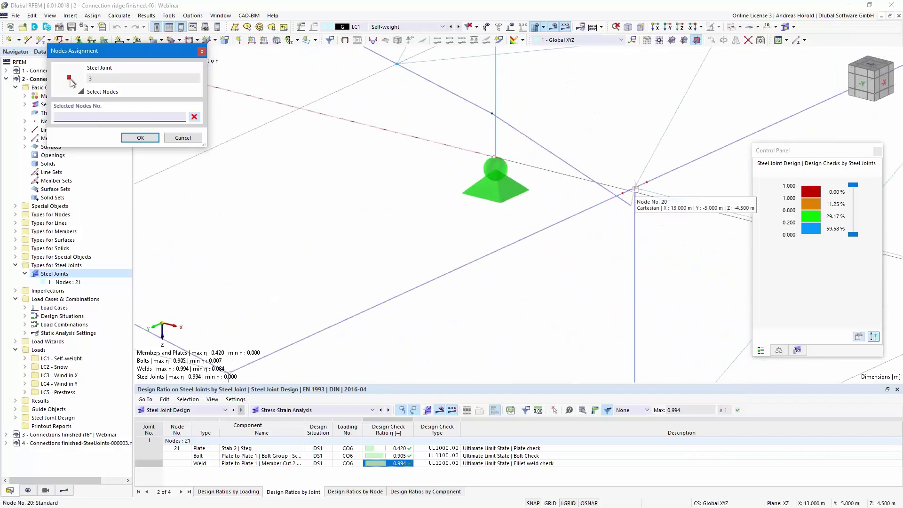
pyautogui.click(634, 188)
pyautogui.scroll(3, 640, 188)
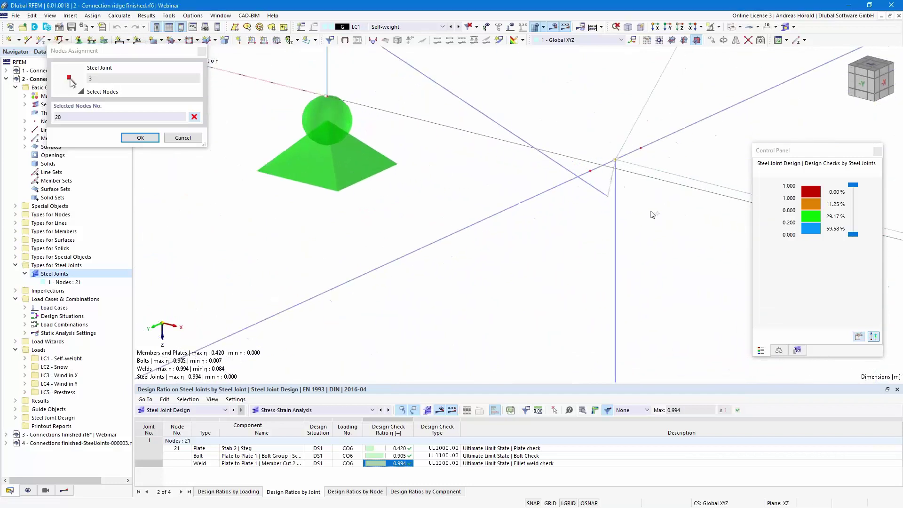
# Step: Switch the model display to Solid Model and confirm the selected node for the third steel joint
pyautogui.moveTo(640, 188); pyautogui.dragTo(621, 306, button='middle')
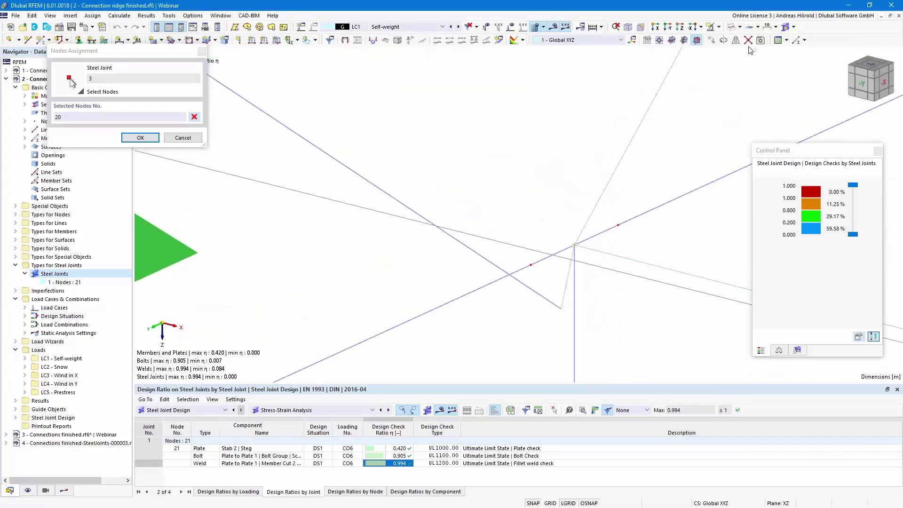
pyautogui.click(740, 29)
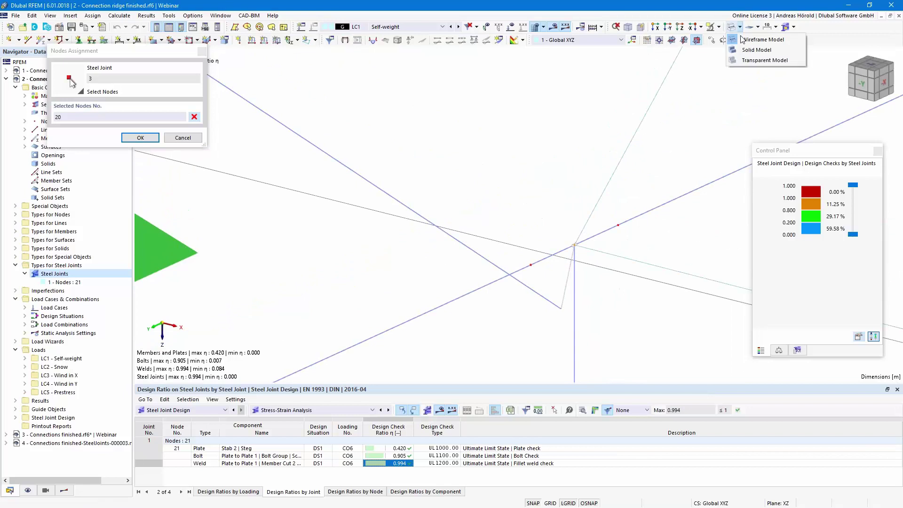
pyautogui.click(733, 60)
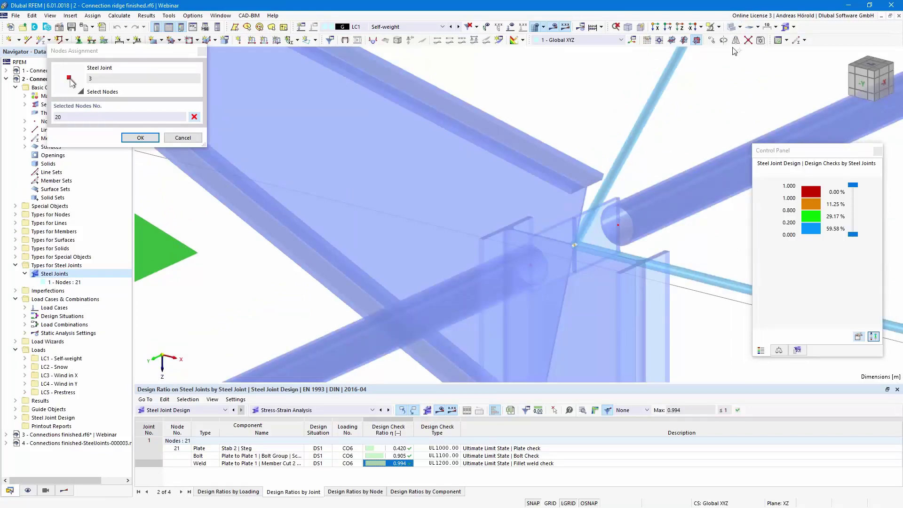
pyautogui.click(741, 27)
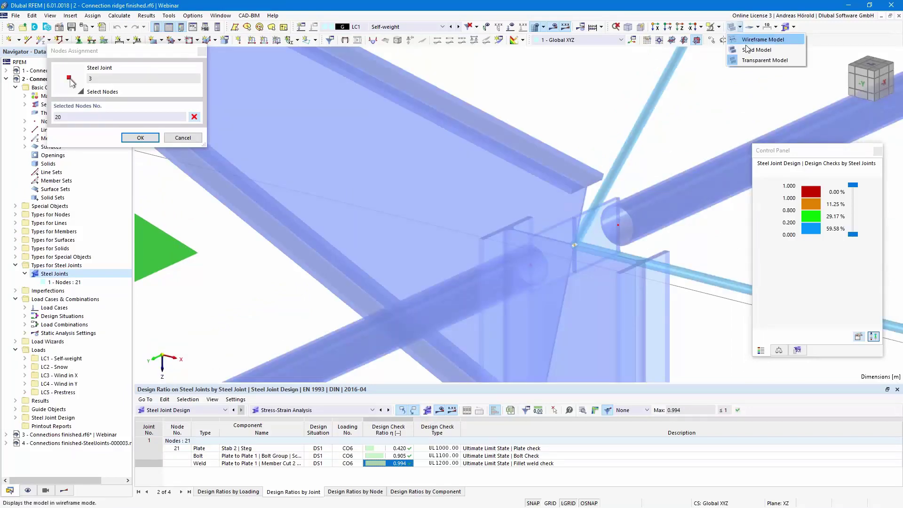
pyautogui.click(748, 50)
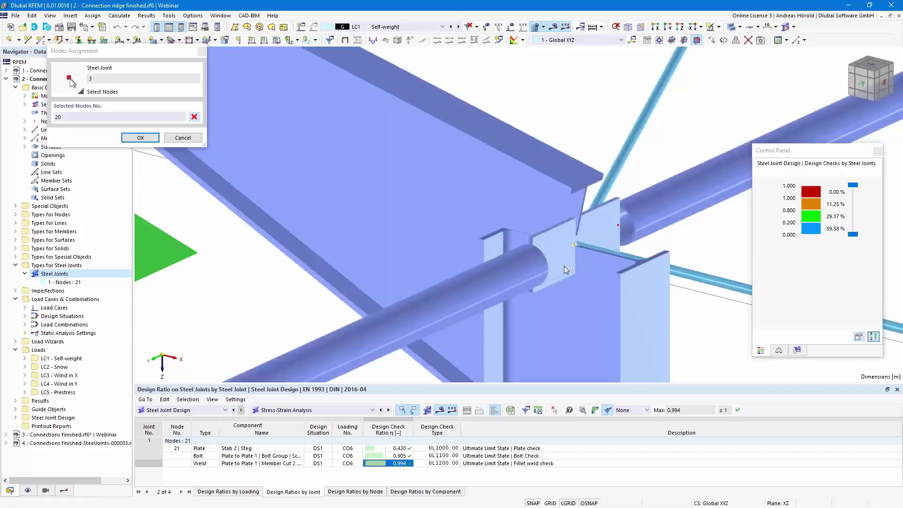
pyautogui.scroll(-5, 555, 261)
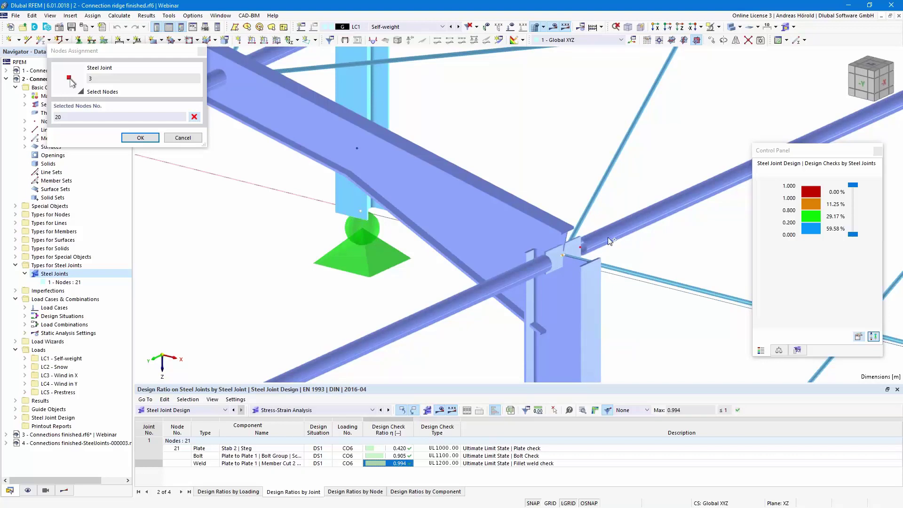
pyautogui.scroll(4, 607, 237)
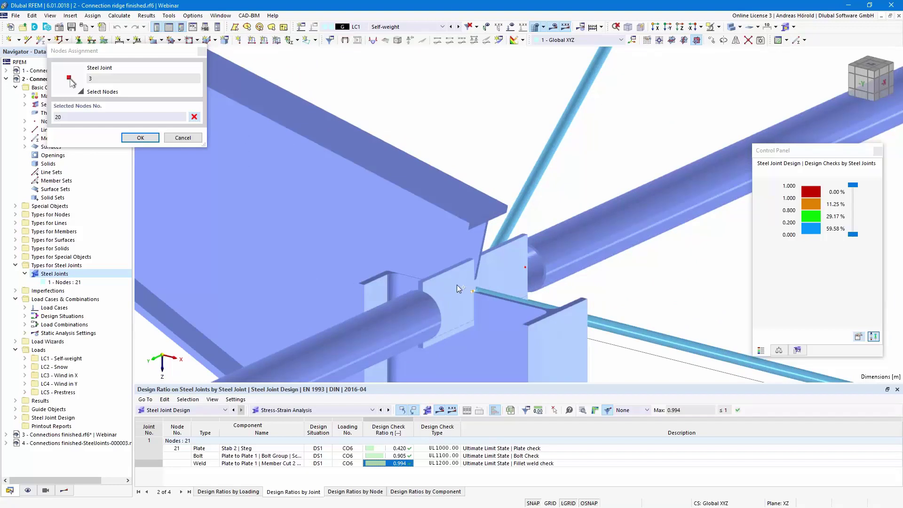
pyautogui.scroll(-4, 459, 284)
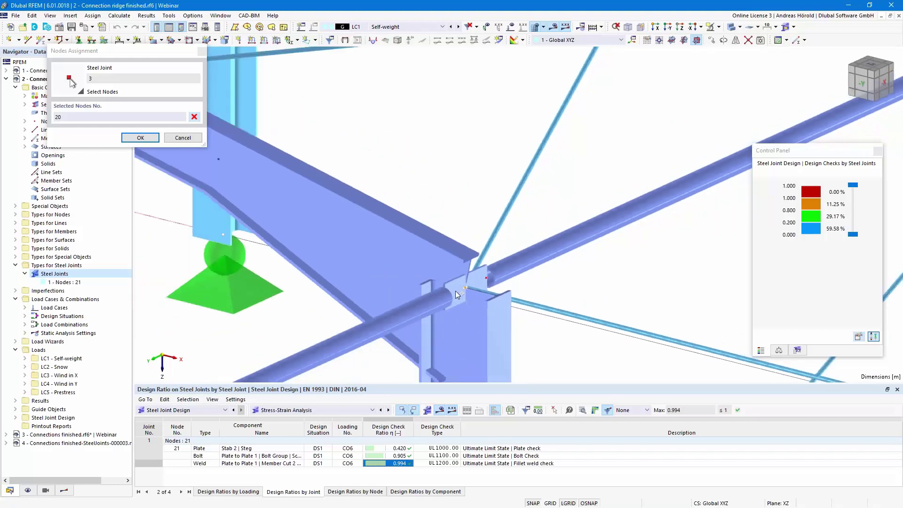
pyautogui.scroll(-3, 460, 293)
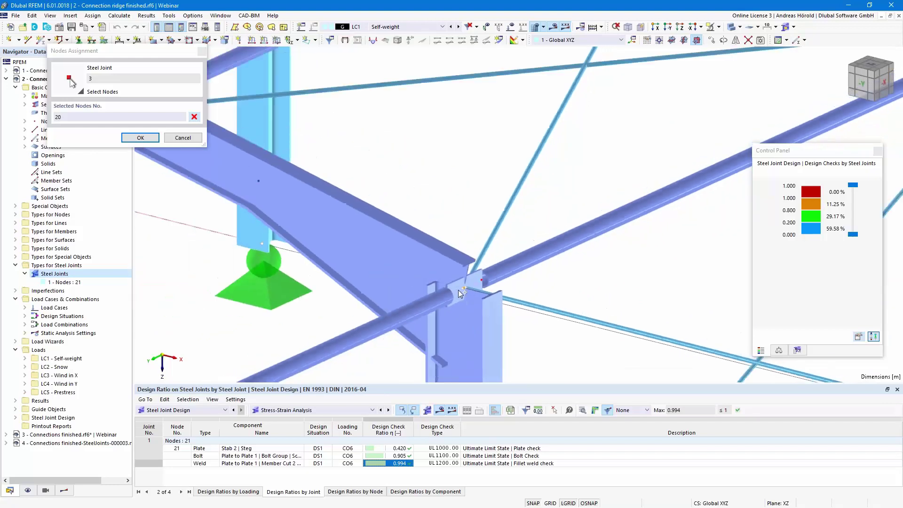
pyautogui.click(141, 137)
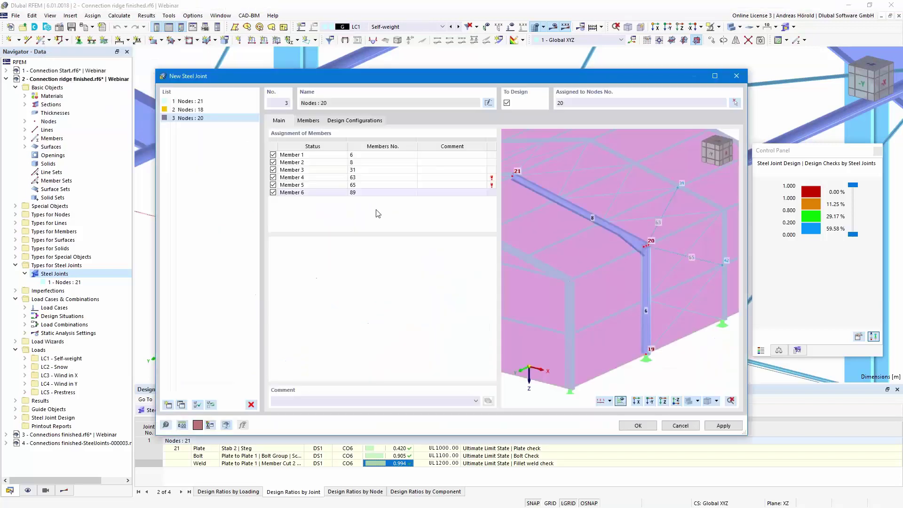
# Step: Exclude Member 4 and Member 5 from the joint at node 20
pyautogui.click(273, 178)
pyautogui.click(273, 184)
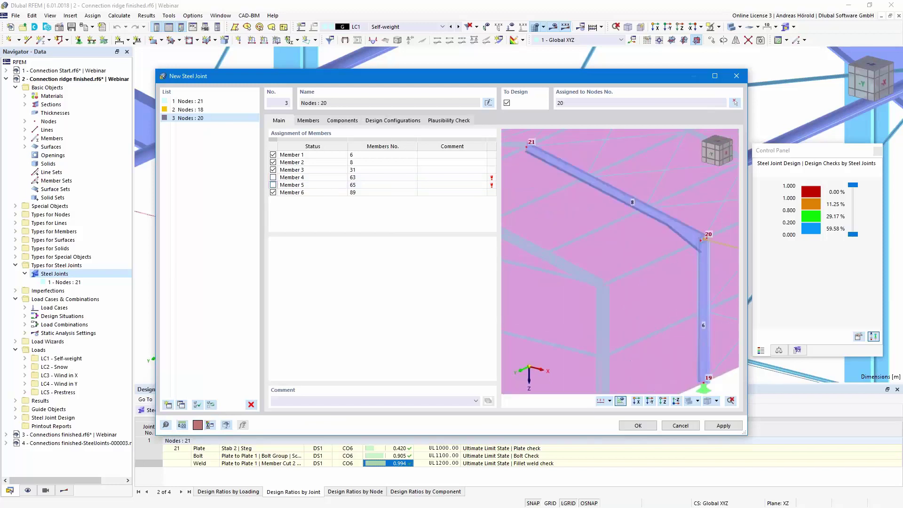
pyautogui.scroll(6, 698, 261)
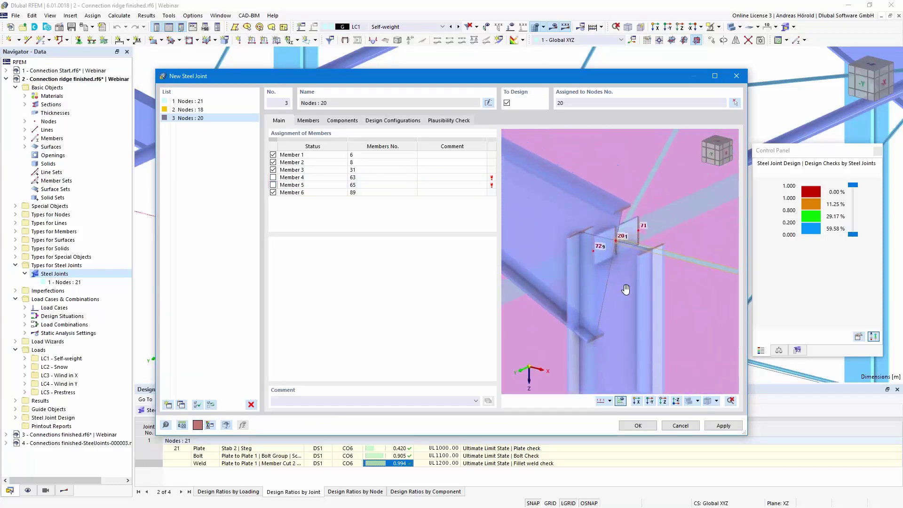
pyautogui.click(307, 122)
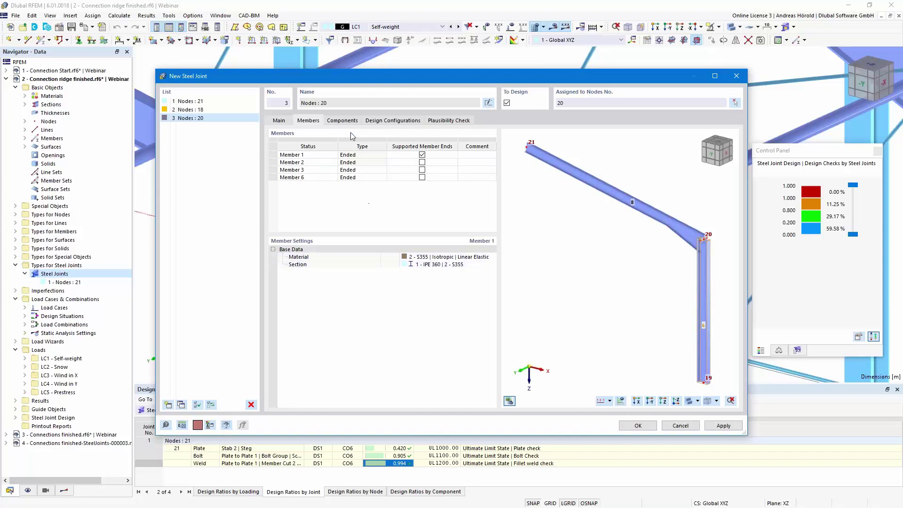
# Step: Apply the user-defined Beam to Column template "Frame Joint 6 M16, Plate 20, Haunch" to the joint at node 20
pyautogui.click(342, 121)
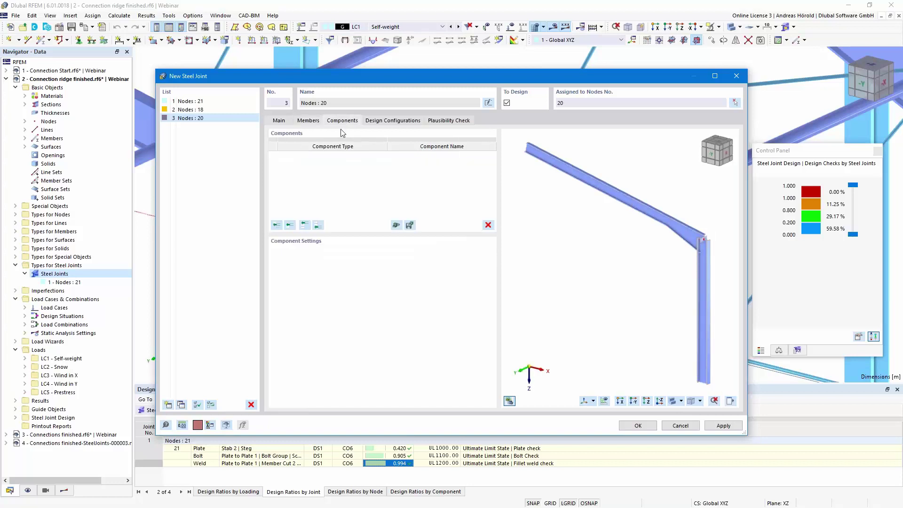
pyautogui.scroll(5, 627, 244)
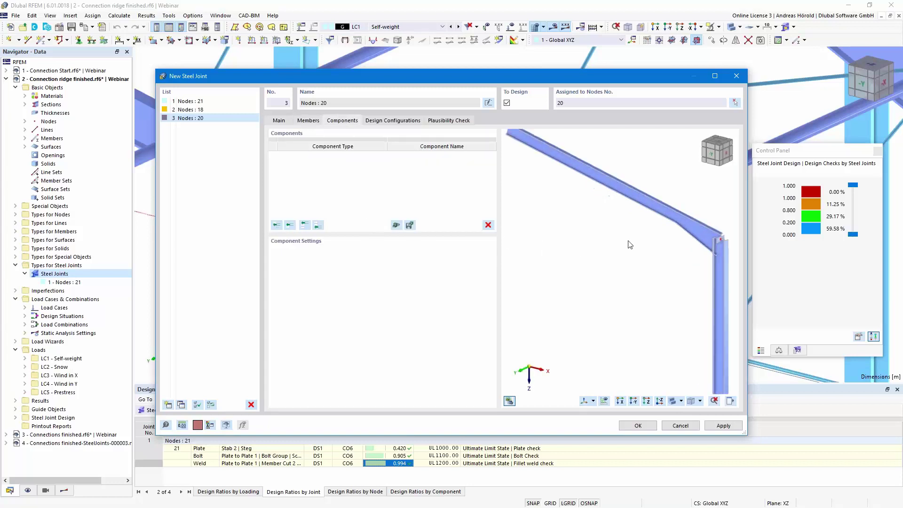
pyautogui.moveTo(629, 285); pyautogui.dragTo(620, 338, button='middle')
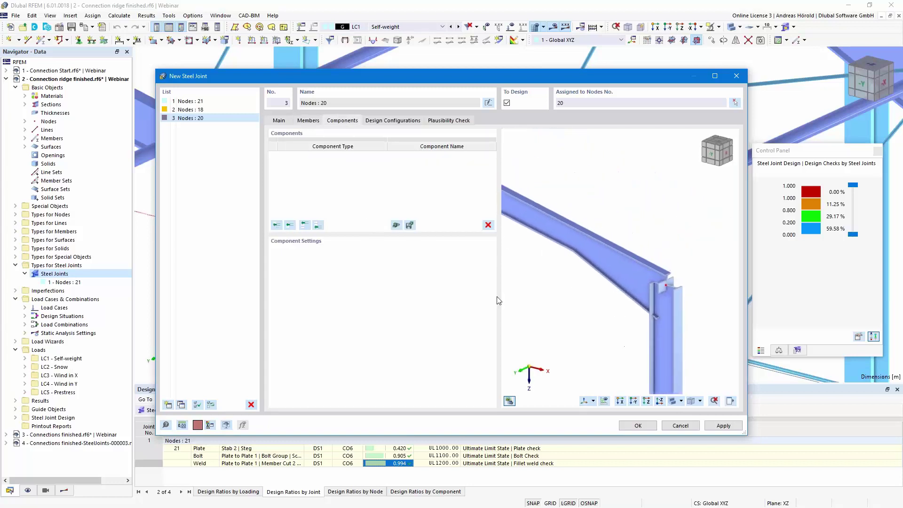
pyautogui.click(396, 226)
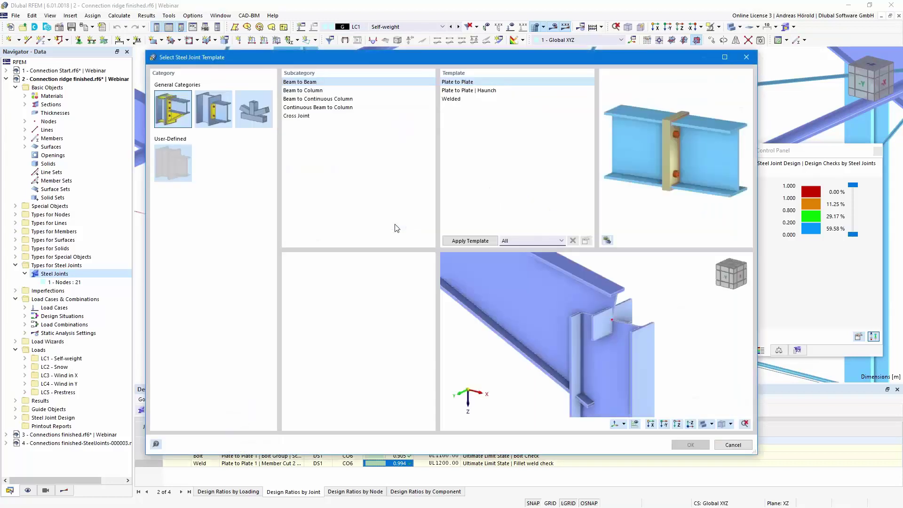
pyautogui.click(172, 159)
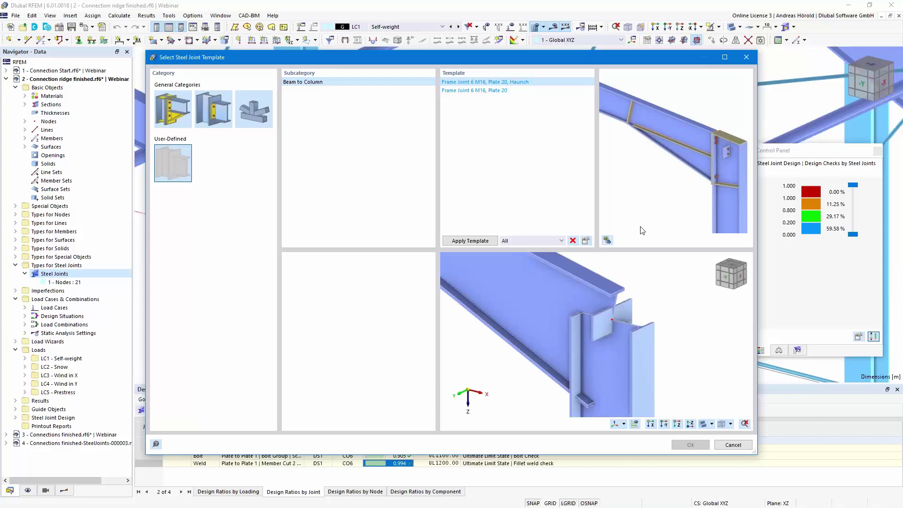
pyautogui.click(470, 242)
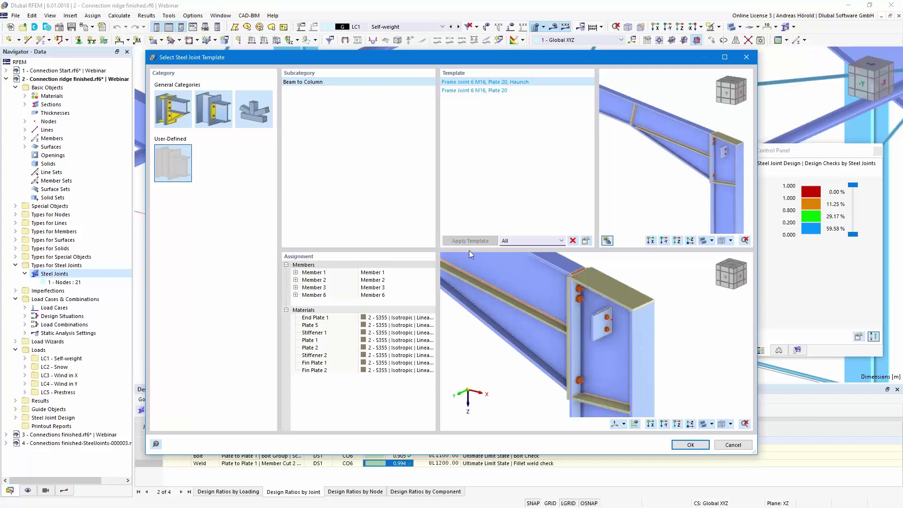
pyautogui.click(692, 445)
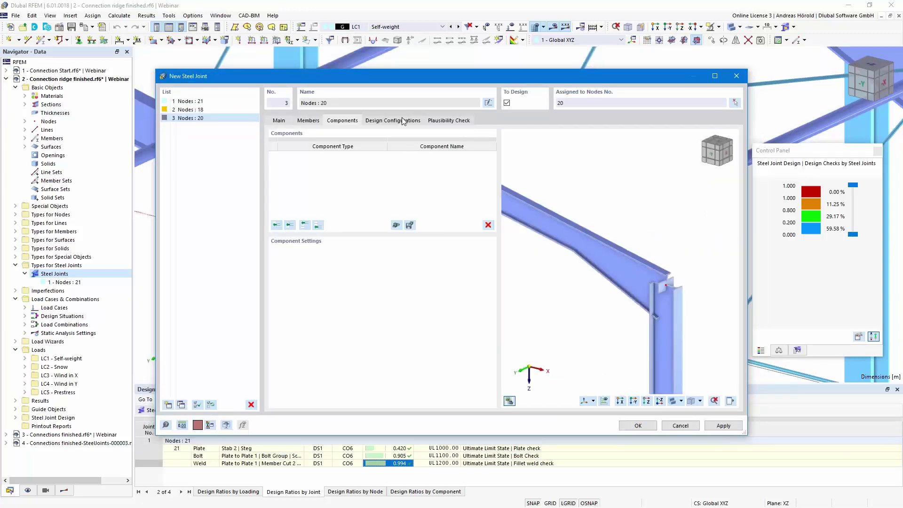
# Step: Review the design configuration, component list and plausibility check of the joint at node 20
pyautogui.click(392, 120)
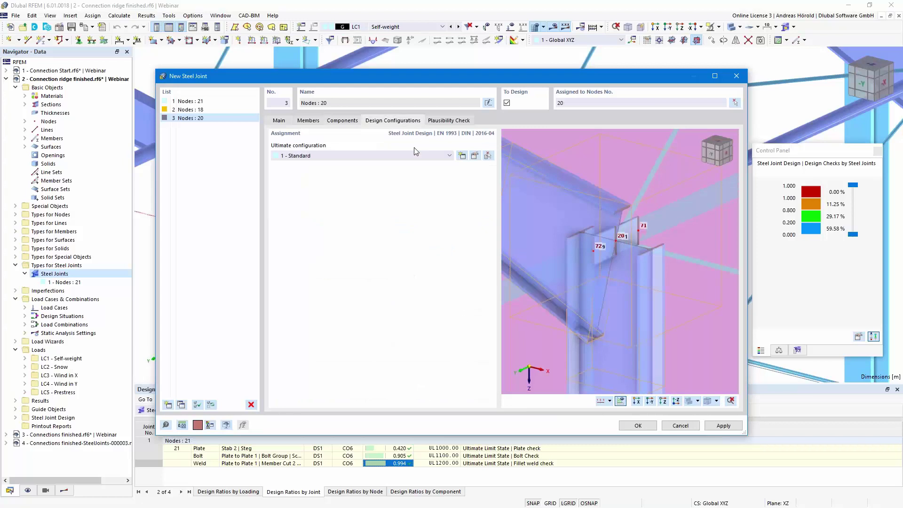
pyautogui.click(340, 122)
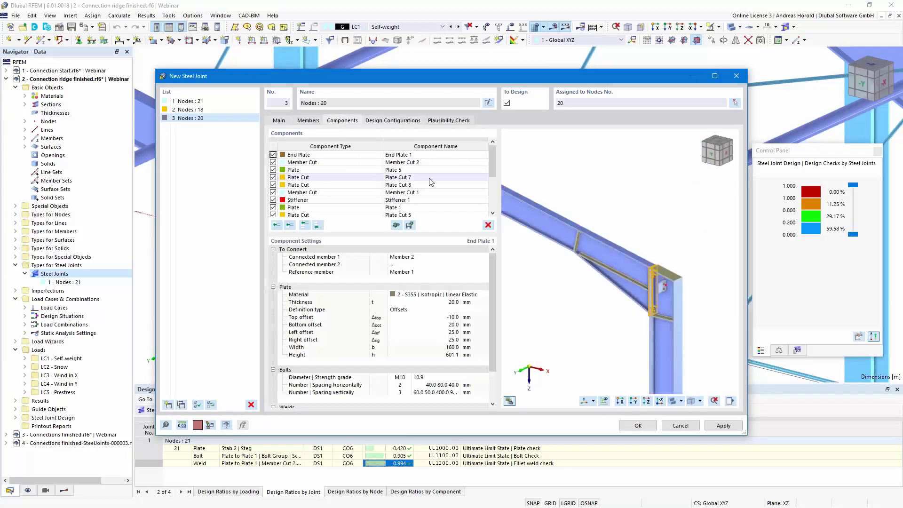
pyautogui.scroll(-1, 430, 182)
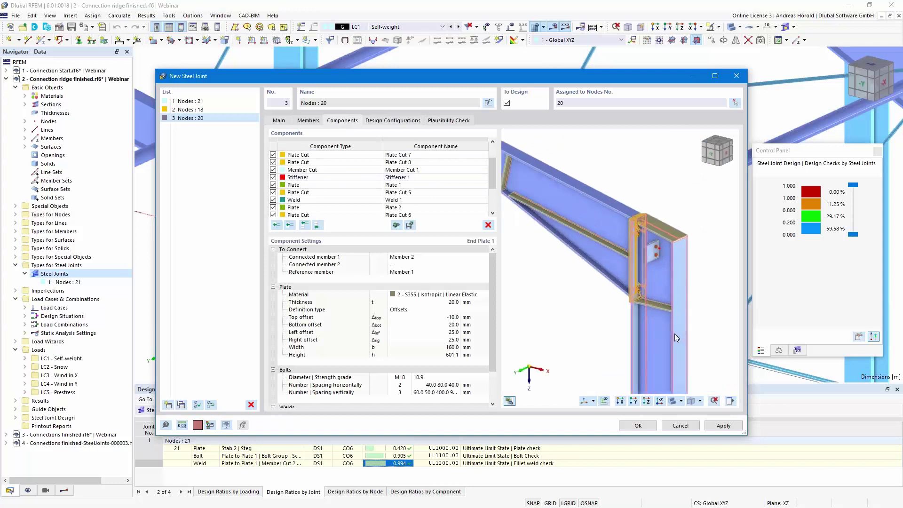
pyautogui.scroll(-1, 414, 189)
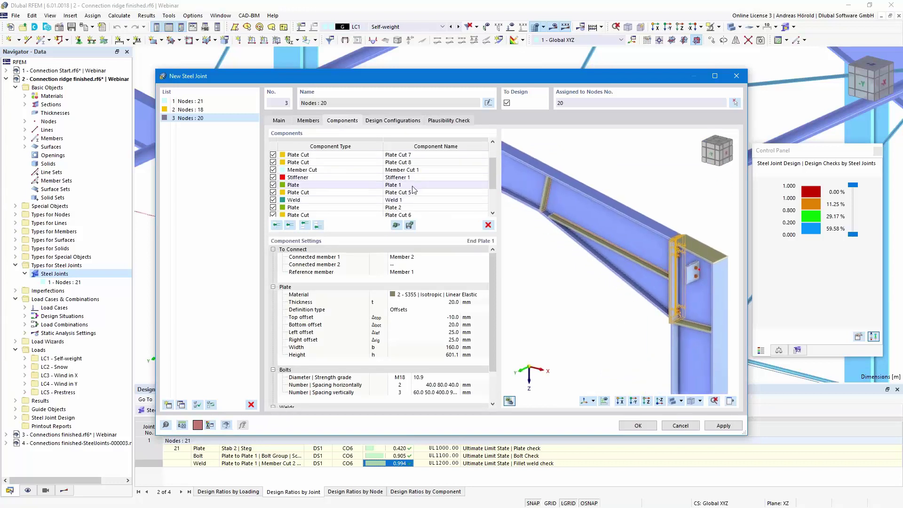
pyautogui.scroll(-1, 414, 193)
pyautogui.scroll(3, 414, 199)
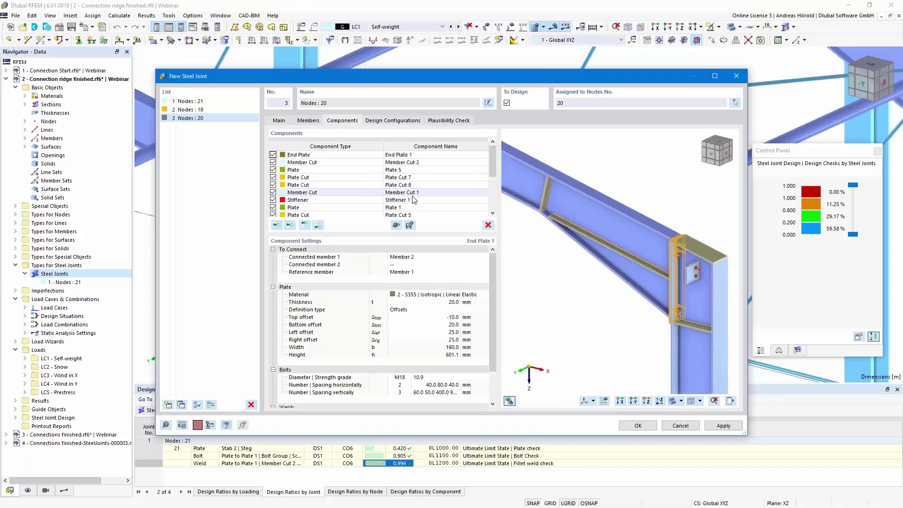
pyautogui.scroll(-3, 414, 199)
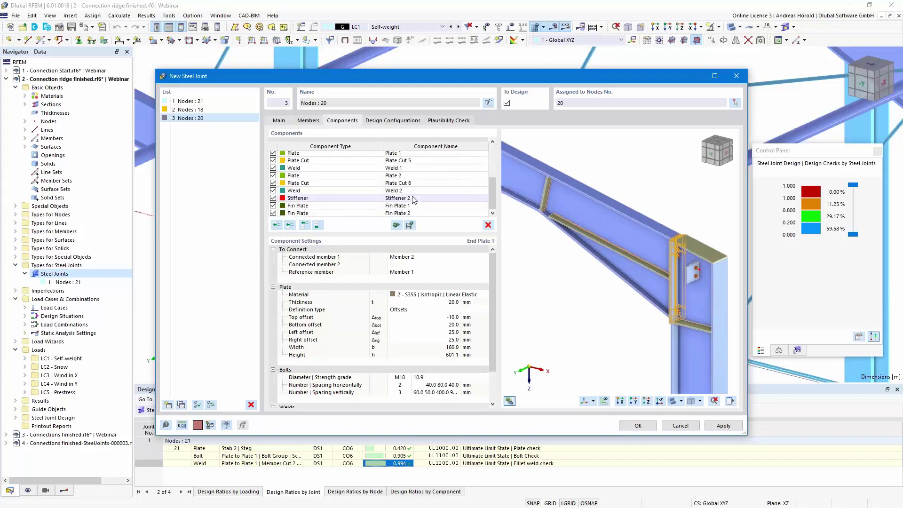
pyautogui.click(447, 121)
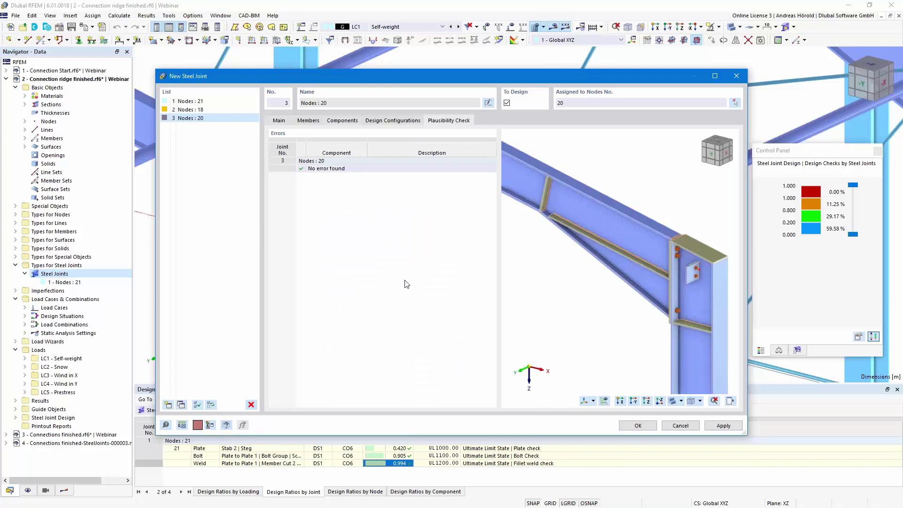
# Step: Accept the new steel joints and agree to delete the existing Steel Joint Design results
pyautogui.click(636, 427)
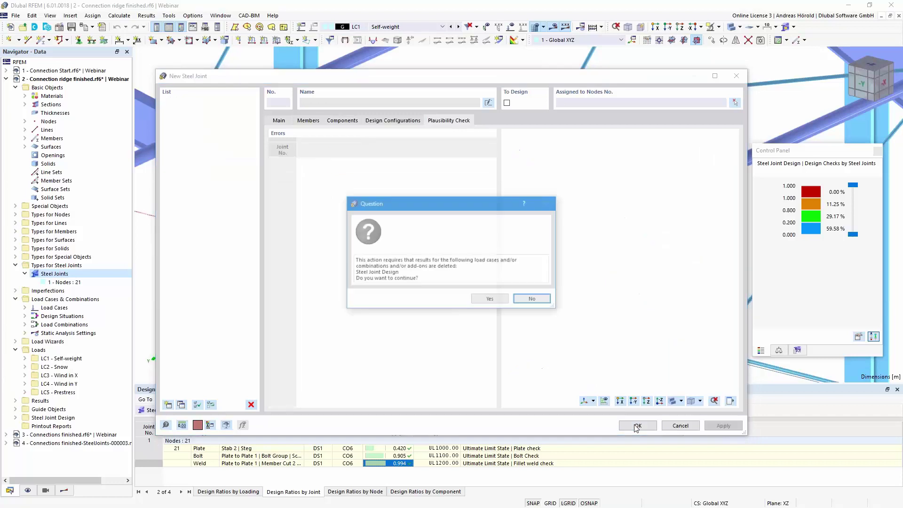
pyautogui.click(489, 300)
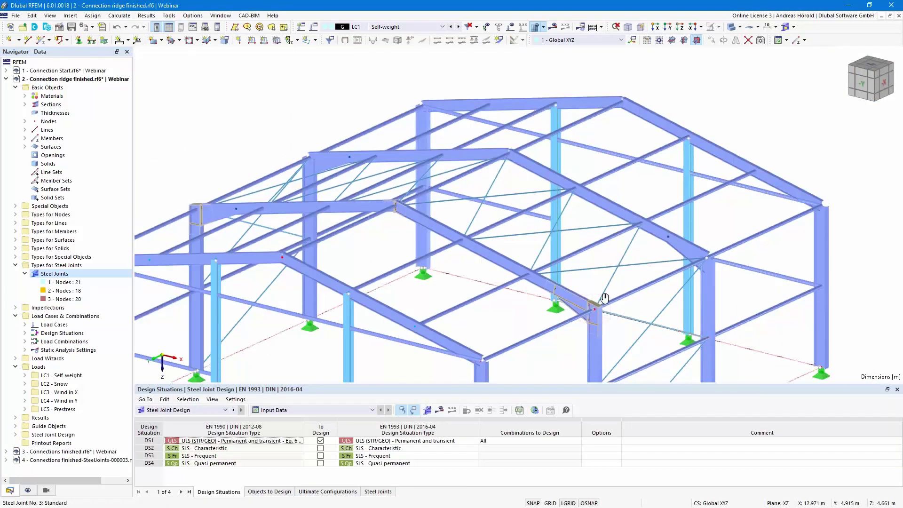
pyautogui.scroll(2, 678, 273)
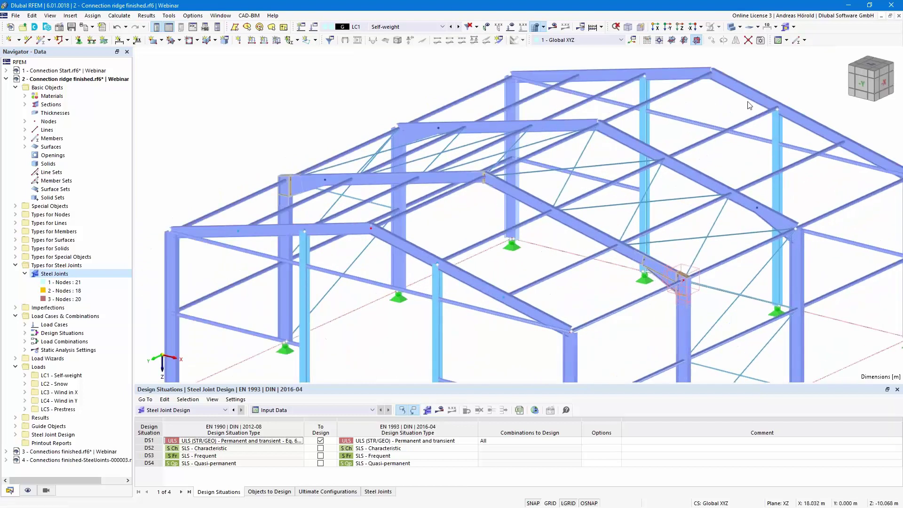
# Step: Switch to the open model "Connections finished.rf6"
pyautogui.click(785, 27)
pyautogui.click(221, 15)
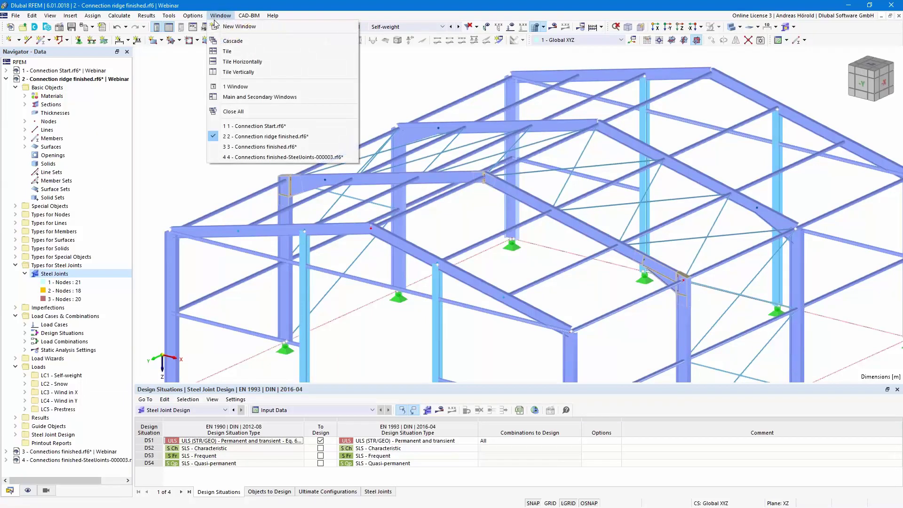
pyautogui.click(273, 149)
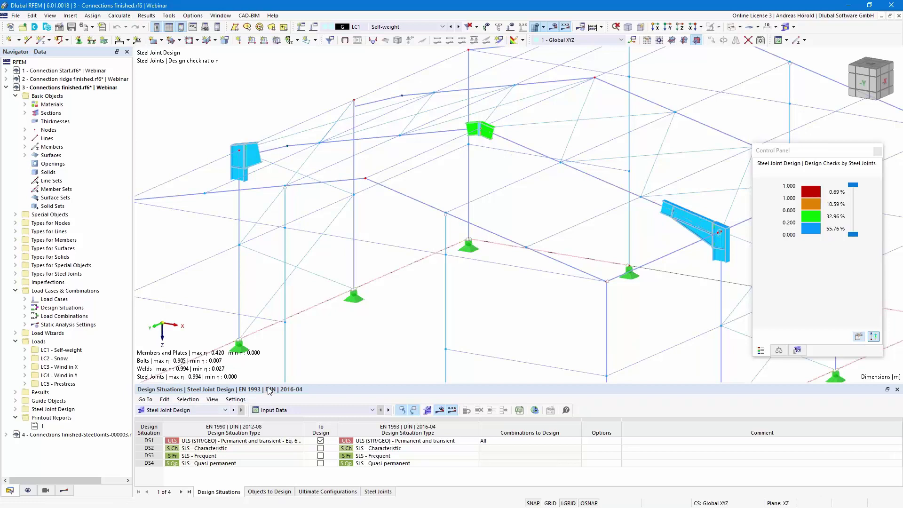
# Step: Display the Stress-Strain Analysis results of the Steel Joint Design and enlarge the results table
pyautogui.moveTo(270, 386); pyautogui.dragTo(269, 325)
pyautogui.click(307, 350)
pyautogui.click(306, 366)
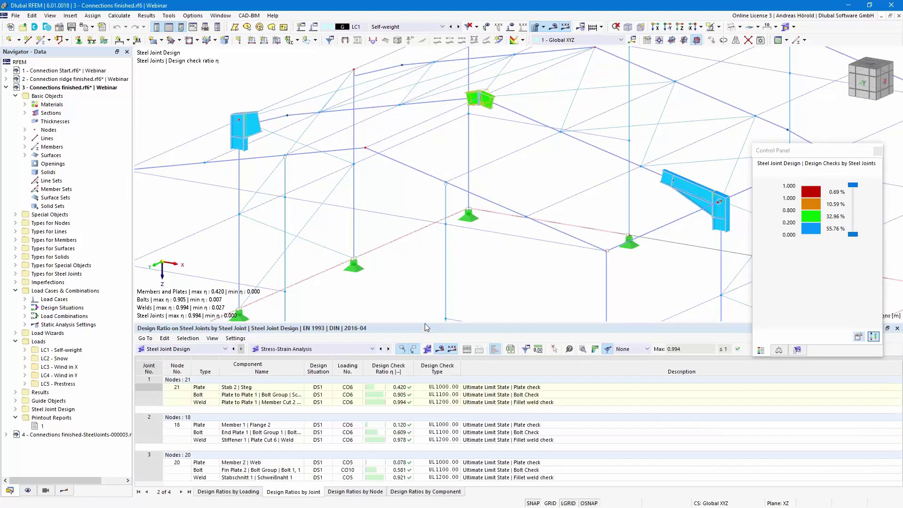
pyautogui.moveTo(425, 323); pyautogui.dragTo(424, 270)
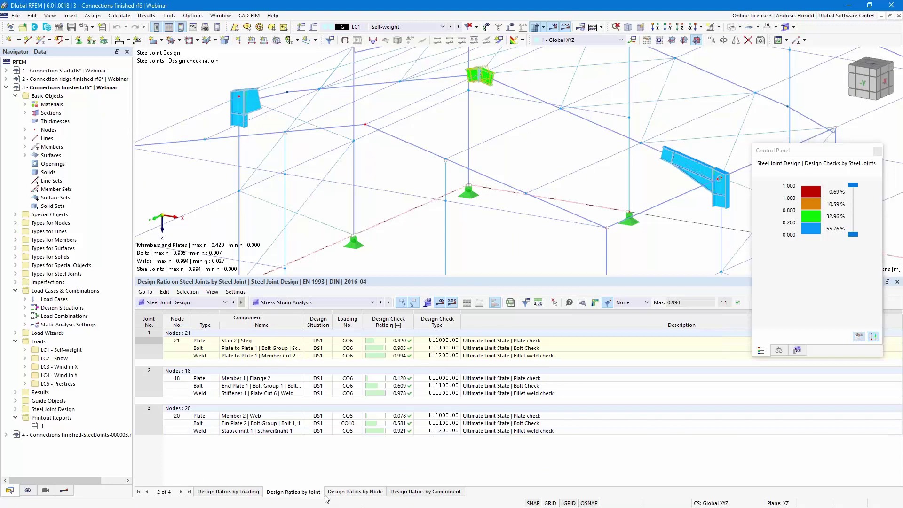
# Step: Review the steel joint design ratios by loading across all load combinations, and by node
pyautogui.click(217, 492)
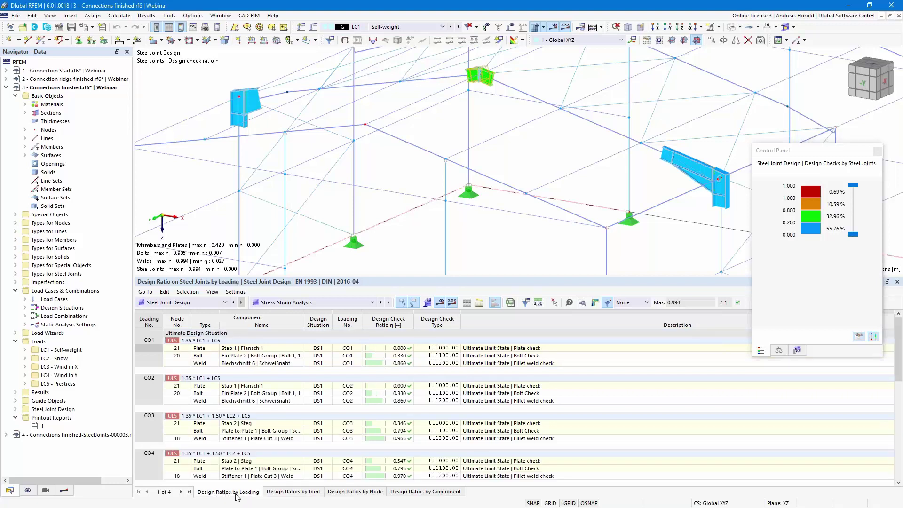
pyautogui.scroll(-6, 383, 422)
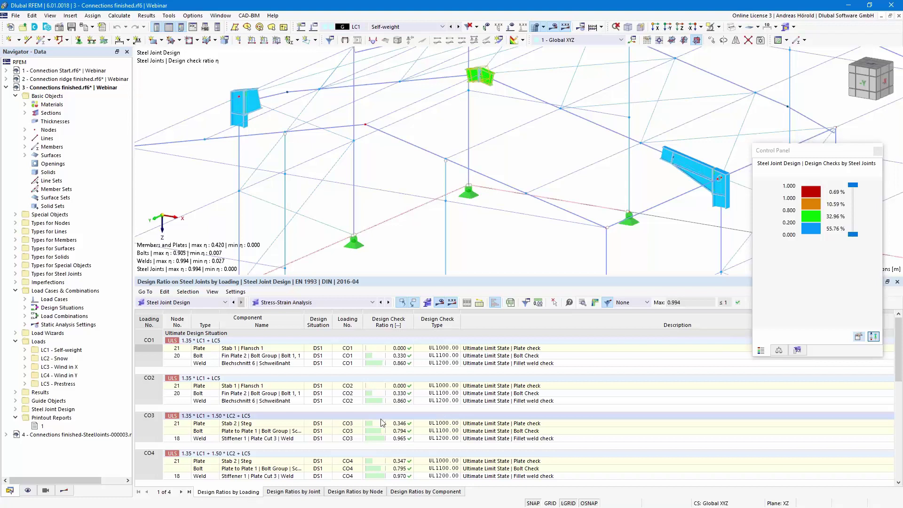
pyautogui.scroll(-4, 383, 422)
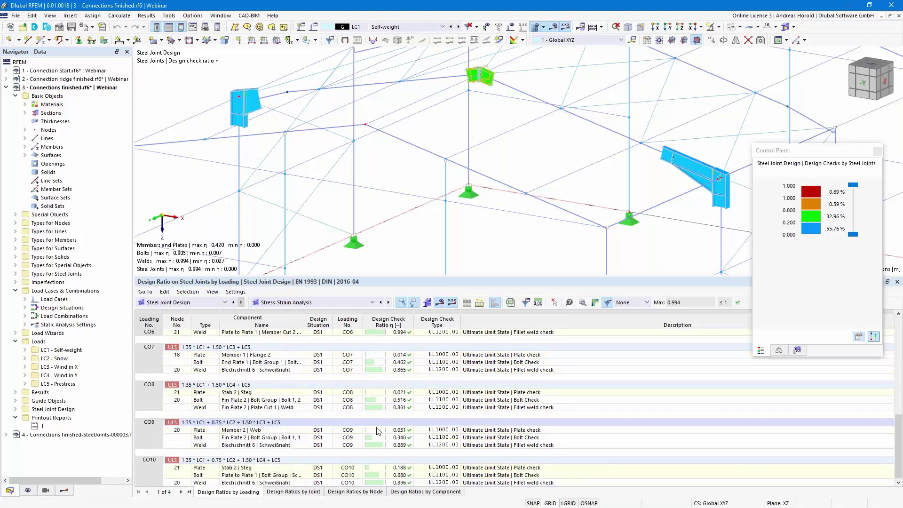
pyautogui.click(356, 492)
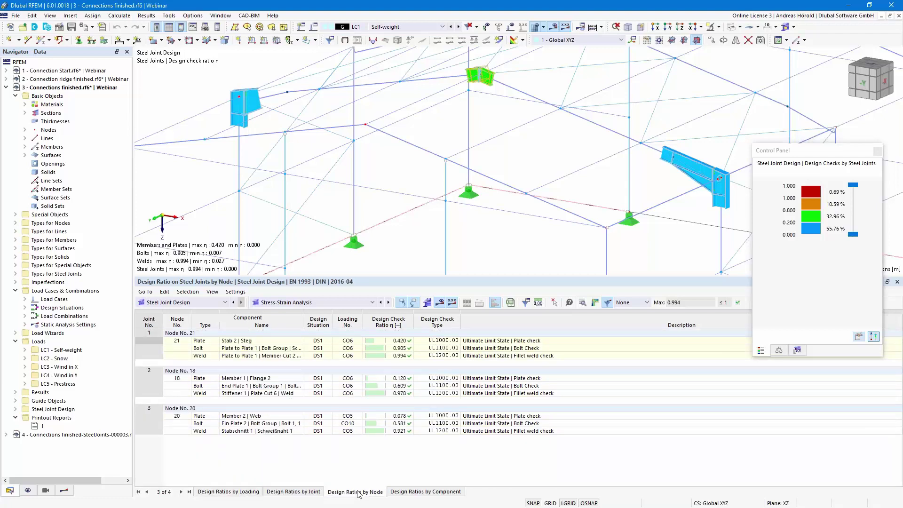
# Step: Review the design ratios by component for the plates, bolts and welds of the joints at nodes 21, 18 and 20
pyautogui.click(420, 492)
pyautogui.scroll(-20, 416, 414)
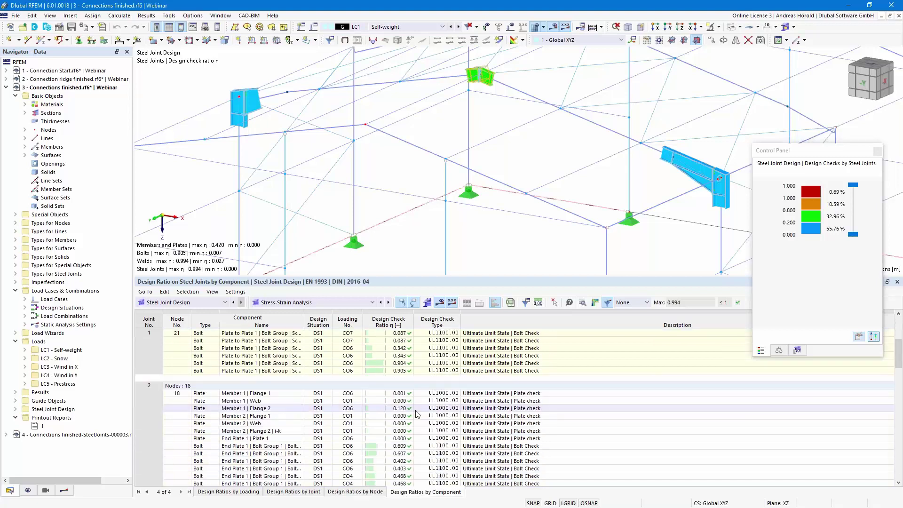
pyautogui.scroll(-5, 415, 413)
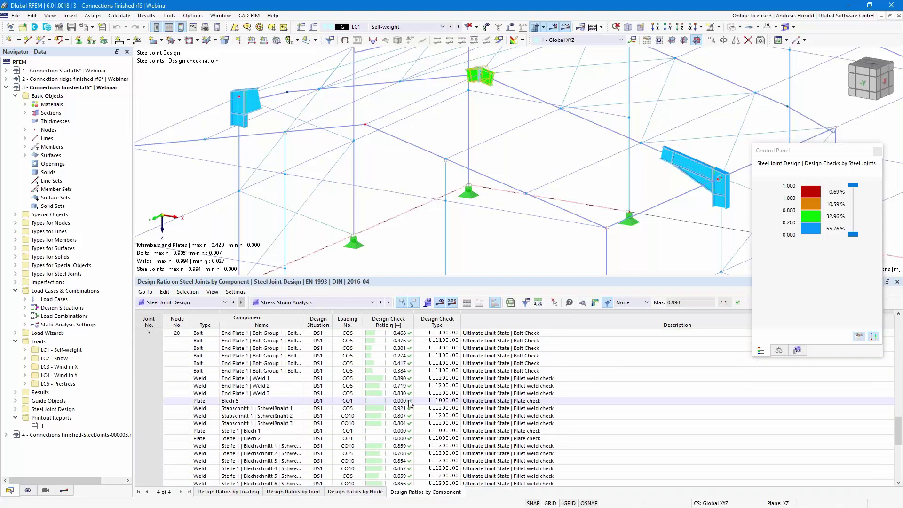
pyautogui.scroll(10, 403, 409)
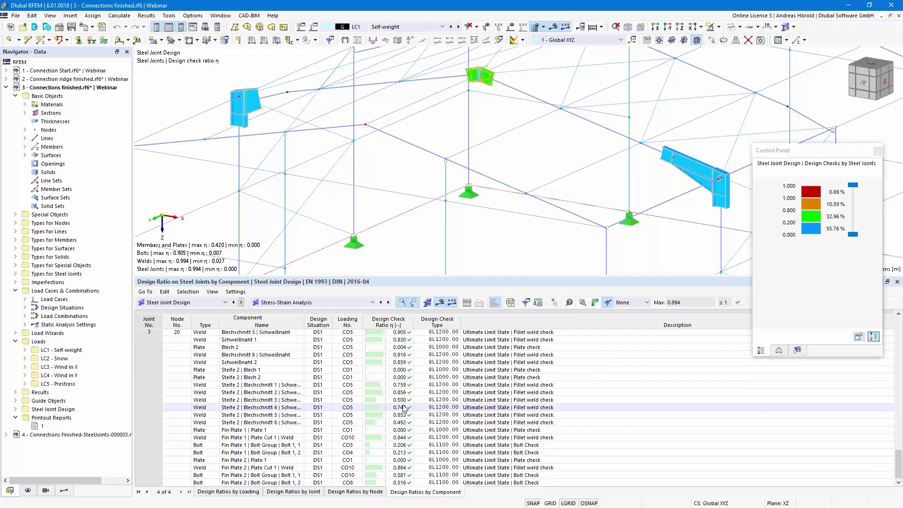
pyautogui.scroll(-8, 403, 408)
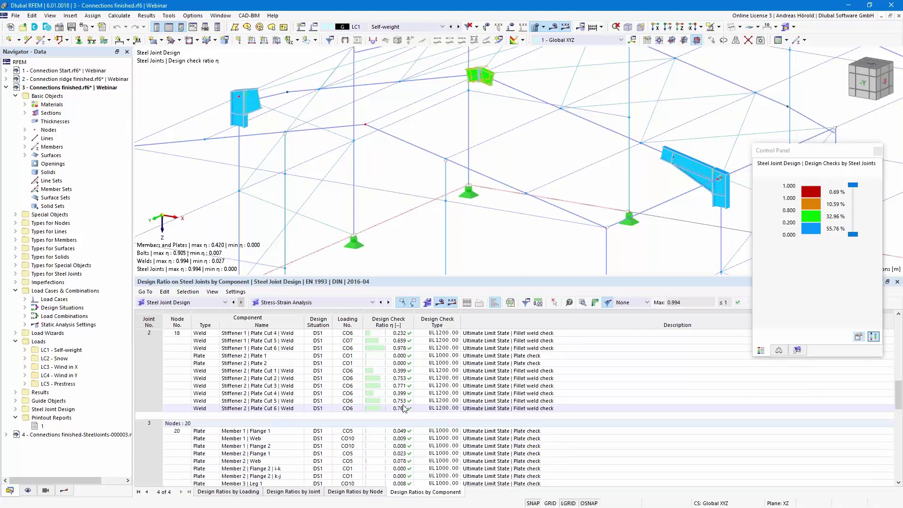
pyautogui.scroll(1, 404, 408)
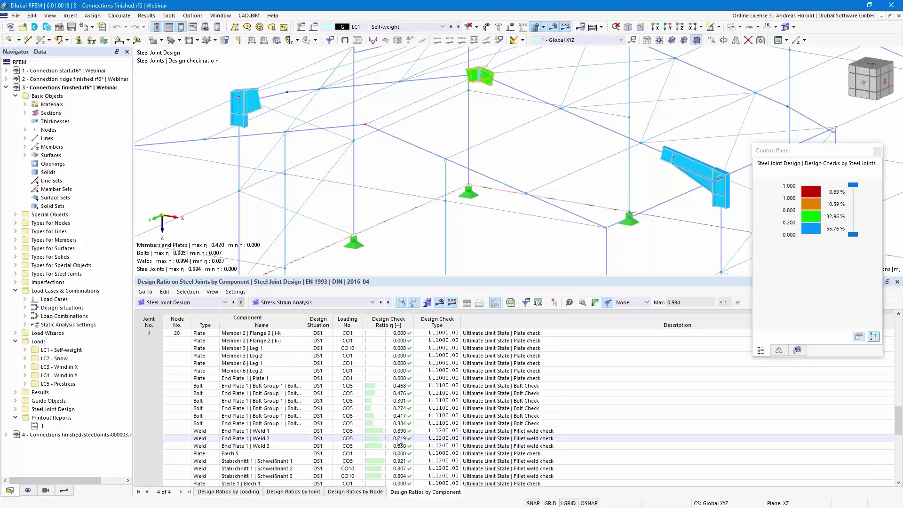
# Step: Examine the design check details at node 20 for End Plate 1 Weld 2, Weld 3 and Stabschnitt 1 Schweißnaht 1, with both stress checks expanded
pyautogui.click(398, 440)
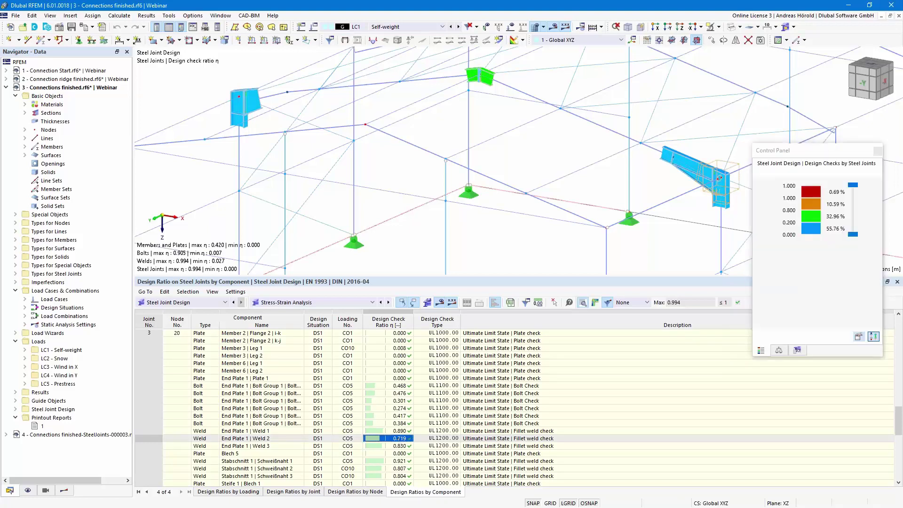
pyautogui.click(582, 302)
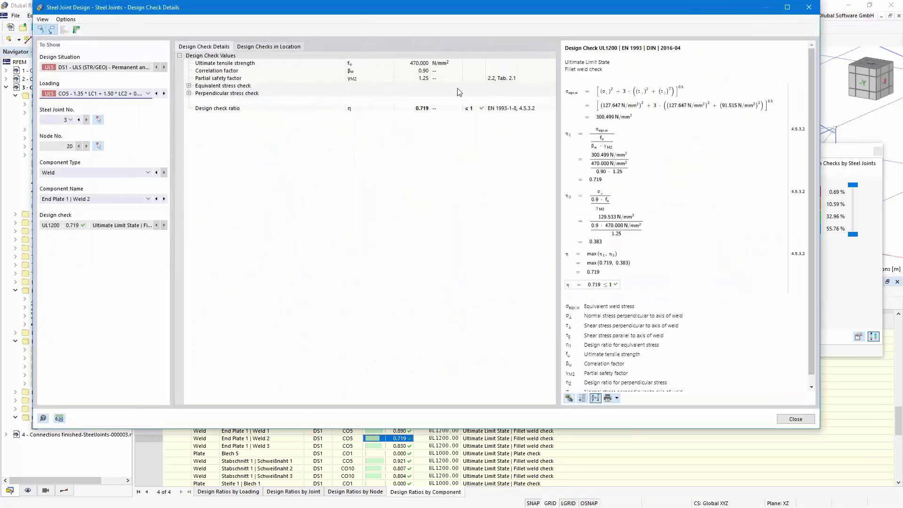
pyautogui.click(188, 86)
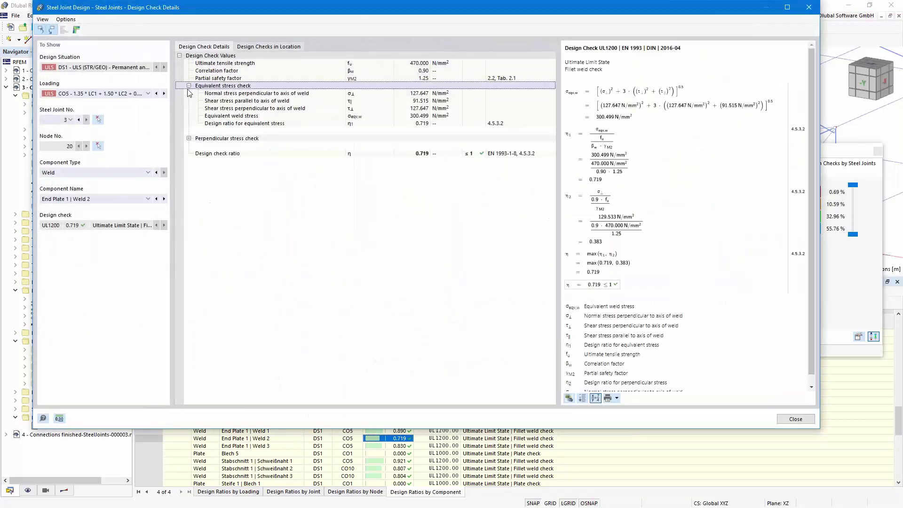
pyautogui.click(188, 138)
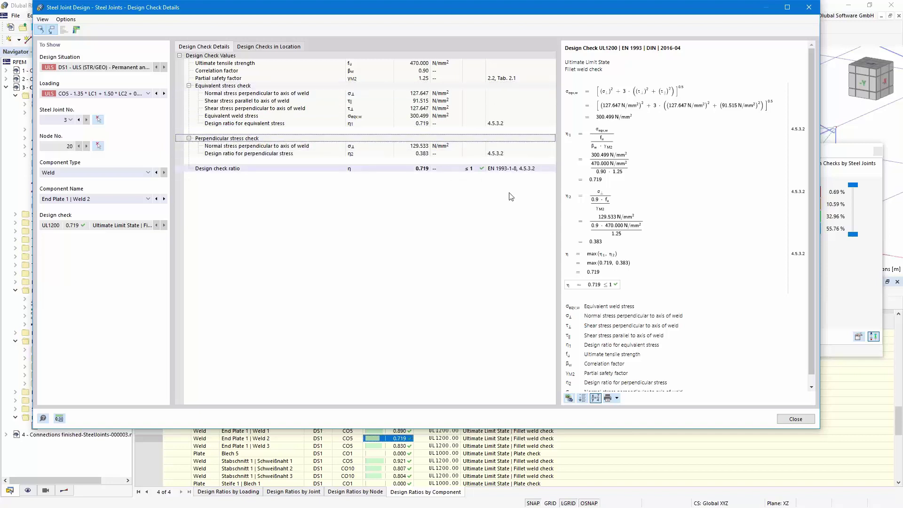
pyautogui.scroll(-1, 654, 278)
pyautogui.scroll(1, 609, 279)
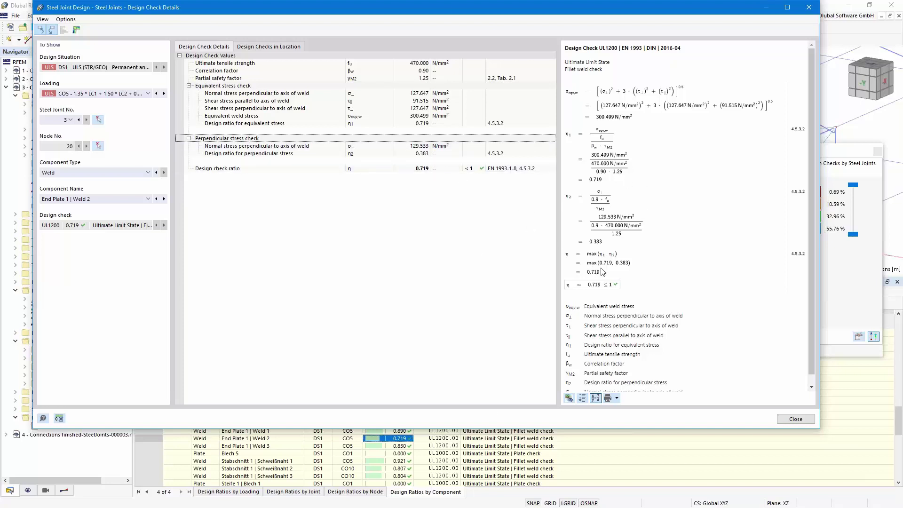
pyautogui.click(399, 449)
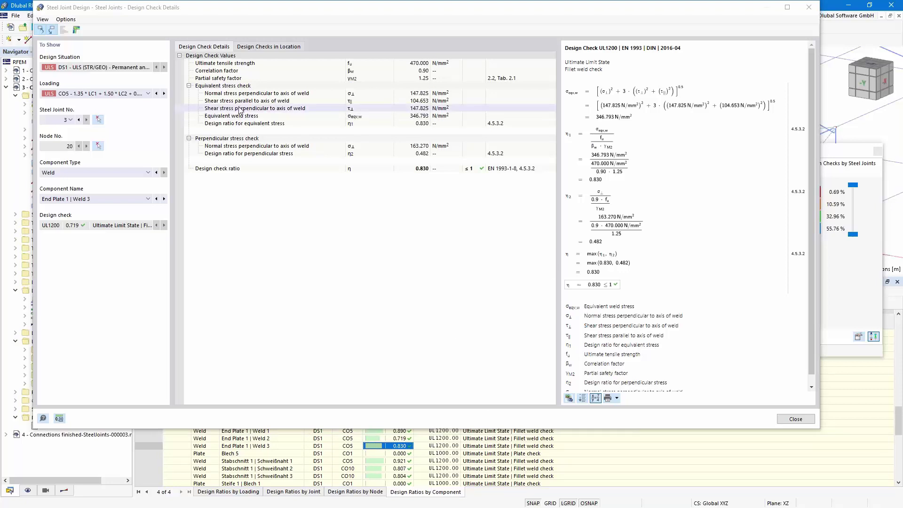
pyautogui.click(403, 461)
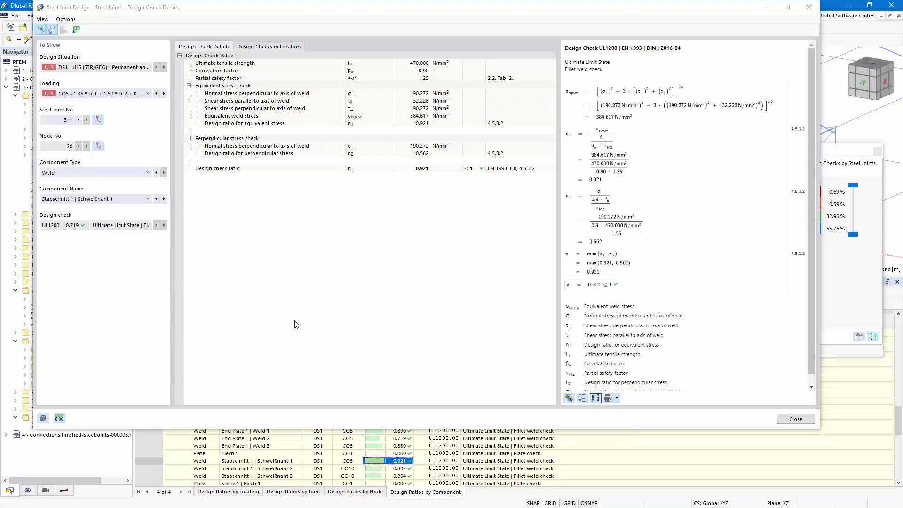
# Step: Inspect the graphical joint results at node 20 for CO5, hiding Members and Plates to examine the remaining components, and close the results
pyautogui.click(76, 29)
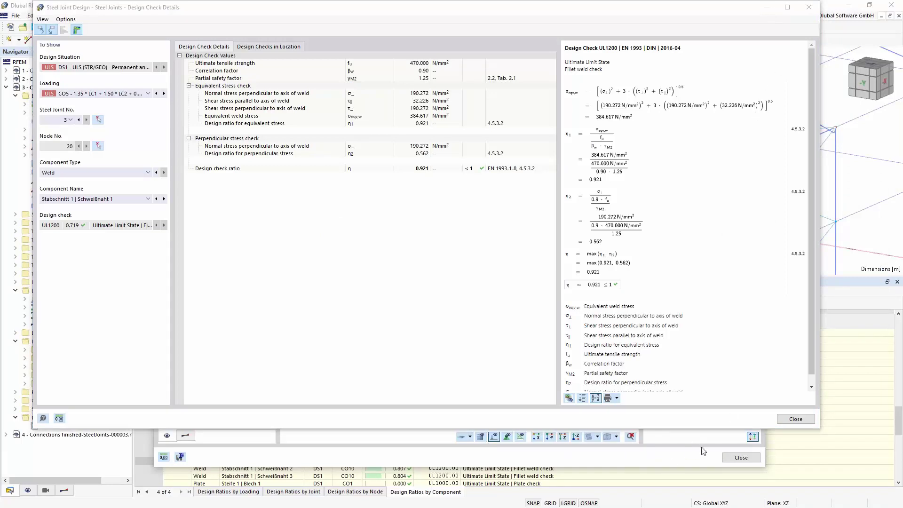
pyautogui.press('Escape')
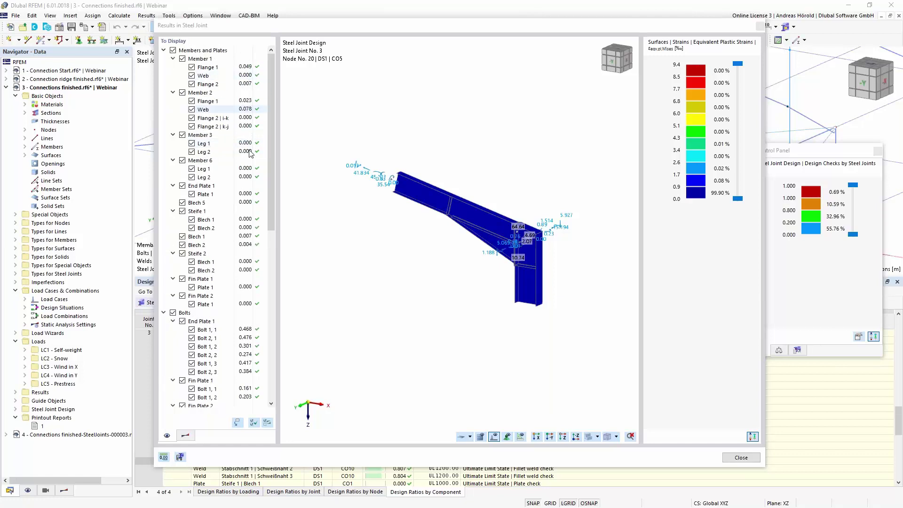
pyautogui.scroll(-13, 249, 288)
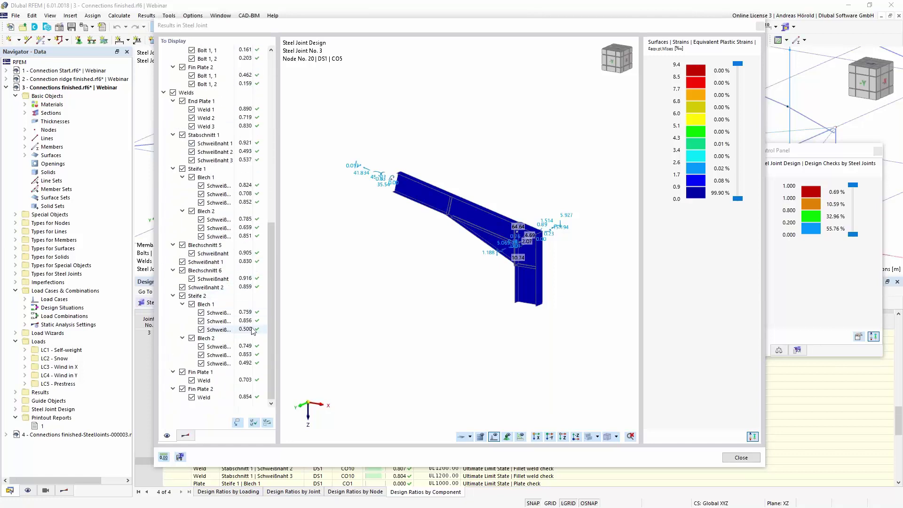
pyautogui.scroll(13, 245, 282)
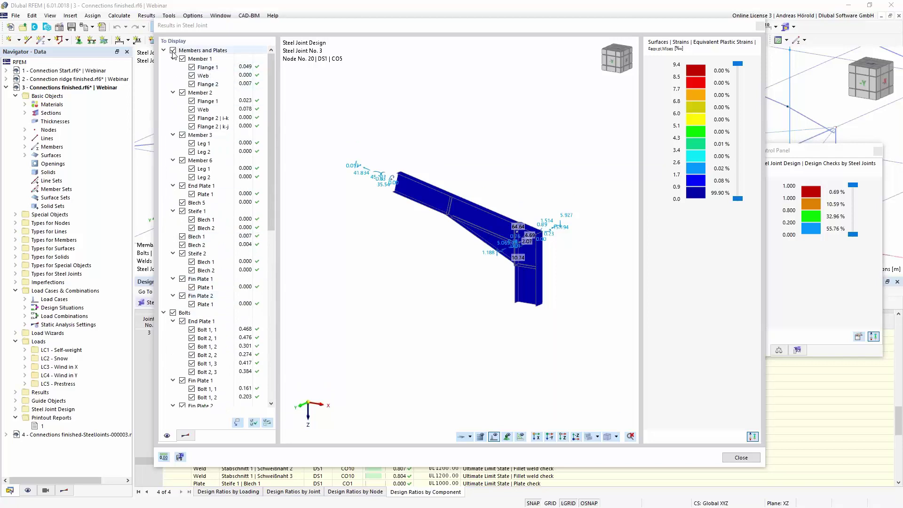
pyautogui.click(173, 51)
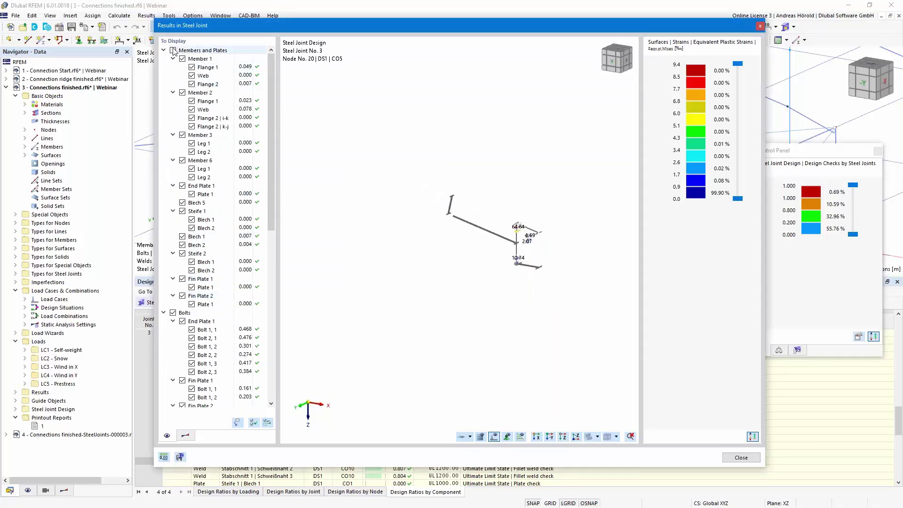
pyautogui.scroll(5, 454, 241)
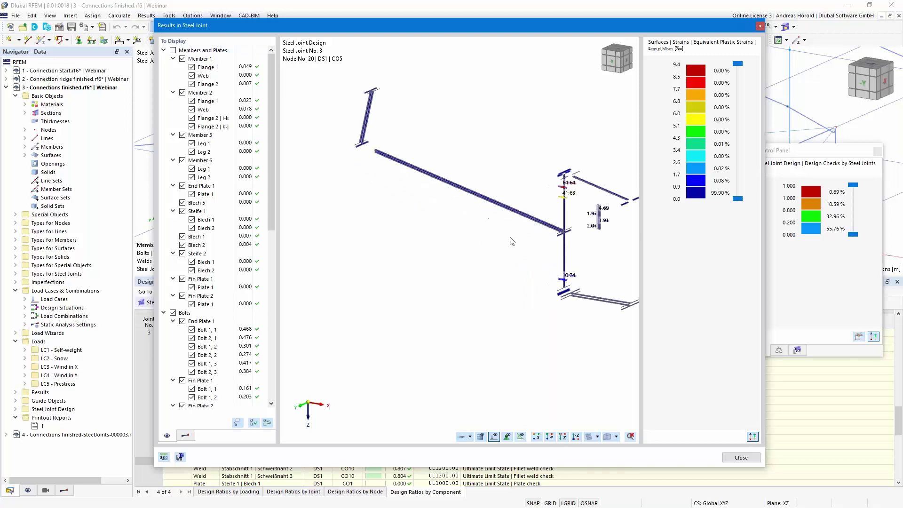
pyautogui.moveTo(480, 250); pyautogui.dragTo(487, 283, button='middle')
pyautogui.scroll(-4, 443, 275)
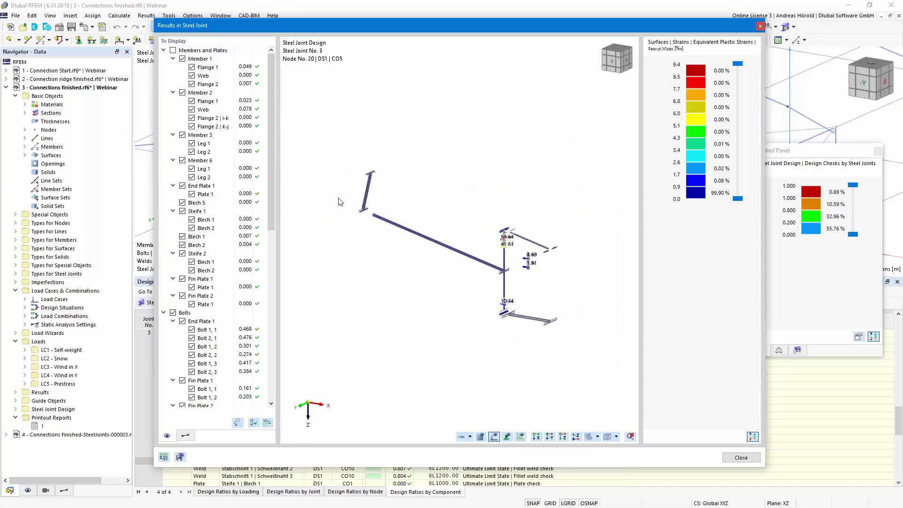
pyautogui.click(760, 26)
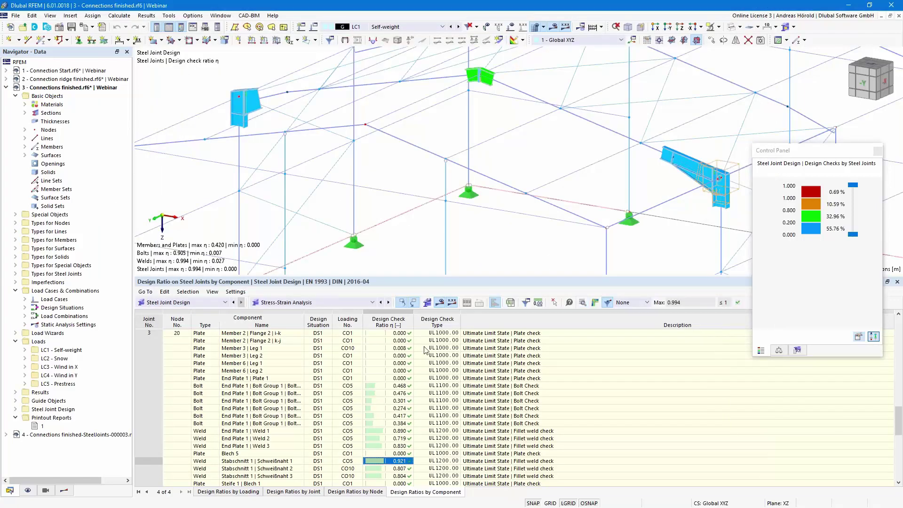
# Step: Display the Buckling Analysis results and review the critical load factors of the joints at nodes 21 and 18
pyautogui.click(320, 303)
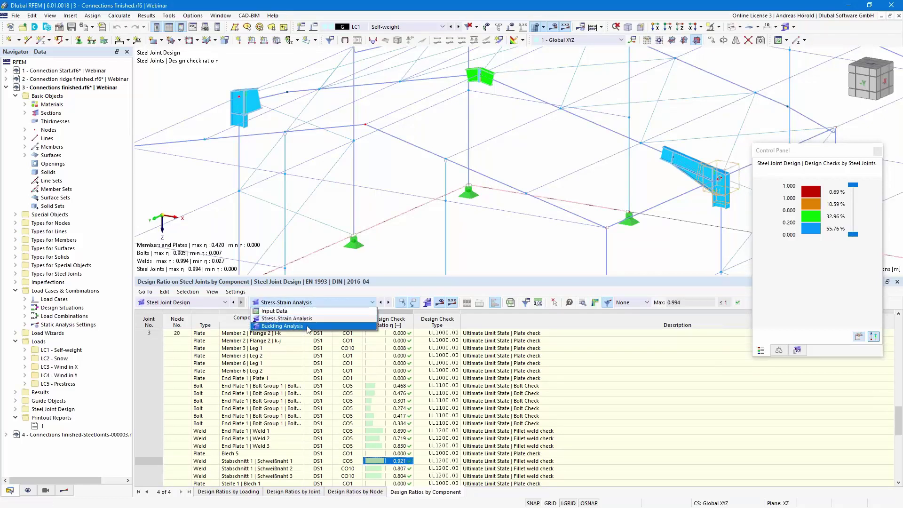
pyautogui.click(308, 327)
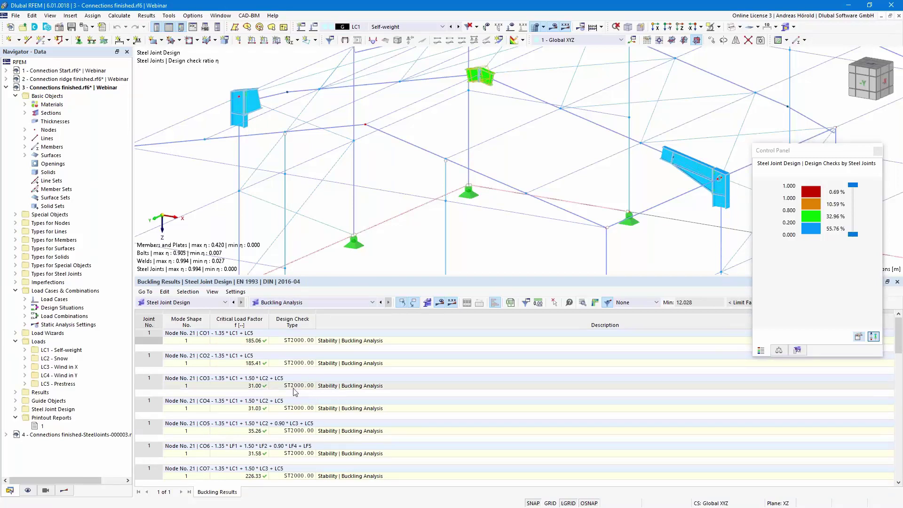
pyautogui.scroll(-2, 256, 372)
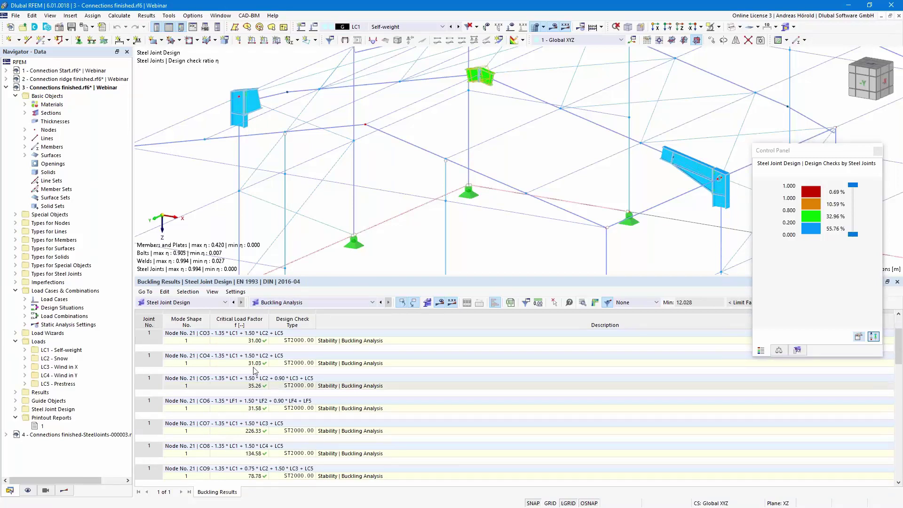
pyautogui.scroll(-4, 258, 361)
pyautogui.scroll(-3, 258, 361)
pyautogui.scroll(-1, 256, 361)
# Step: Examine the graphical buckling mode shape of the joint at node 18 for load combination CO3
pyautogui.click(152, 386)
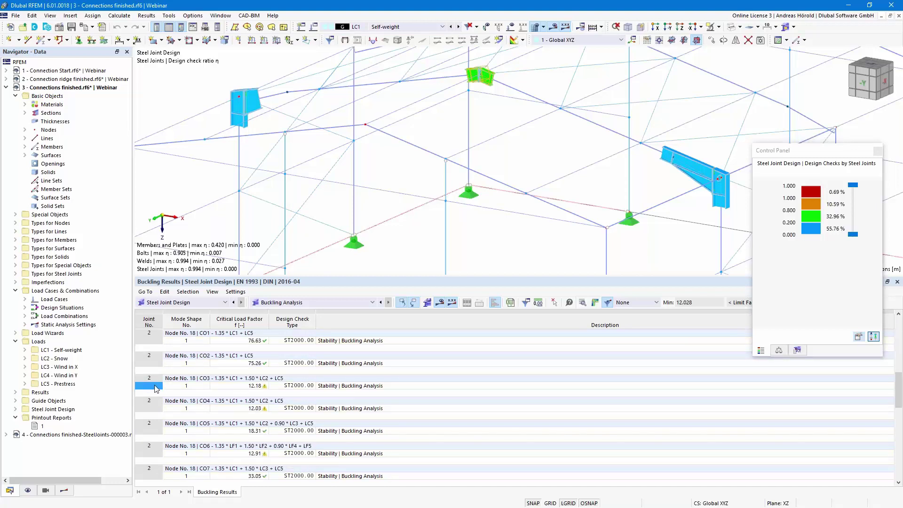
pyautogui.click(255, 386)
pyautogui.click(255, 386)
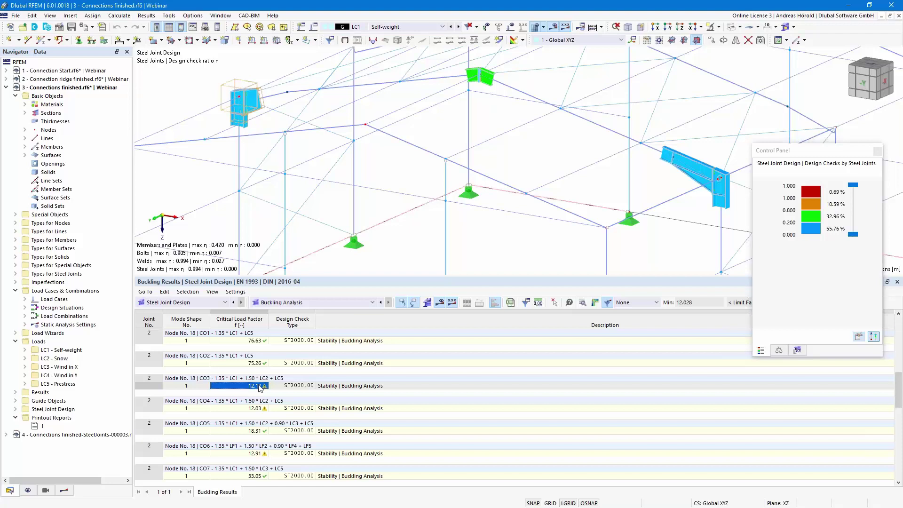
pyautogui.click(595, 303)
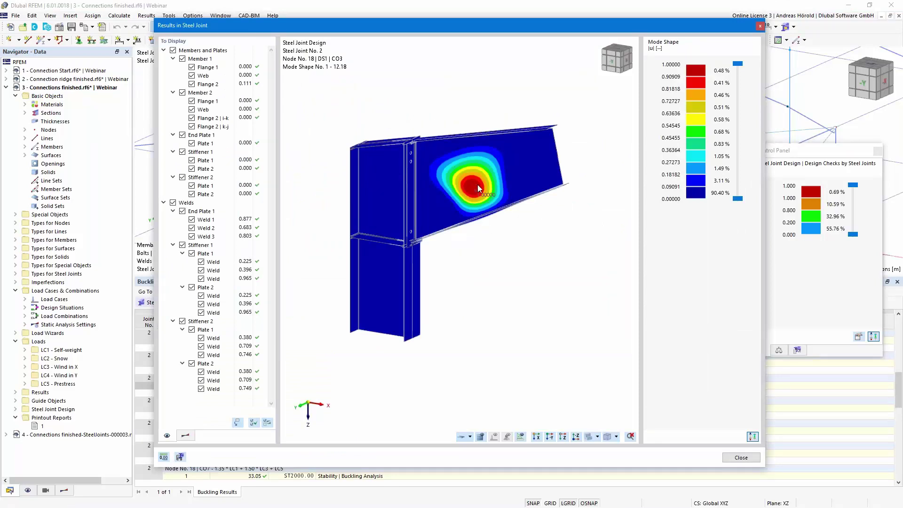
pyautogui.scroll(3, 476, 174)
pyautogui.scroll(-2, 476, 174)
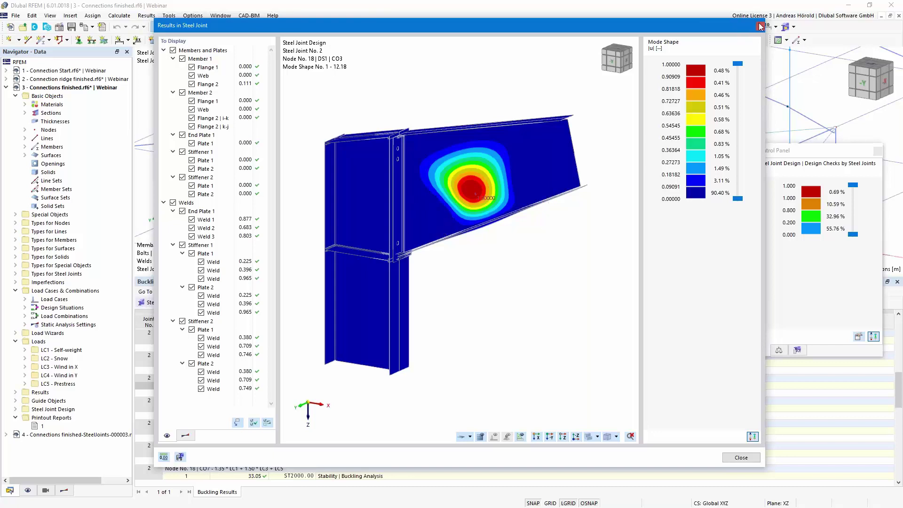
# Step: Review the critical load factors of the joint at node 20 and display its buckling mode shape for load combination CO6
pyautogui.moveTo(484, 466); pyautogui.dragTo(480, 408)
pyautogui.scroll(-5, 377, 453)
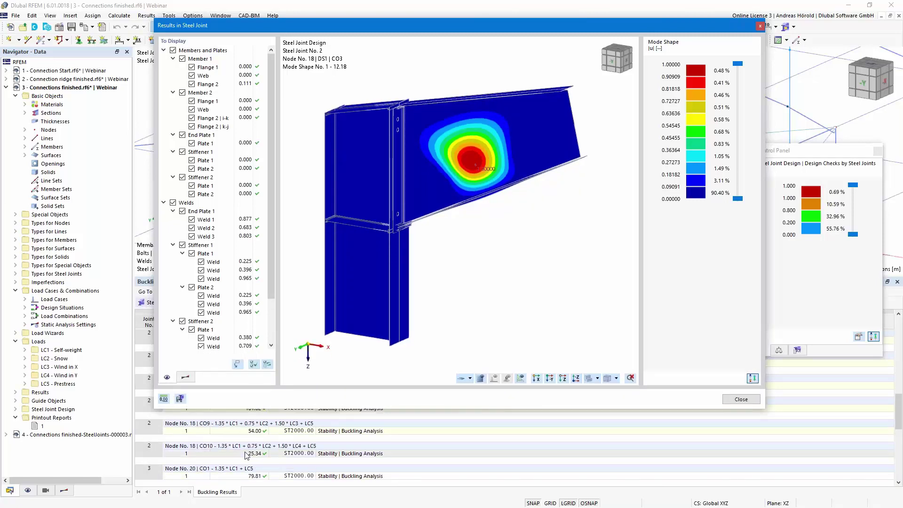
pyautogui.scroll(-2, 278, 465)
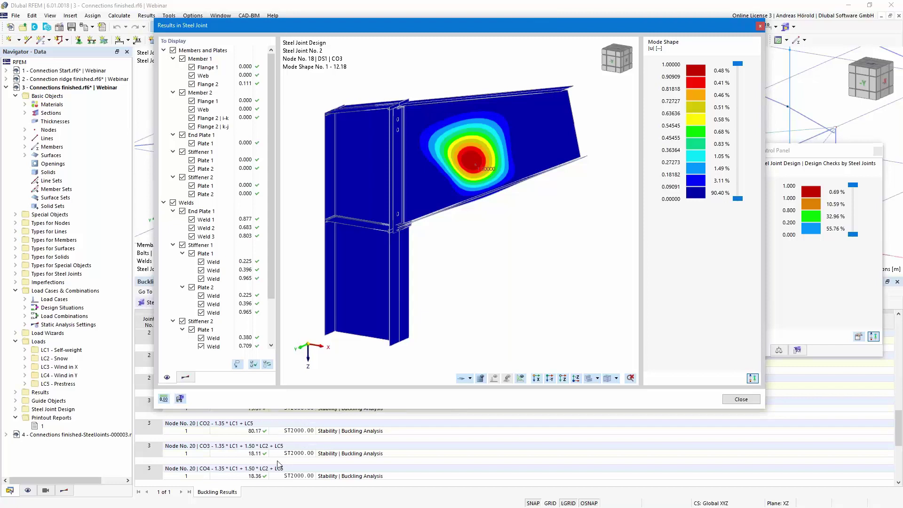
pyautogui.scroll(-1, 280, 460)
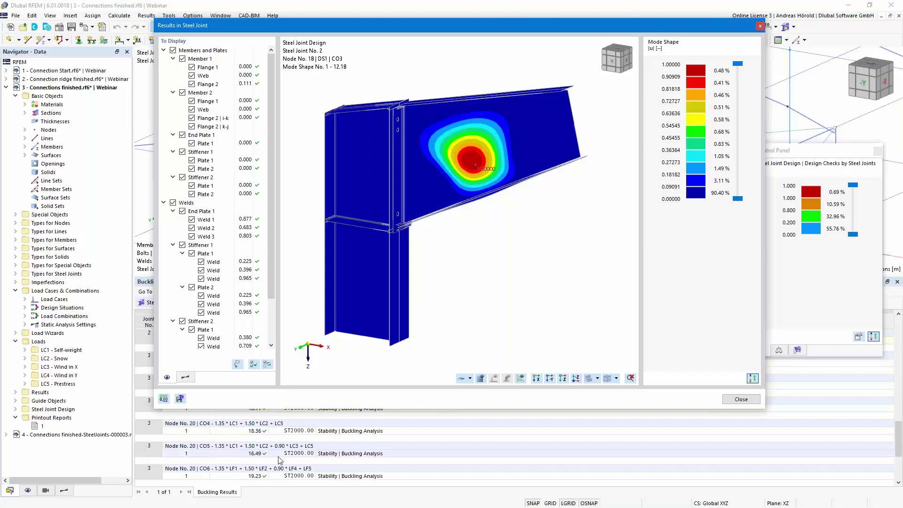
pyautogui.scroll(-1, 280, 459)
pyautogui.click(253, 458)
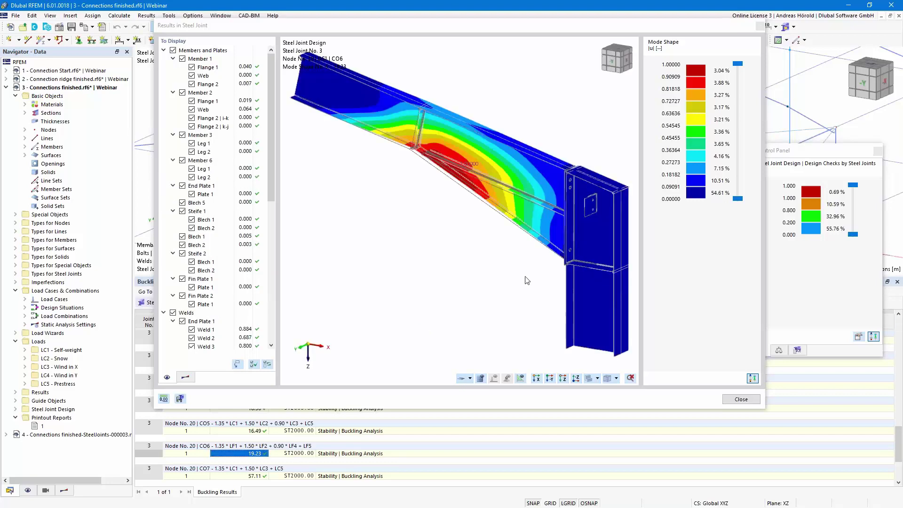
# Step: Examine the buckling mode shape around the haunch web of the joint at node 20 for CO6, and close the graphical results
pyautogui.scroll(-2, 527, 280)
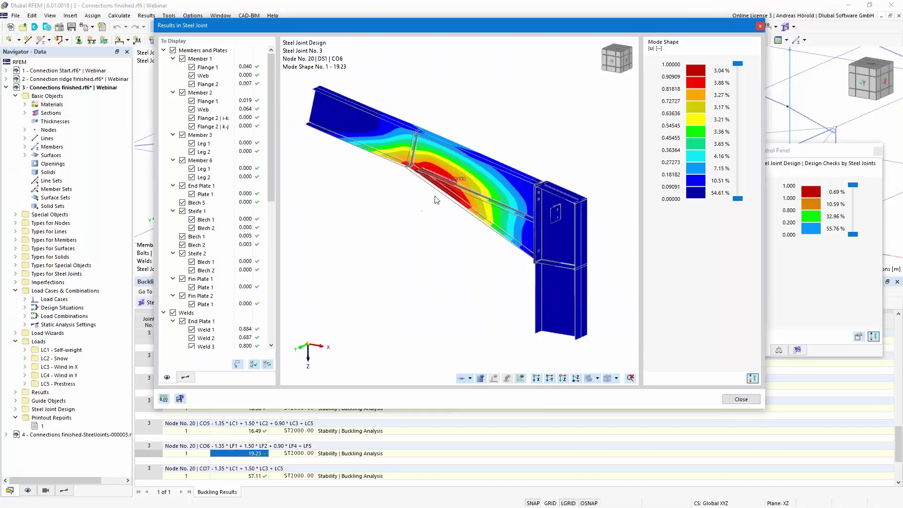
pyautogui.scroll(3, 452, 177)
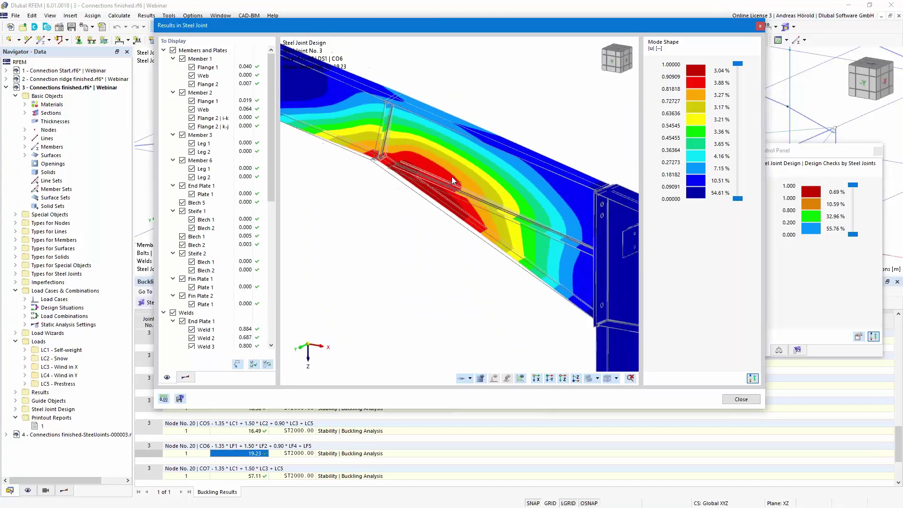
pyautogui.scroll(-2, 452, 177)
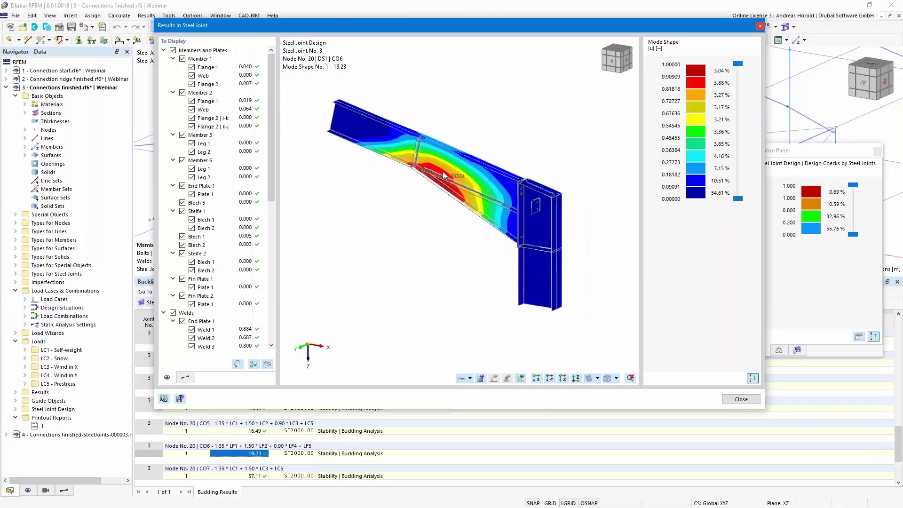
pyautogui.scroll(2, 442, 172)
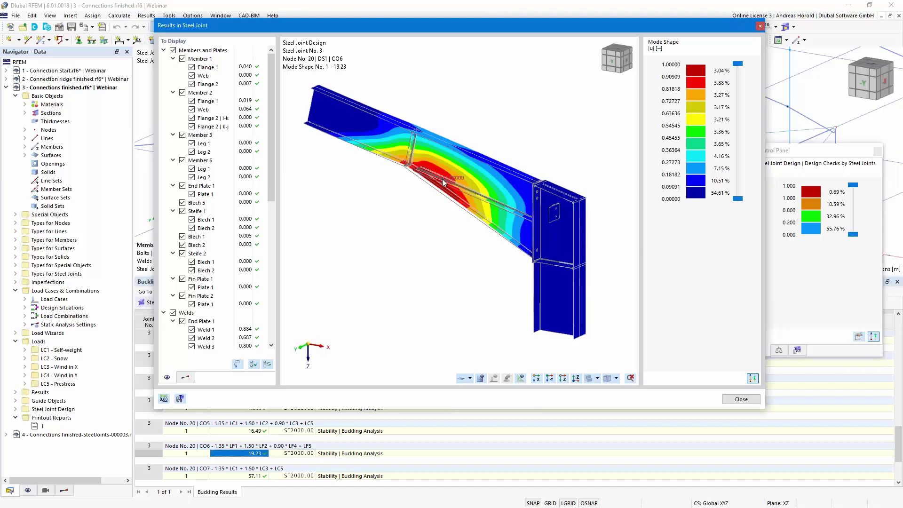
pyautogui.scroll(3, 442, 181)
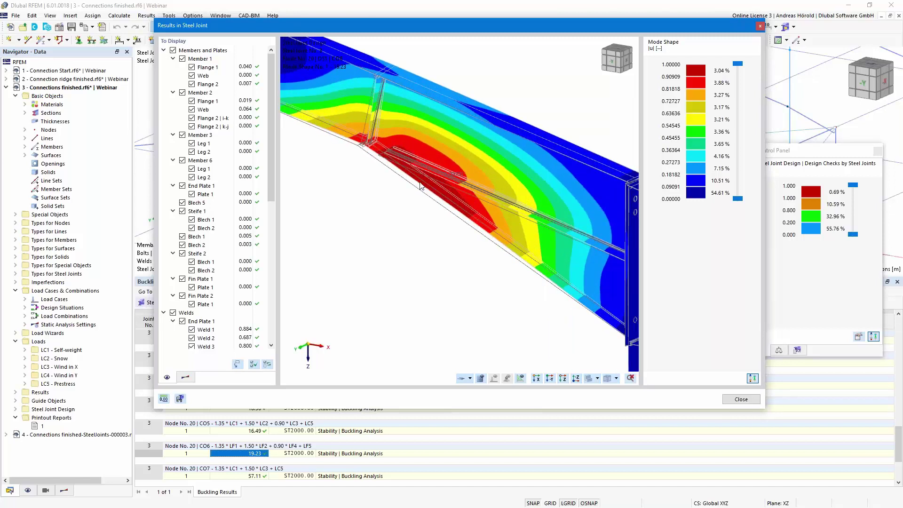
pyautogui.scroll(-4, 494, 200)
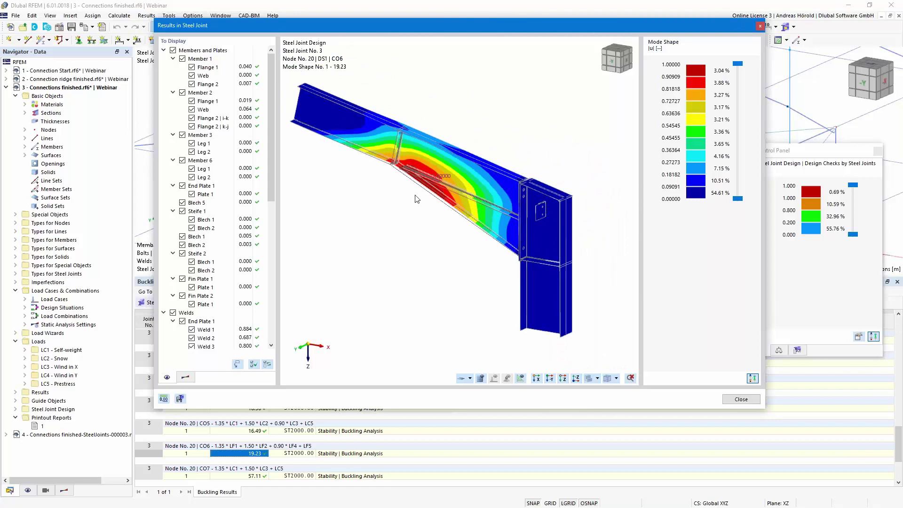
pyautogui.scroll(1, 423, 194)
pyautogui.scroll(1, 435, 202)
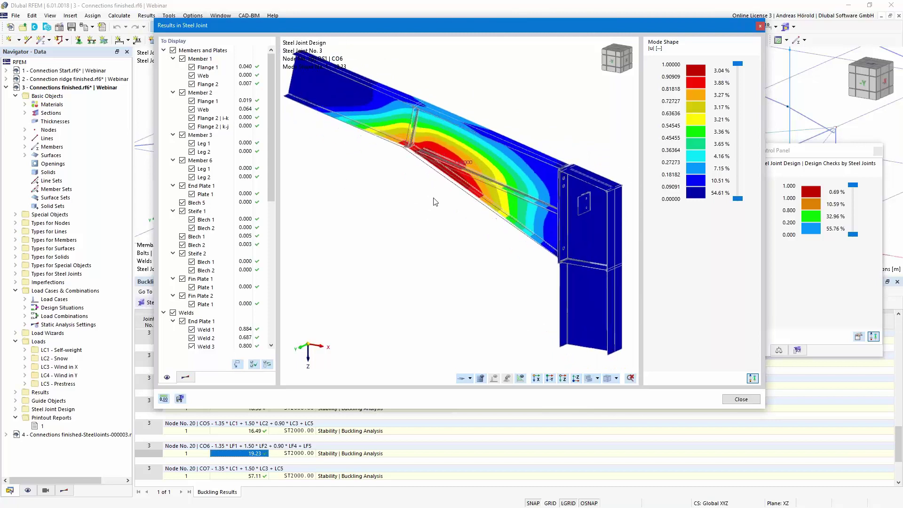
pyautogui.moveTo(434, 197); pyautogui.dragTo(421, 219, button='middle')
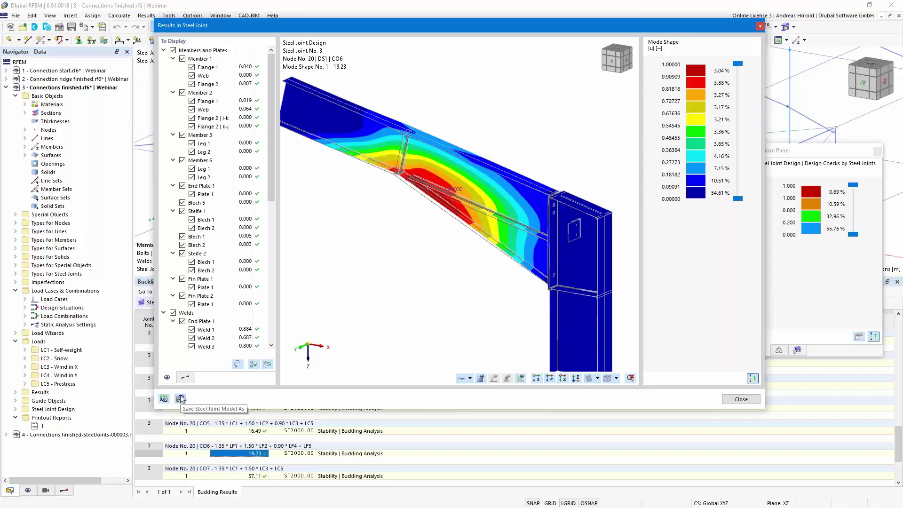
pyautogui.click(741, 399)
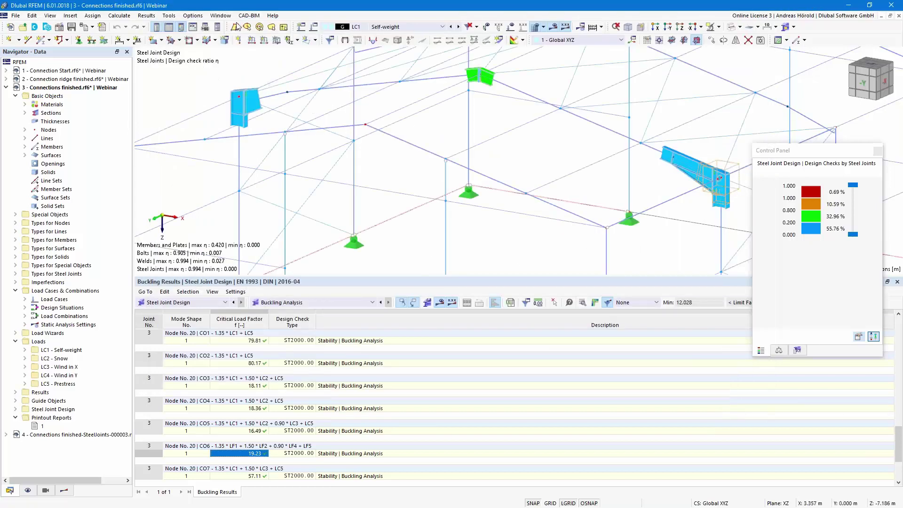
# Step: Switch to the Connections finished-SteelJoints-000003.rf6 submodel and shrink the Materials table to enlarge the graphics area
pyautogui.click(220, 15)
pyautogui.click(255, 157)
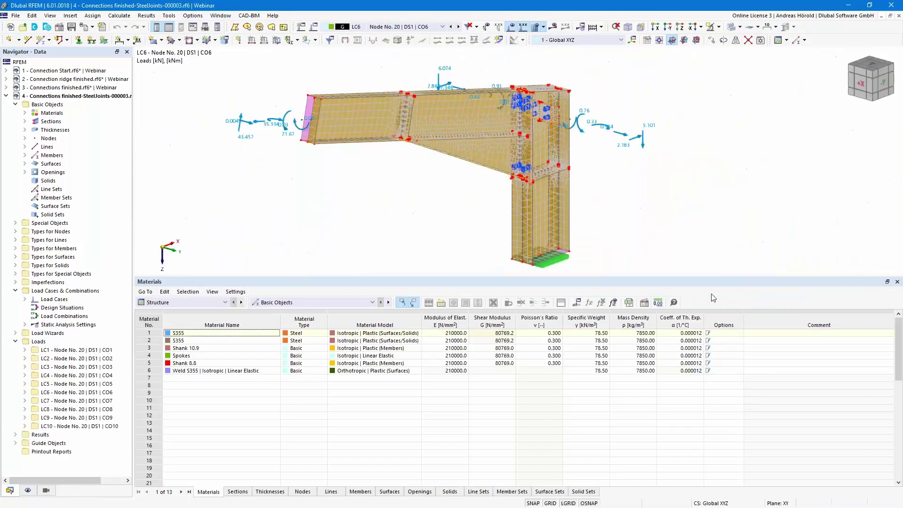
pyautogui.moveTo(703, 277); pyautogui.dragTo(682, 399)
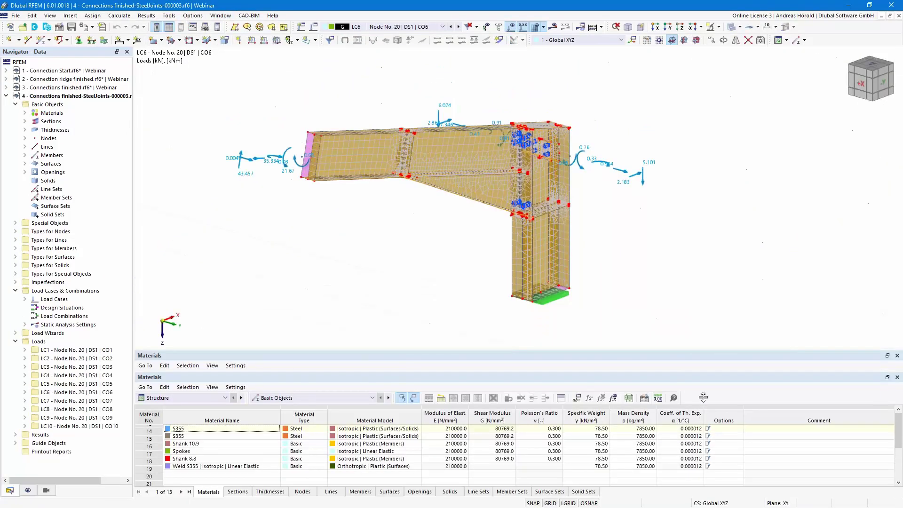
# Step: Examine the submodel's surface mesh, column base support and the nodal loads at the member ends for load case LC6
pyautogui.keyDown('ctrl'); pyautogui.moveTo(667, 264); pyautogui.dragTo(650, 277, button='middle'); pyautogui.keyUp('ctrl')
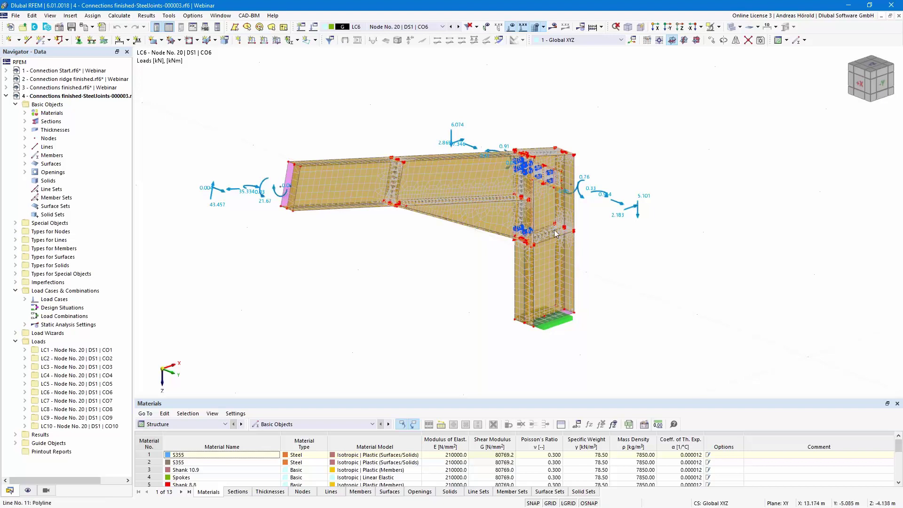
pyautogui.scroll(6, 551, 323)
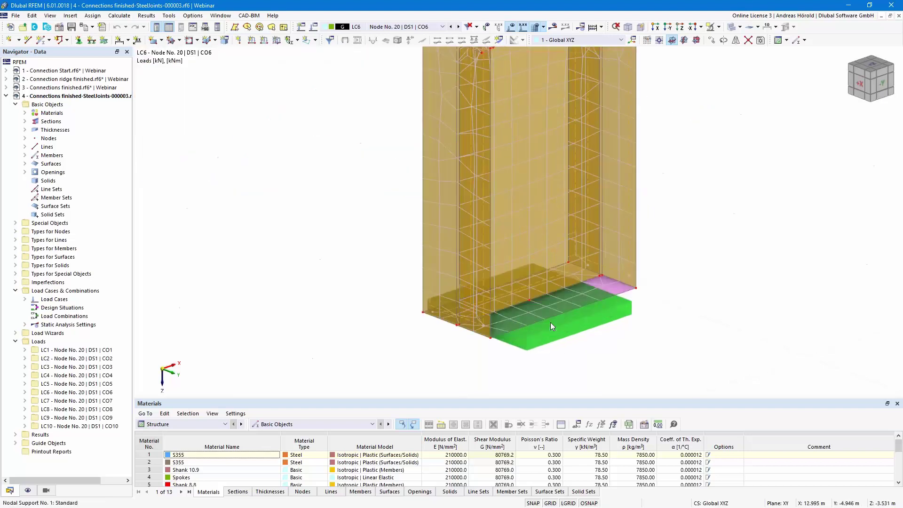
pyautogui.scroll(-4, 540, 292)
pyautogui.scroll(-5, 540, 293)
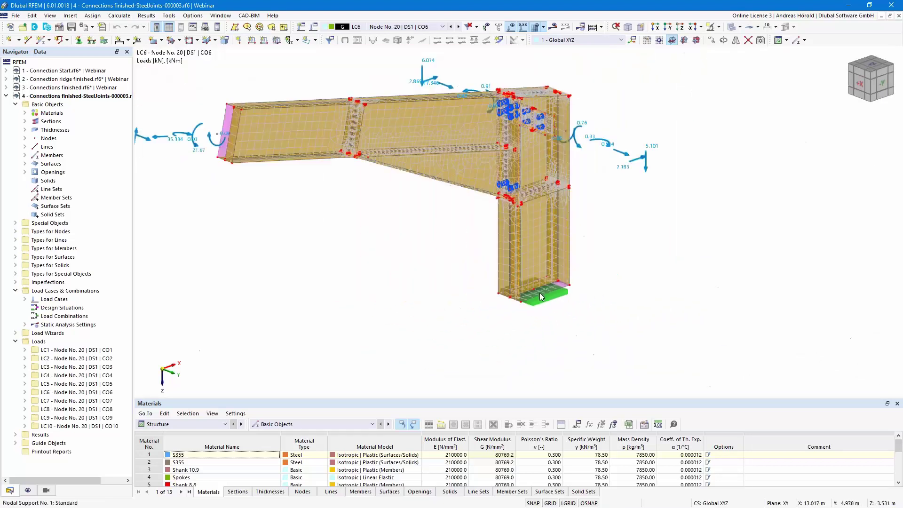
pyautogui.moveTo(414, 301); pyautogui.dragTo(499, 289, button='middle')
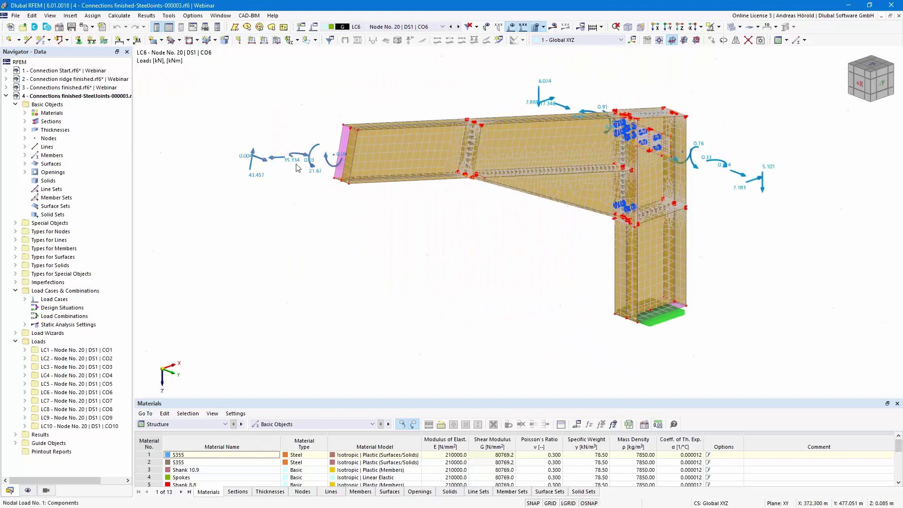
pyautogui.keyDown('ctrl'); pyautogui.moveTo(502, 251); pyautogui.dragTo(446, 261, button='middle'); pyautogui.keyUp('ctrl')
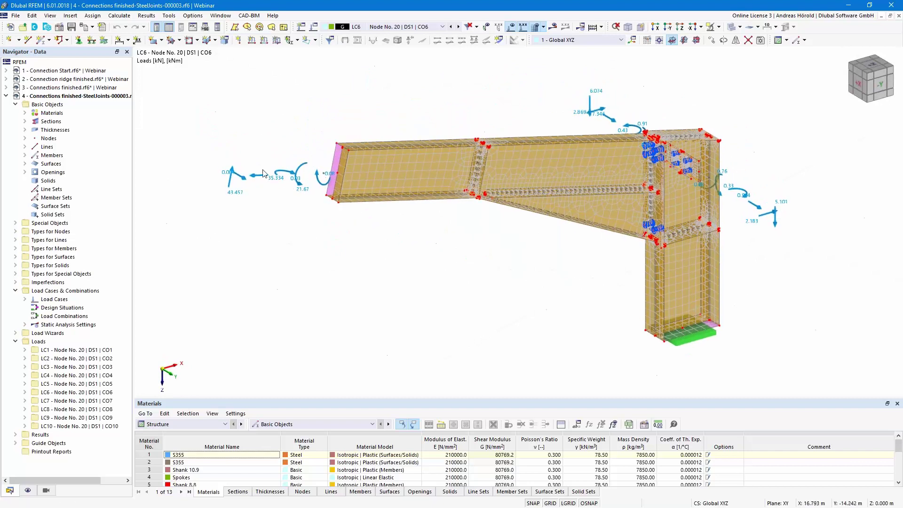
pyautogui.click(282, 172)
# Step: Highlight the components using materials 2 - S355, Shank 10.9, Spokes and Weld S355 in turn, and examine the haunch weld closely
pyautogui.click(26, 113)
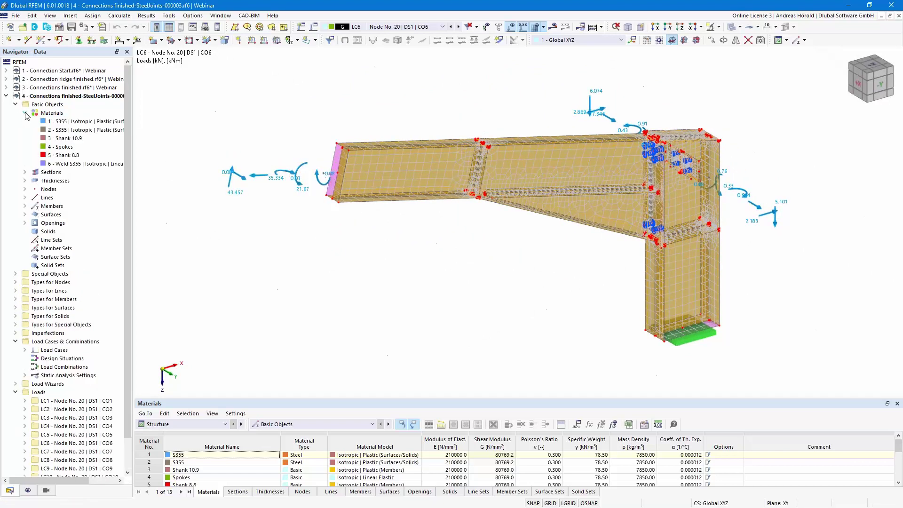
pyautogui.moveTo(130, 146); pyautogui.dragTo(151, 144)
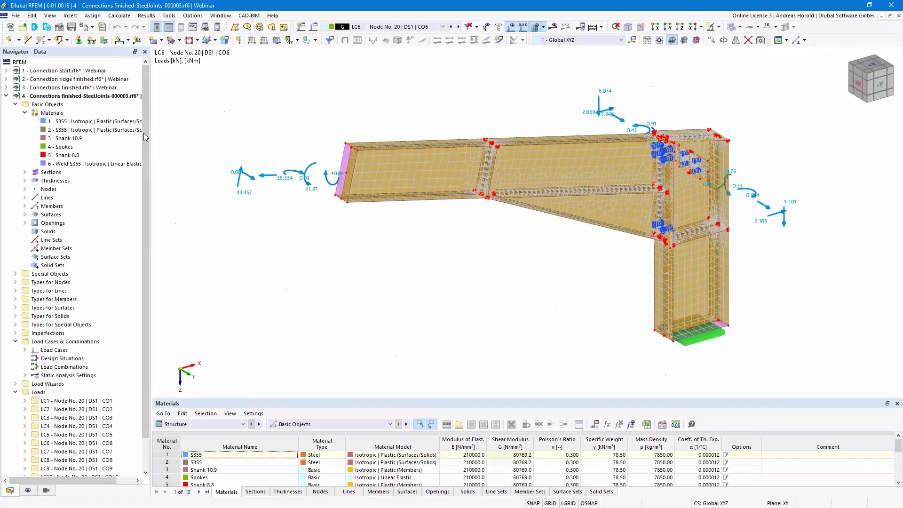
pyautogui.click(110, 131)
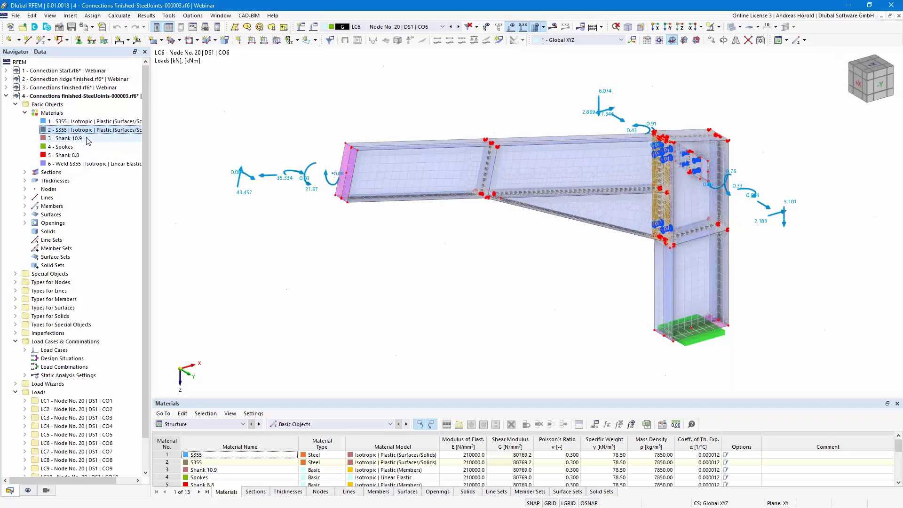
pyautogui.click(89, 141)
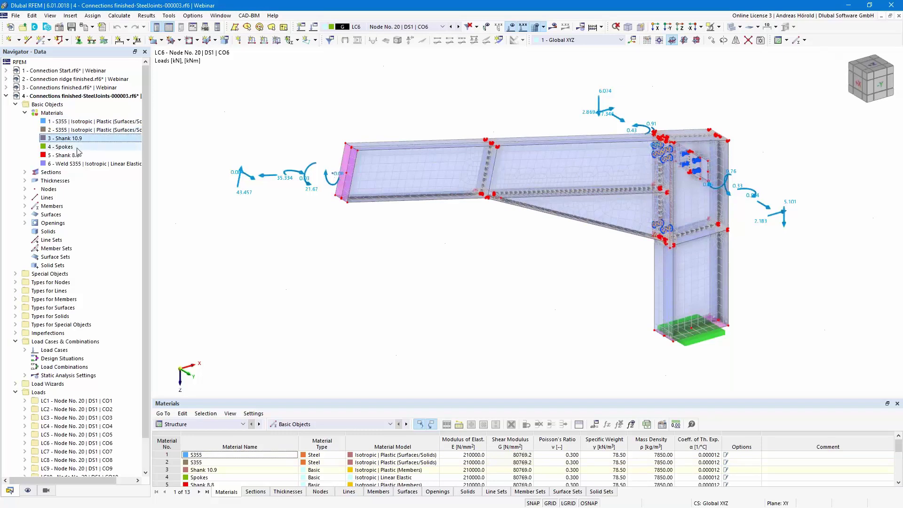
pyautogui.click(78, 149)
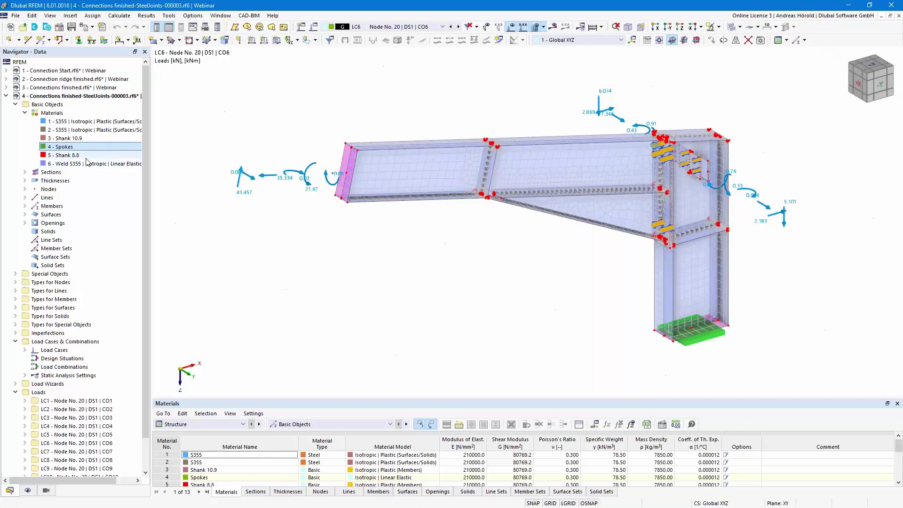
pyautogui.click(89, 164)
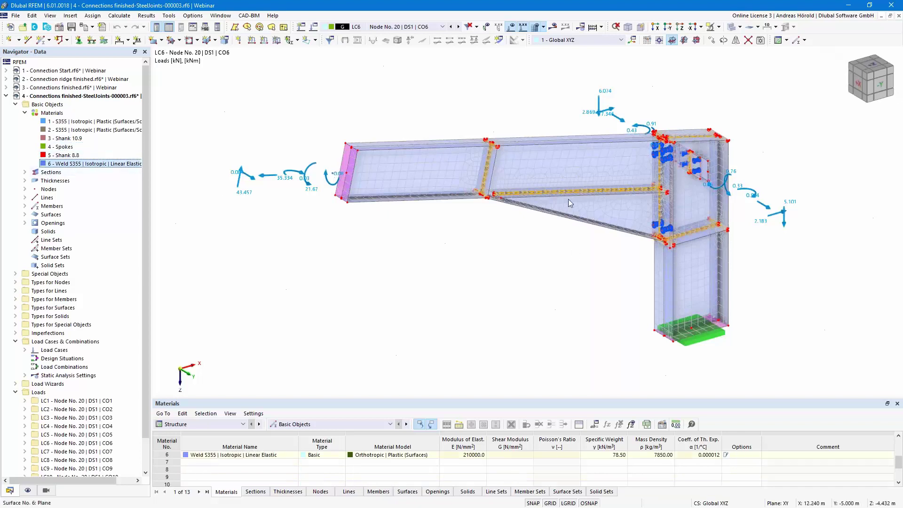
pyautogui.scroll(3, 568, 199)
pyautogui.scroll(5, 566, 186)
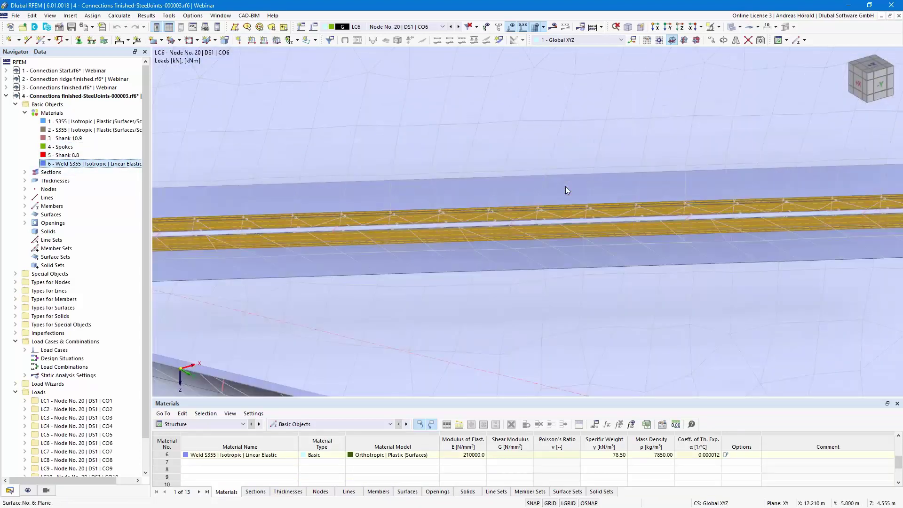
pyautogui.scroll(-8, 565, 186)
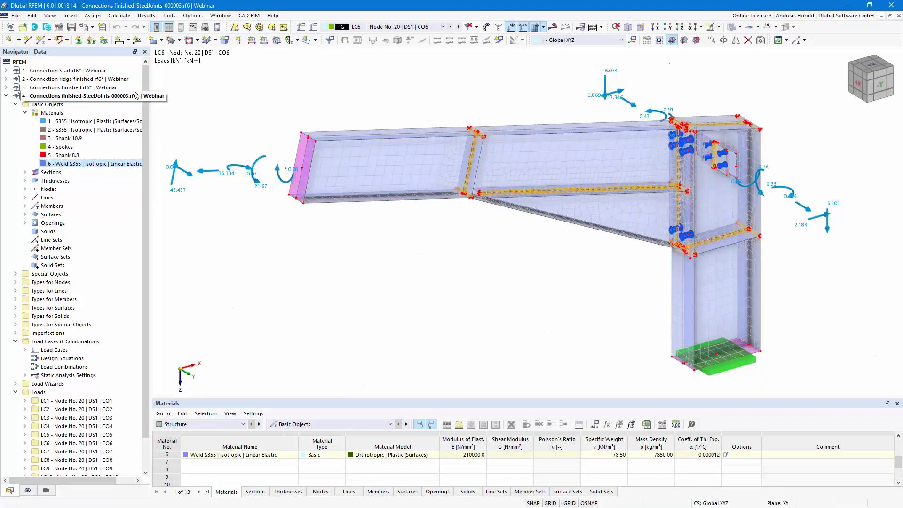
# Step: Return to the 3 - Connections finished.rf6 model and view the whole hall frame with its three steel joints
pyautogui.click(68, 89)
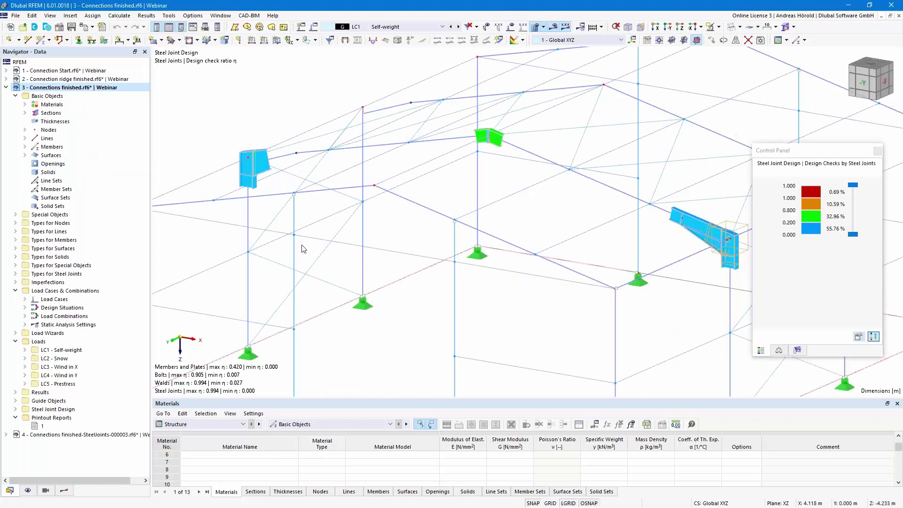
pyautogui.scroll(-1, 302, 249)
pyautogui.scroll(-1, 302, 249)
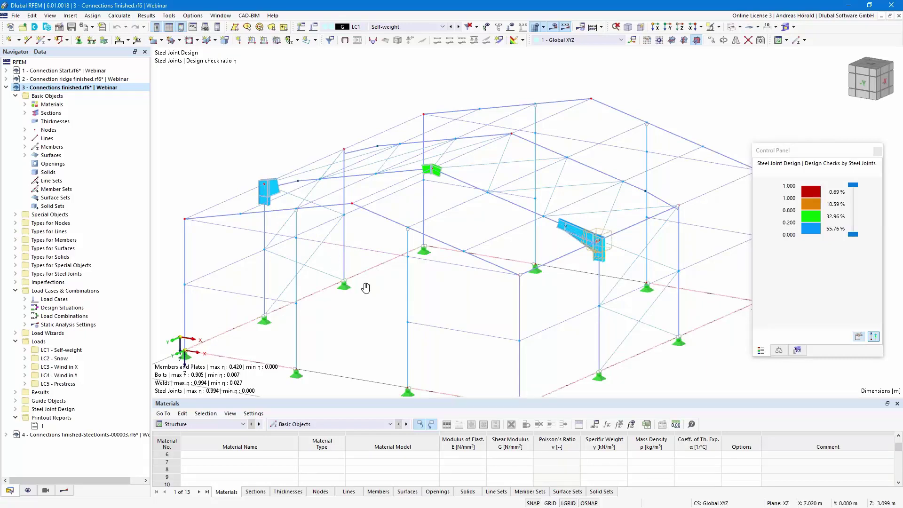
pyautogui.moveTo(365, 288); pyautogui.dragTo(404, 264, button='middle')
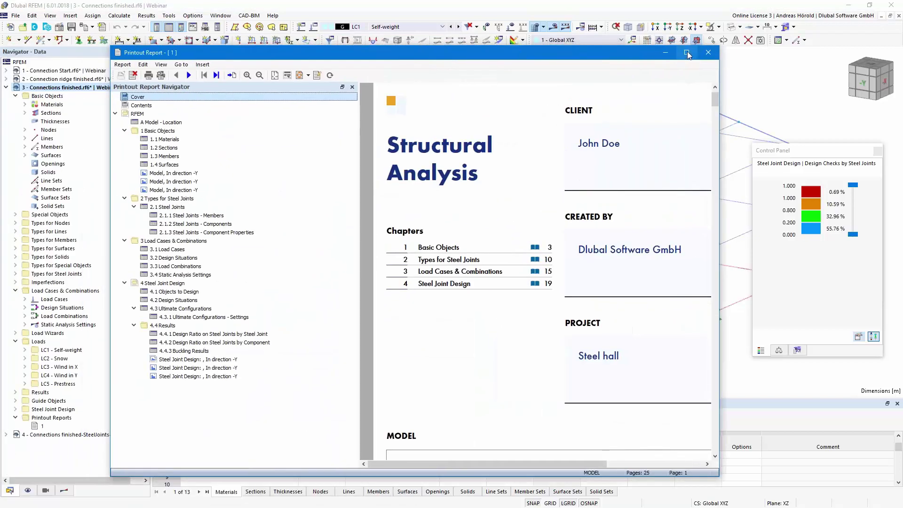
# Step: Enlarge the printout report and view the three joint model graphics in direction -Y under Basic Objects
pyautogui.click(687, 53)
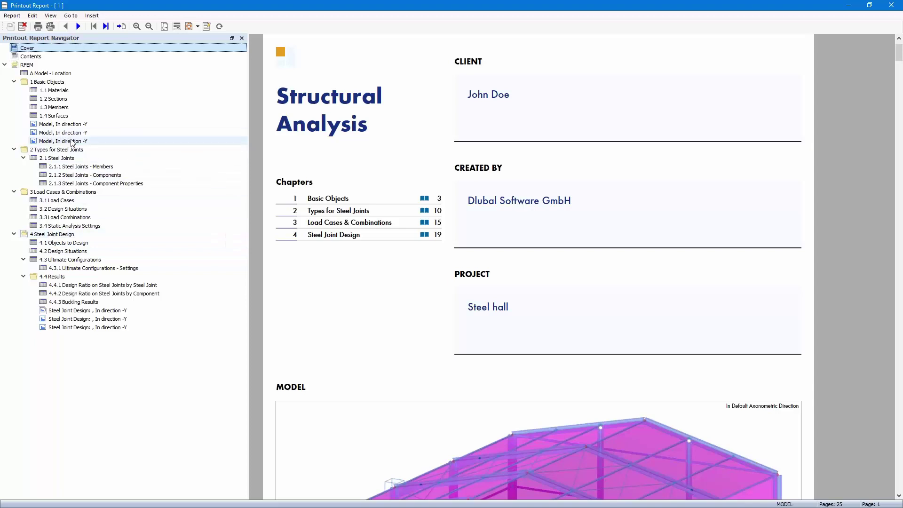
pyautogui.click(59, 125)
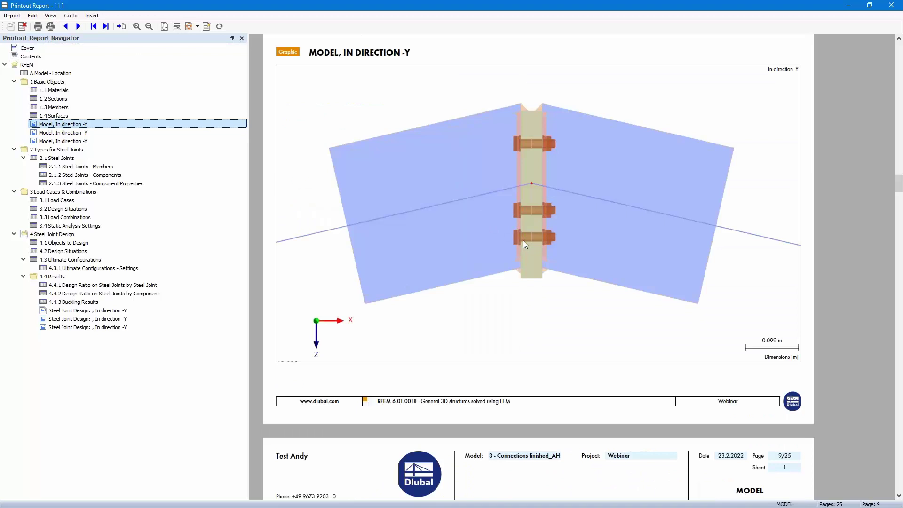
pyautogui.keyDown('ctrl'); pyautogui.scroll(-2, 523, 241); pyautogui.keyUp('ctrl')
pyautogui.scroll(-2, 513, 256)
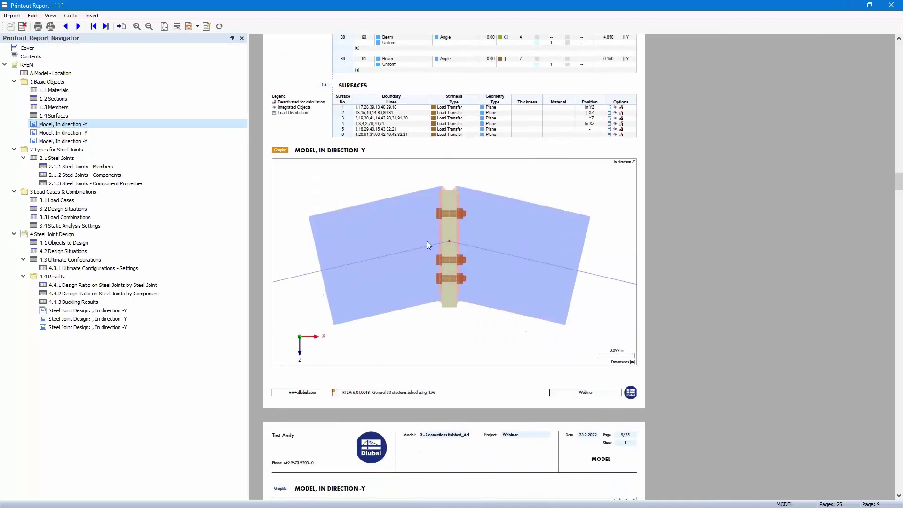
pyautogui.scroll(-5, 457, 224)
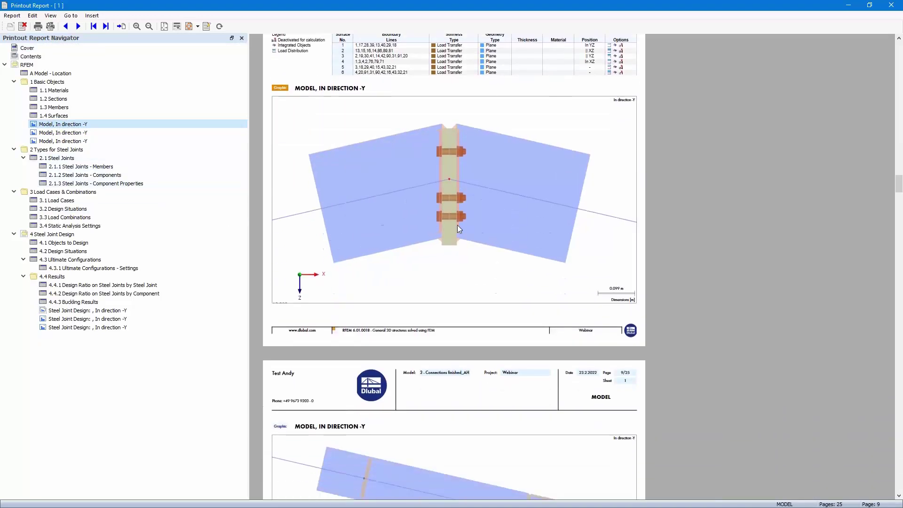
pyautogui.scroll(-15, 460, 229)
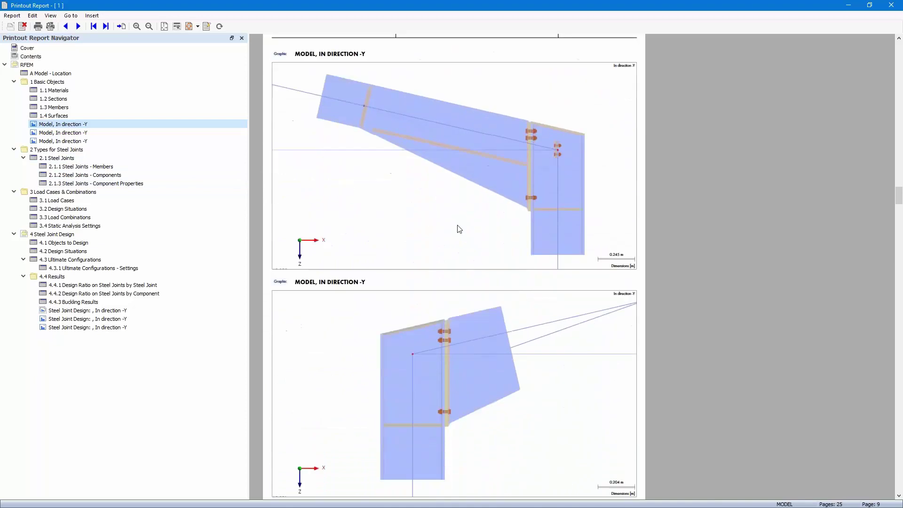
pyautogui.scroll(-5, 459, 229)
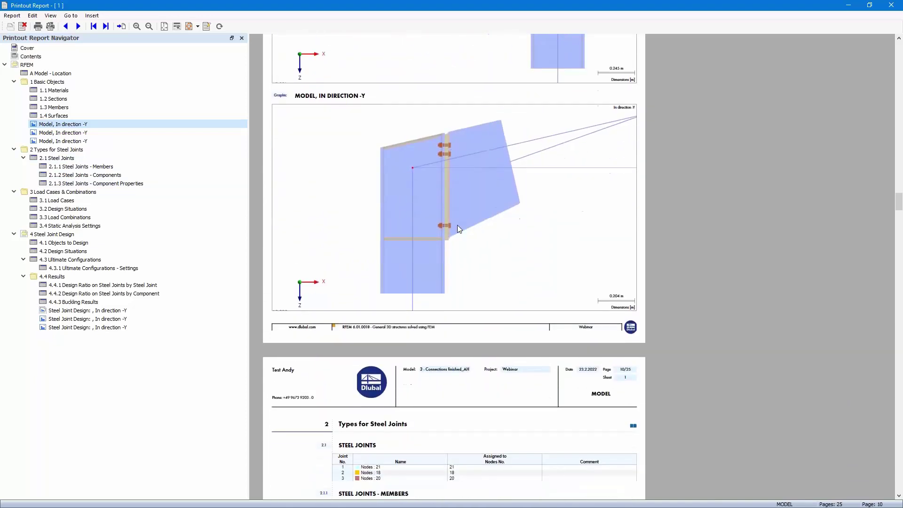
# Step: Review the Types for Steel Joints chapter, covering the joints' members, components and component properties
pyautogui.scroll(-8, 460, 229)
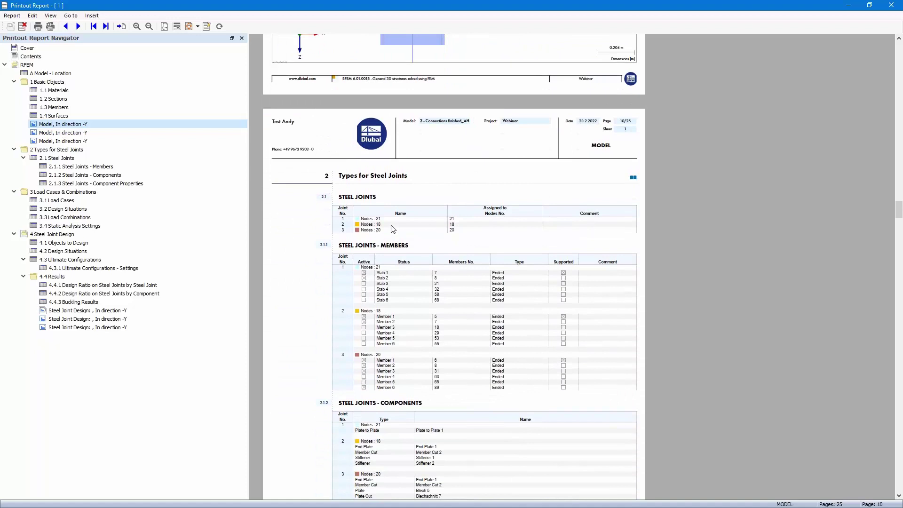
pyautogui.scroll(-5, 394, 225)
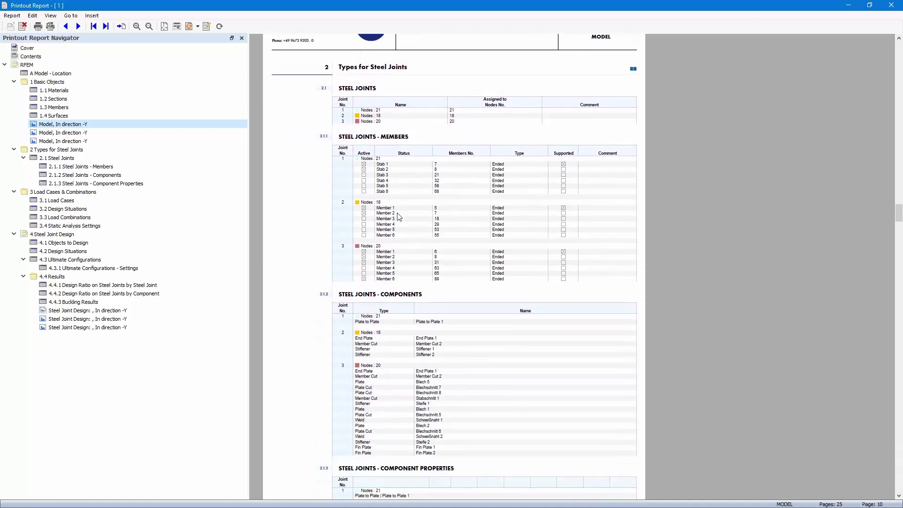
pyautogui.scroll(-1, 431, 255)
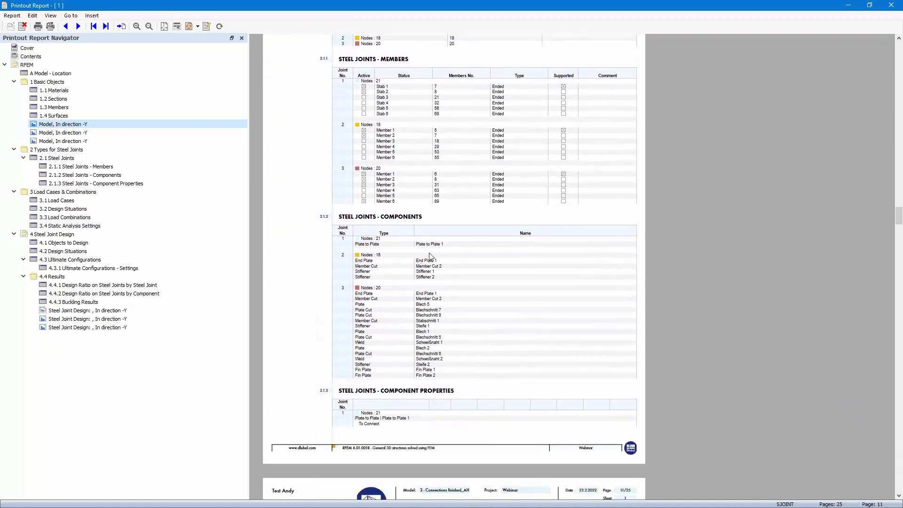
pyautogui.scroll(-6, 430, 256)
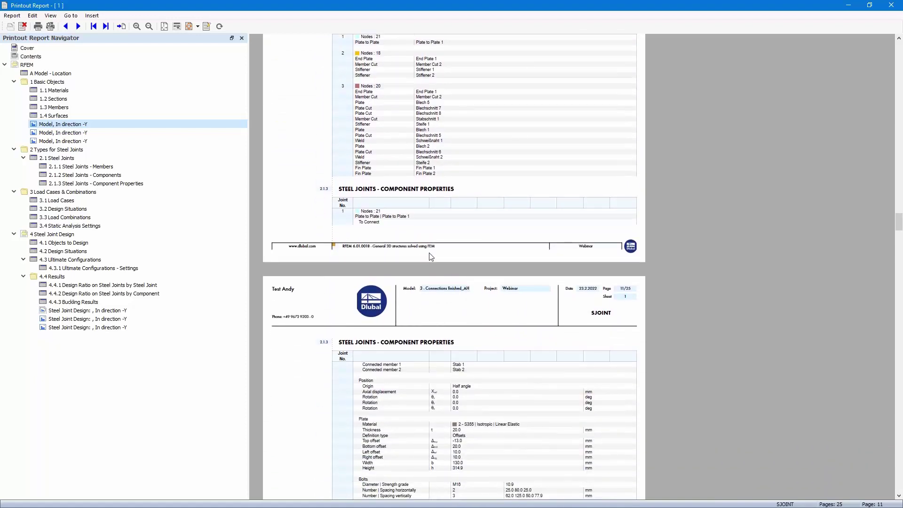
pyautogui.scroll(-2, 432, 257)
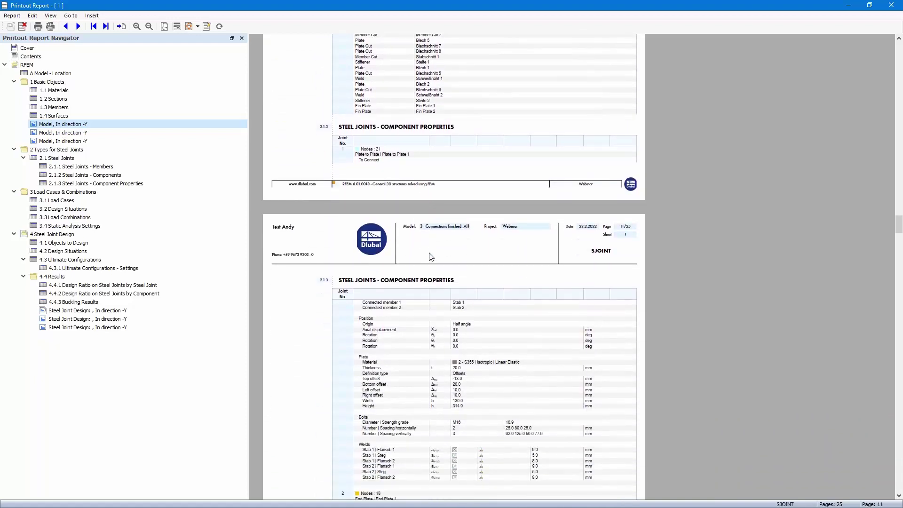
pyautogui.scroll(-5, 431, 256)
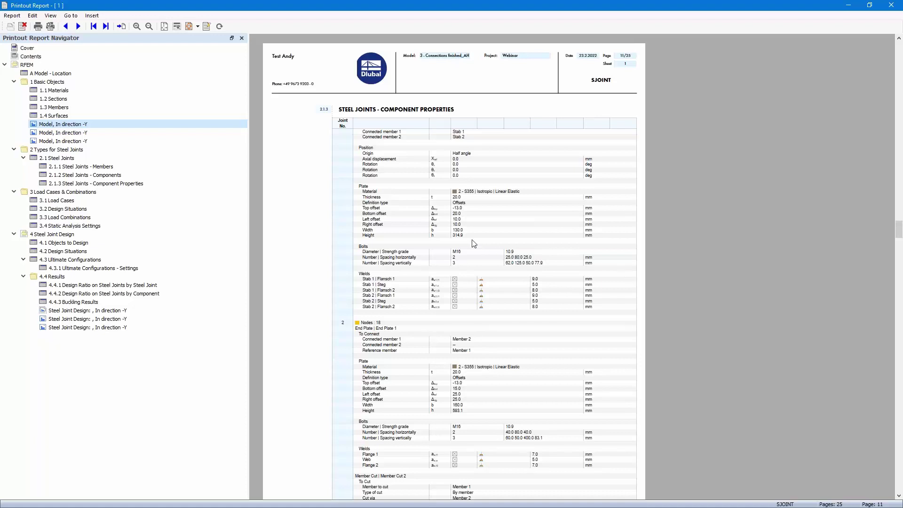
pyautogui.scroll(-1, 460, 253)
pyautogui.scroll(-9, 460, 252)
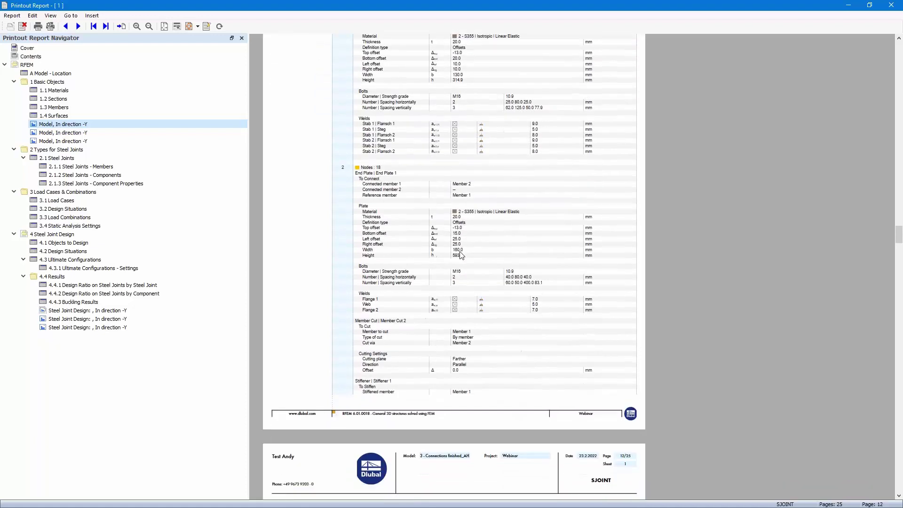
pyautogui.scroll(-20, 462, 256)
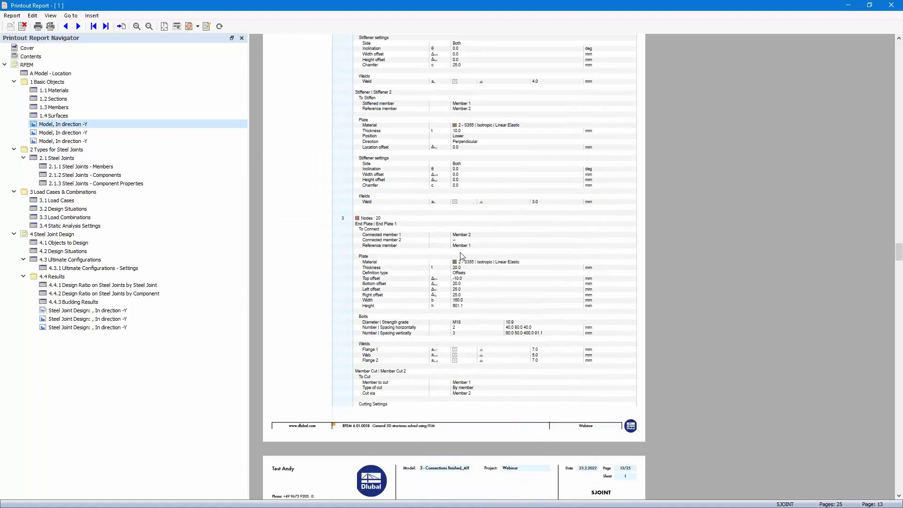
pyautogui.scroll(-20, 462, 257)
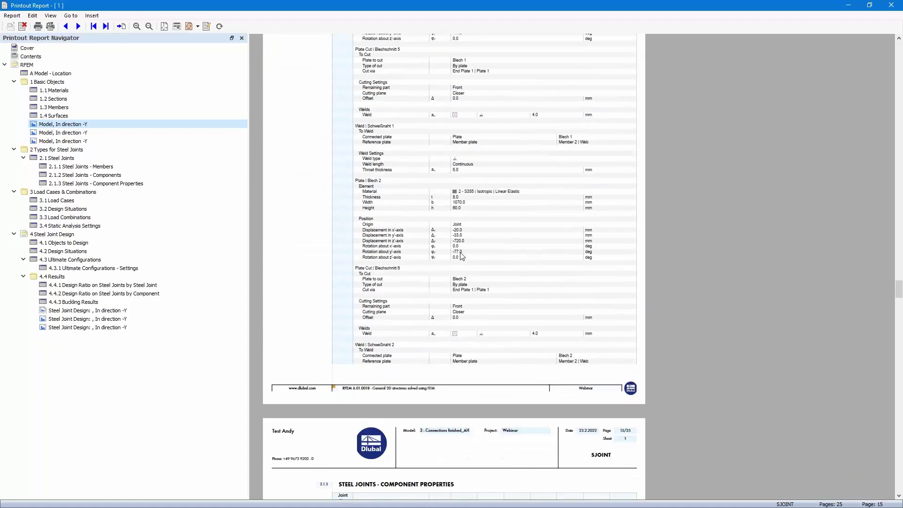
# Step: Review the report's load cases, design situations, load combinations and static analysis settings
pyautogui.scroll(-9, 462, 256)
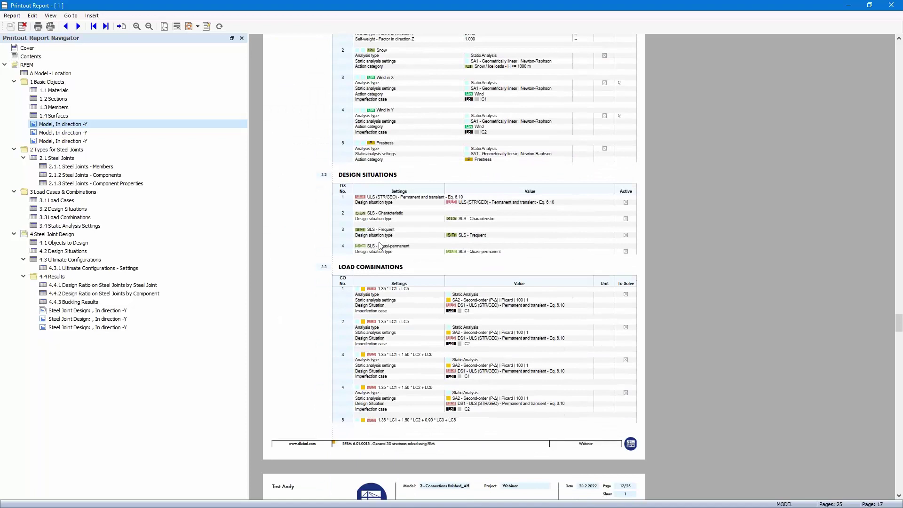
pyautogui.scroll(-1, 424, 242)
pyautogui.scroll(-1, 410, 237)
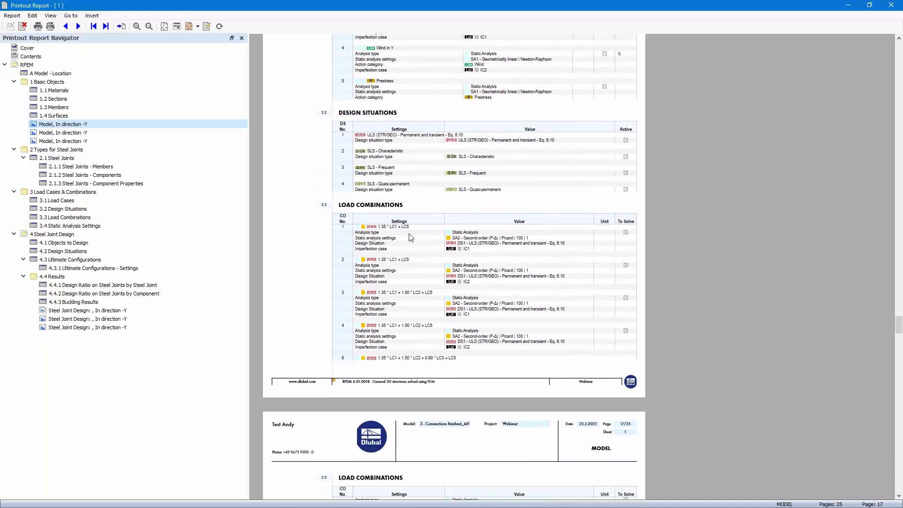
pyautogui.scroll(-8, 410, 237)
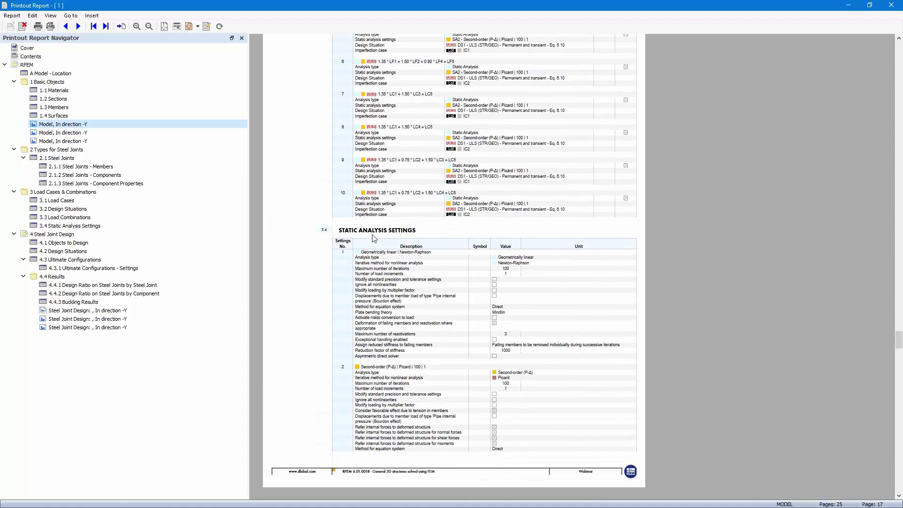
pyautogui.scroll(-9, 373, 238)
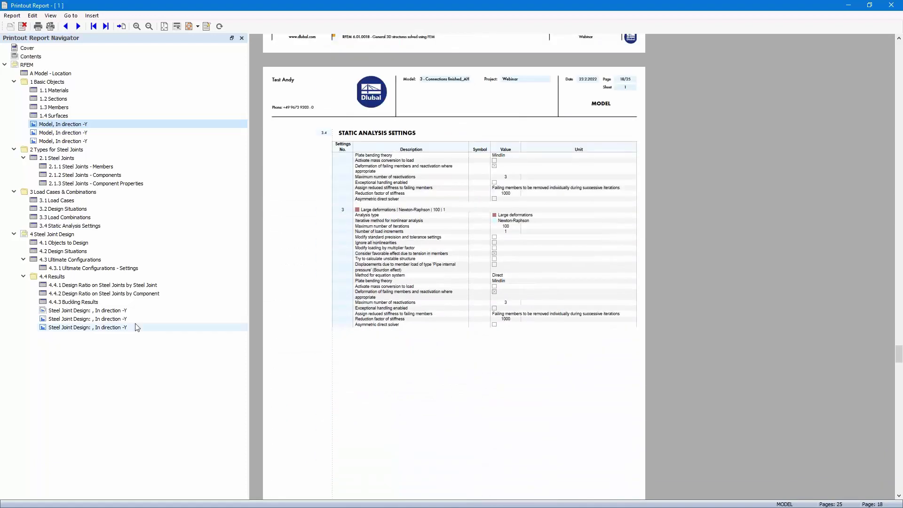
# Step: Go to the report's Steel Joint Design chapter and examine the ultimate configuration settings and design ratios by joint and by component
pyautogui.click(53, 235)
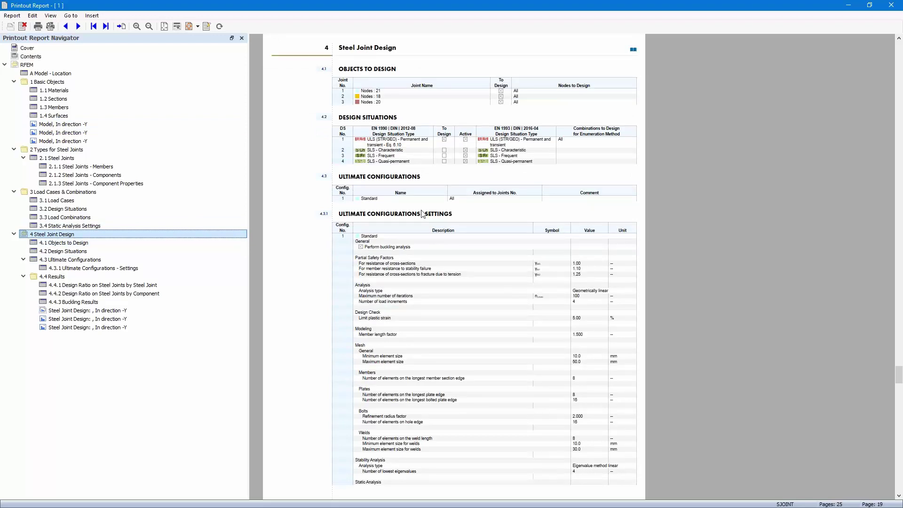
pyautogui.scroll(-10, 424, 213)
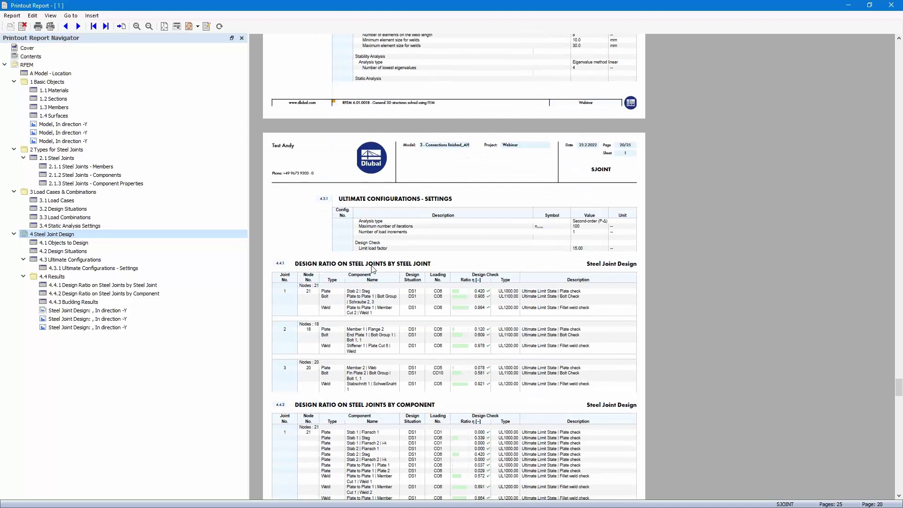
pyautogui.scroll(-5, 489, 321)
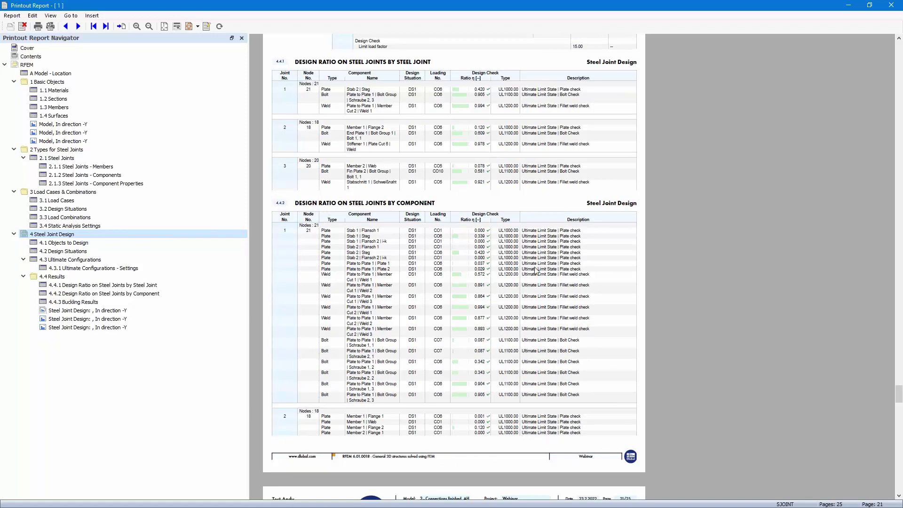
pyautogui.scroll(-4, 494, 279)
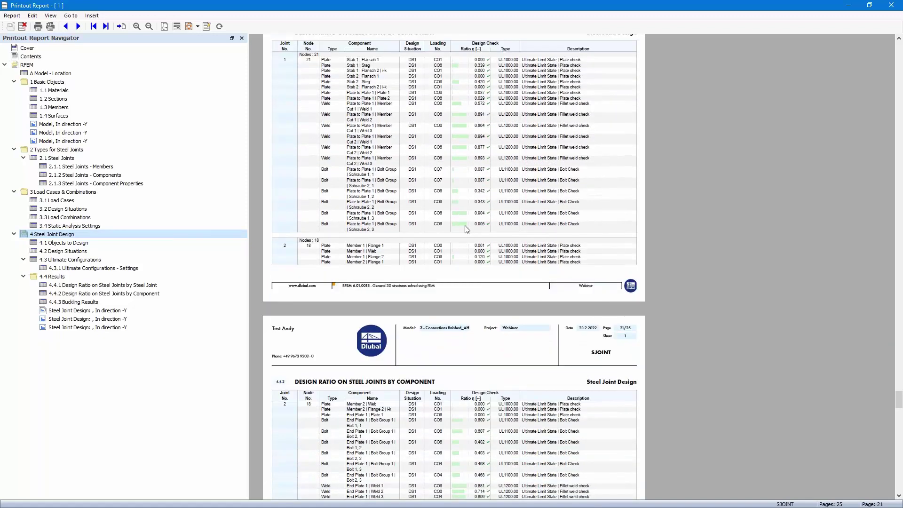
pyautogui.scroll(1, 467, 132)
pyautogui.scroll(-3, 470, 184)
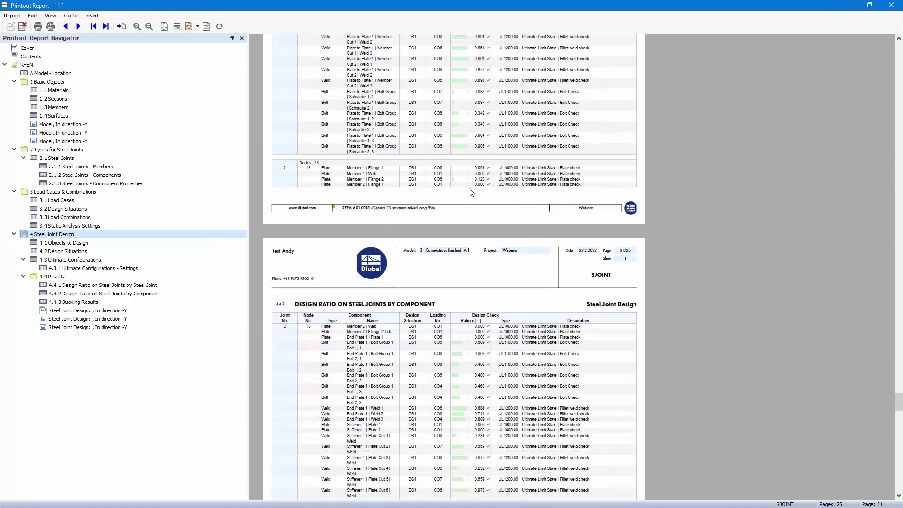
pyautogui.scroll(-9, 470, 211)
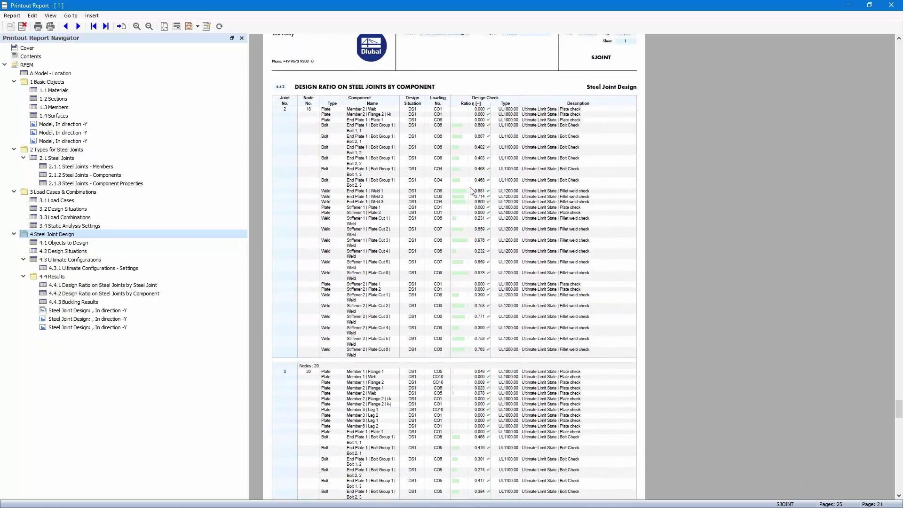
pyautogui.scroll(-3, 468, 240)
pyautogui.scroll(-8, 468, 241)
# Step: Examine the buckling results and the three Steel Joint Design result graphics at the end of the report
pyautogui.scroll(-5, 468, 241)
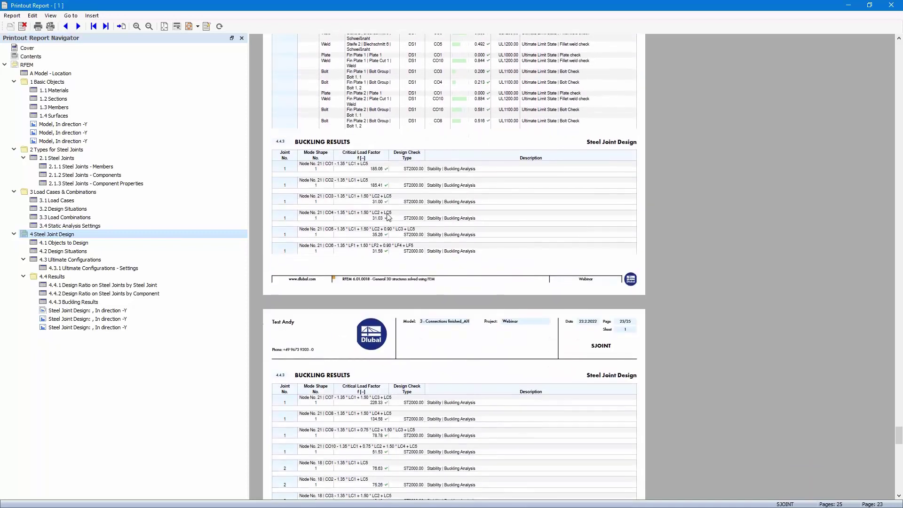
pyautogui.scroll(-5, 389, 217)
pyautogui.scroll(-10, 400, 210)
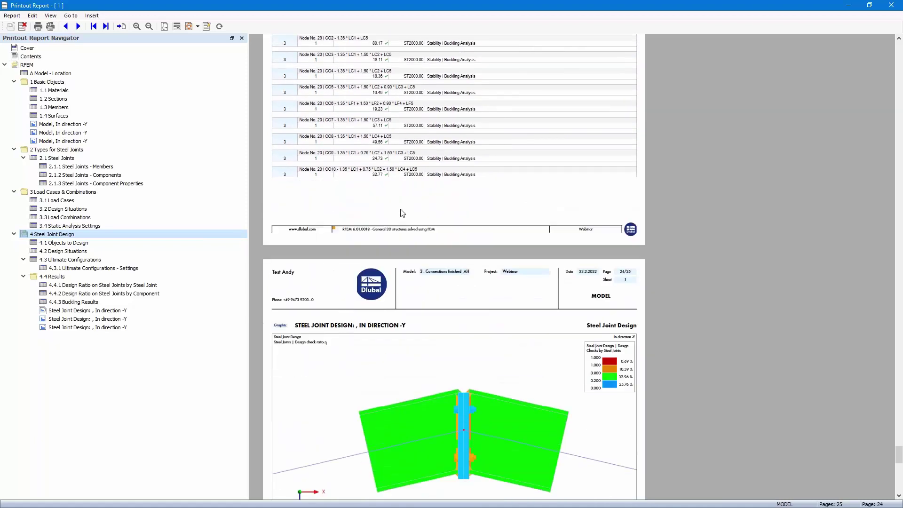
pyautogui.scroll(-5, 402, 212)
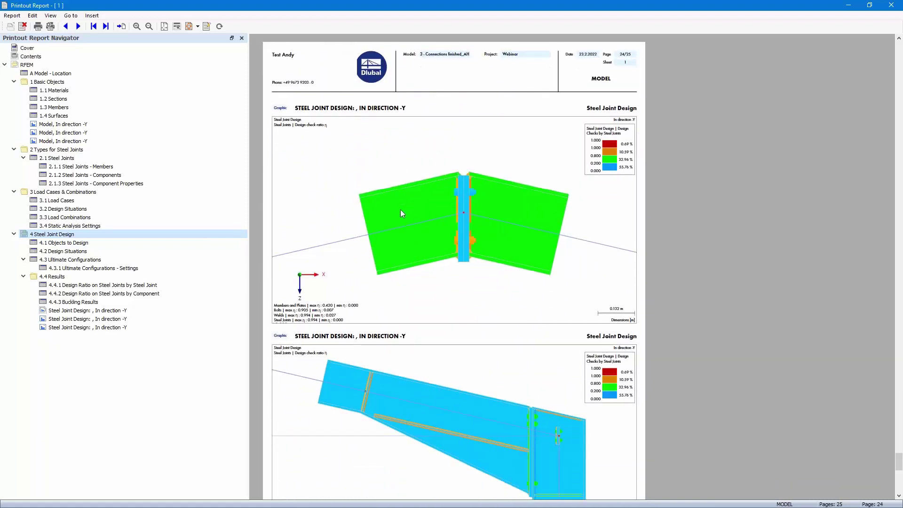
pyautogui.scroll(-1, 423, 219)
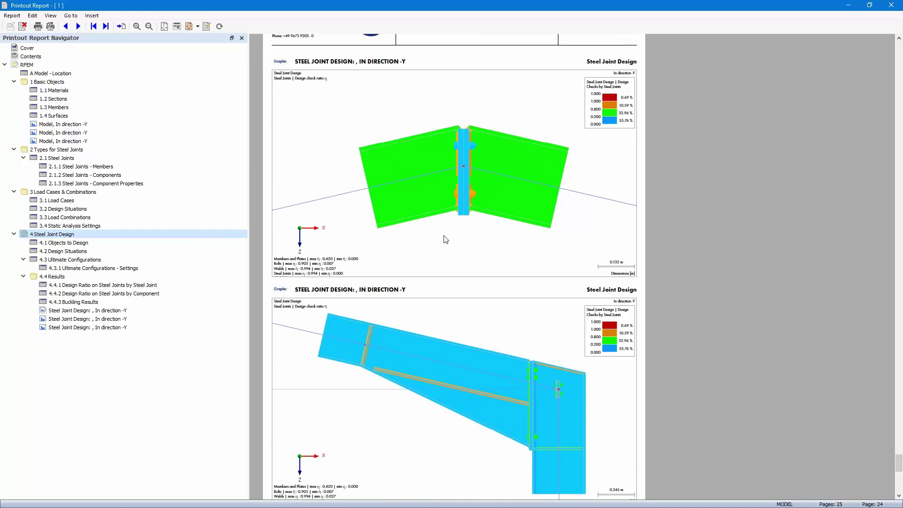
pyautogui.scroll(-5, 450, 231)
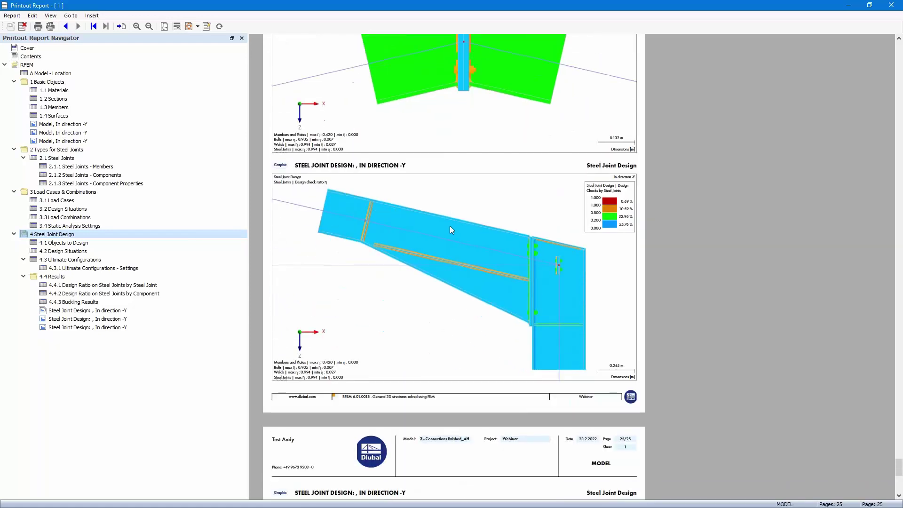
pyautogui.scroll(-6, 451, 230)
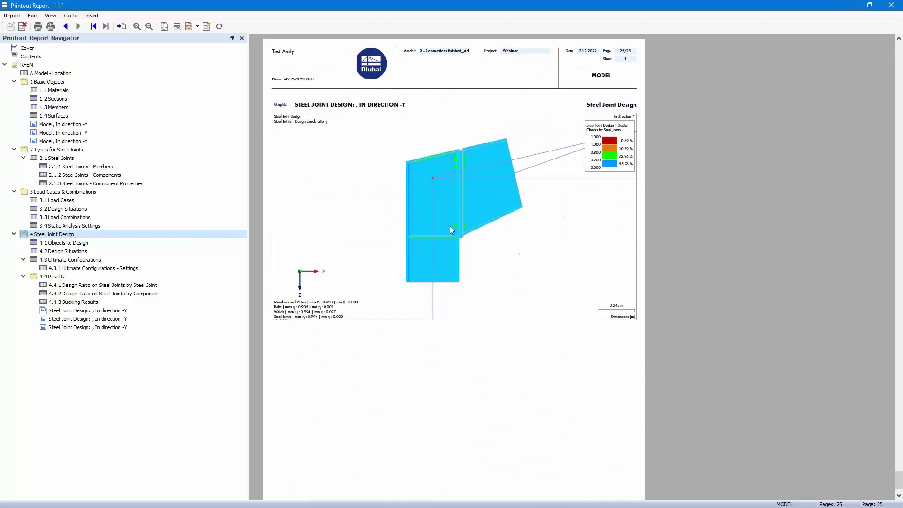
pyautogui.scroll(-1, 451, 229)
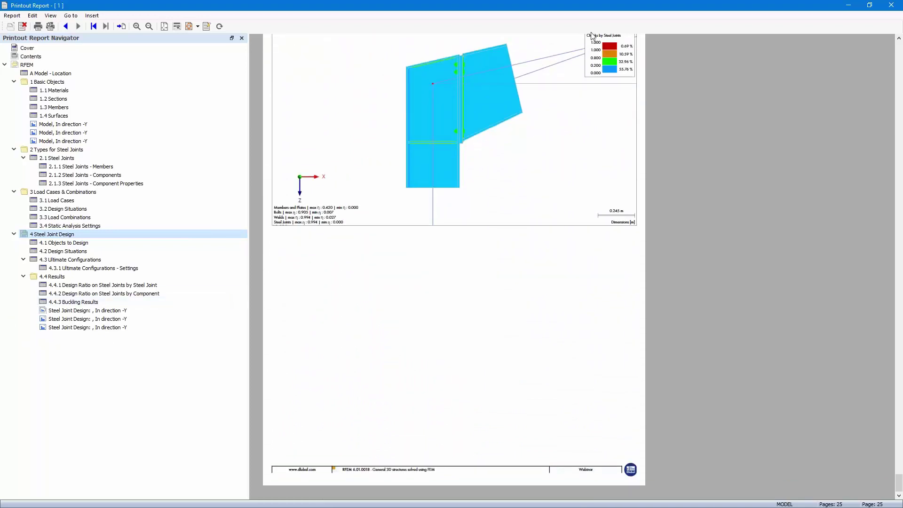
# Step: Move the report aside and examine the design check ratios on the steel joint at node 18 closely in the model
pyautogui.moveTo(535, 6); pyautogui.dragTo(0, 56)
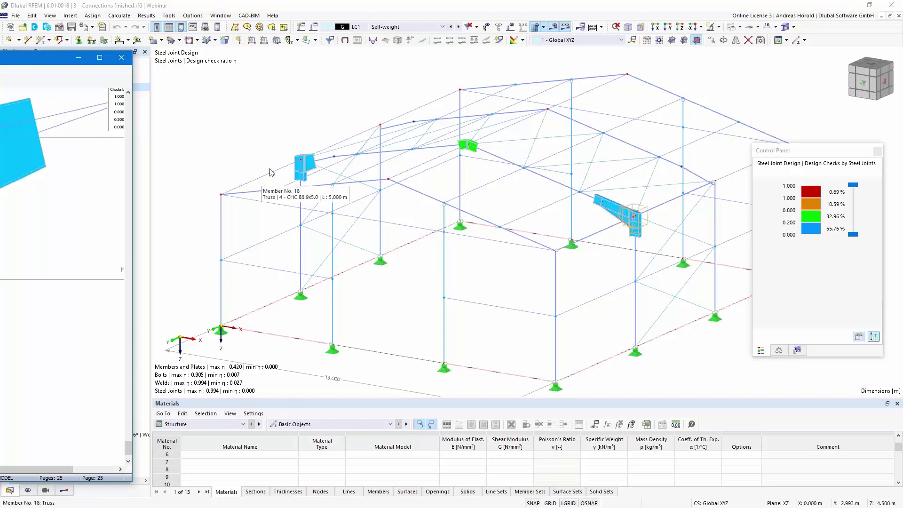
pyautogui.scroll(3, 267, 165)
pyautogui.scroll(5, 306, 169)
pyautogui.moveTo(484, 195); pyautogui.dragTo(629, 231, button='middle')
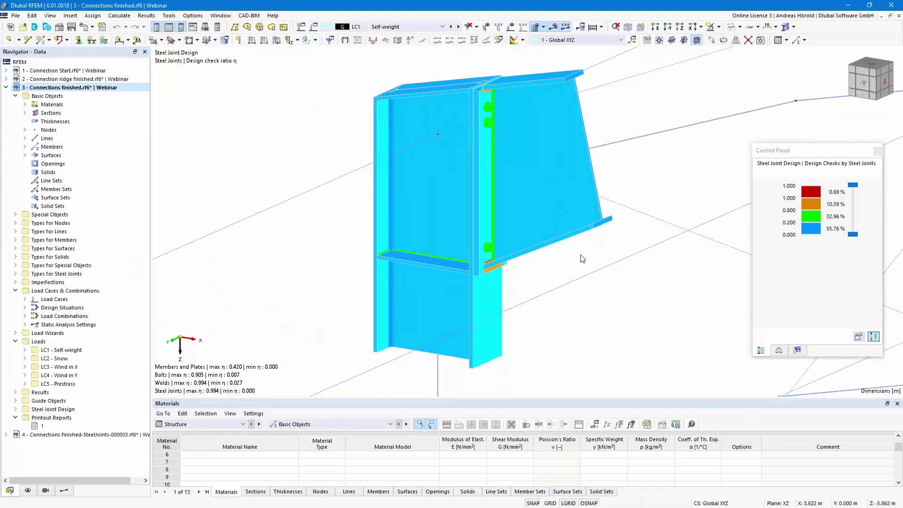
pyautogui.moveTo(633, 319); pyautogui.dragTo(565, 337, button='middle')
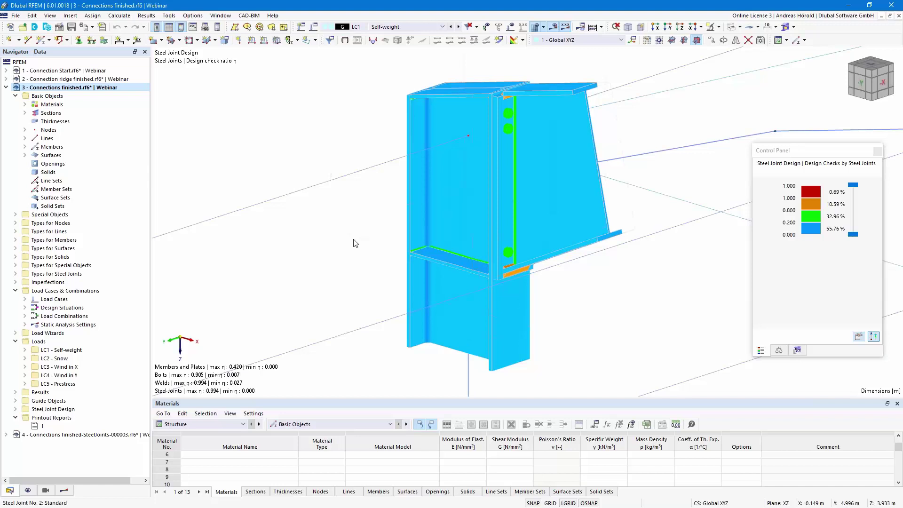
# Step: Add the current axonometric view of the joint's design check ratios to the printout report with a 50% height ratio and check its page
pyautogui.click(93, 28)
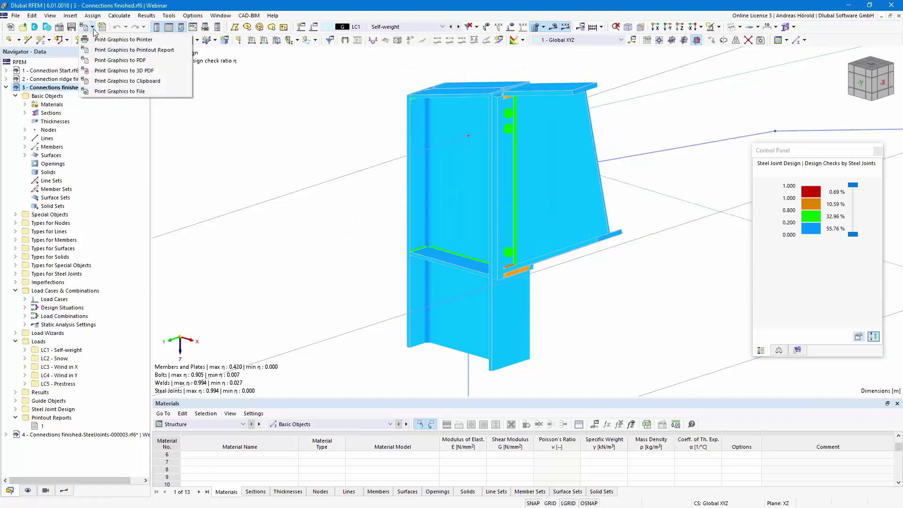
pyautogui.click(141, 49)
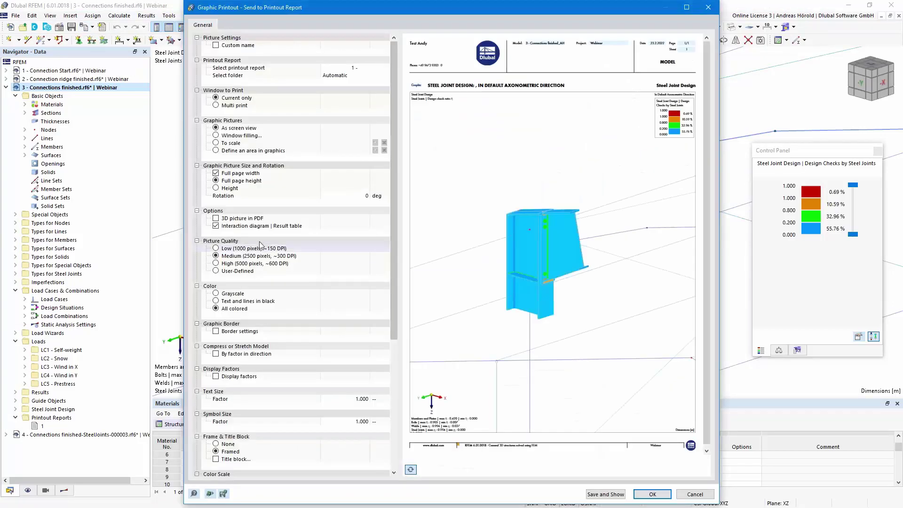
pyautogui.click(217, 192)
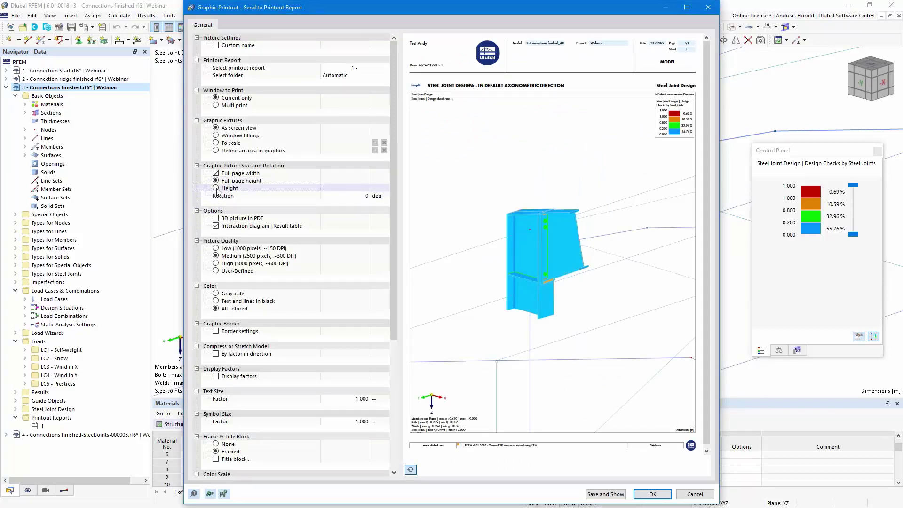
pyautogui.click(216, 188)
pyautogui.click(358, 196)
pyautogui.write('50')
pyautogui.press('Return')
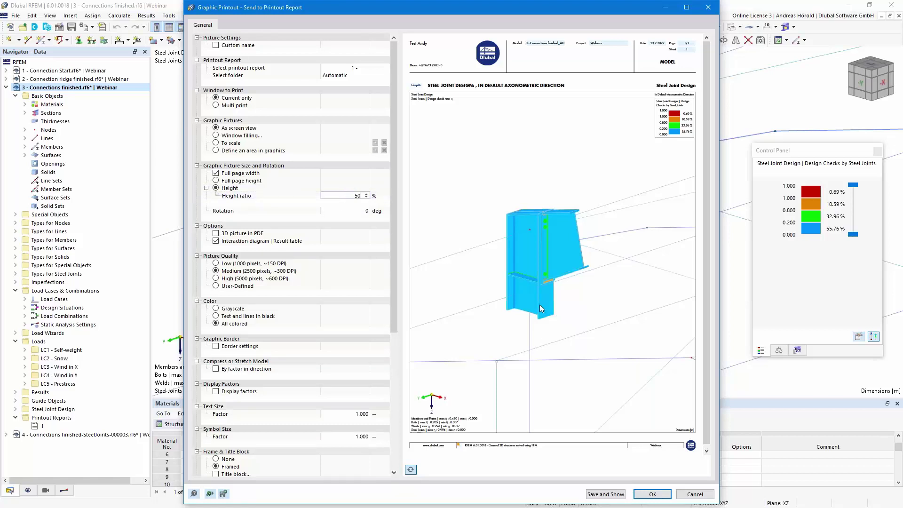
pyautogui.click(603, 495)
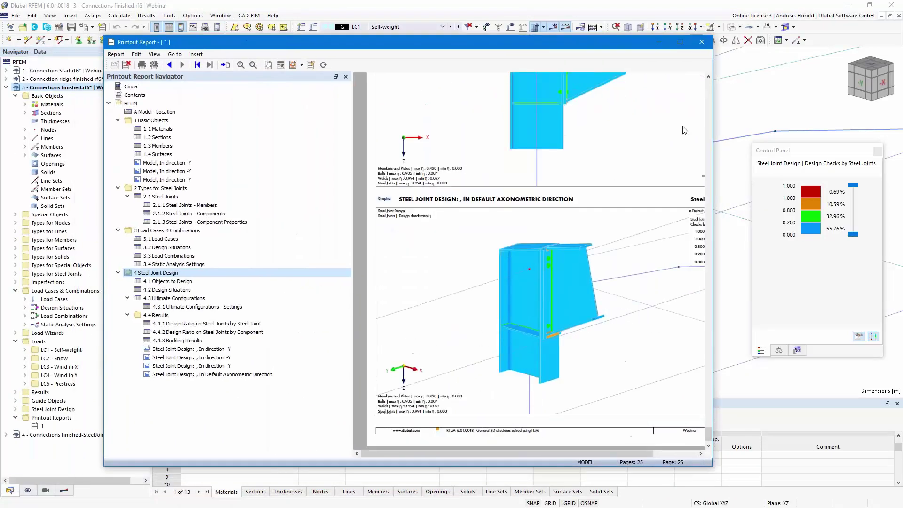
pyautogui.click(682, 43)
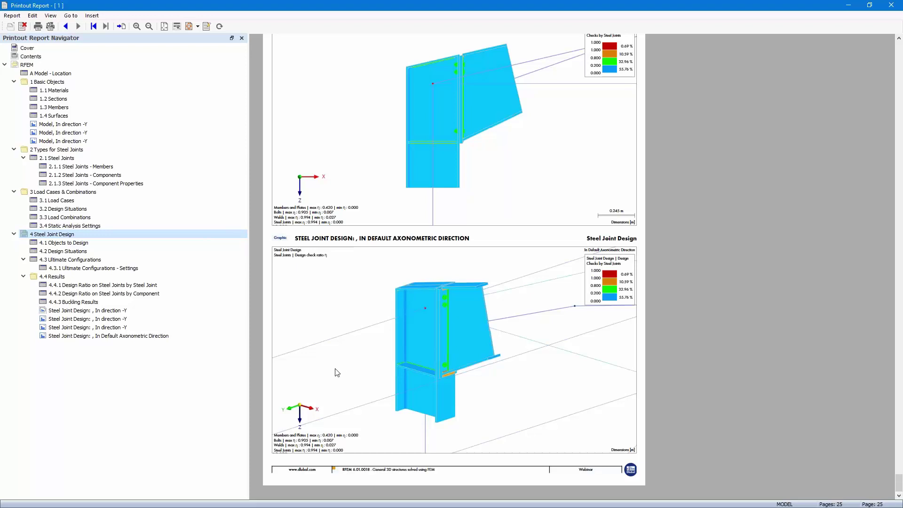
pyautogui.moveTo(565, 4); pyautogui.dragTo(0, 26)
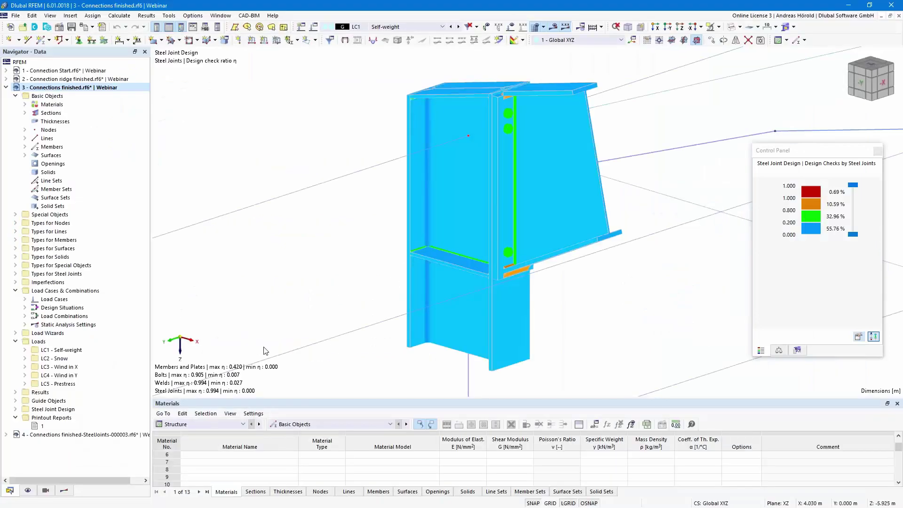
# Step: Show the Steel Joint Design stress-strain ratios by component in an enlarged, undocked table and go to the weld checks at node 21
pyautogui.click(205, 422)
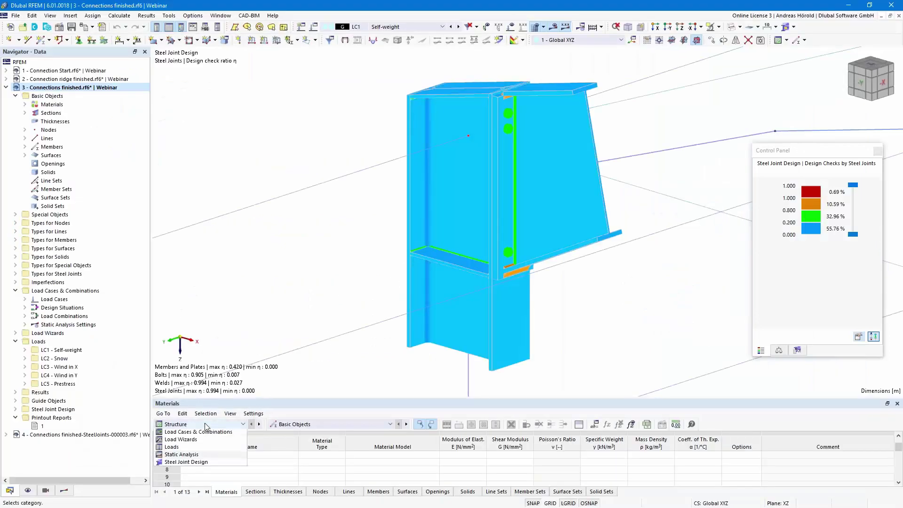
pyautogui.click(217, 482)
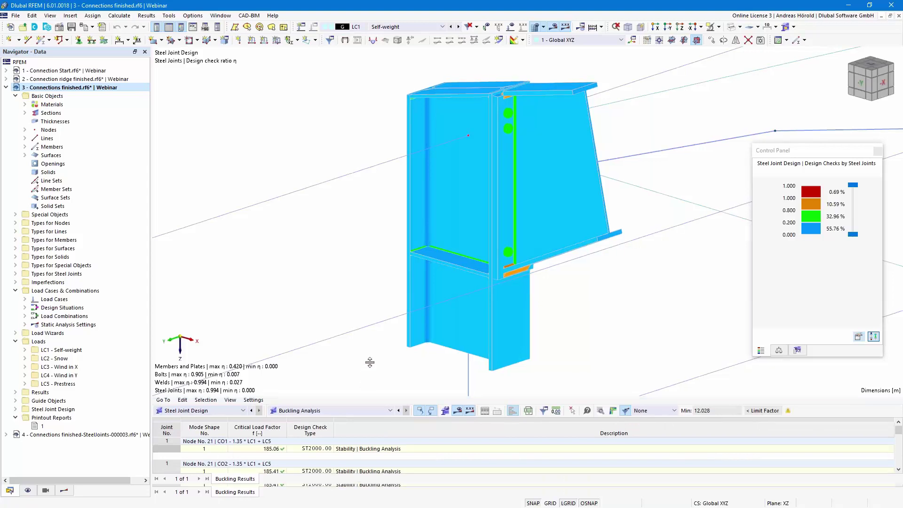
pyautogui.moveTo(367, 397); pyautogui.dragTo(330, 343)
pyautogui.click(317, 374)
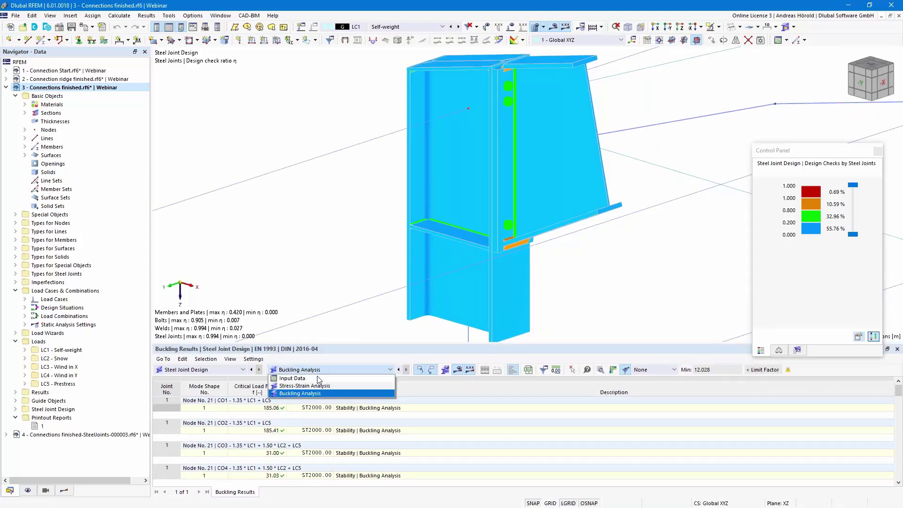
pyautogui.click(320, 384)
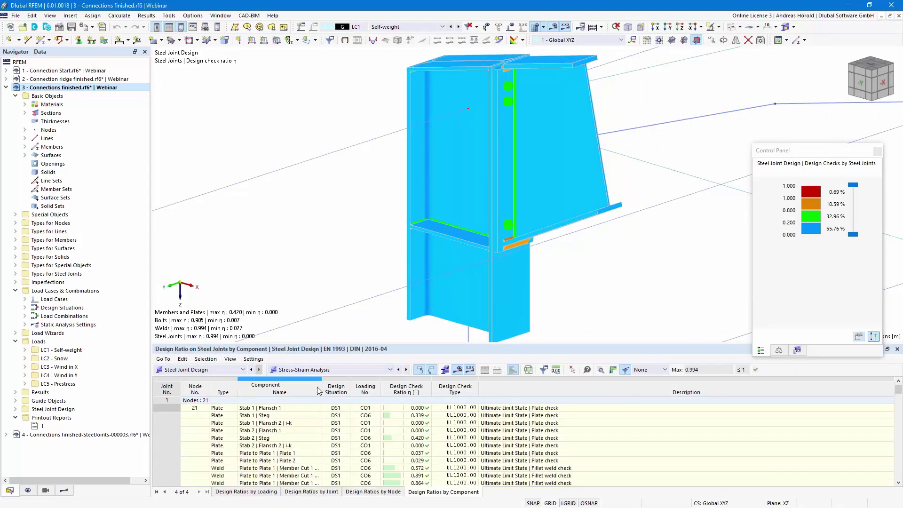
pyautogui.doubleClick(505, 349)
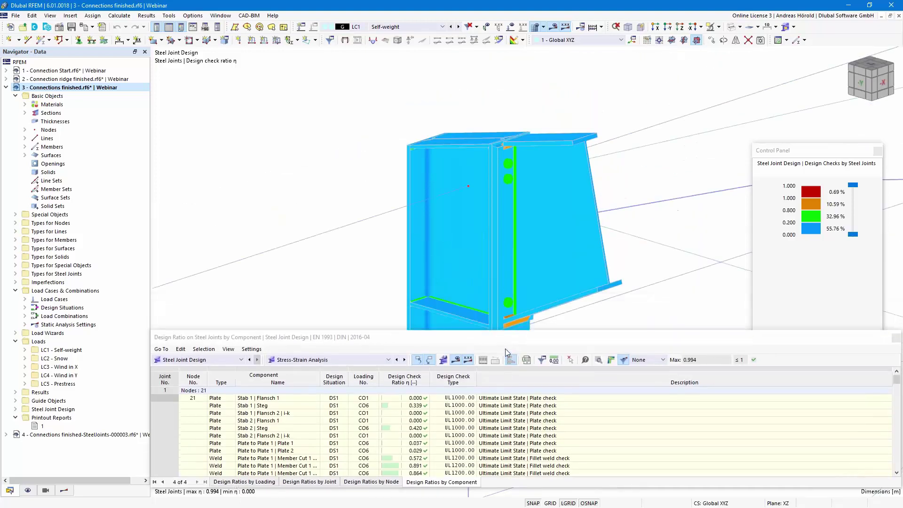
pyautogui.scroll(-3, 416, 473)
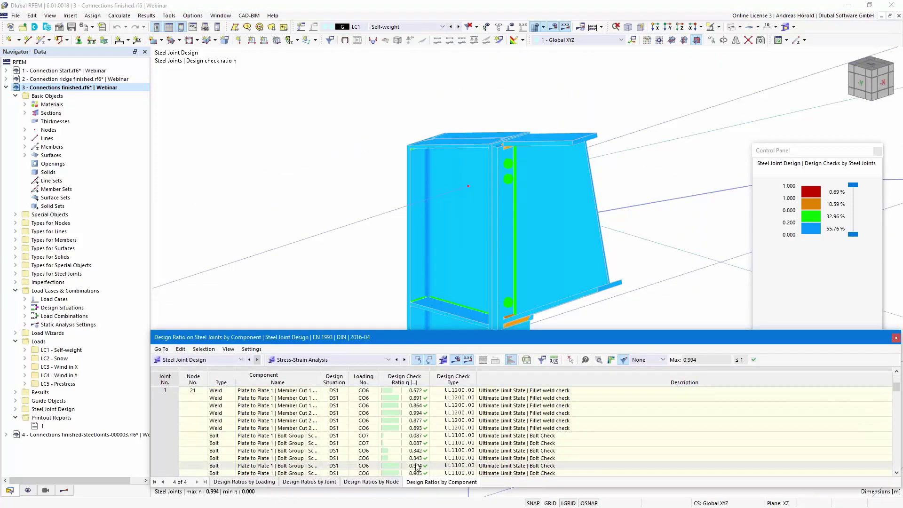
# Step: Add the UL1200 design check details of Plate to Plate 1, Member Cut 2, Weld 3 to the printout report and check the new entry
pyautogui.click(411, 430)
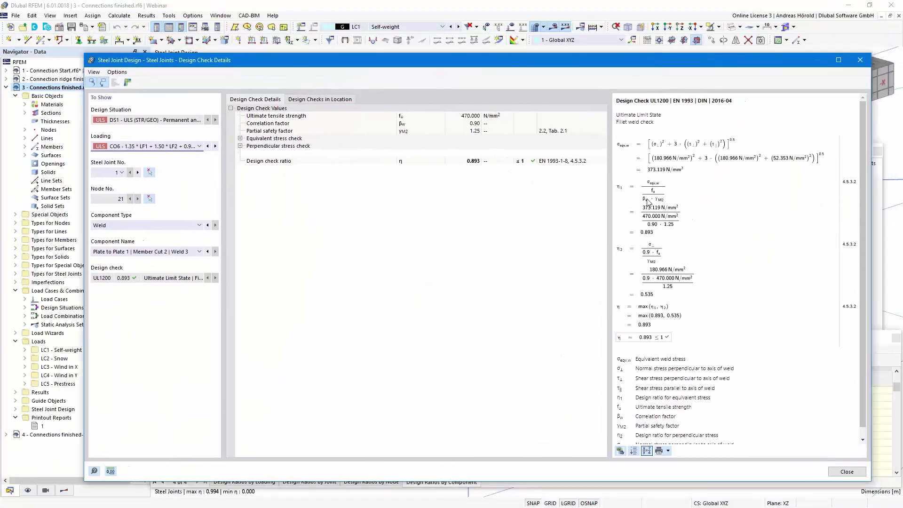
pyautogui.click(668, 452)
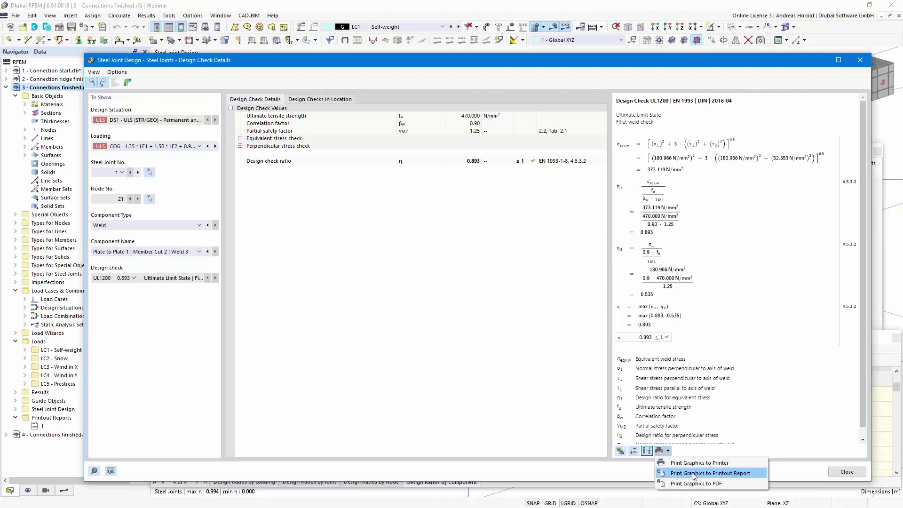
pyautogui.click(692, 473)
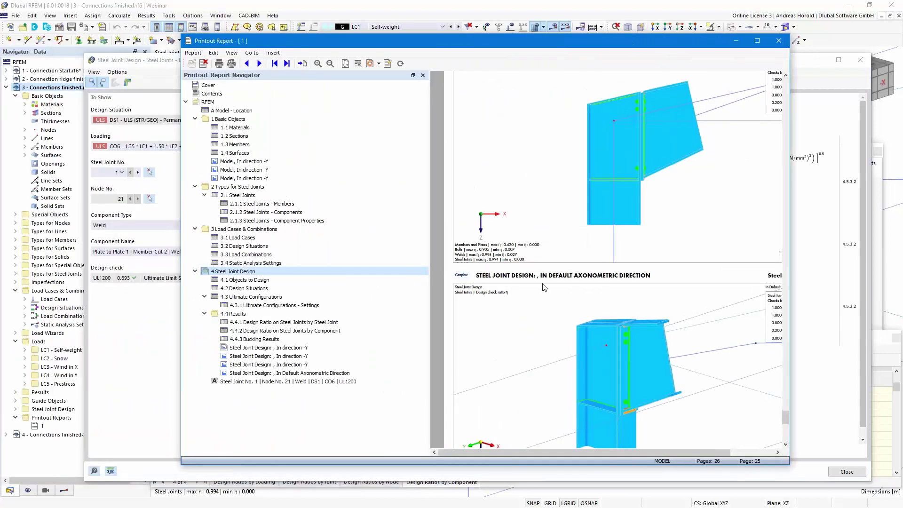
pyautogui.click(253, 382)
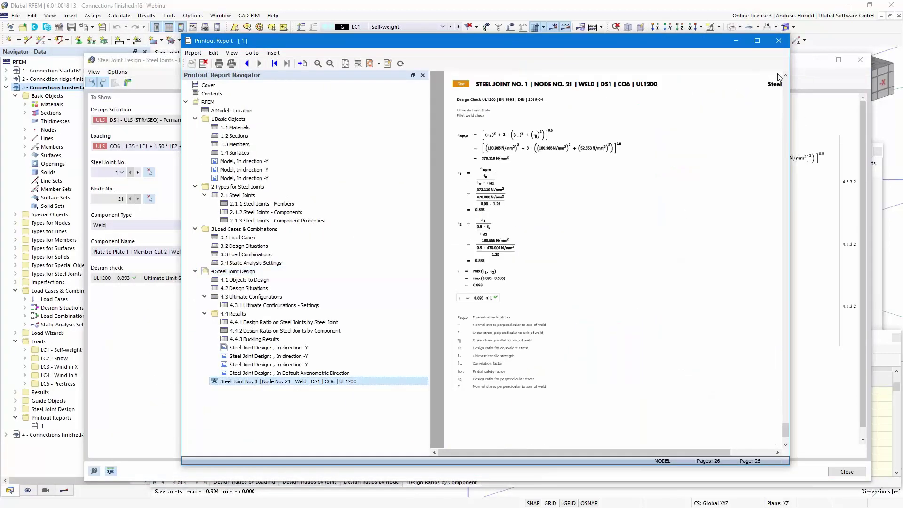
pyautogui.click(756, 41)
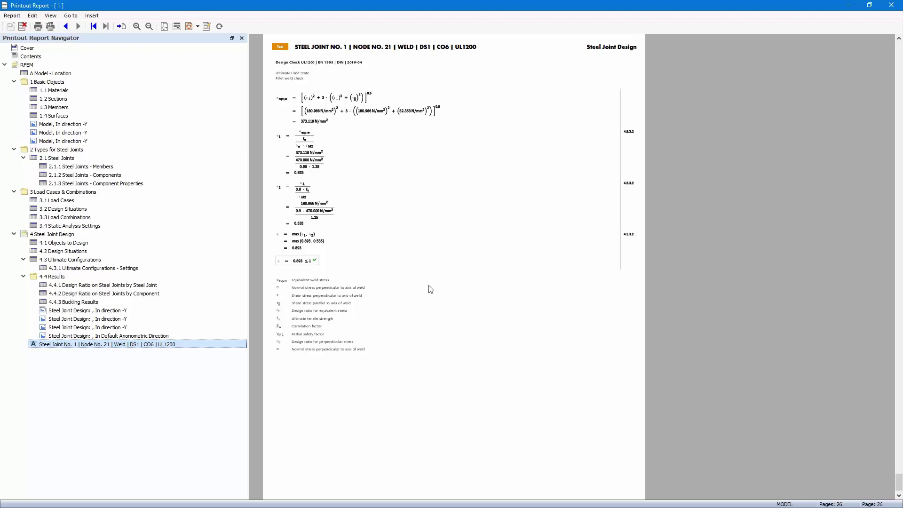
pyautogui.doubleClick(584, 8)
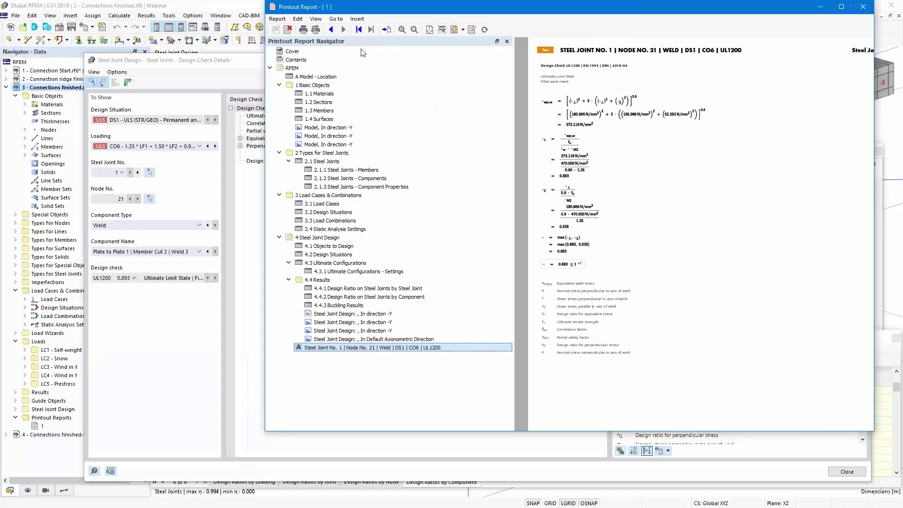
pyautogui.click(800, 10)
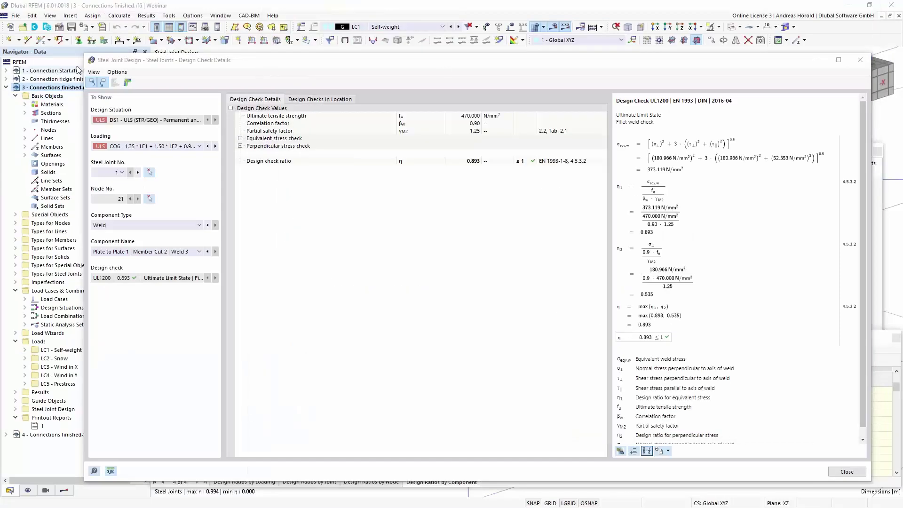
# Step: Open the graphical results of the steel joint at node 21, frame the joint in view, and capture the results window to the clipboard
pyautogui.click(128, 83)
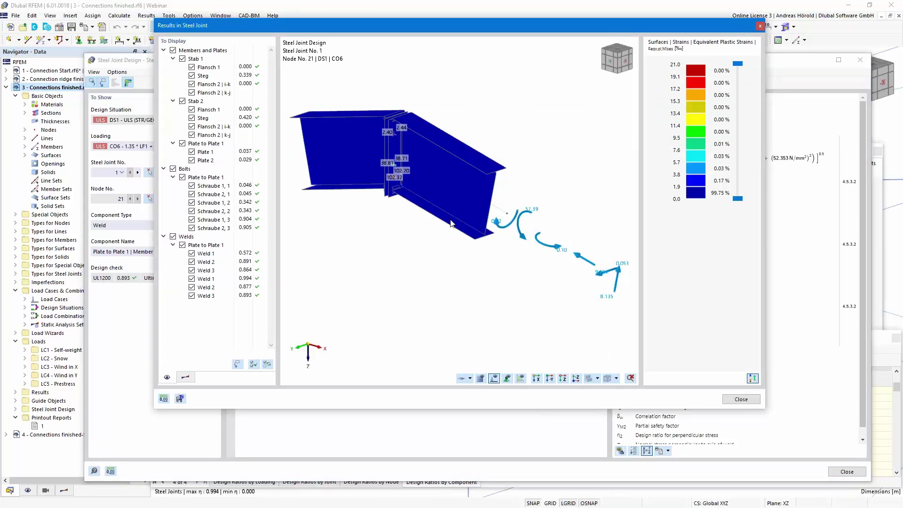
pyautogui.moveTo(408, 255); pyautogui.dragTo(425, 263, button='middle')
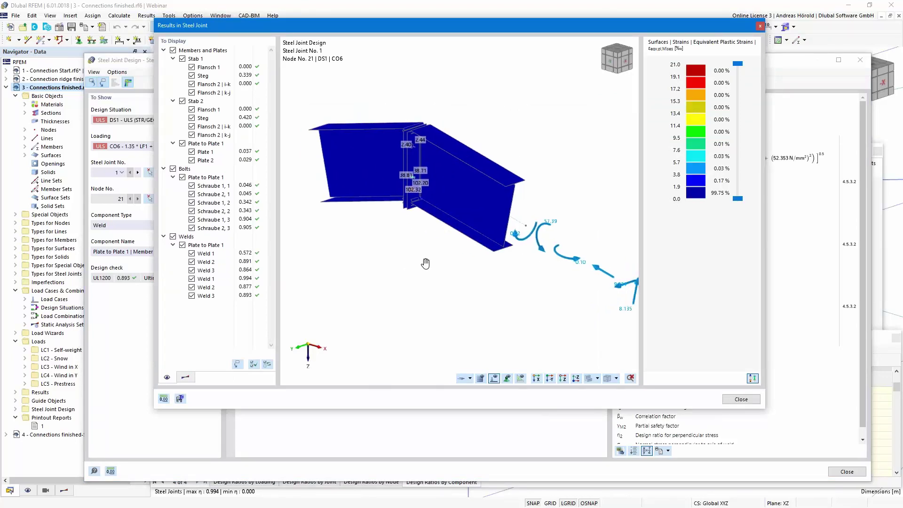
pyautogui.scroll(1, 425, 264)
pyautogui.scroll(-1, 423, 257)
pyautogui.moveTo(423, 256); pyautogui.dragTo(405, 267, button='middle')
pyautogui.scroll(1, 437, 259)
pyautogui.scroll(-1, 434, 272)
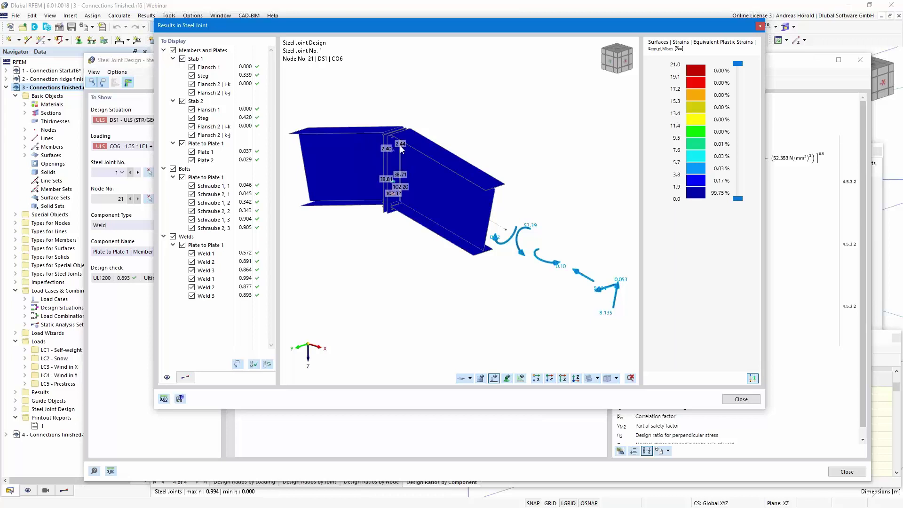
pyautogui.press('Print')
pyautogui.click(405, 35)
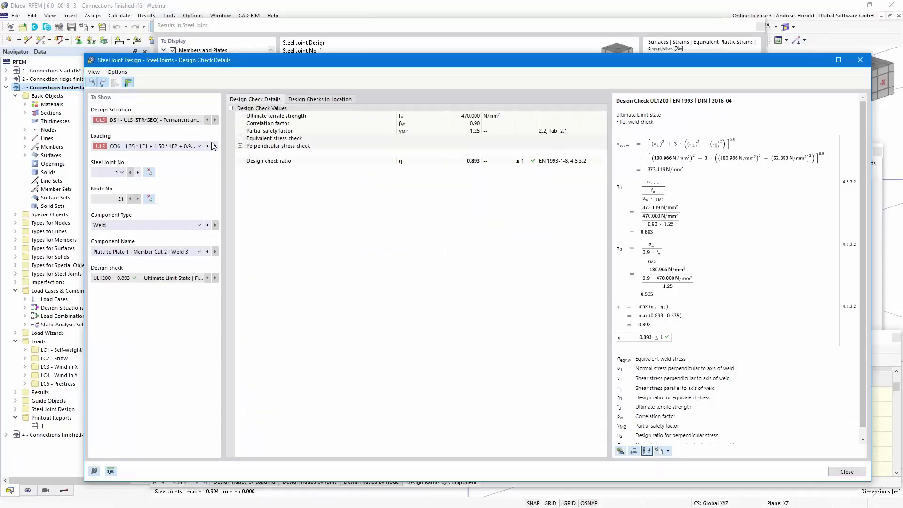
# Step: Insert the clipboard image into the printout report with the title "Connection" and check its page
pyautogui.click(699, 47)
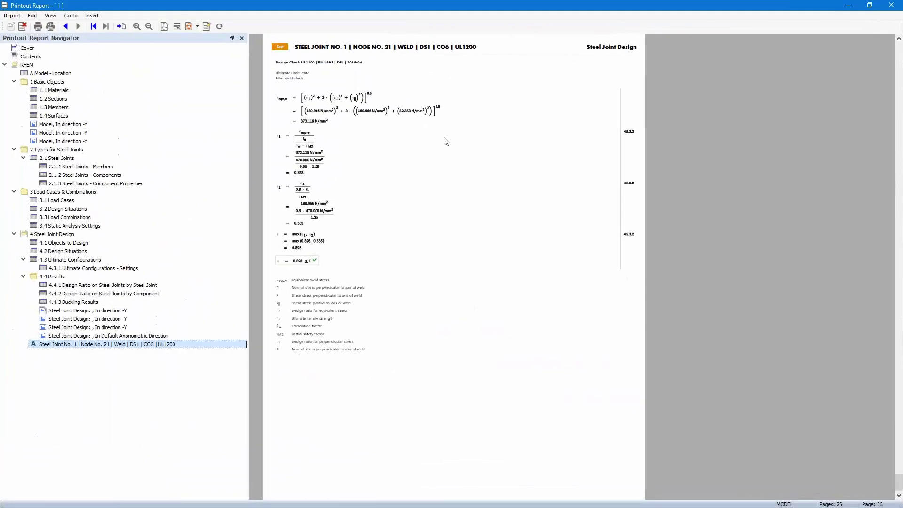
pyautogui.click(89, 15)
pyautogui.click(122, 34)
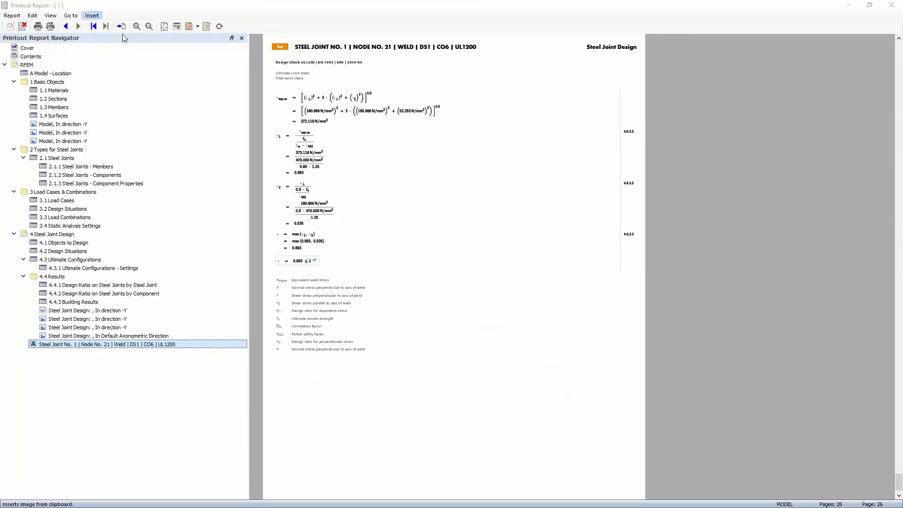
pyautogui.write('Connection')
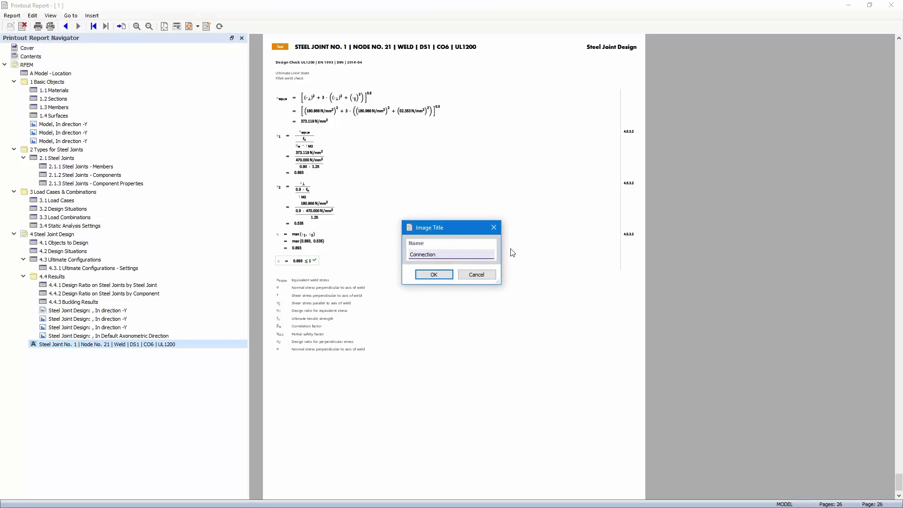
pyautogui.press('Return')
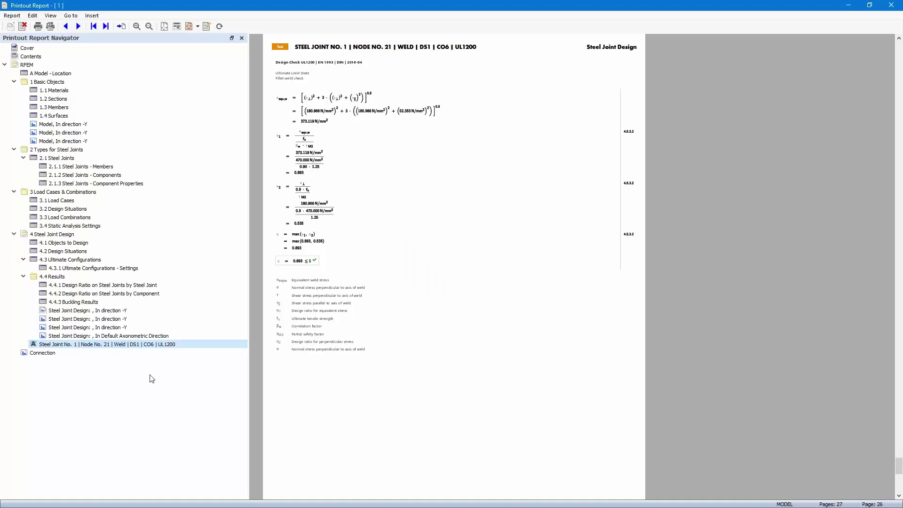
pyautogui.click(49, 354)
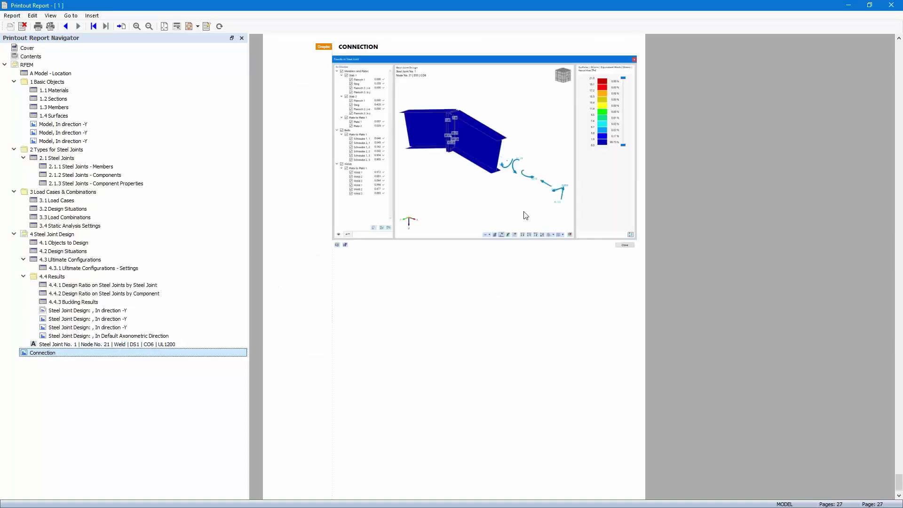
pyautogui.scroll(5, 495, 250)
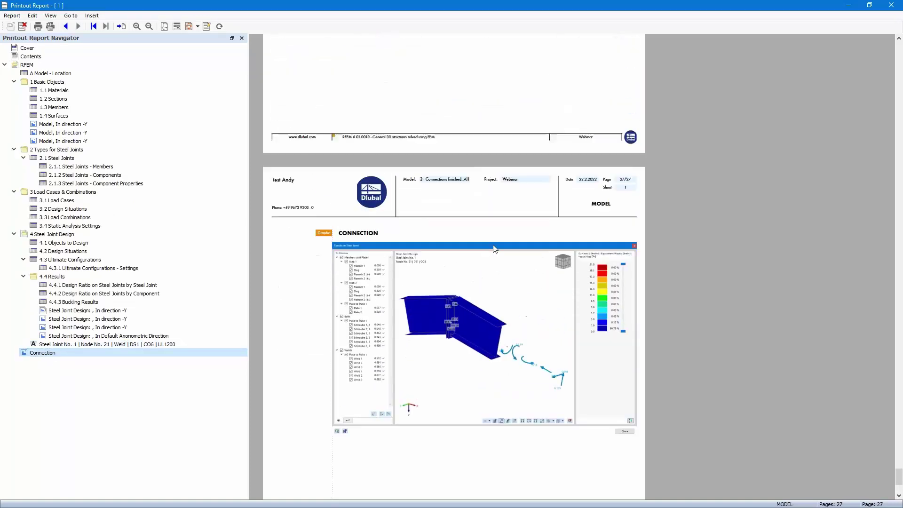
pyautogui.scroll(-3, 496, 249)
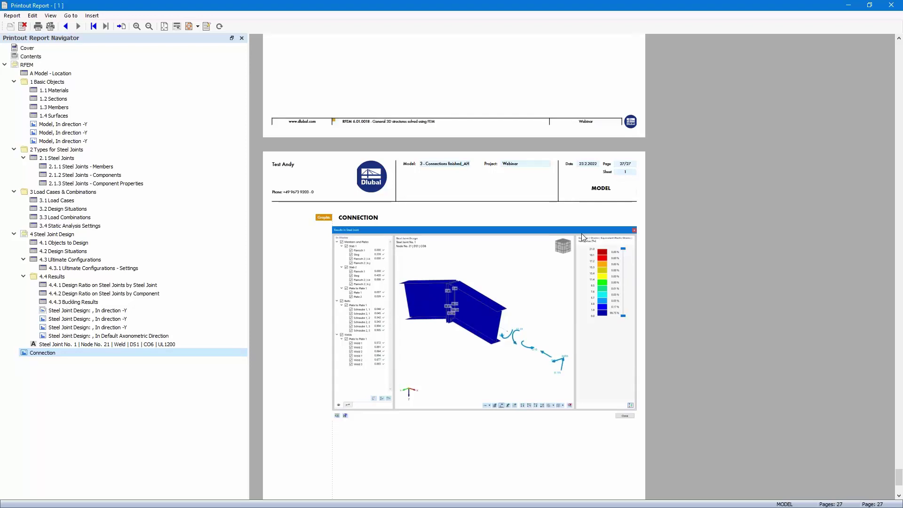
# Step: Close the report and the open joint result windows, returning to the hall frame with its steel joints
pyautogui.click(891, 8)
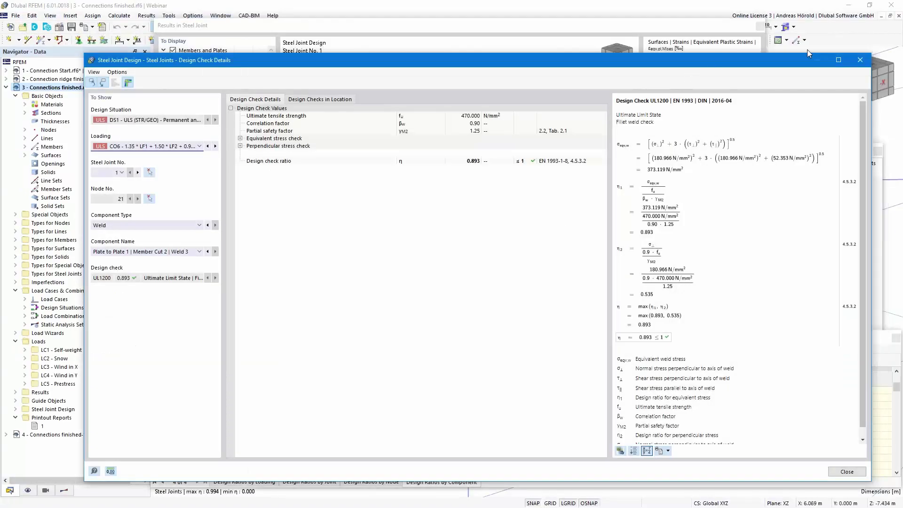
pyautogui.click(857, 57)
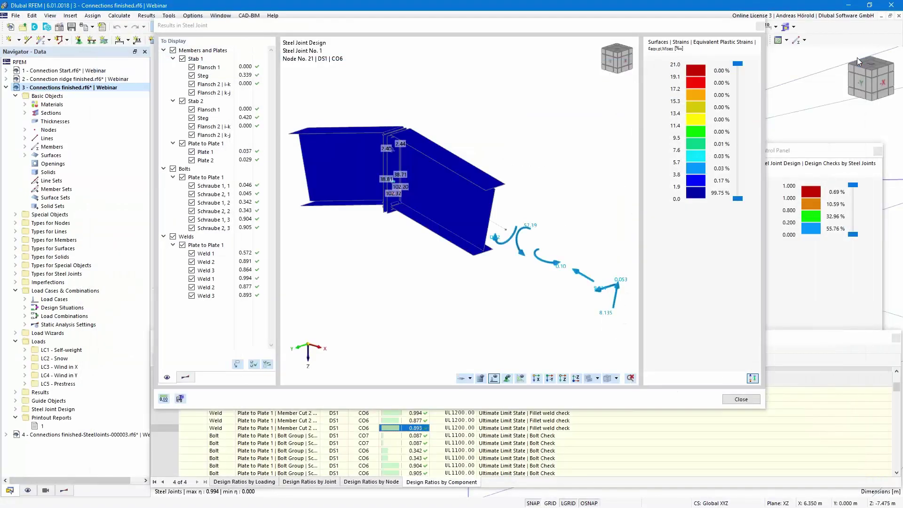
pyautogui.click(760, 28)
pyautogui.scroll(-3, 613, 239)
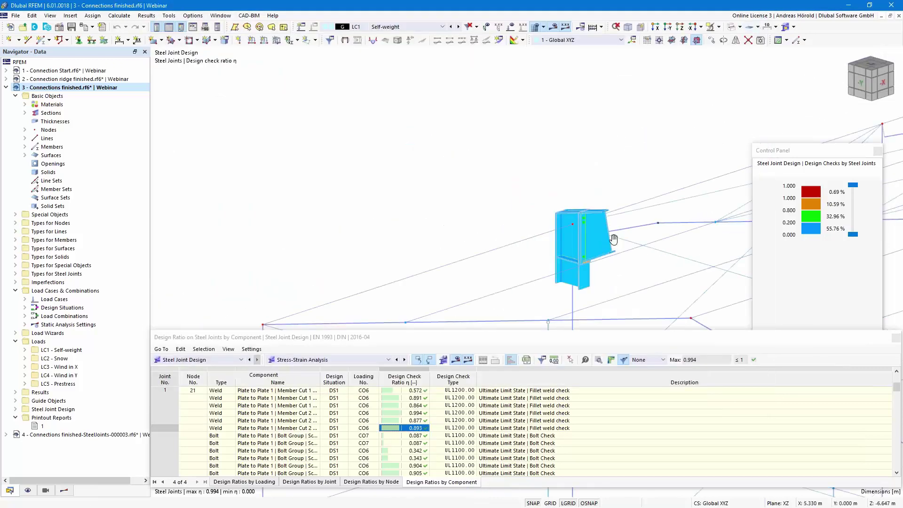
pyautogui.scroll(-5, 614, 239)
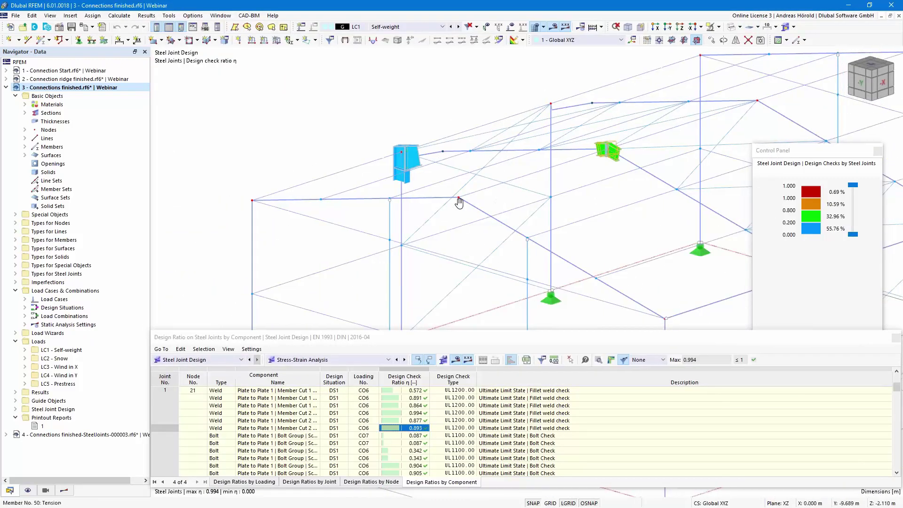
pyautogui.moveTo(460, 204); pyautogui.dragTo(347, 203, button='middle')
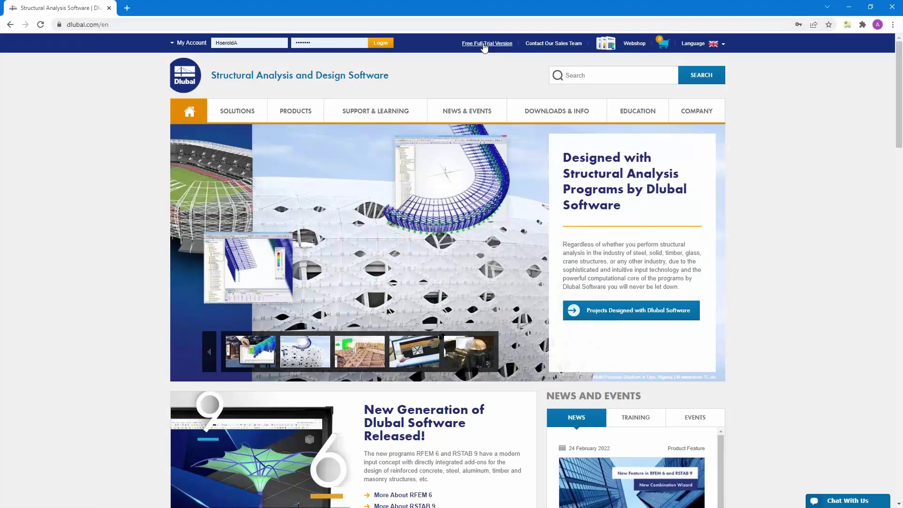
# Step: On the Dlubal website in the browser, open the Free Full Trial Version page, followed by the Submit Program Feature or Idea form
pyautogui.click(485, 44)
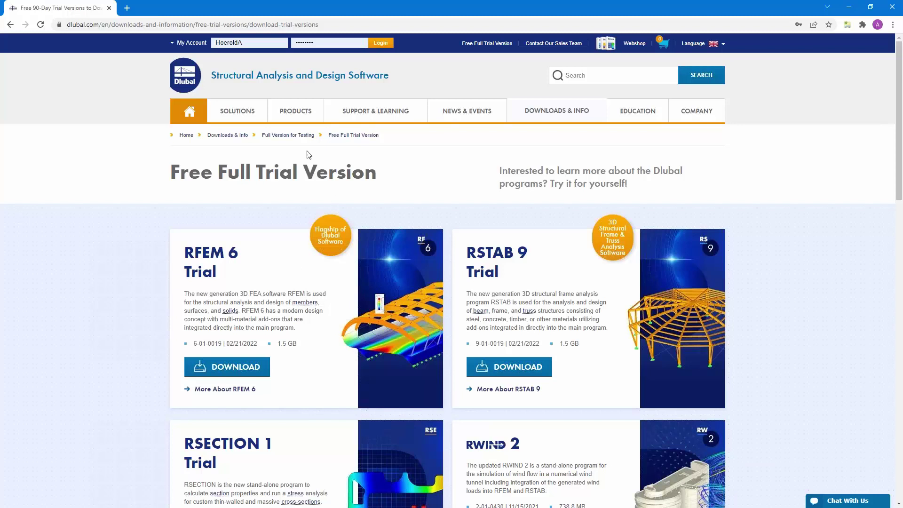
pyautogui.moveTo(370, 116)
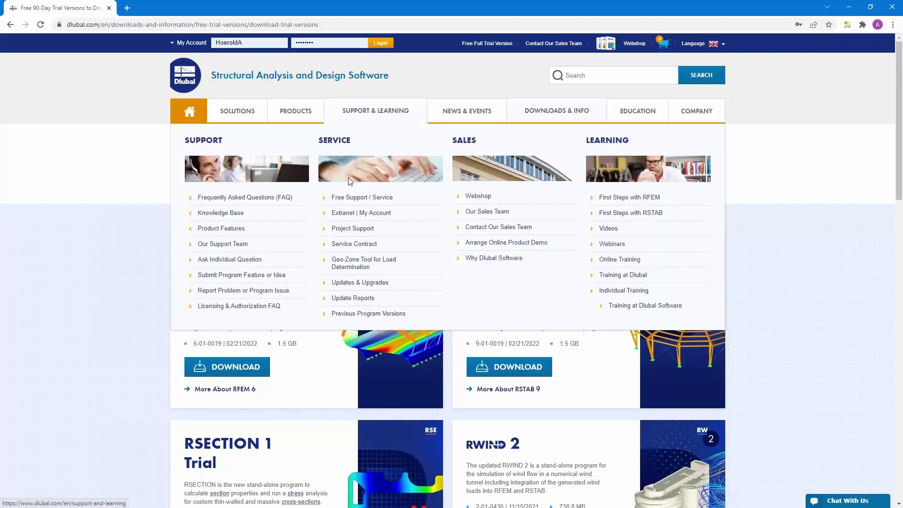
pyautogui.click(235, 279)
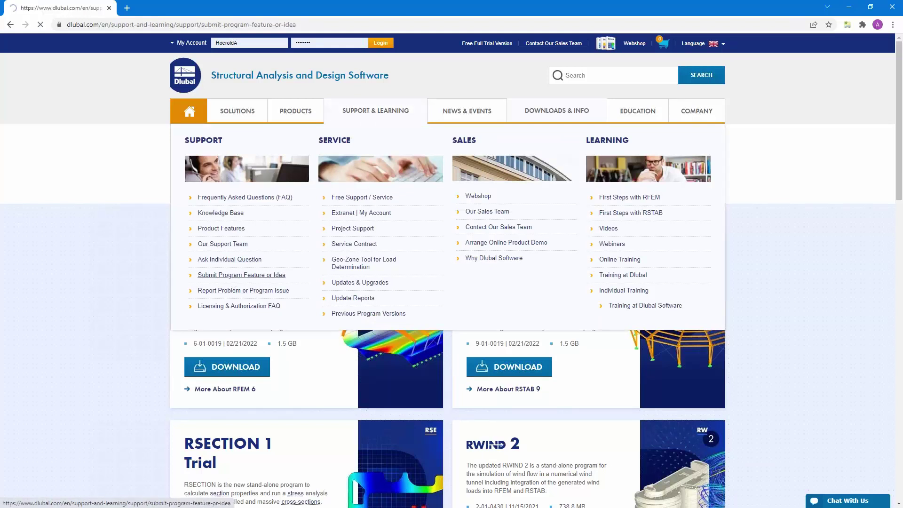
pyautogui.scroll(-8, 468, 391)
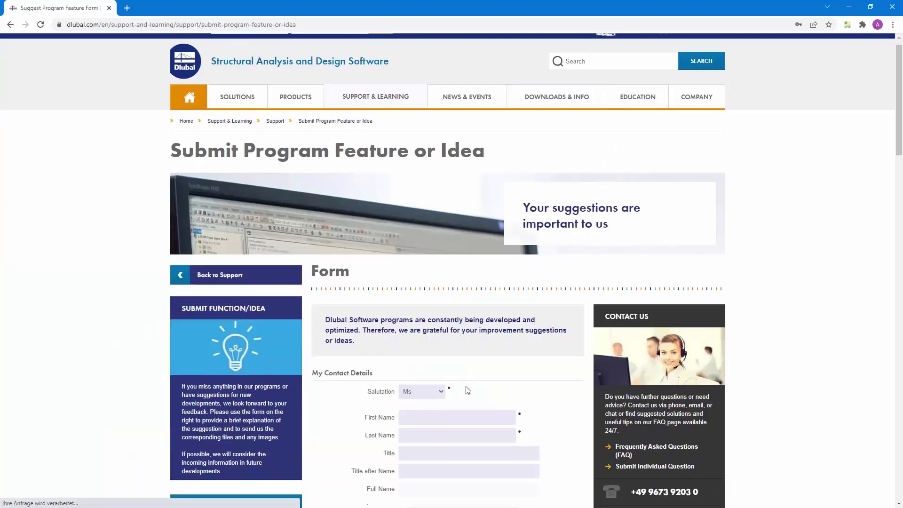
pyautogui.scroll(5, 468, 389)
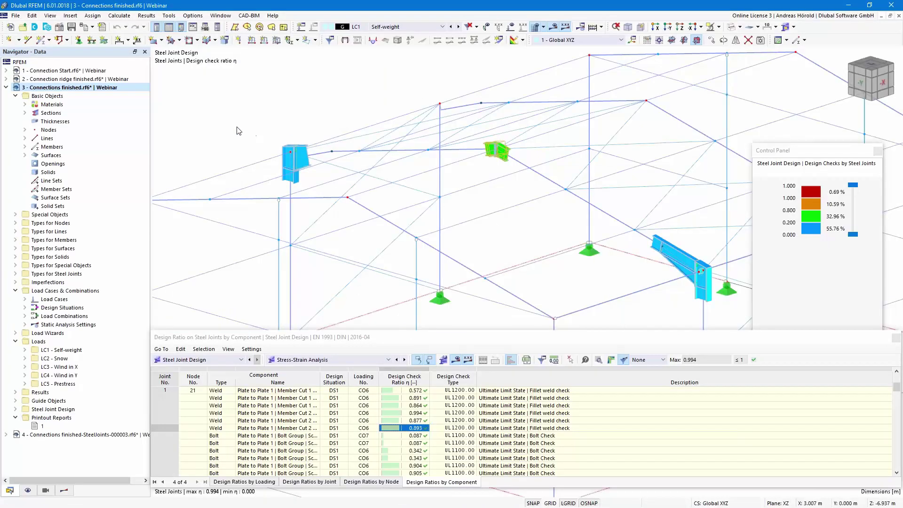
# Step: Open Dlubal Center from RFEM in a maximized window and show the account's current product versions to download
pyautogui.click(34, 28)
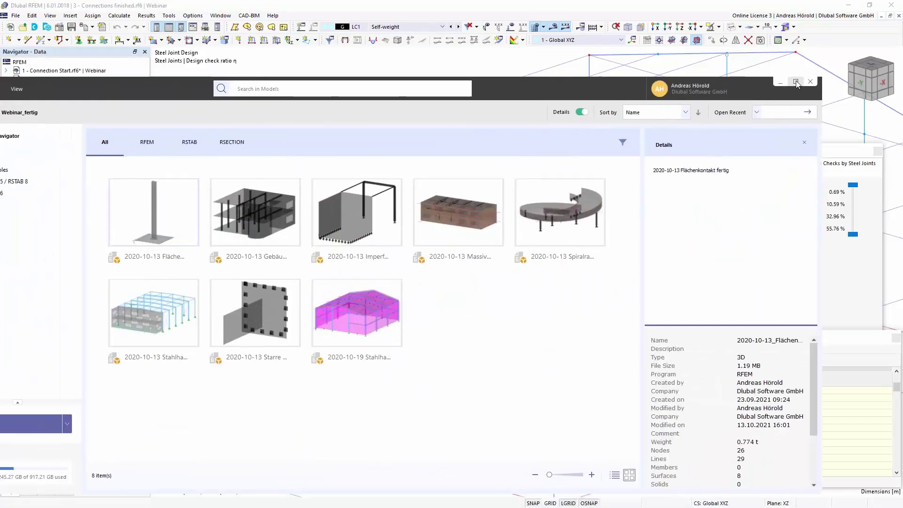
pyautogui.click(796, 81)
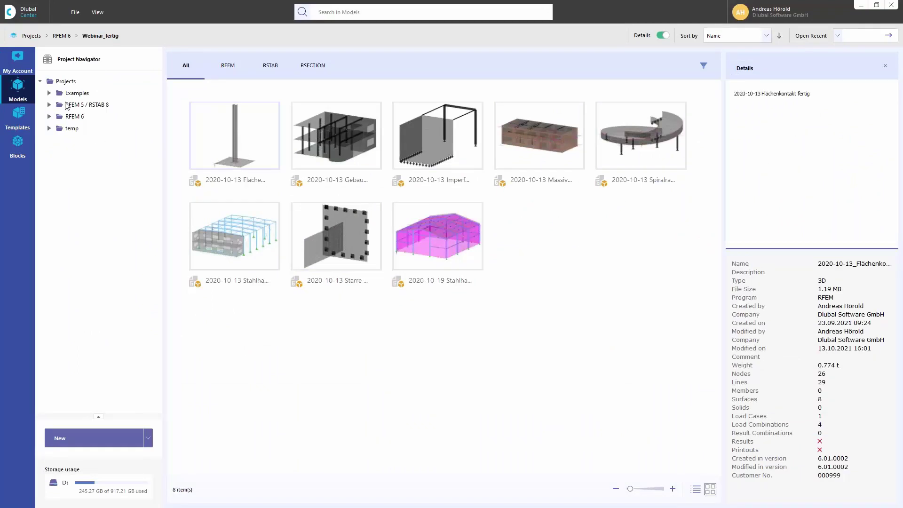
pyautogui.click(18, 59)
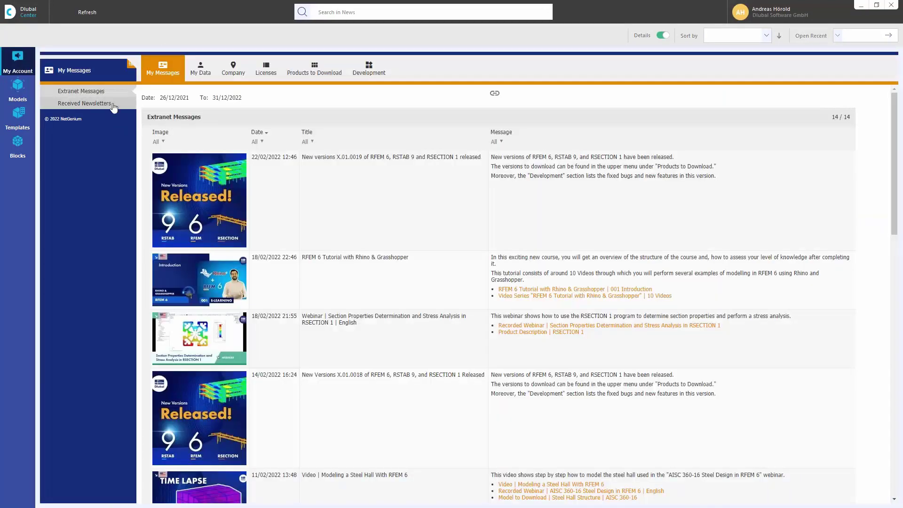
pyautogui.moveTo(222, 125)
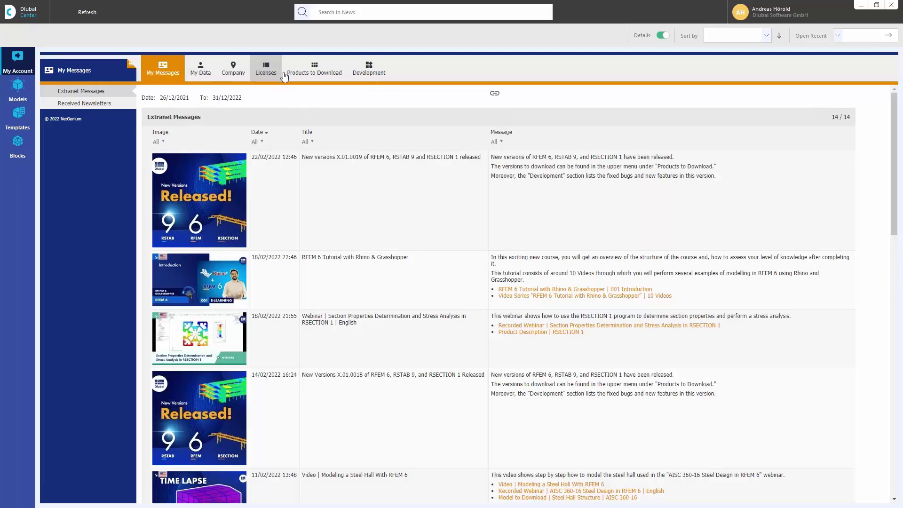
pyautogui.click(316, 69)
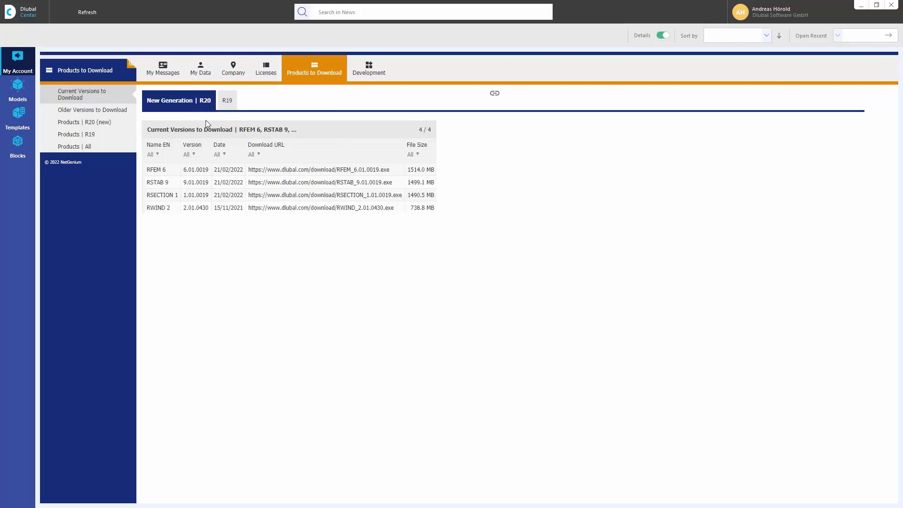
# Step: Open the account's feature request form for RFEM 6, check its add-on product choices, and close Dlubal Center
pyautogui.click(369, 68)
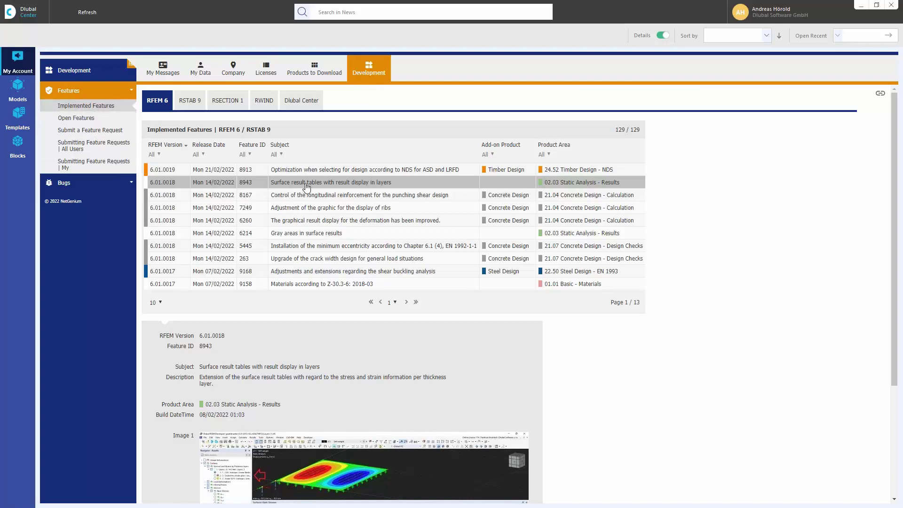
pyautogui.click(81, 134)
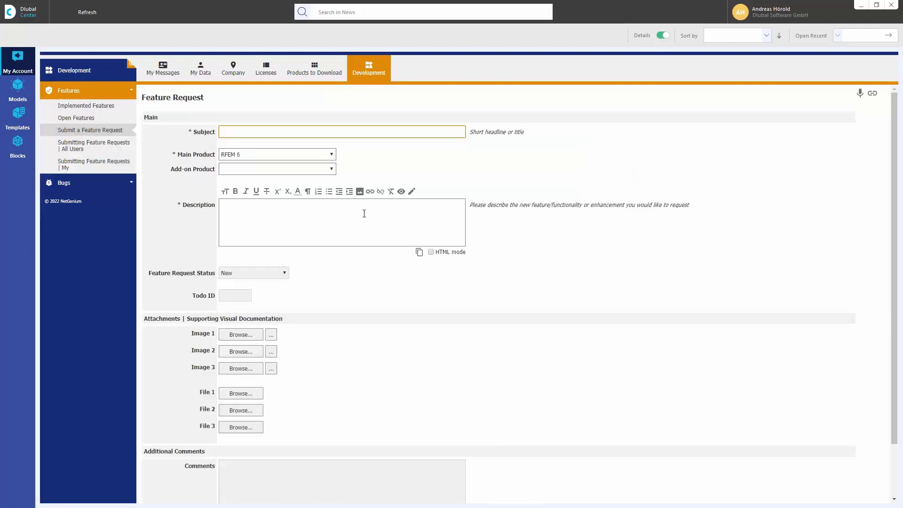
pyautogui.click(332, 169)
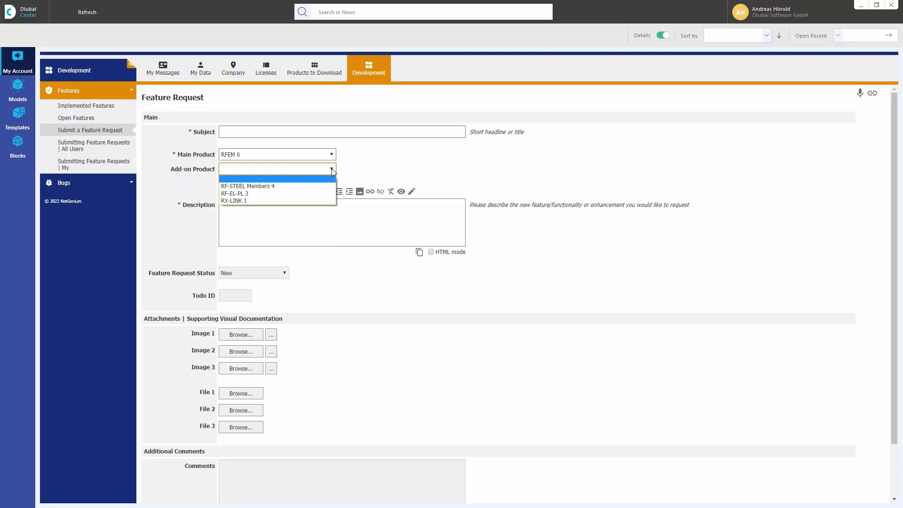
pyautogui.click(332, 169)
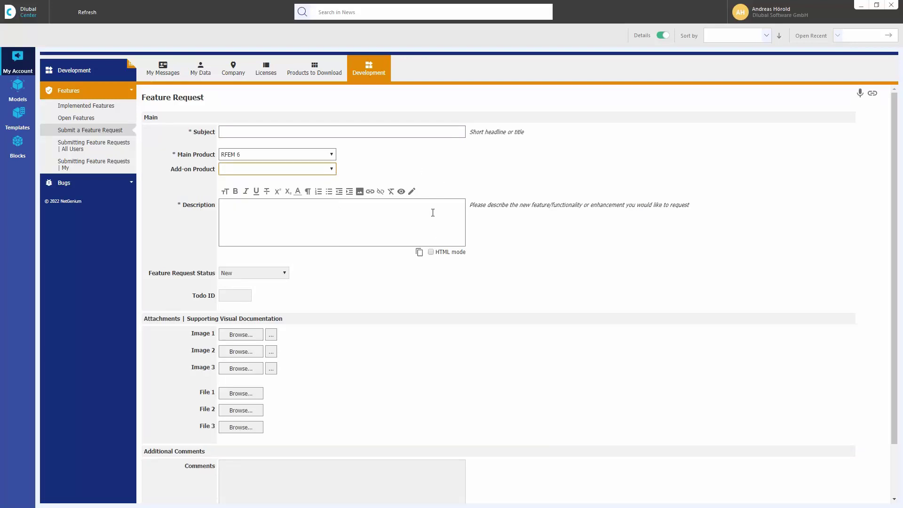
pyautogui.click(893, 6)
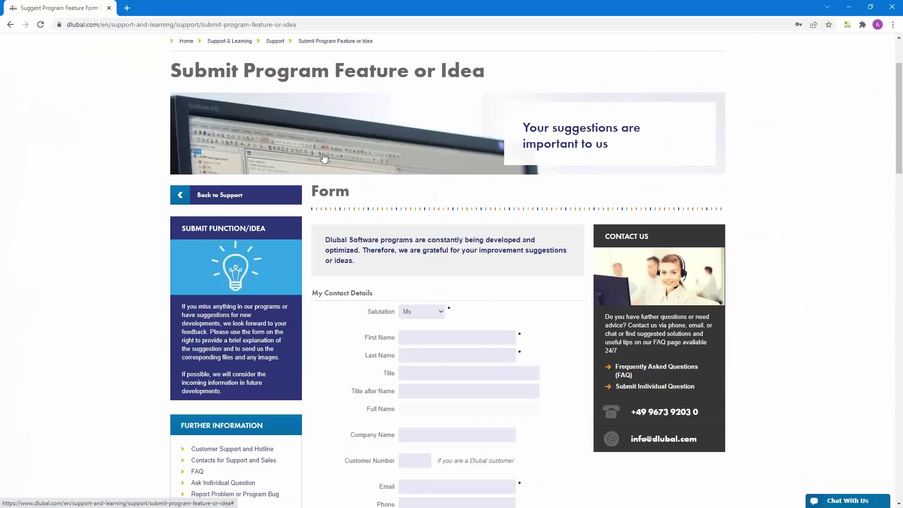
# Step: Back on the Dlubal website, find the webinar list and open the page of "Analysis of Steel Joints Using FE Model in RFEM 6"
pyautogui.scroll(2, 324, 157)
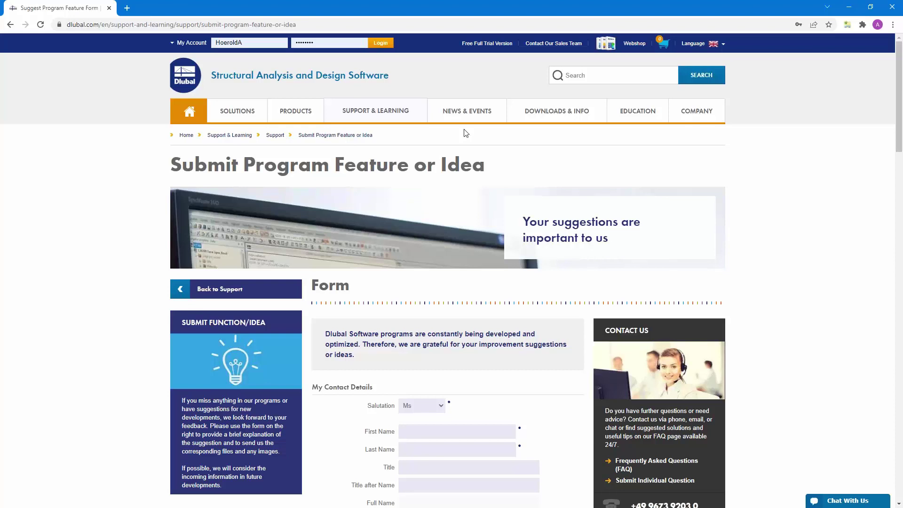
pyautogui.moveTo(462, 108)
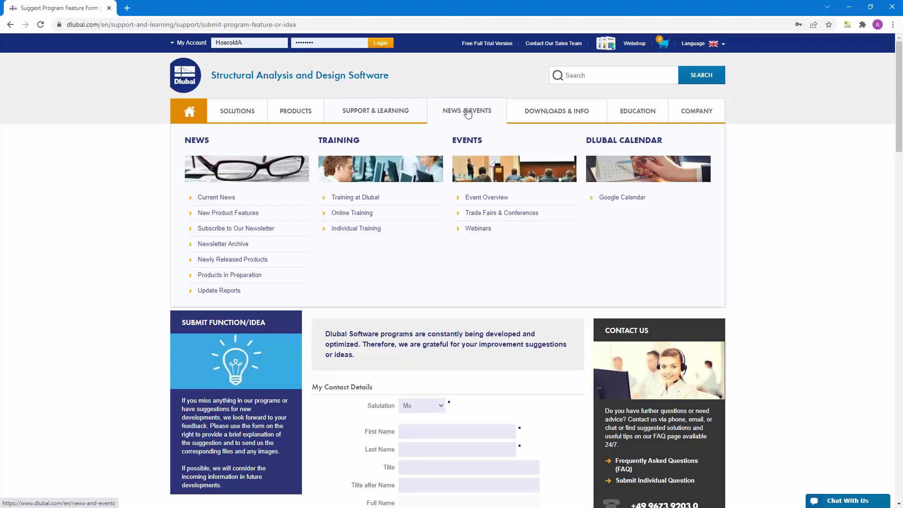
pyautogui.click(480, 229)
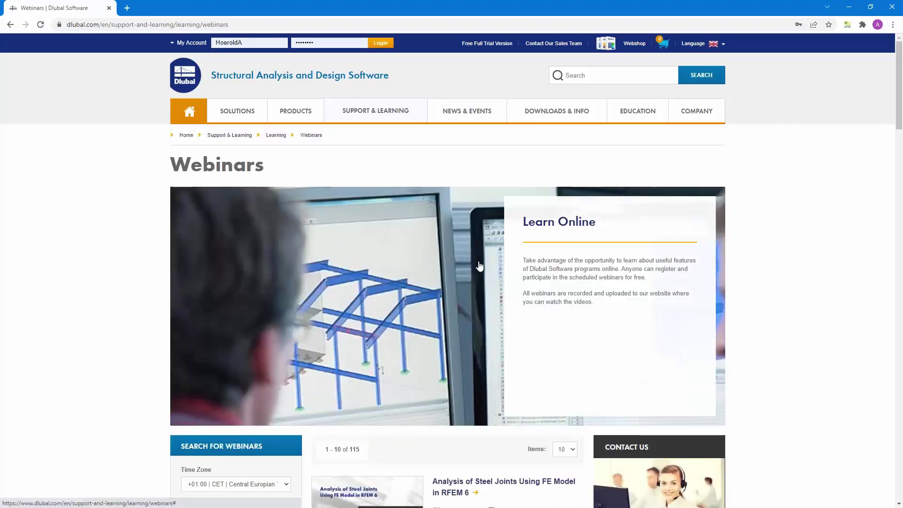
pyautogui.scroll(-6, 556, 317)
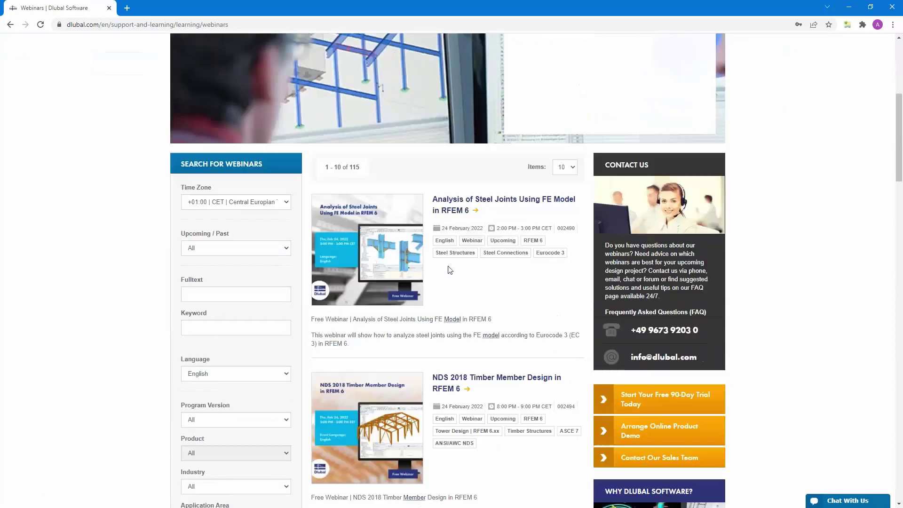
pyautogui.click(455, 209)
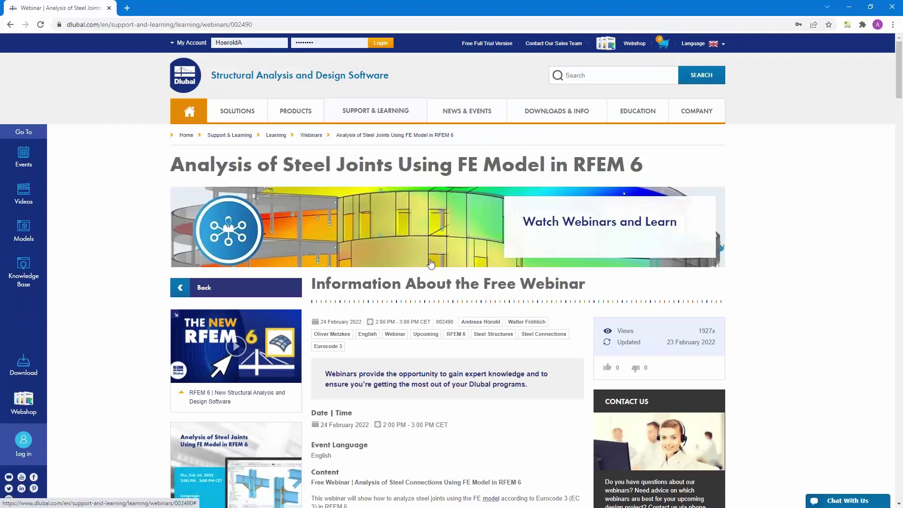
# Step: Examine the webinar page's time schedule, speakers, recommended events, videos and models to download
pyautogui.scroll(-2, 444, 316)
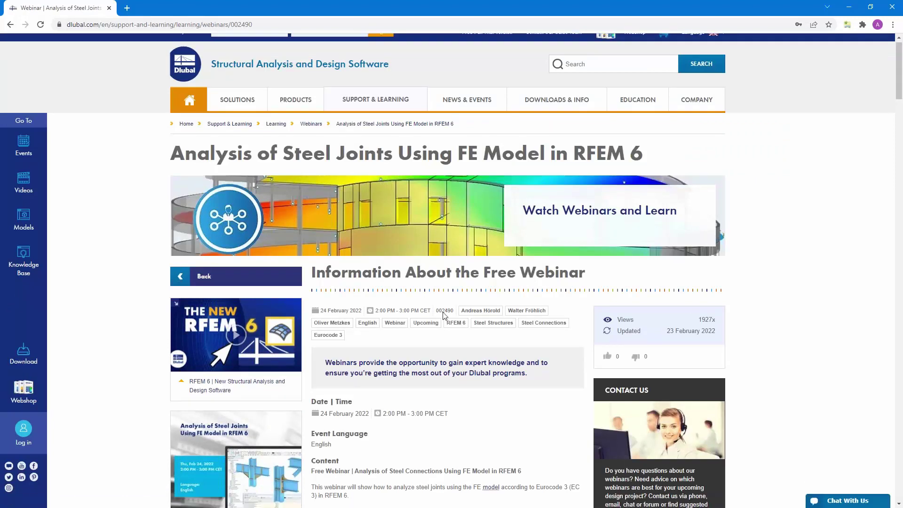
pyautogui.scroll(-2, 444, 316)
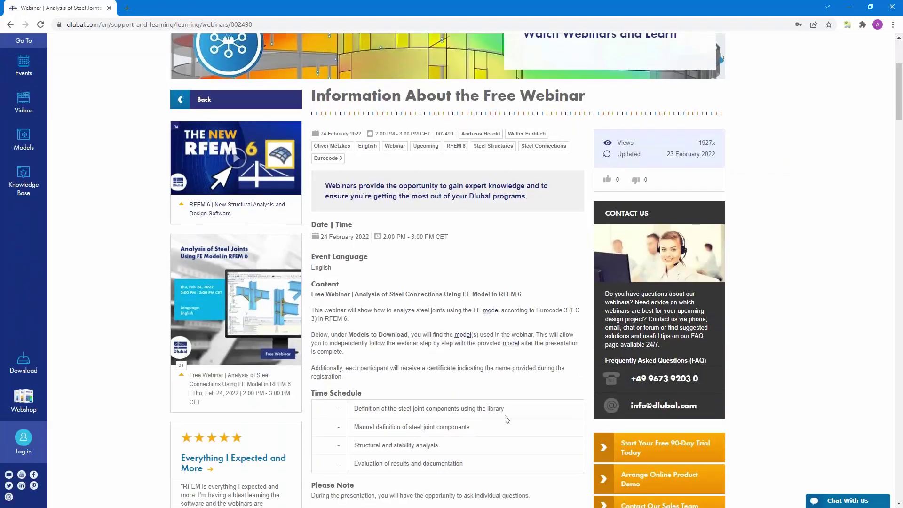
pyautogui.scroll(-7, 463, 308)
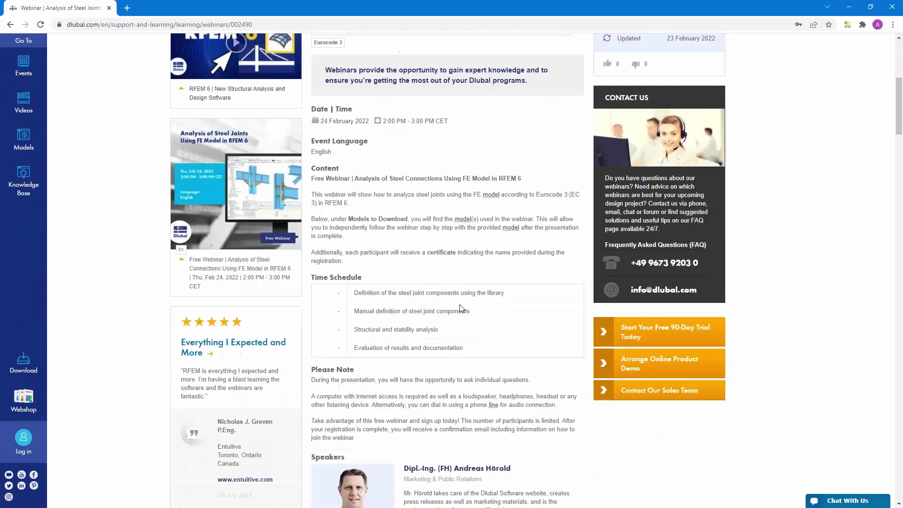
pyautogui.scroll(-10, 447, 377)
pyautogui.scroll(4, 447, 377)
pyautogui.scroll(-11, 447, 376)
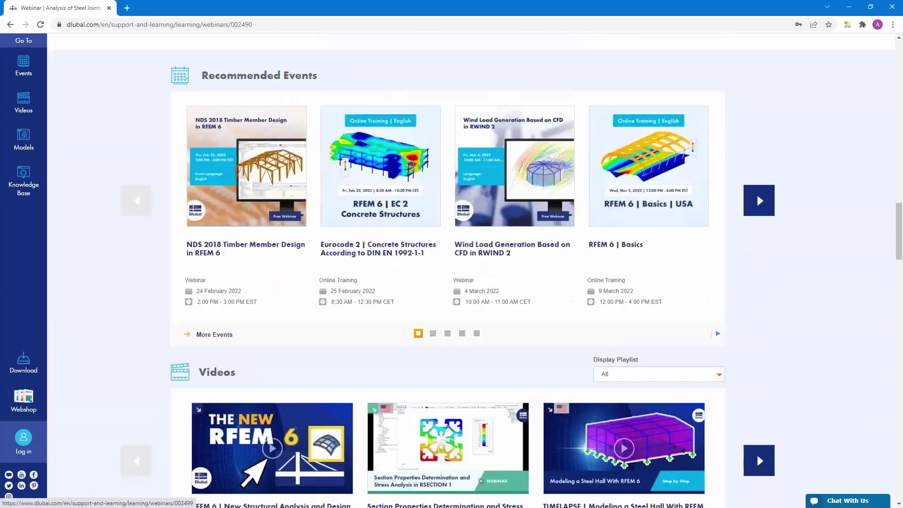
pyautogui.scroll(-3, 238, 376)
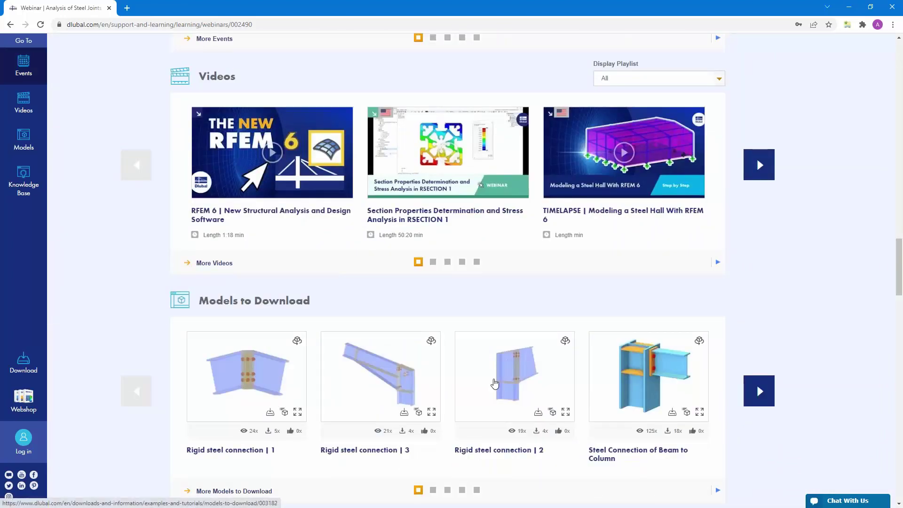
pyautogui.scroll(-4, 497, 376)
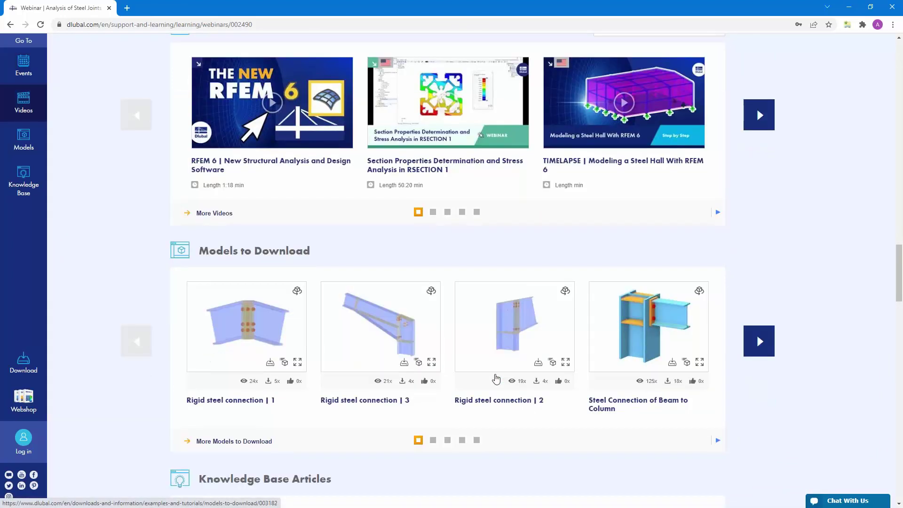
pyautogui.scroll(20, 446, 282)
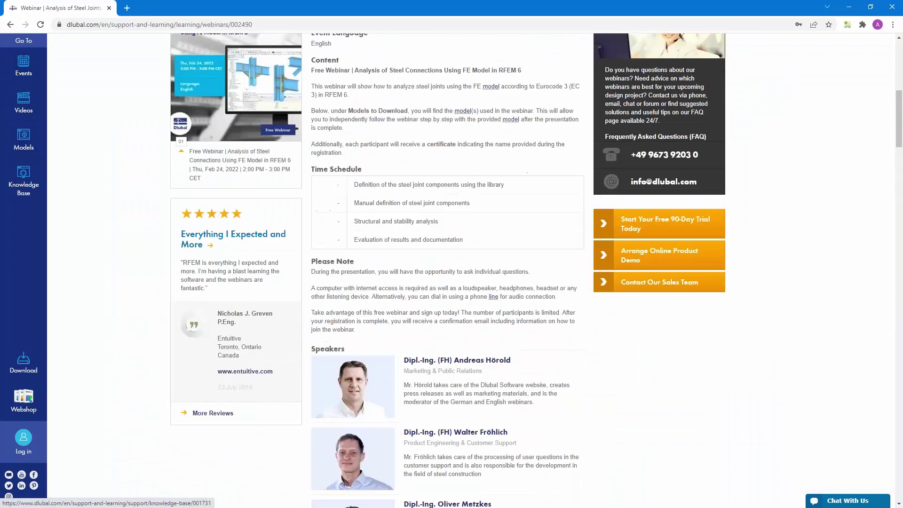